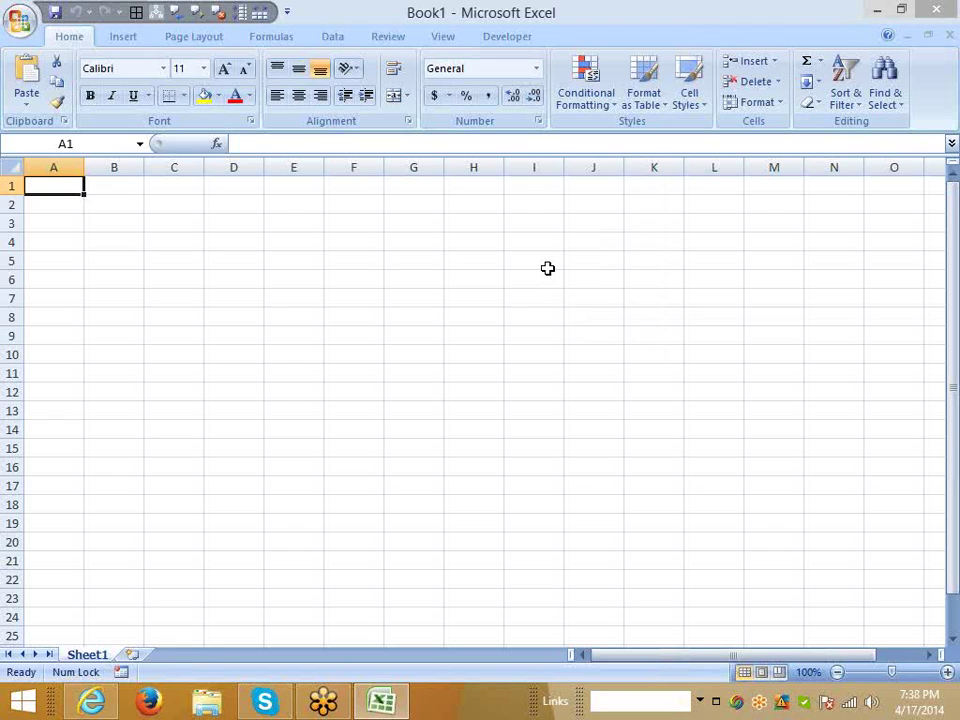
- Select D3:D17 and enter dsdf into D3
left_click(168, 259)
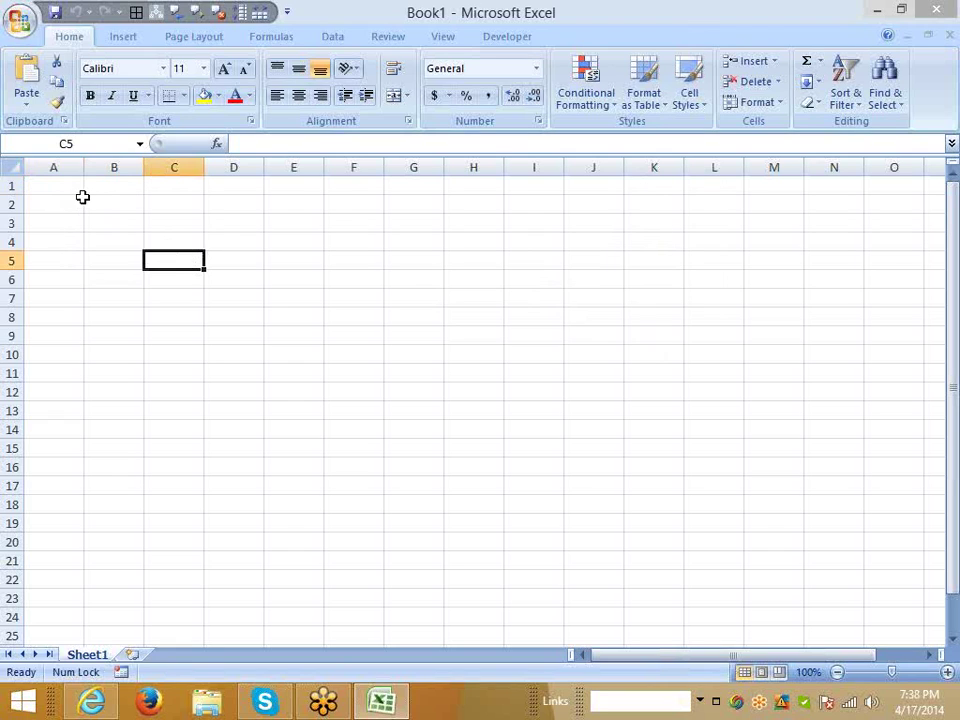
key("ctrl+Home")
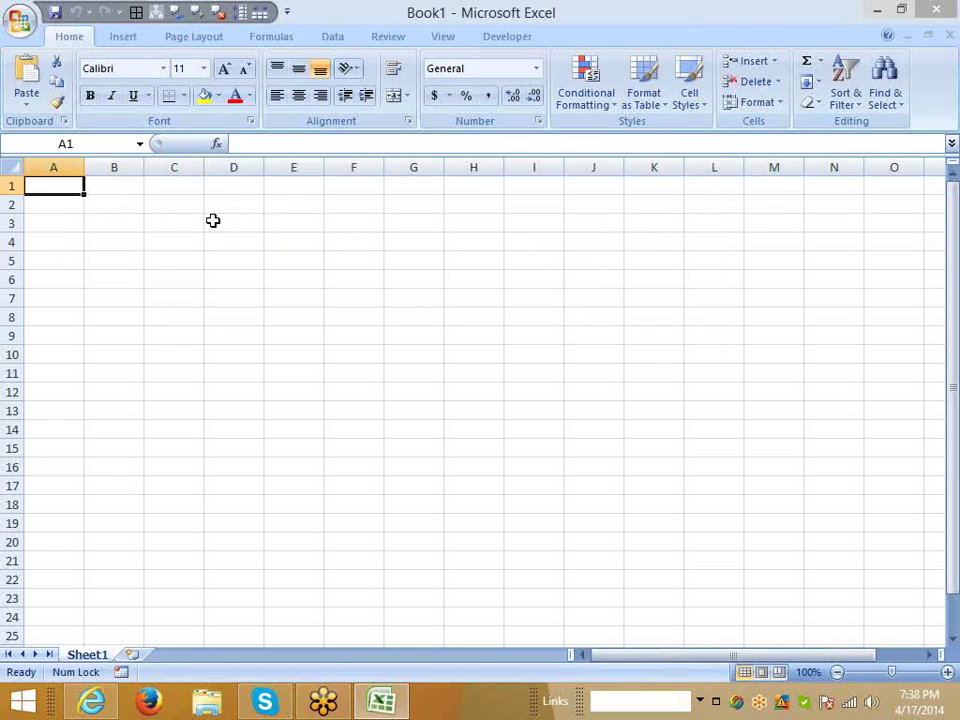
left_click_drag(213, 220, 231, 480)
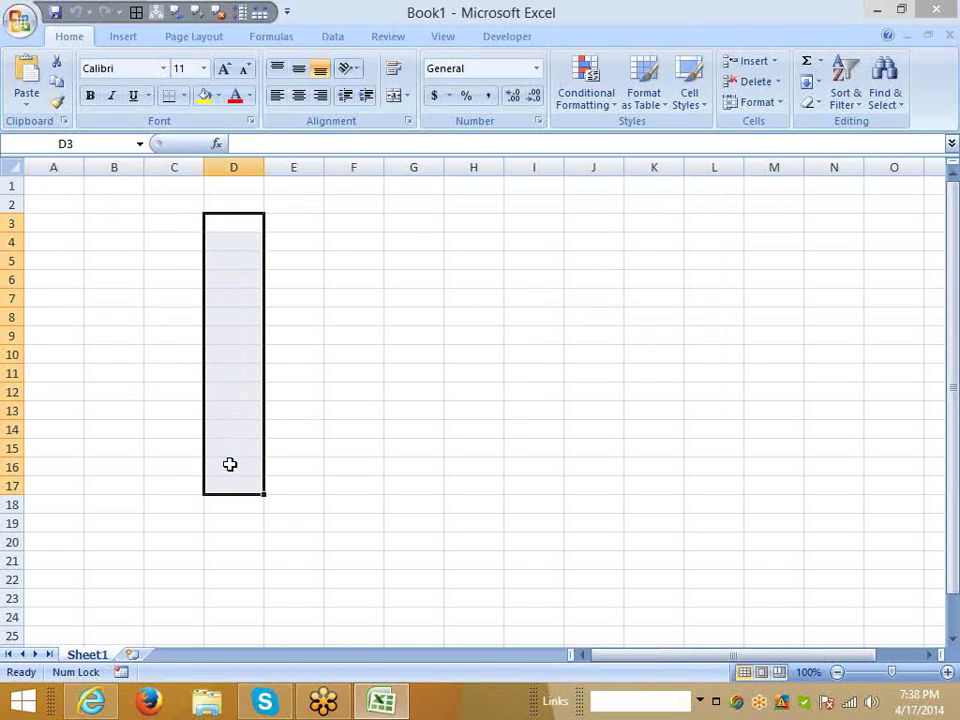
type("dsdf")
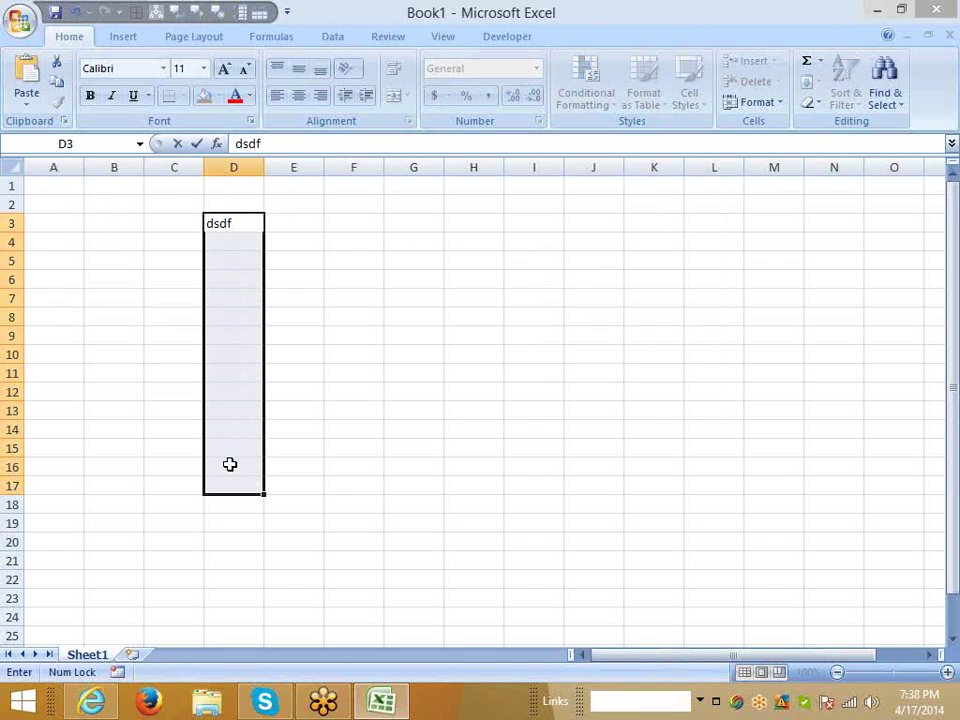
key("Return")
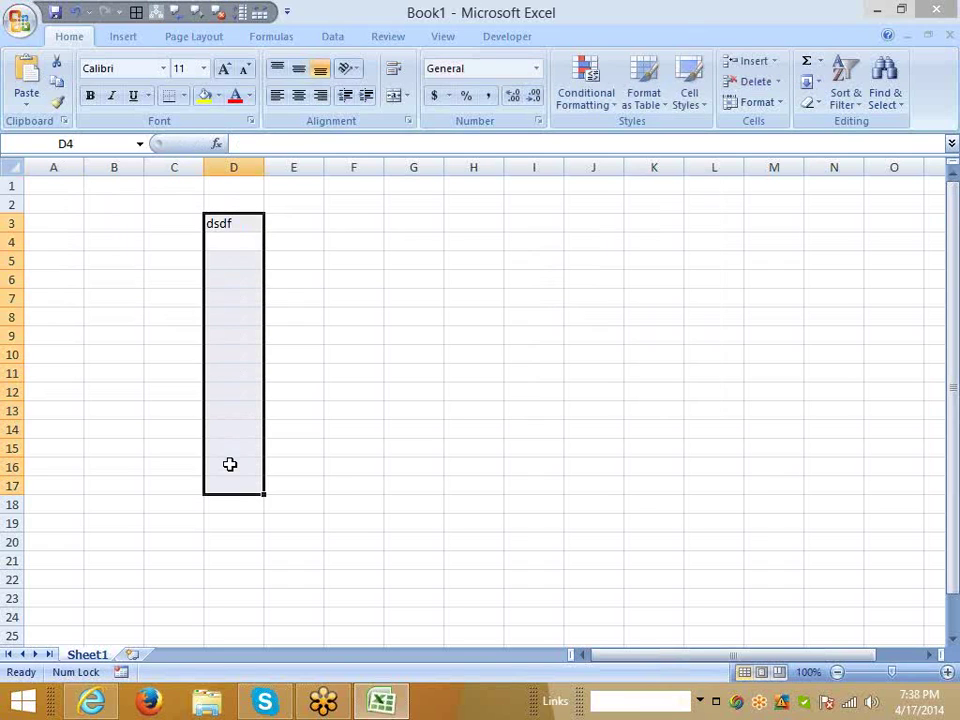
- Fill all of F3:F19 with das in one Ctrl+Enter entry
left_click_drag(347, 224, 347, 508)
type("das")
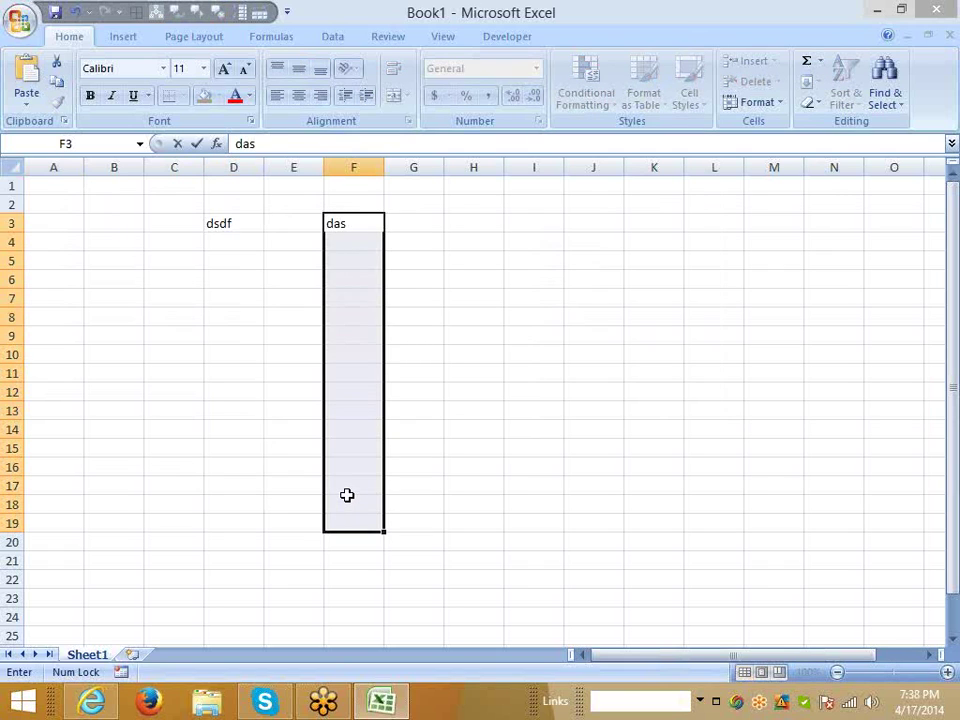
key("ctrl+Return")
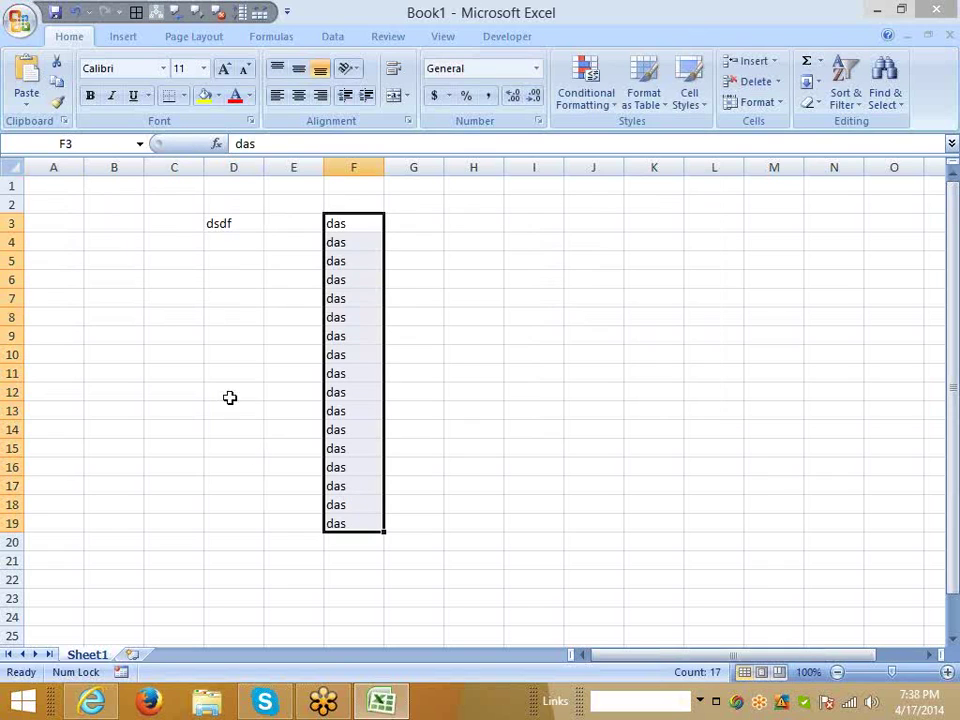
- Fill D4:D16 with a formula referencing the cell above, starting from =D3
left_click(223, 225)
left_click_drag(223, 240, 234, 459)
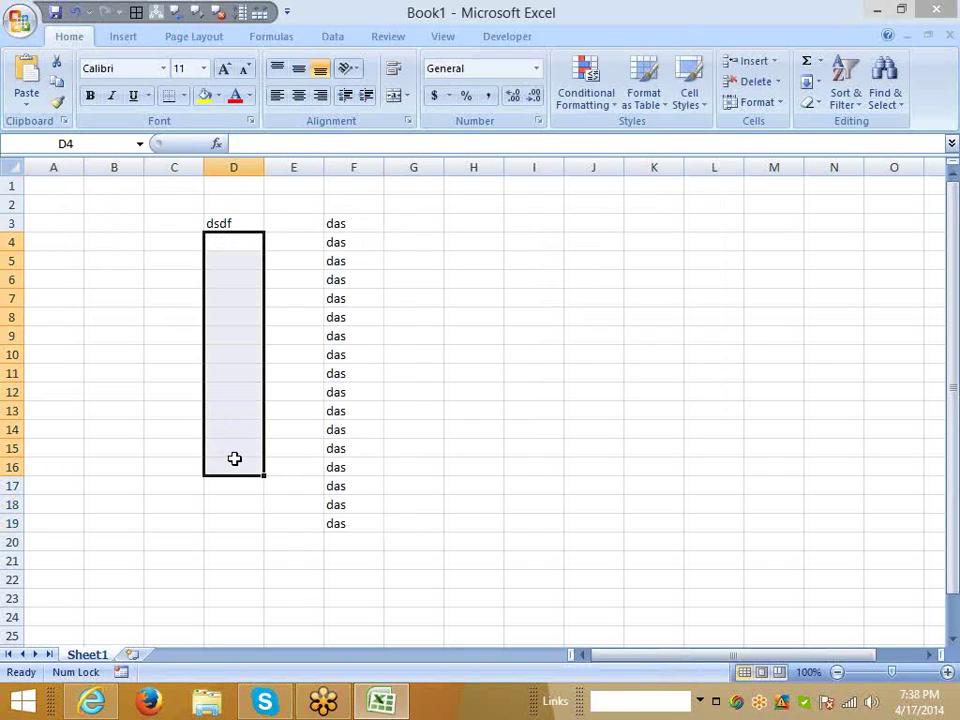
type("=")
key("Up")
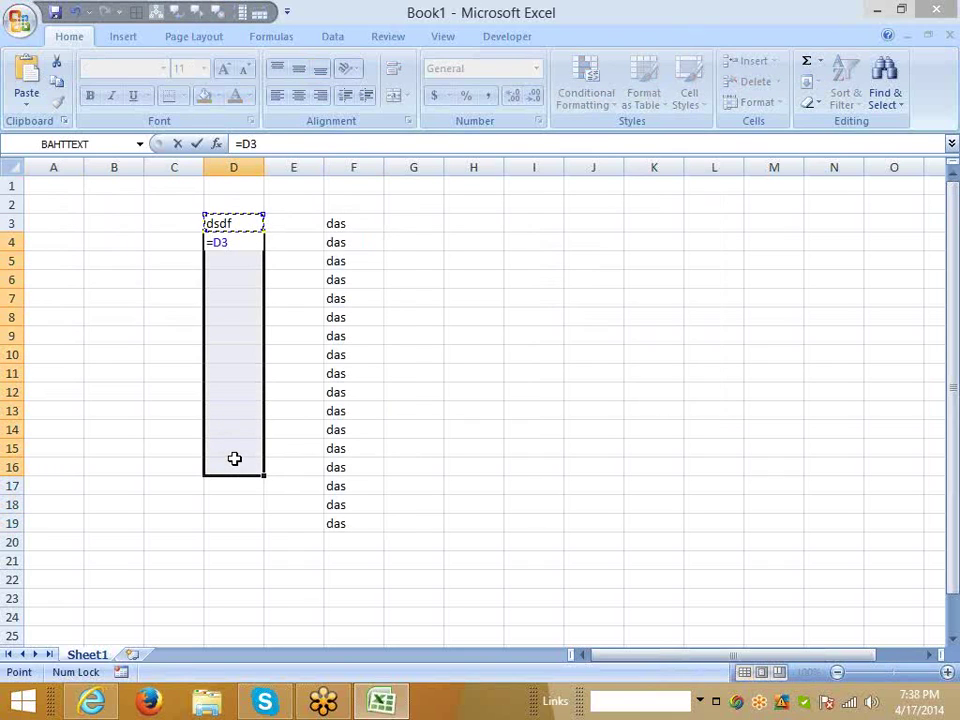
key("ctrl+Return")
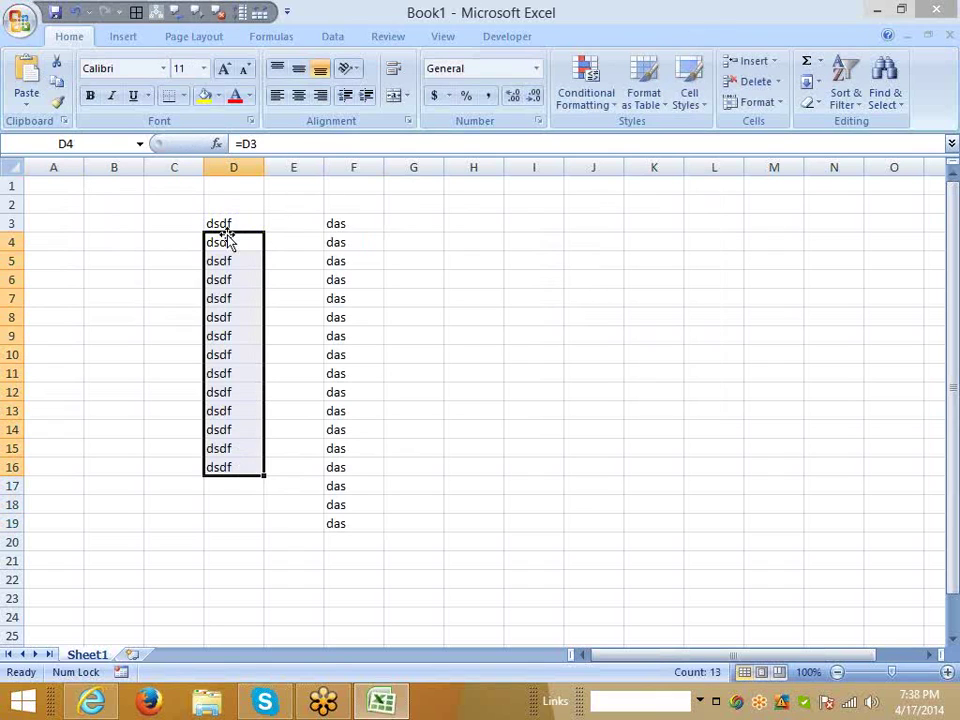
- Inspect the formulas in D5, D6 and D7 without changing them
left_click(225, 244)
double_click(223, 260)
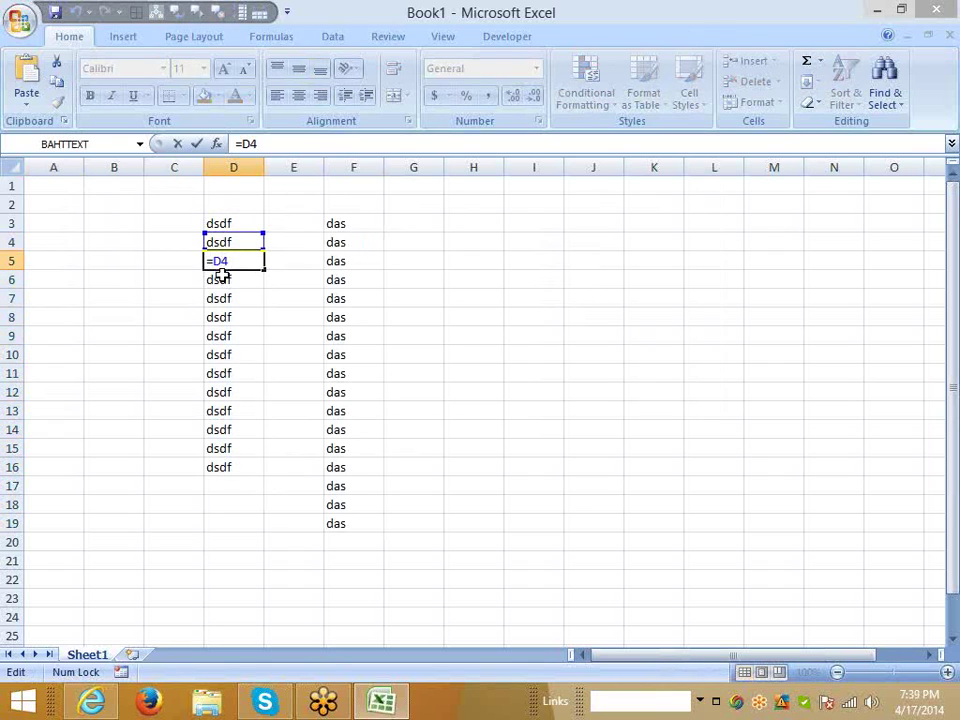
key("Escape")
double_click(221, 279)
key("Escape")
double_click(222, 296)
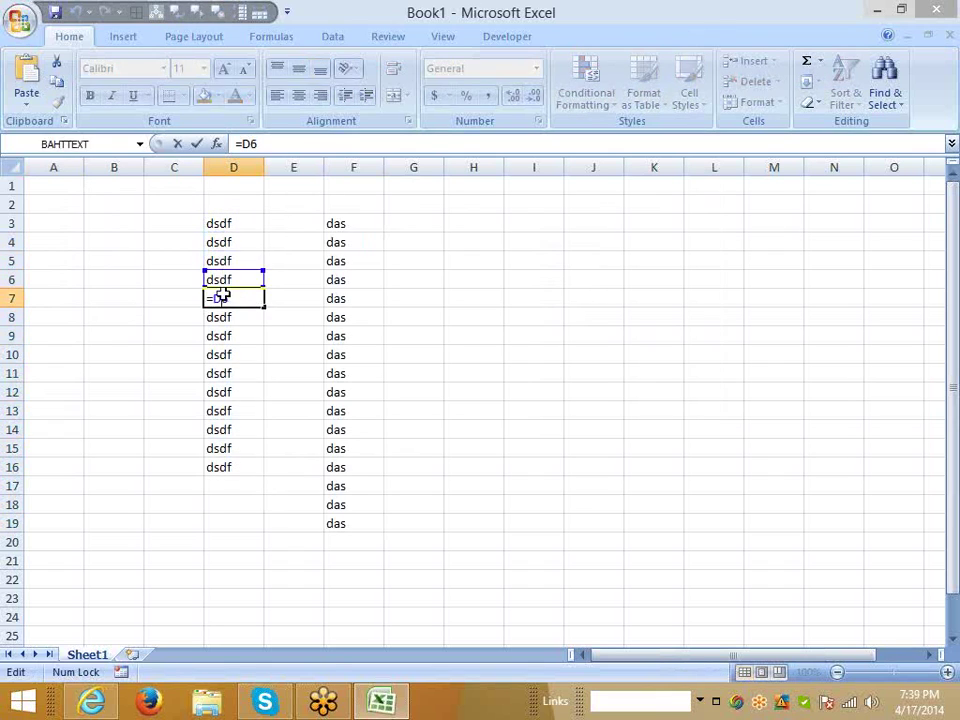
key("Escape")
- Clear the sample entries in C3:D17 and F3:F19
left_click_drag(200, 223, 232, 483)
key("Delete")
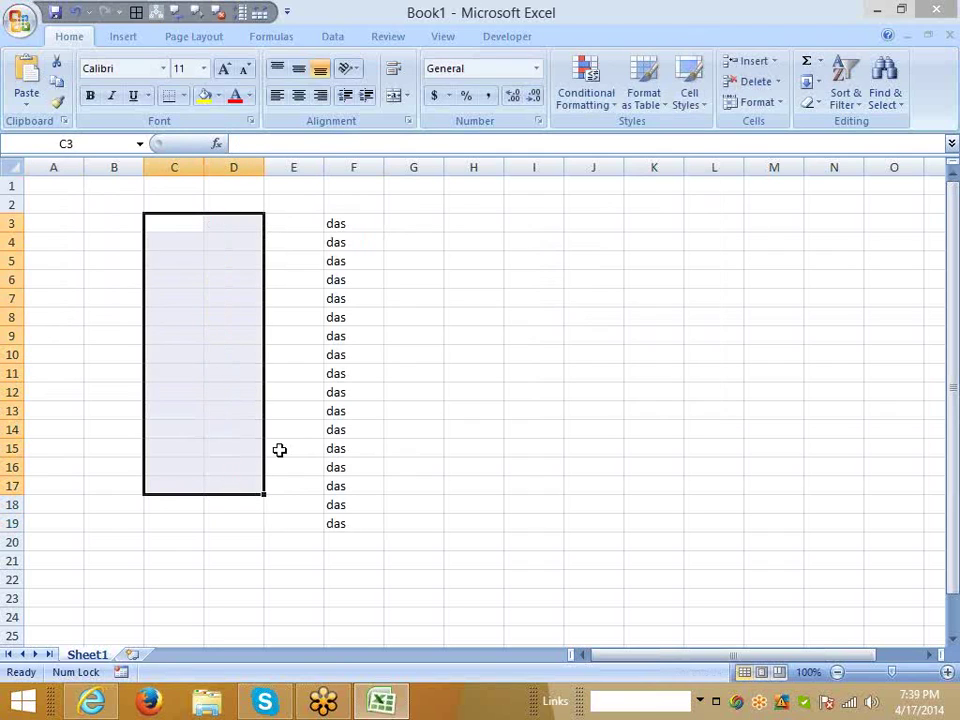
mouse_move(336, 222)
left_mouse_down()
mouse_move(336, 563)
mouse_move(340, 525)
left_mouse_up()
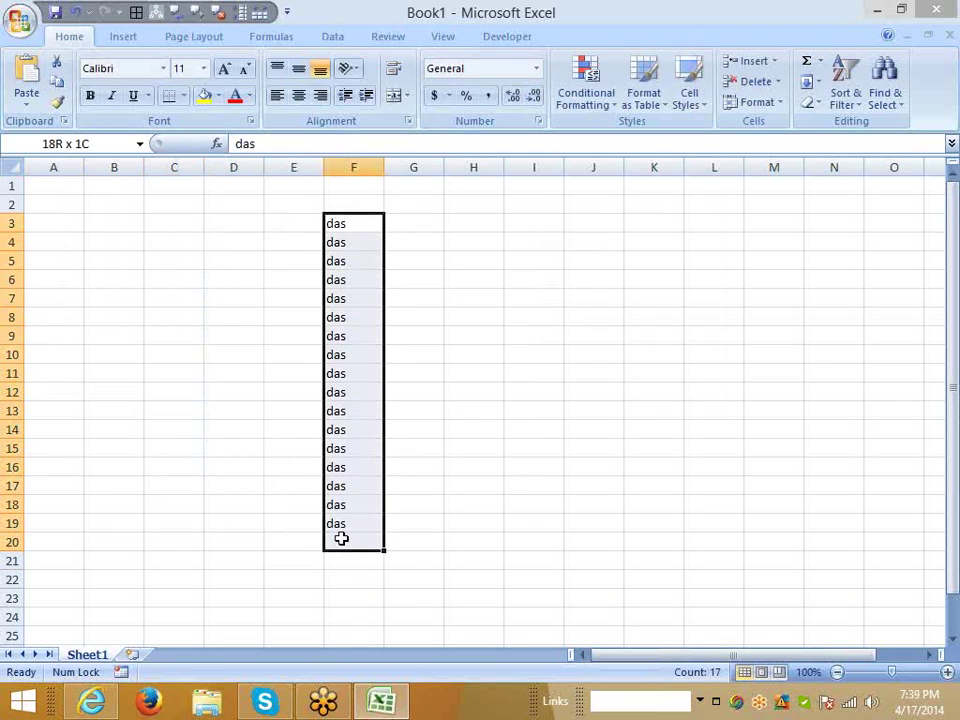
key("Delete")
left_click(517, 262)
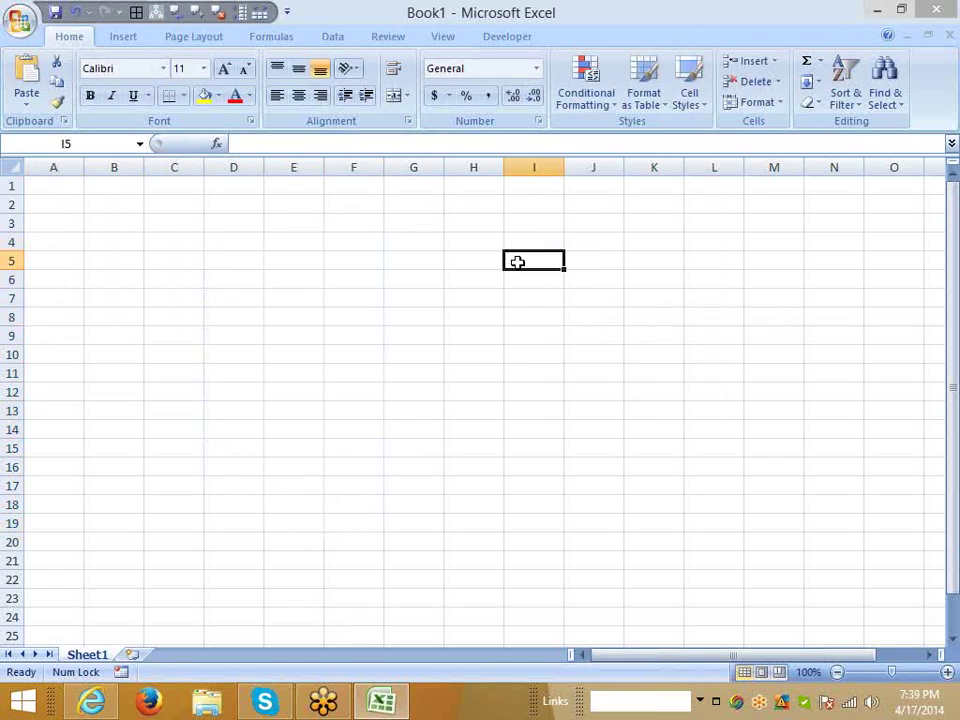
- Select B4 and K6, dismiss the shortcut menu, and minimise Excel to the desktop
left_click(86, 237)
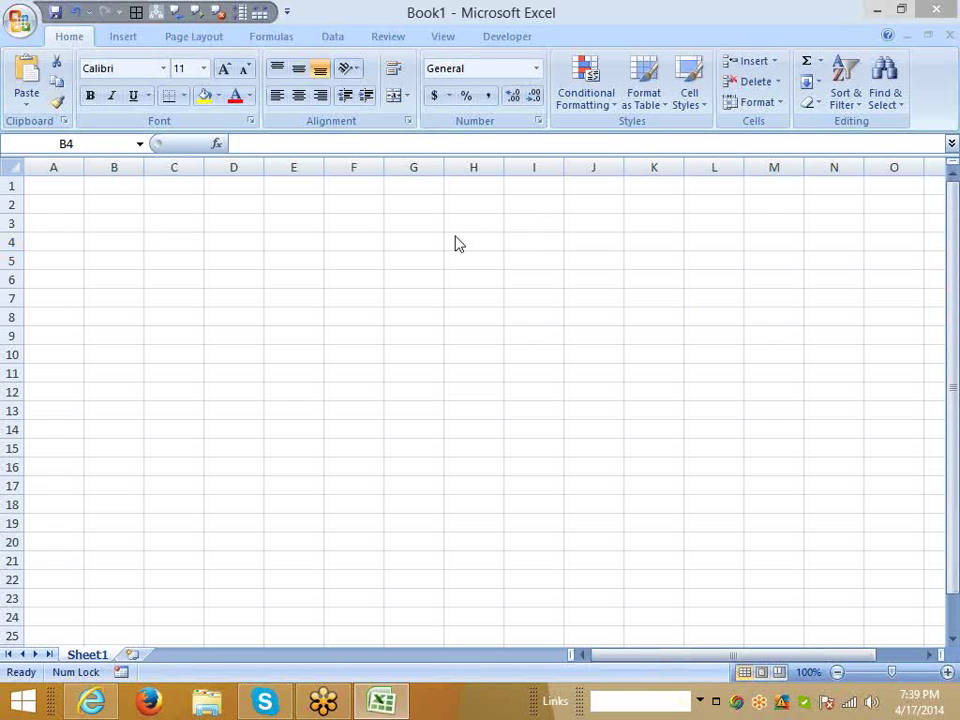
right_click(951, 206)
left_click(952, 207)
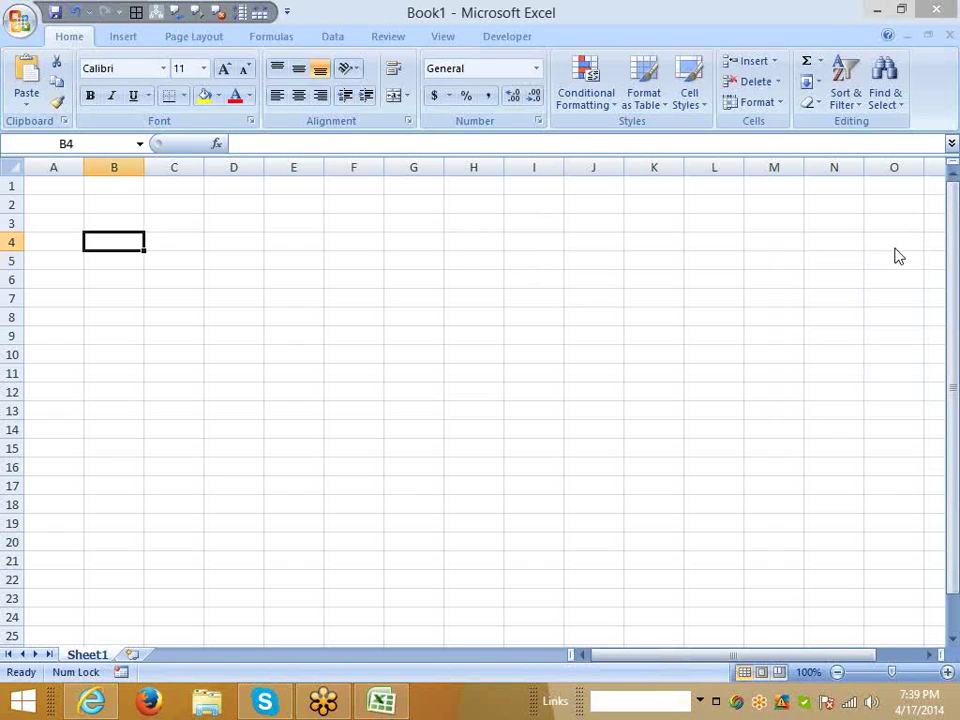
left_click(660, 287)
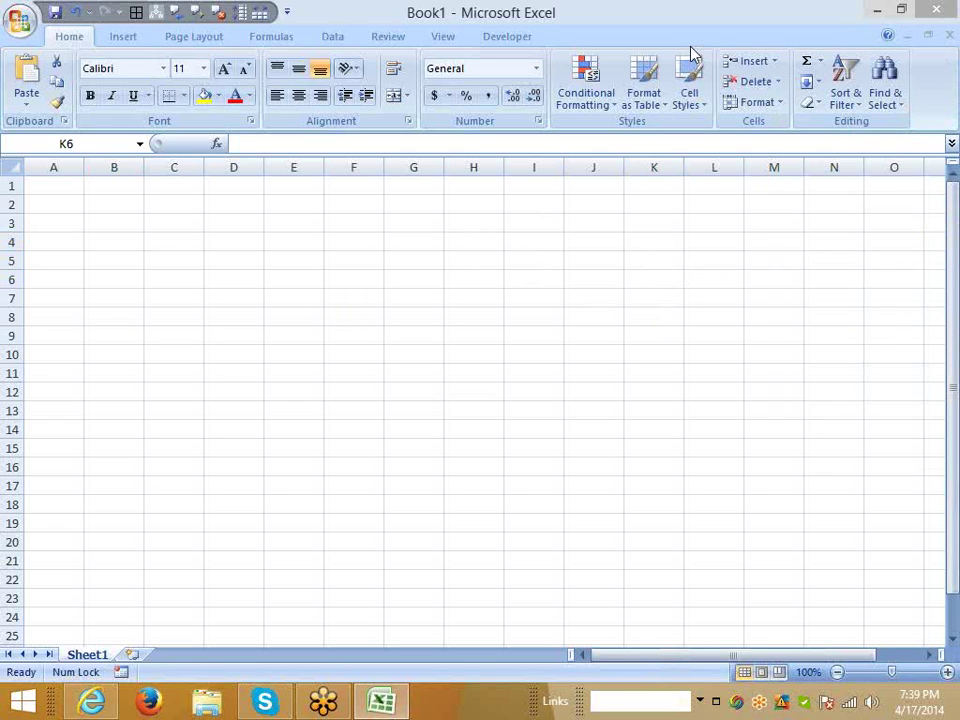
left_click(878, 12)
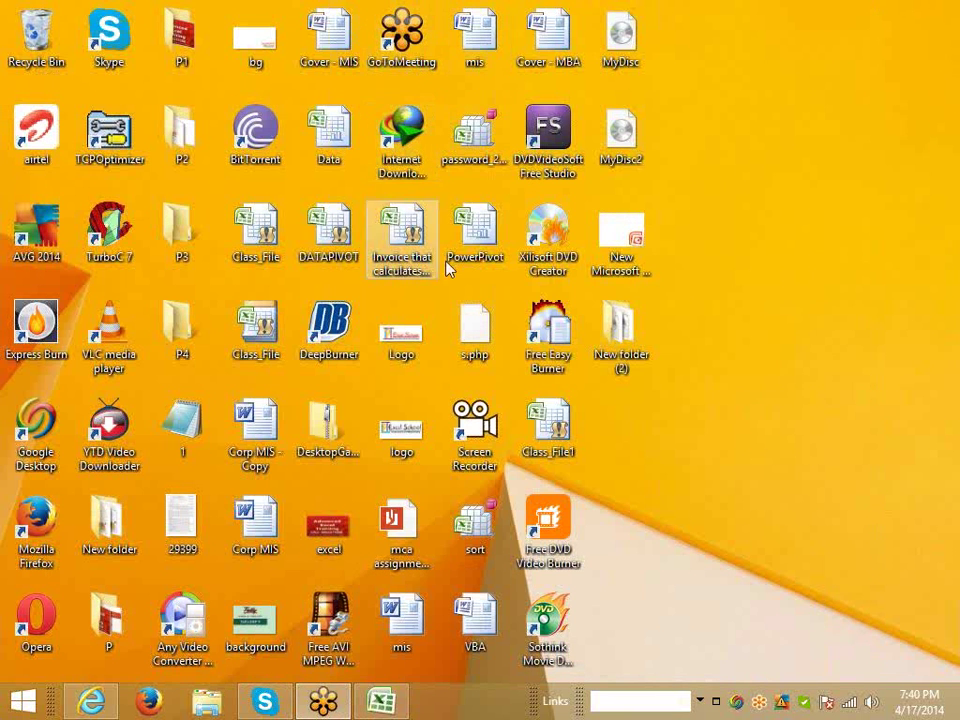
- Launch ZD Soft Screen Recorder 4.1, check the speaker volume, then minimise the recorder
left_click(480, 420)
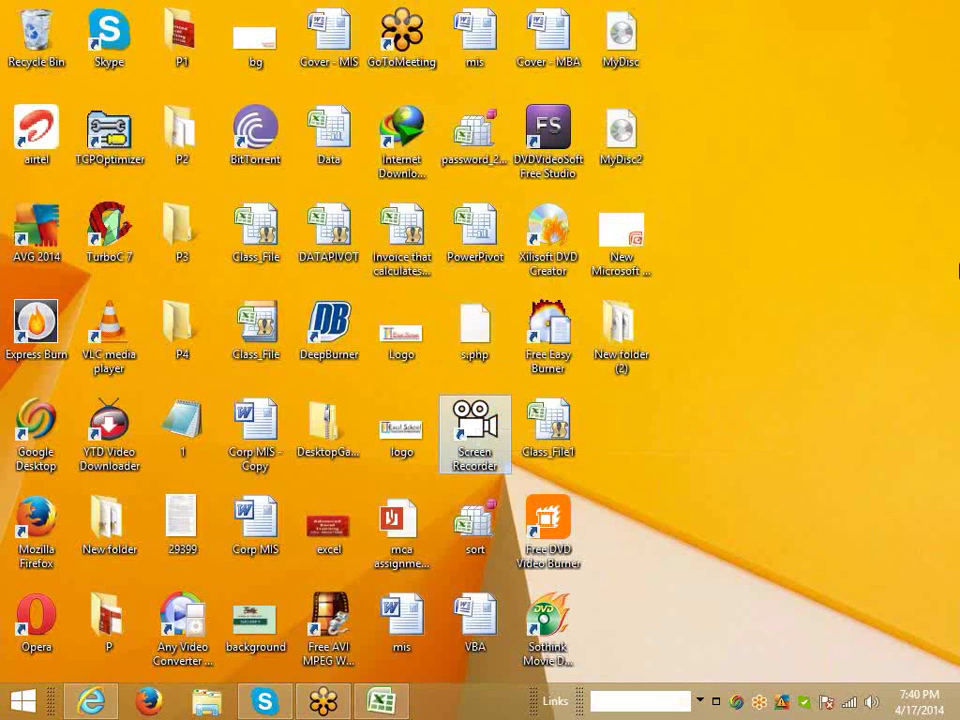
left_click(872, 700)
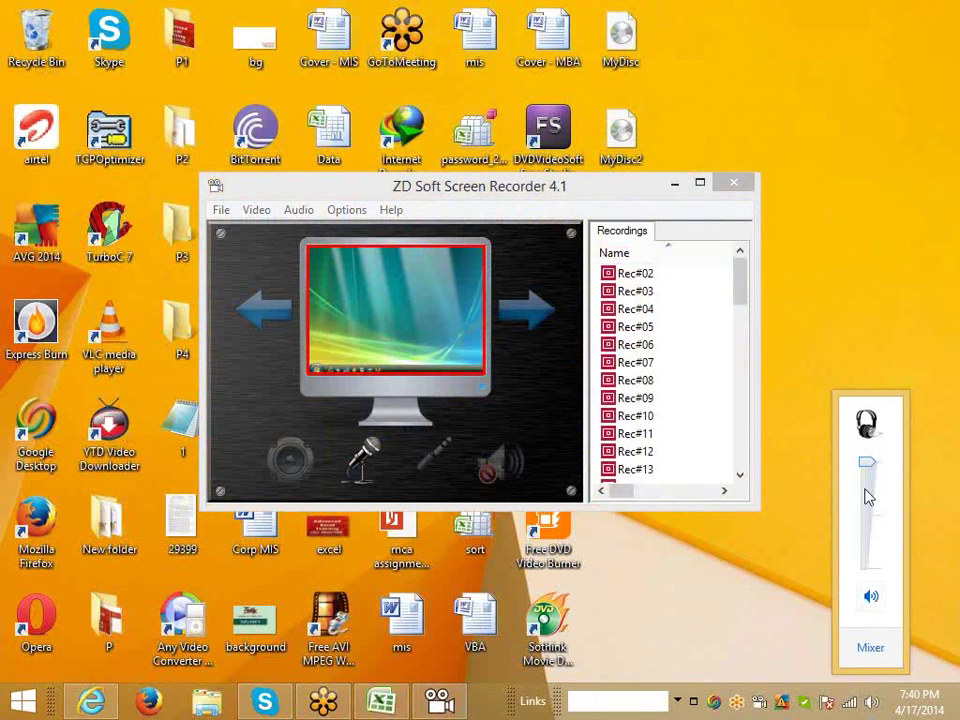
left_click(672, 184)
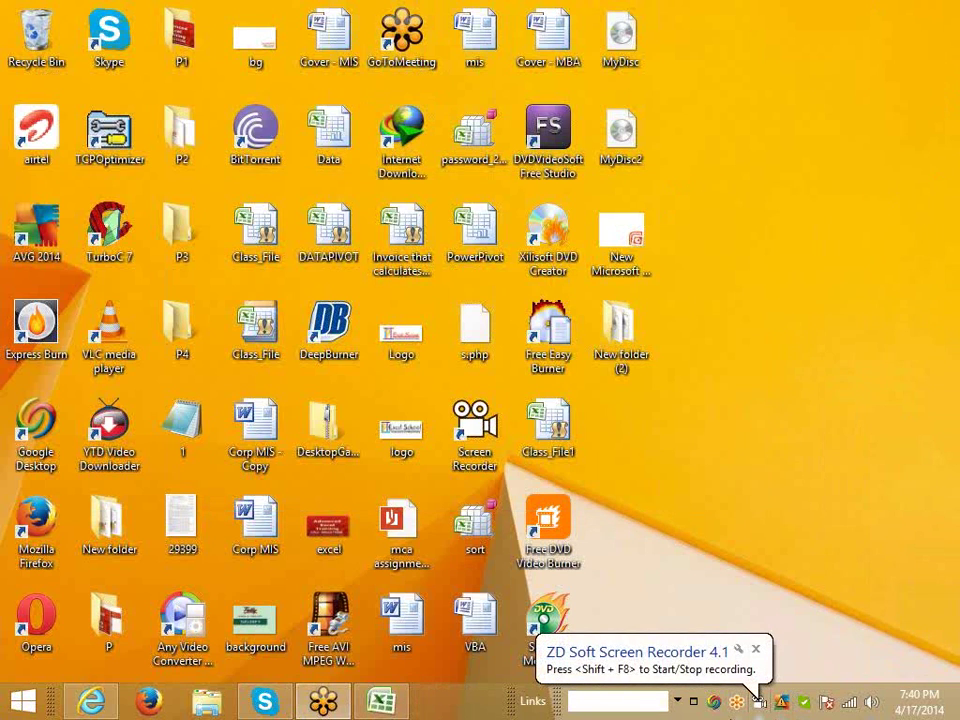
left_click(693, 701)
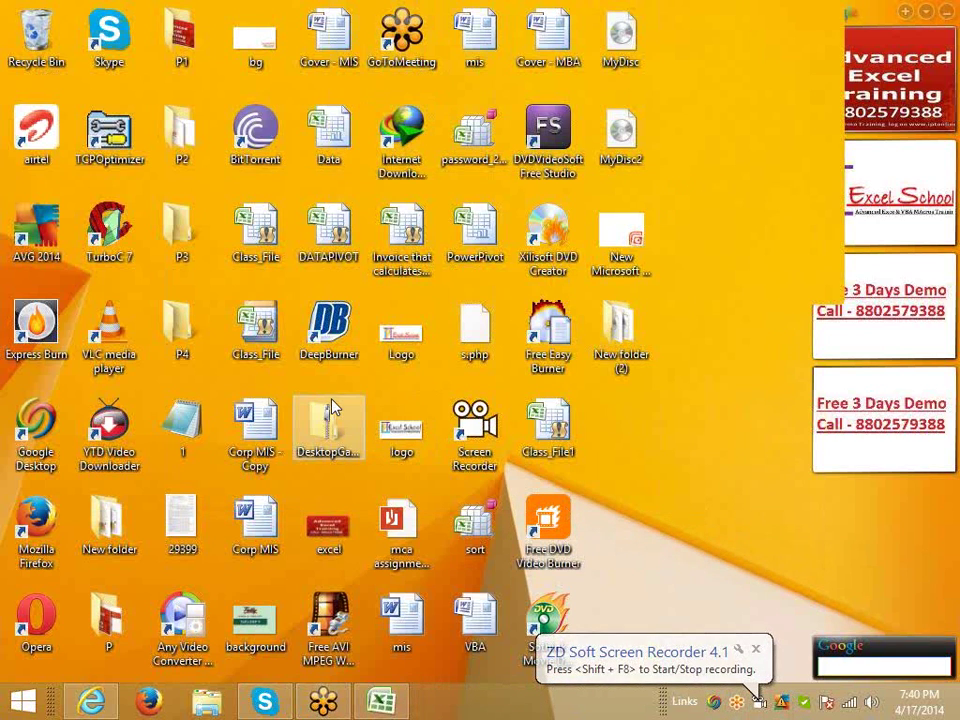
- Open the Class_File workbook and add a new worksheet, Sheet7
double_click(259, 336)
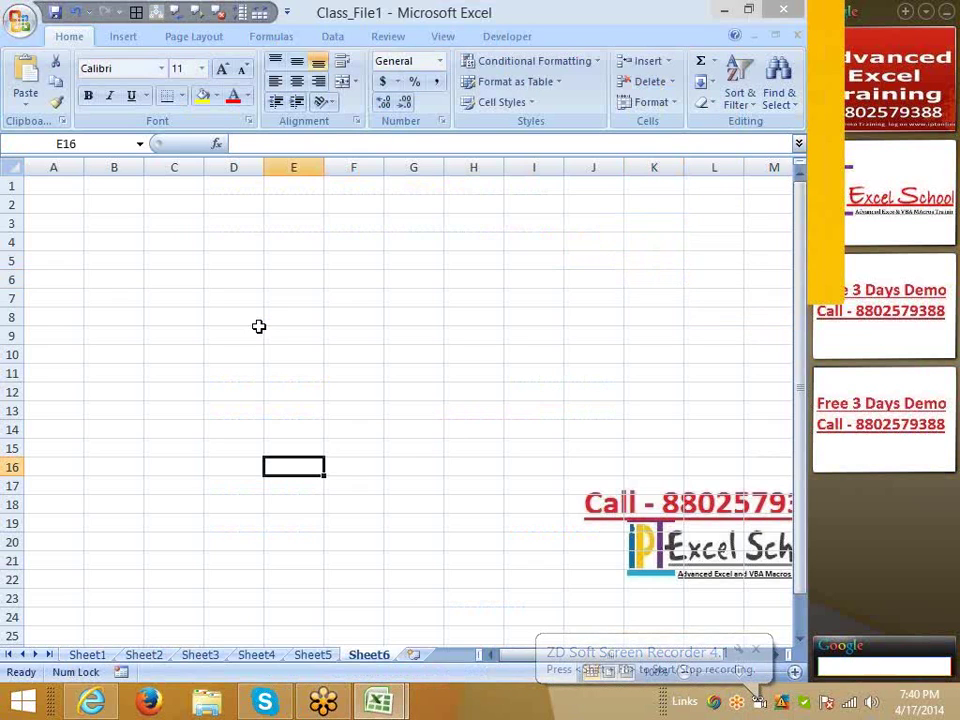
left_click(632, 334)
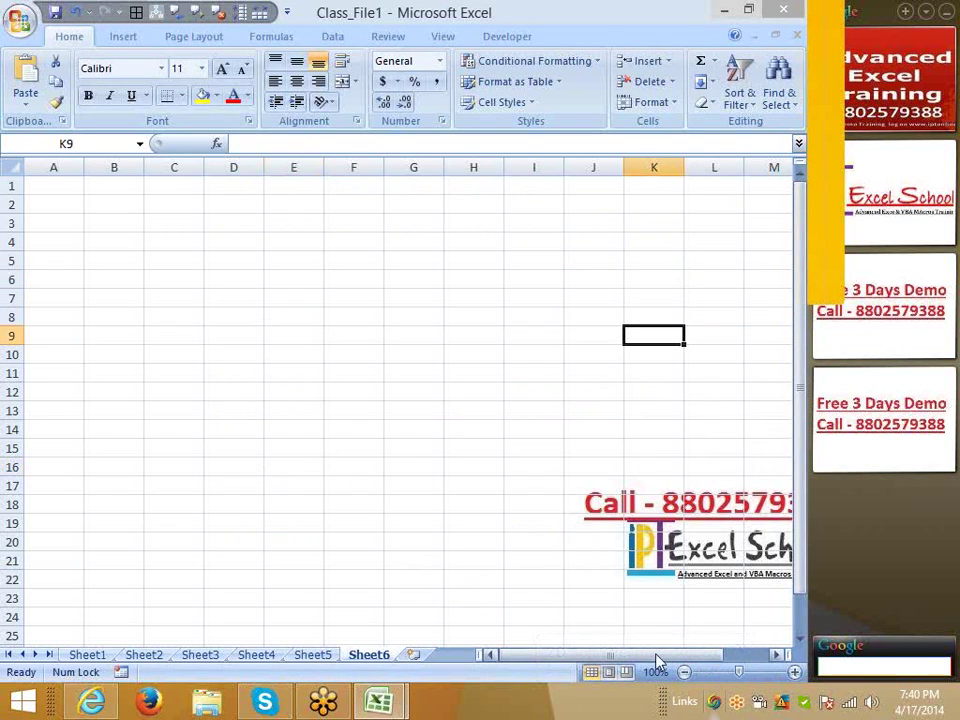
left_click_drag(658, 661, 700, 664)
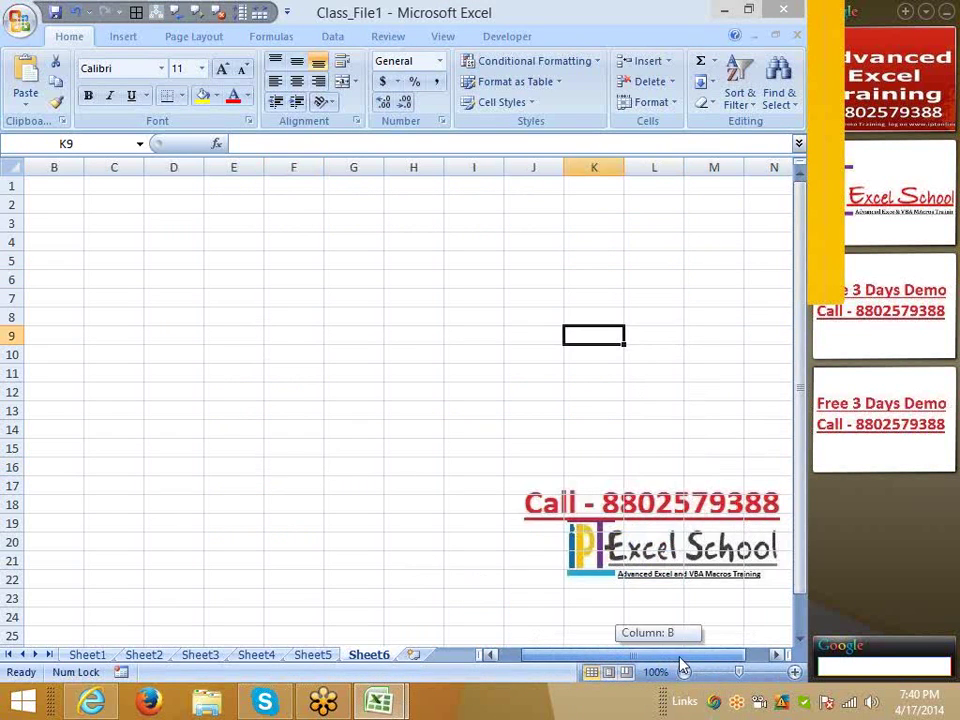
left_click(414, 655)
left_click_drag(579, 660, 622, 662)
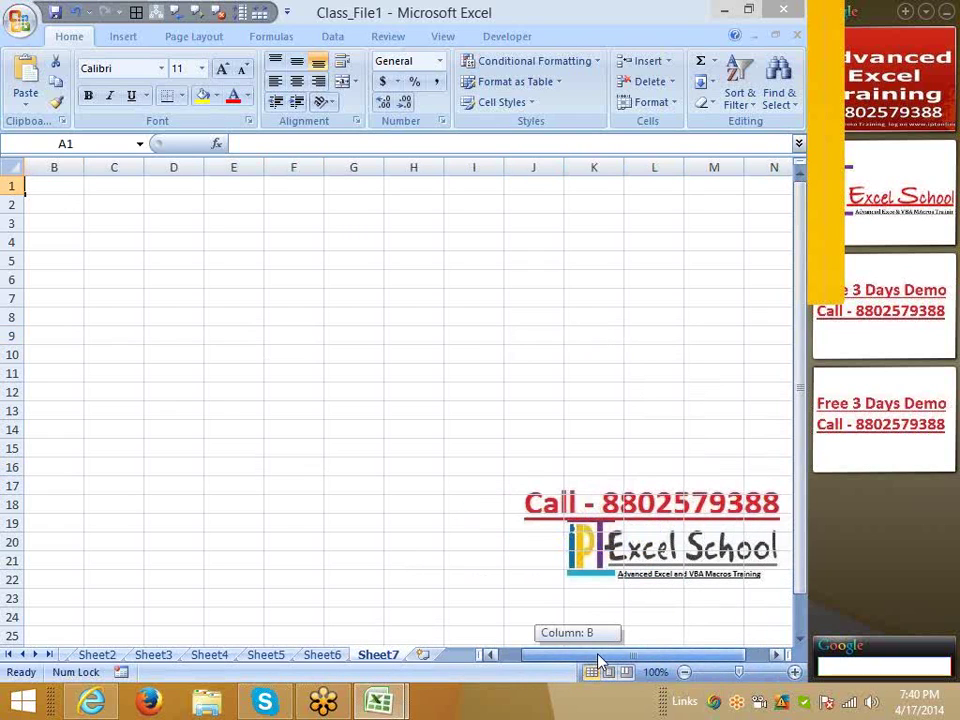
left_click(290, 205)
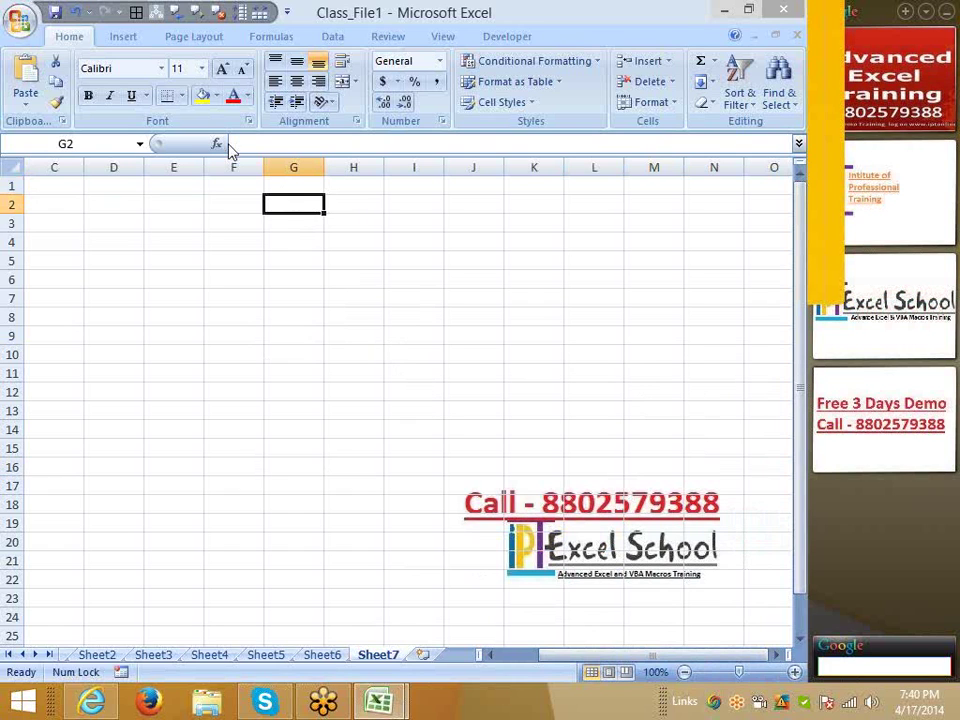
- Delete the Workbook_SheetChange procedure in ThisWorkbook and close the VBA editor
left_click(515, 37)
left_click(24, 80)
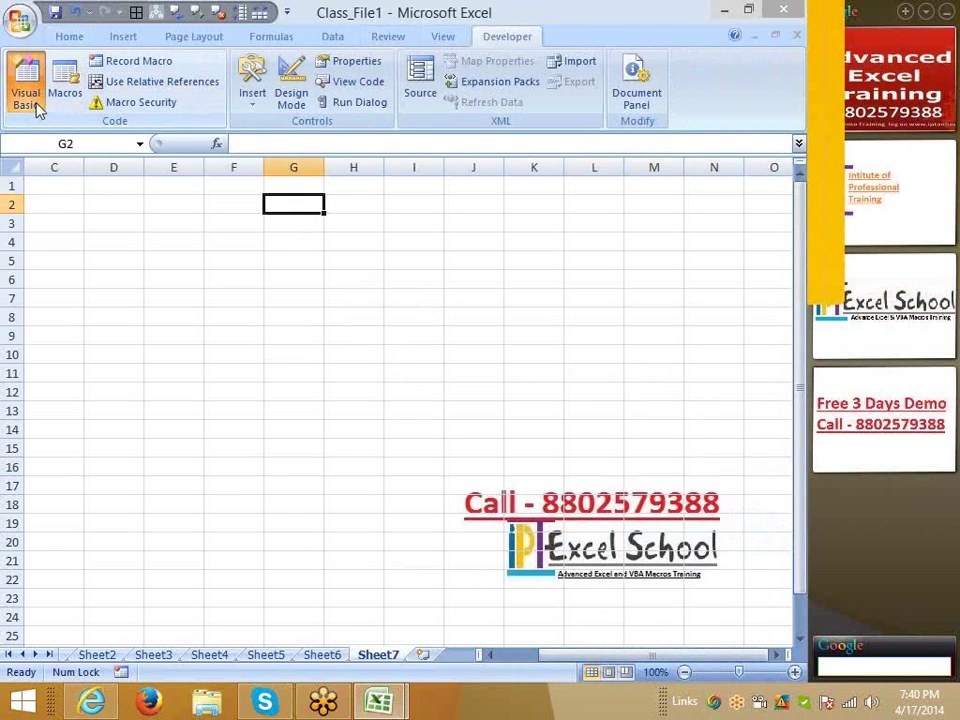
left_click(240, 288)
left_click(225, 245, "shift")
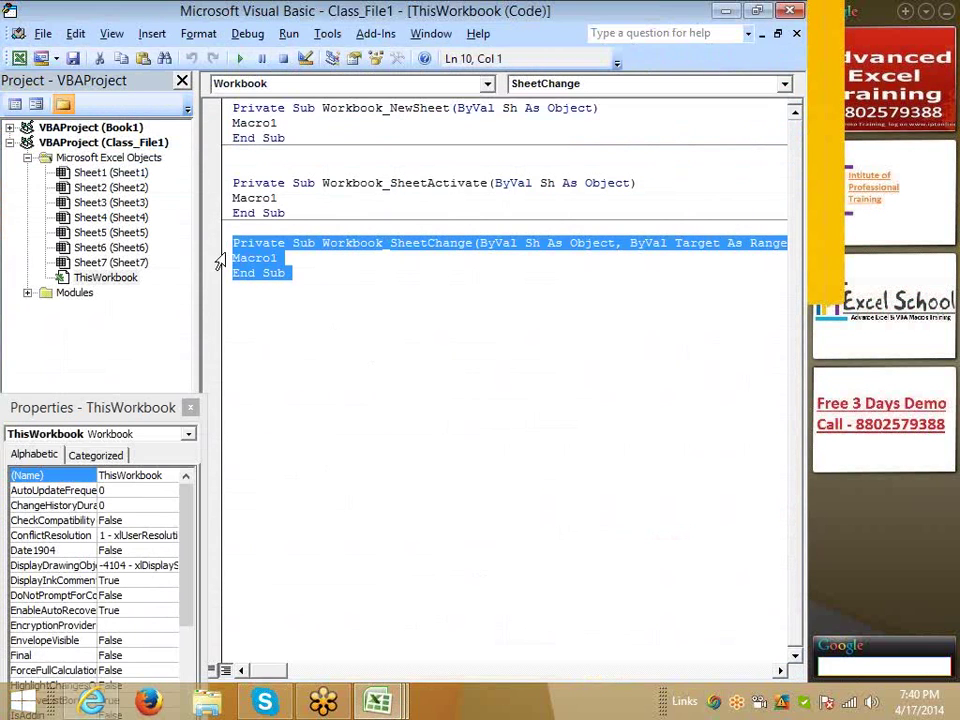
key("Delete")
left_click(790, 10)
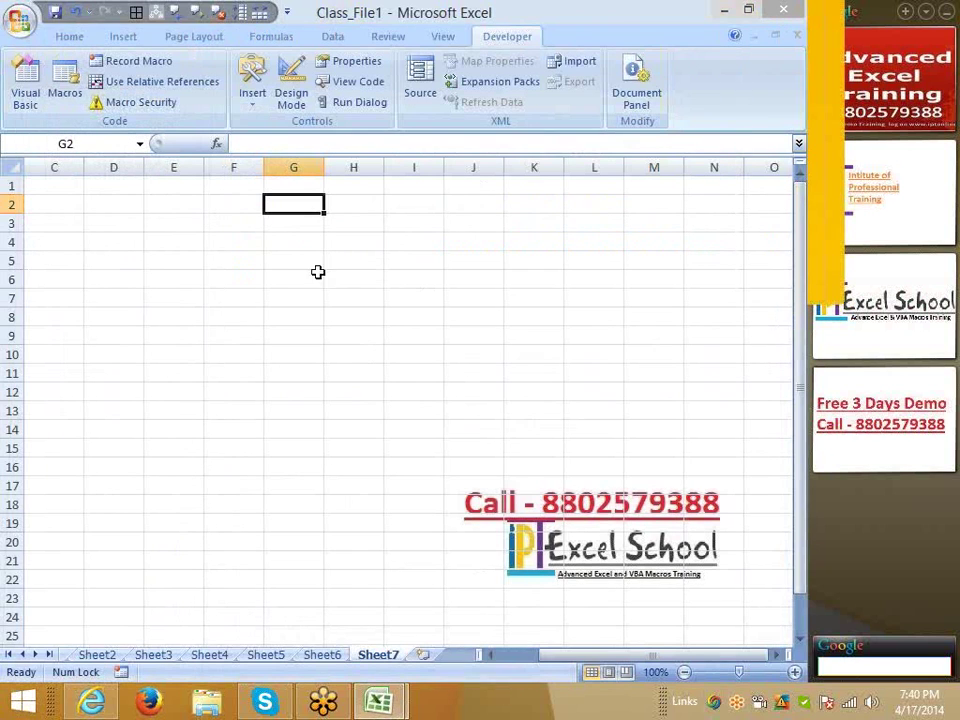
left_click(285, 262)
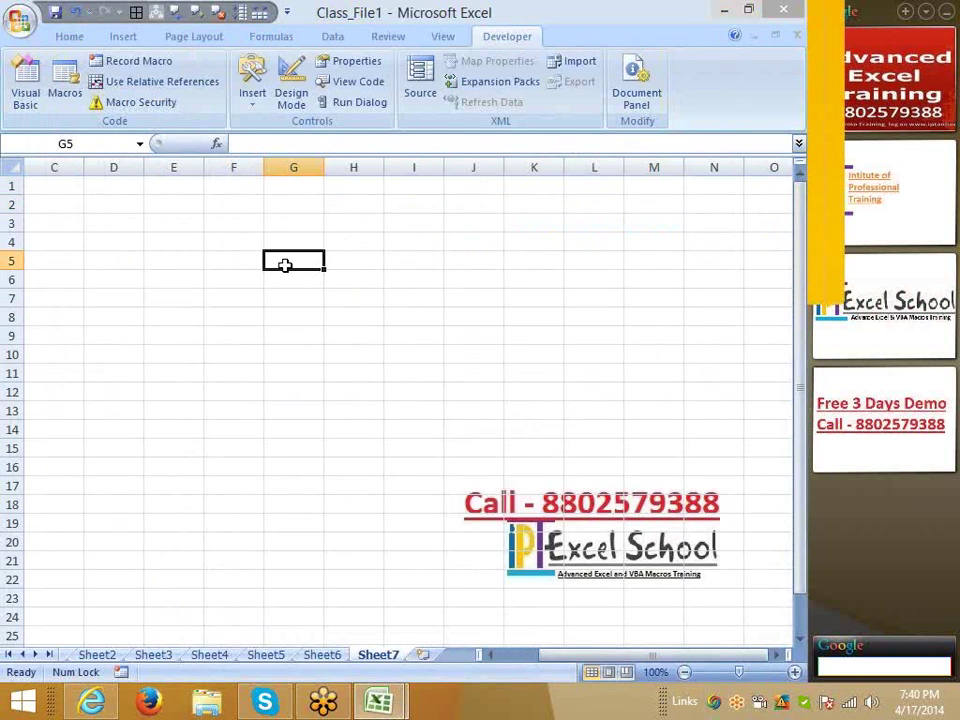
left_click(189, 202)
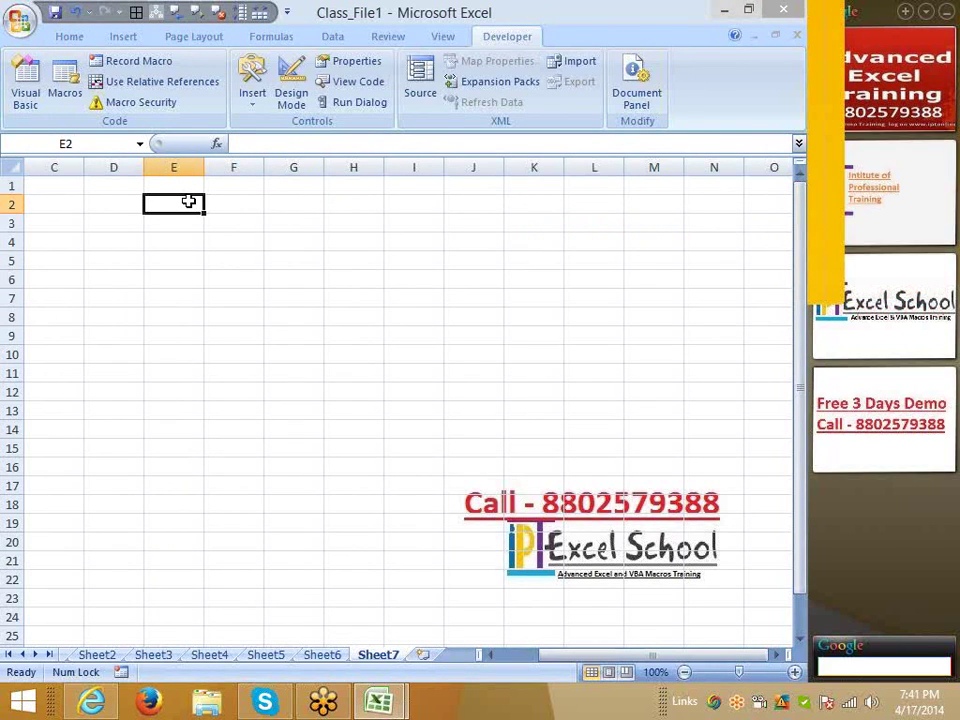
- Go to G1, enter an equals sign, then undo it
key("Right")
key("Right")
key("Up")
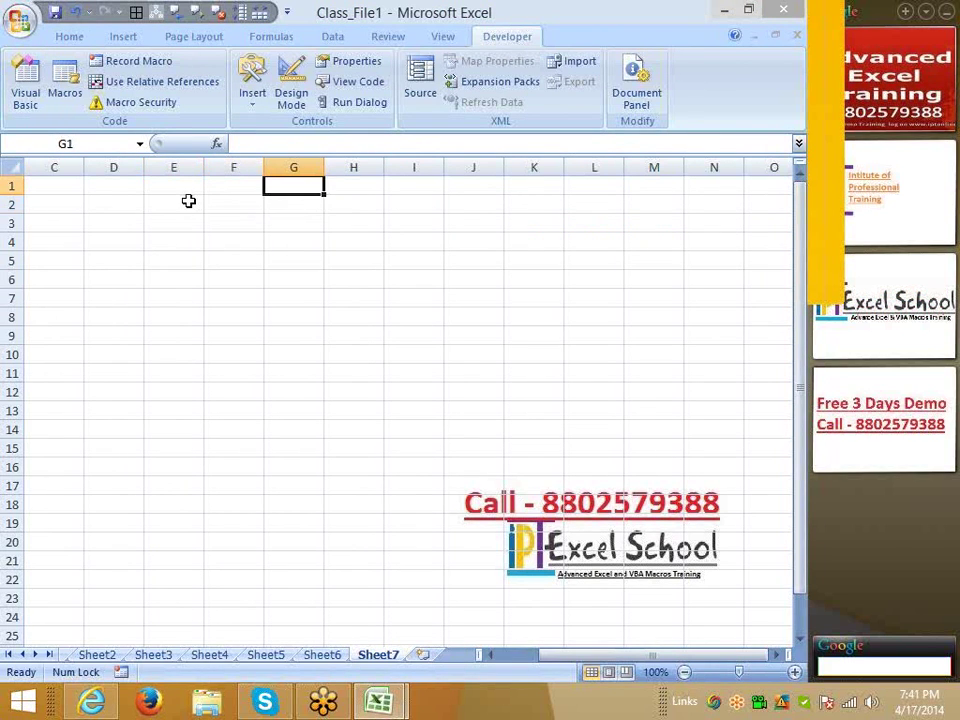
type("=")
key("Return")
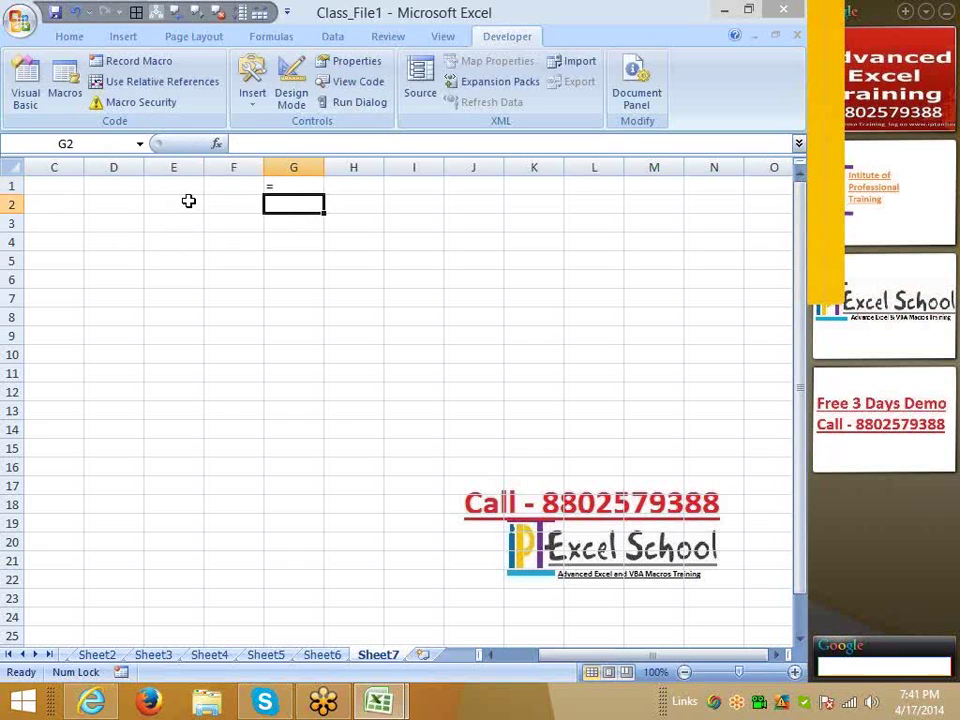
key("ctrl+z")
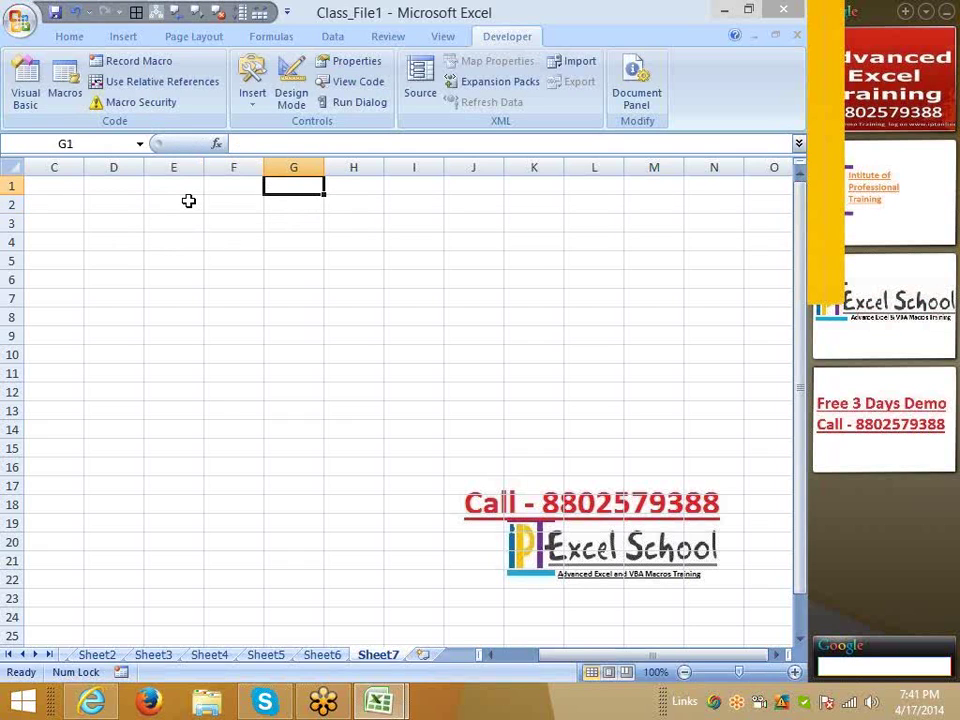
- Enter the operators -, *, +, / and ^ in G1 through G5
type("-")
key("Return")
type("*")
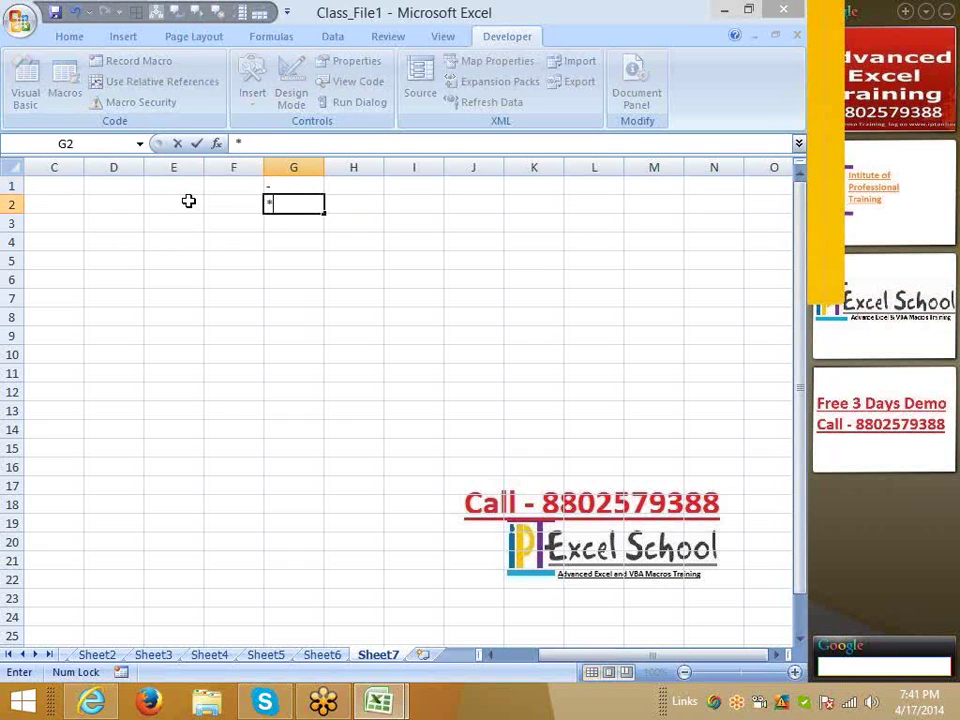
key("Return")
type("+")
key("Return")
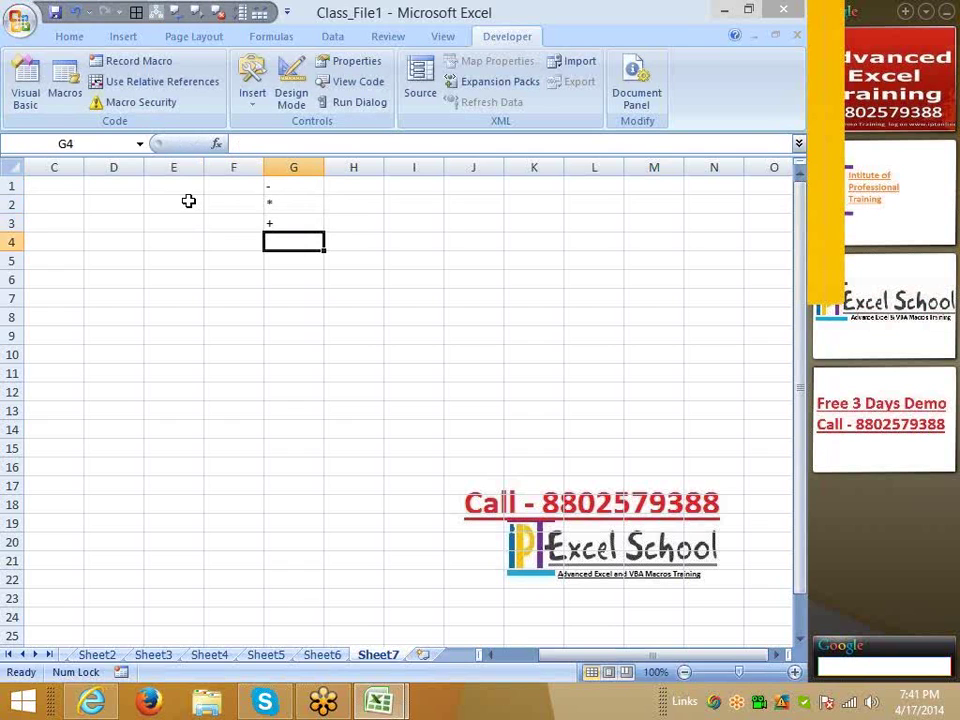
type("/")
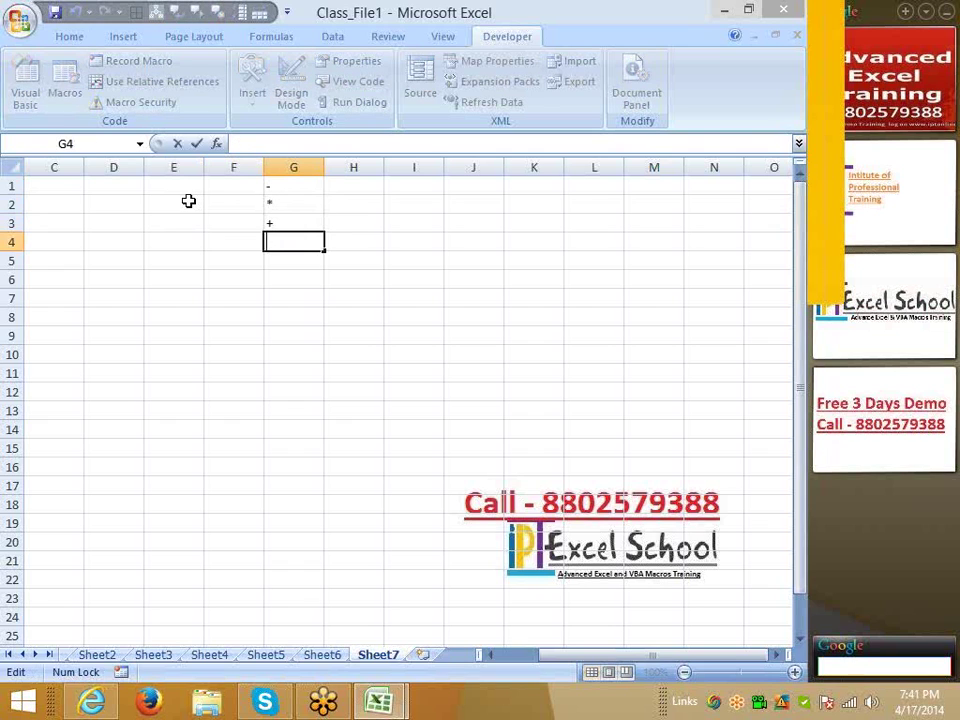
key("Return")
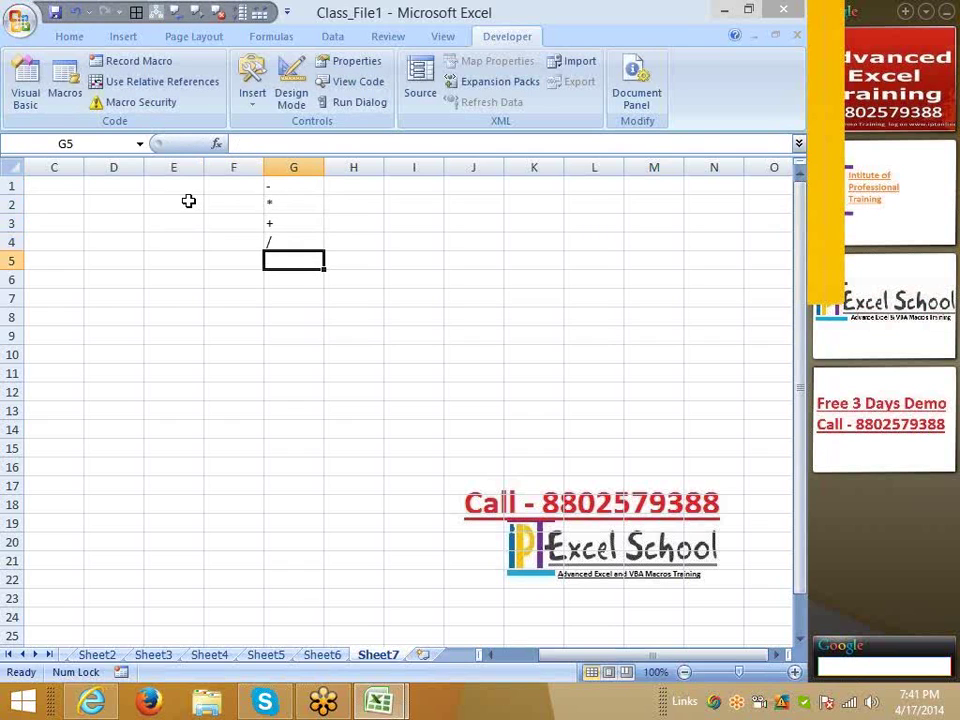
type("^")
key("Return")
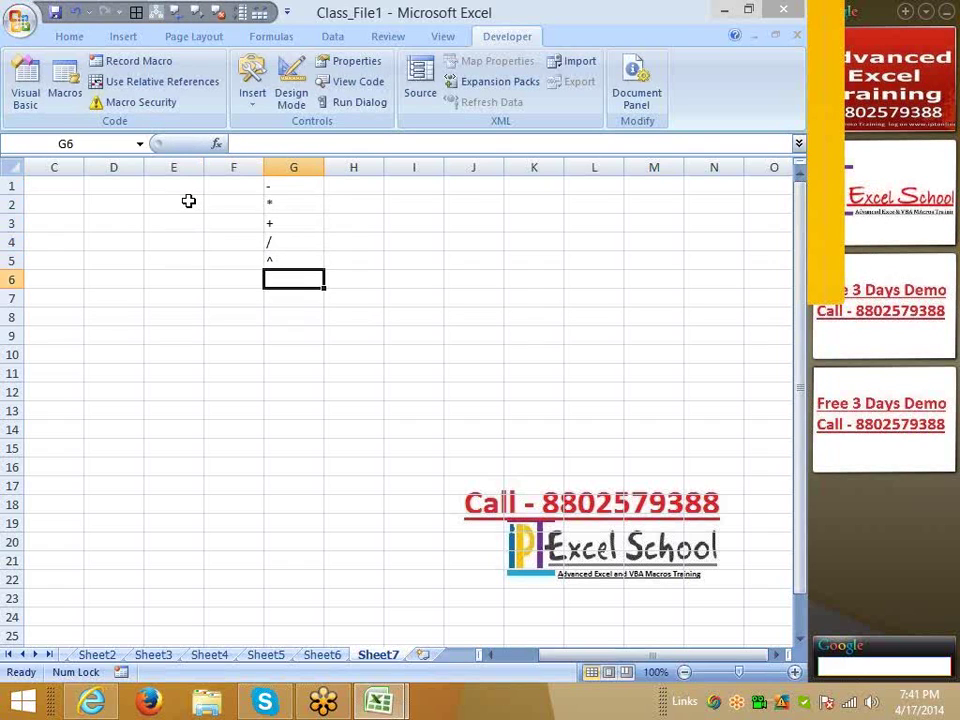
- Highlight the operator list G1:G5 to show it, then move to E7
key("Up")
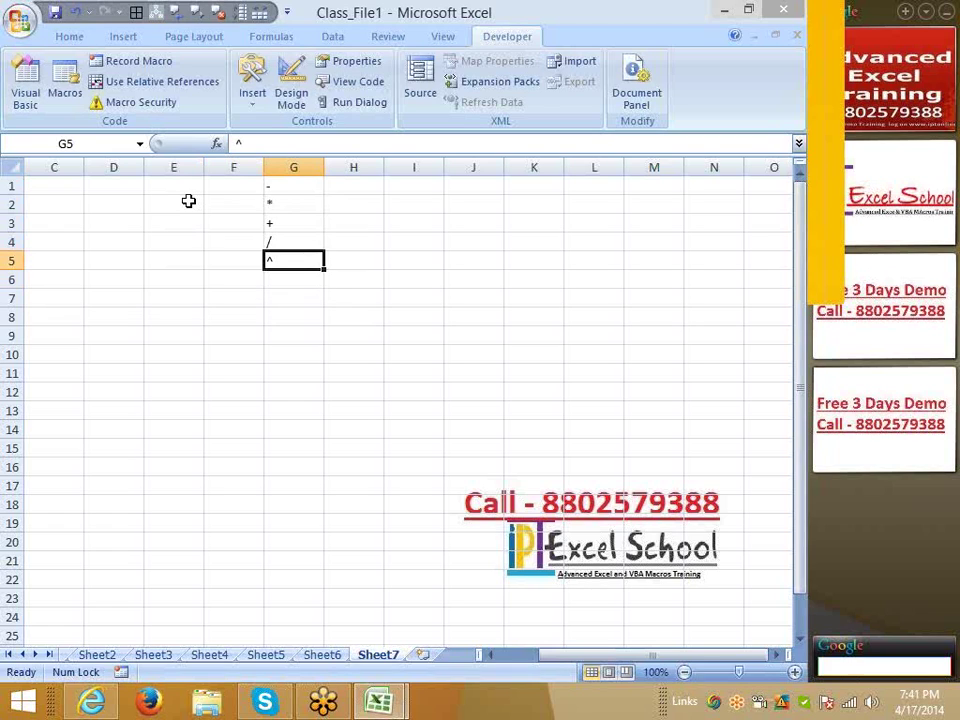
key("shift+Up")
key("shift+Up")
key("shift+Up")
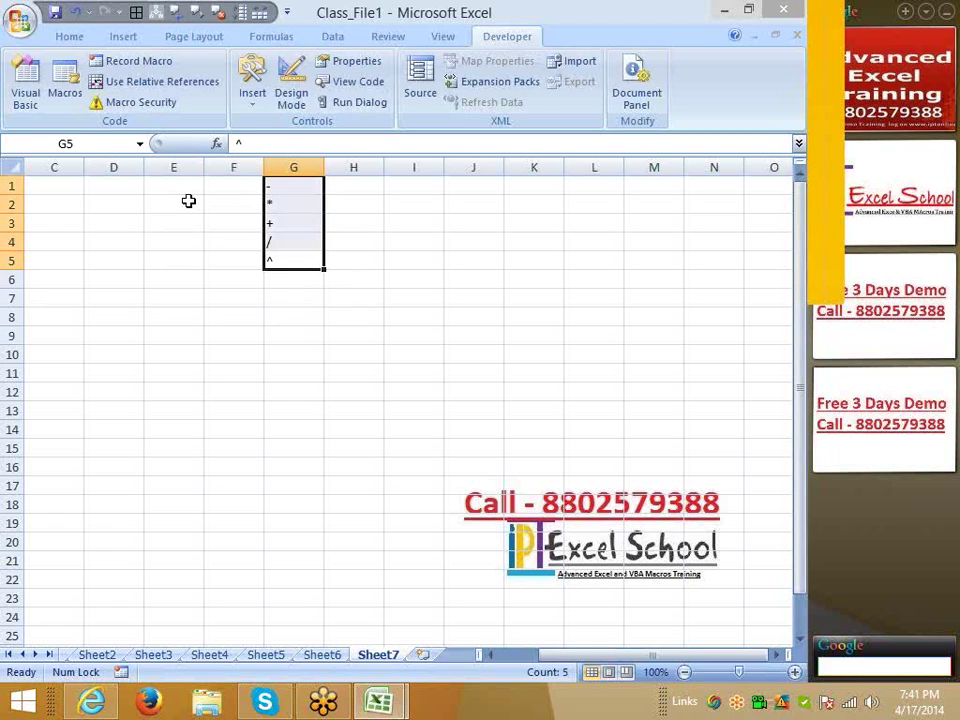
key("Left")
key("Left")
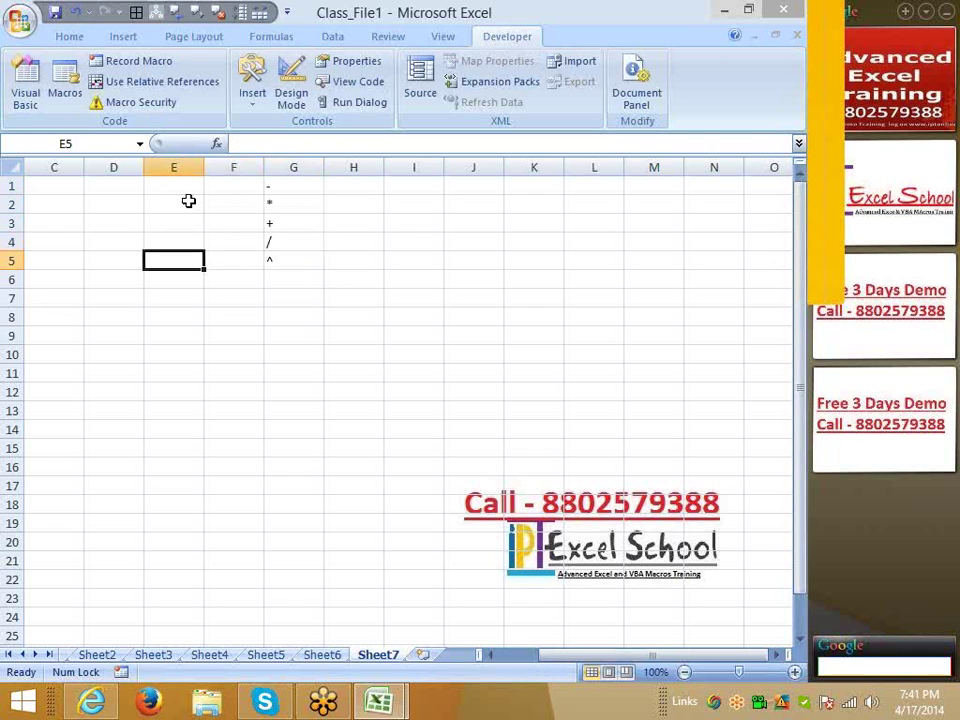
key("Right")
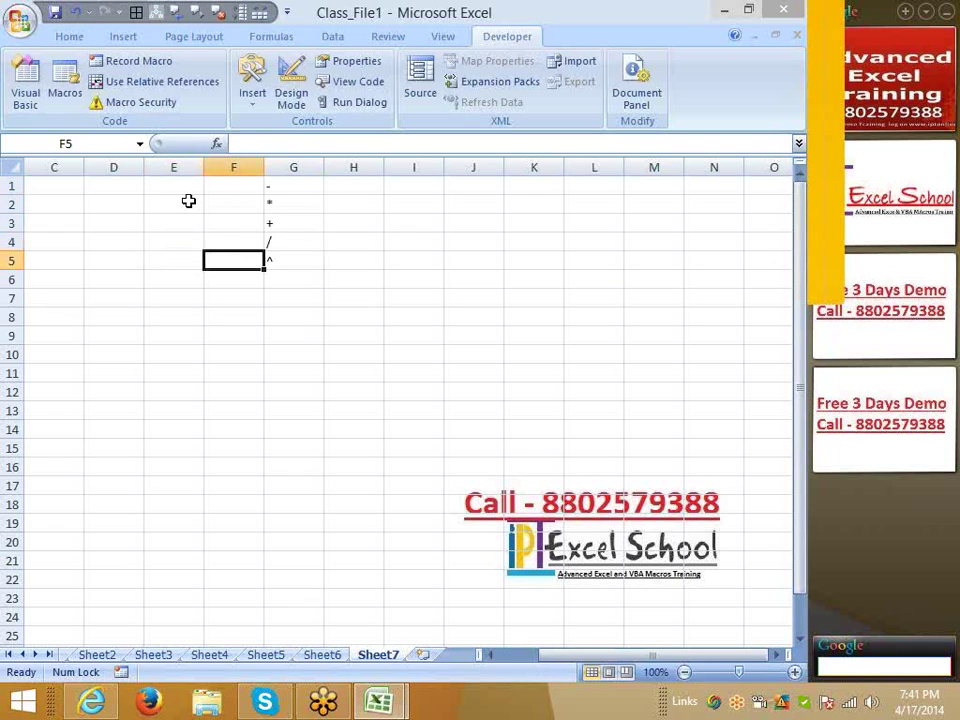
key("Right")
key("shift+Up")
key("shift+Up")
key("shift+Up")
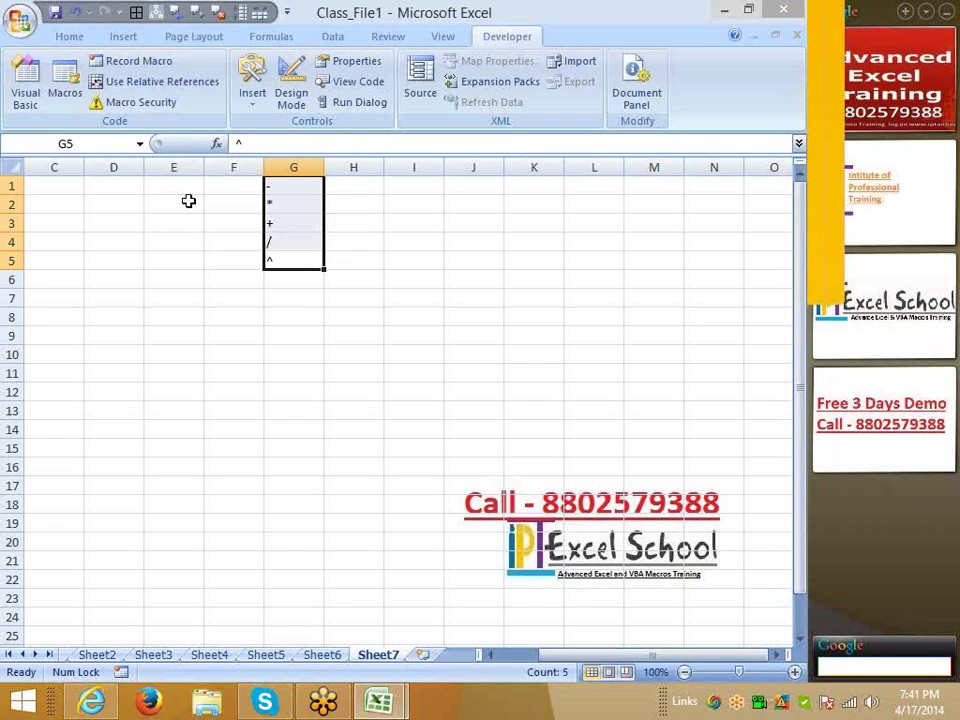
key("Down")
key("Down")
key("Down")
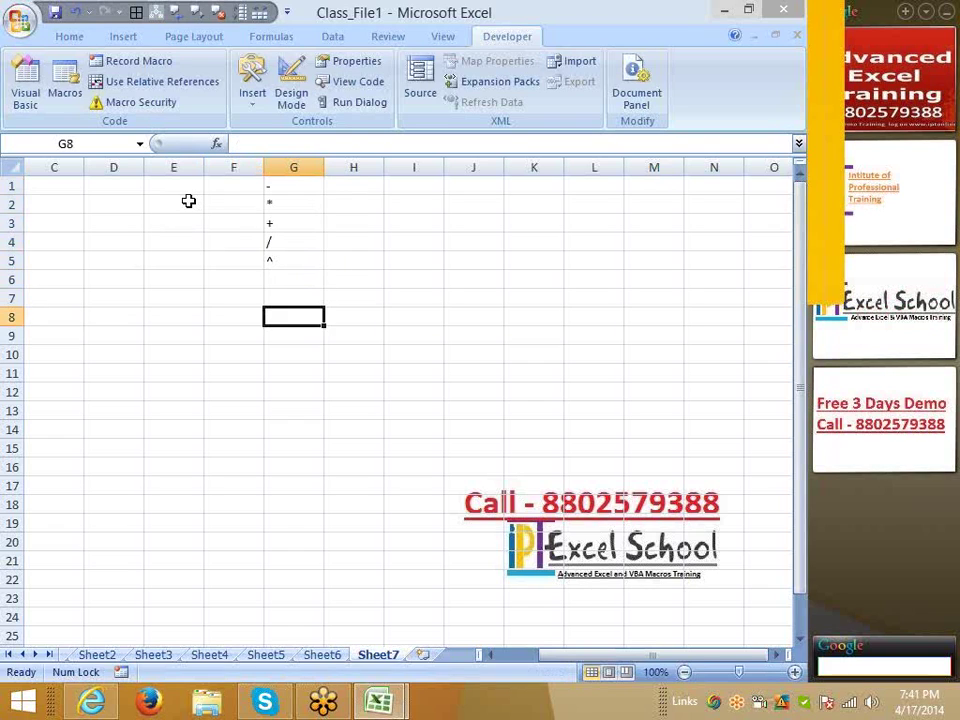
key("Left")
key("Left")
key("Left")
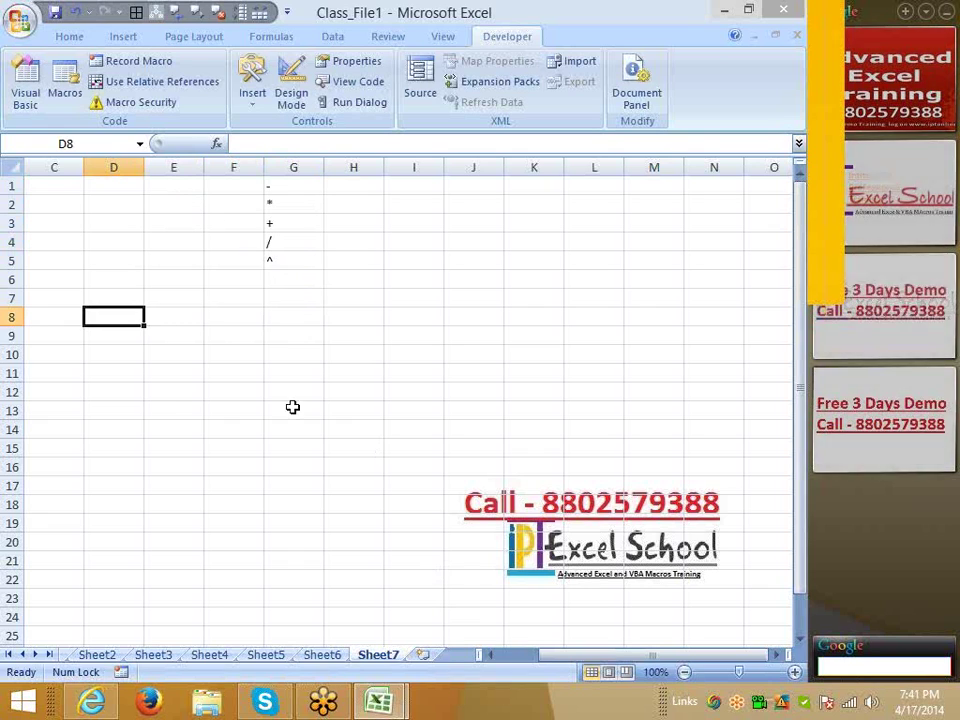
left_click(262, 356)
left_click(160, 300)
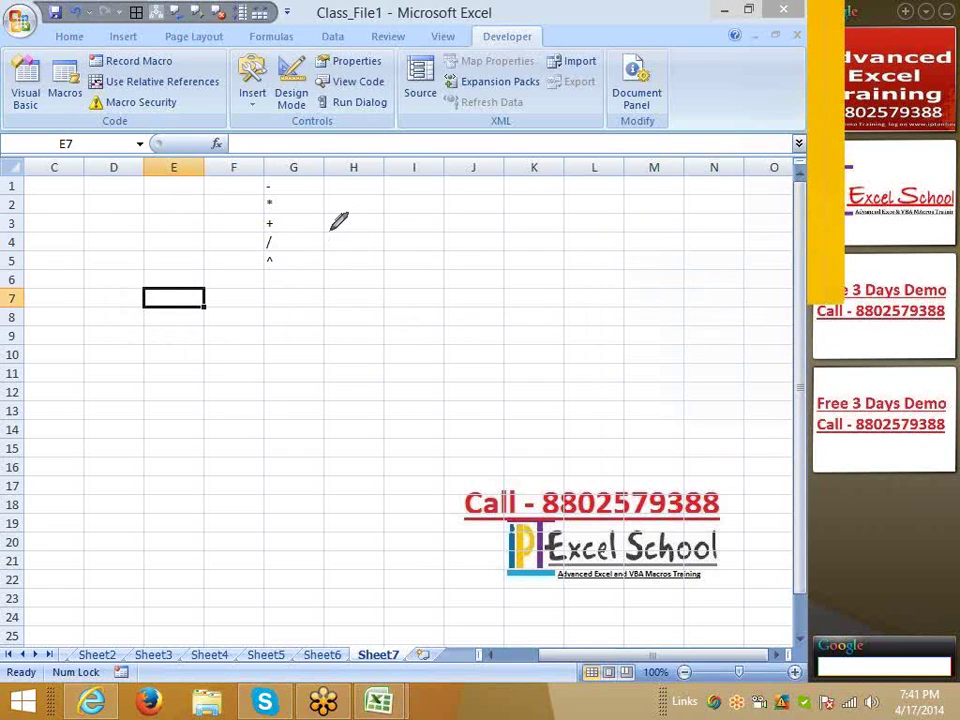
- Handwrite Q1=500 and Q2=700 in pink ink beside the operator list
left_click_drag(332, 226, 390, 290)
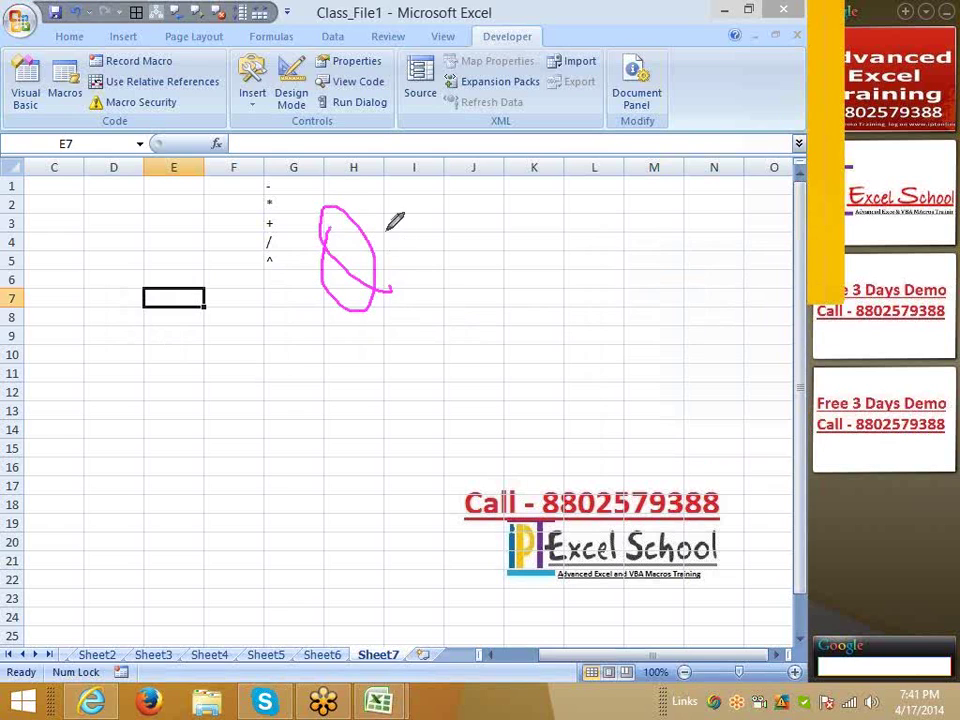
left_click_drag(386, 216, 410, 290)
mouse_move(422, 244)
left_mouse_down()
mouse_move(430, 239)
mouse_move(449, 261)
left_mouse_up()
mouse_move(475, 186)
left_mouse_down()
mouse_move(447, 200)
mouse_move(462, 265)
left_mouse_up()
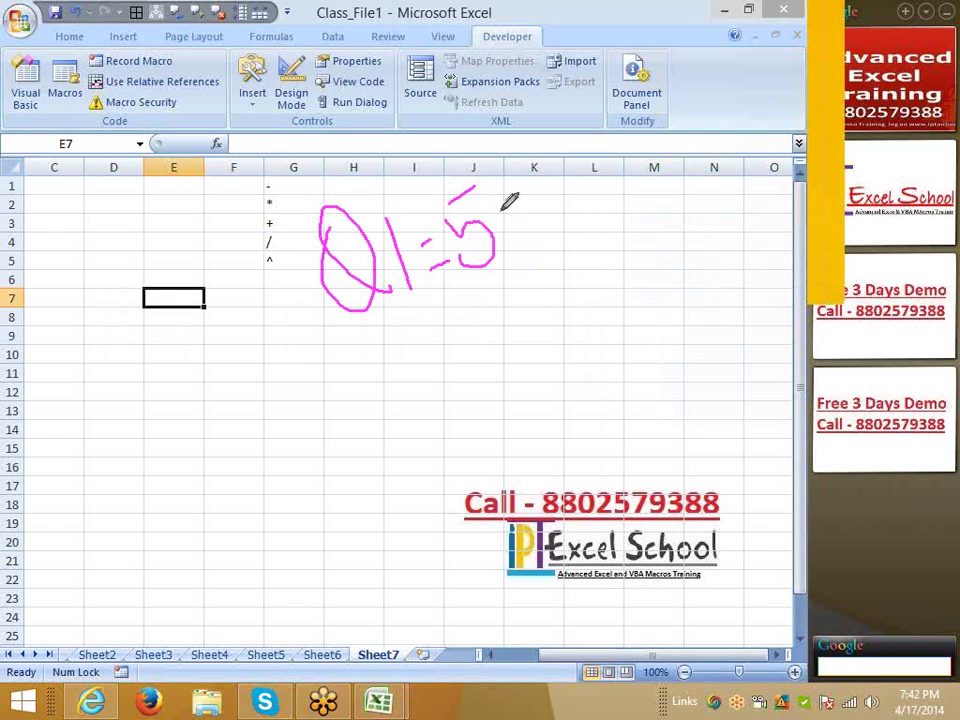
mouse_move(515, 190)
left_mouse_down()
mouse_move(570, 203)
mouse_move(596, 180)
left_mouse_up()
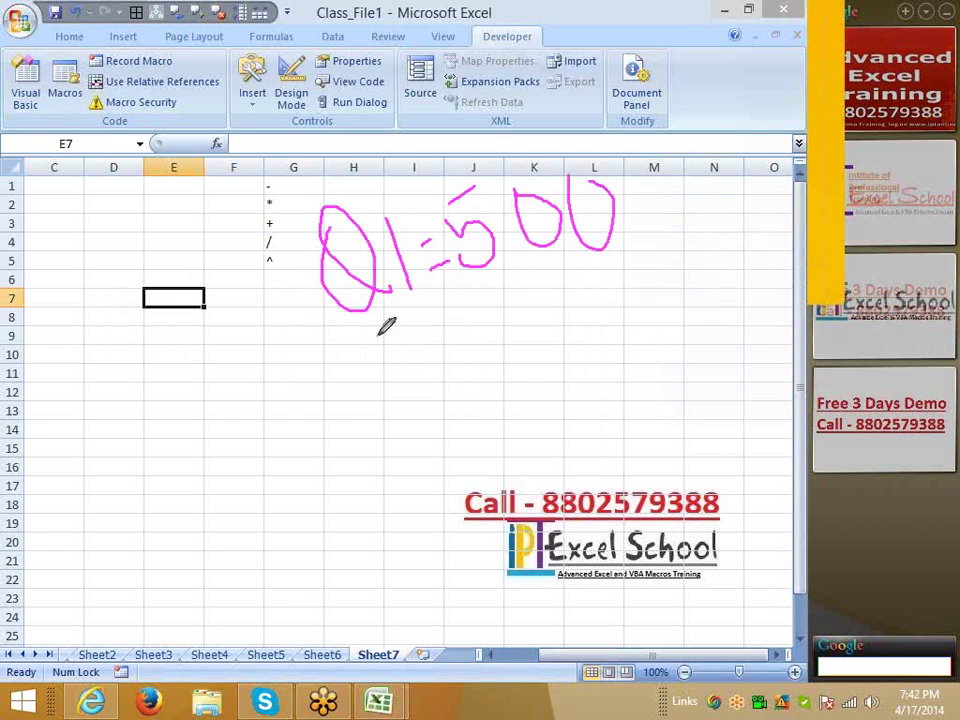
left_click_drag(367, 338, 452, 434)
left_click_drag(430, 345, 452, 398)
mouse_move(465, 350)
left_mouse_down()
mouse_move(527, 381)
mouse_move(552, 349)
mouse_move(552, 364)
left_mouse_up()
mouse_move(545, 321)
left_mouse_down()
mouse_move(572, 311)
mouse_move(602, 378)
left_mouse_up()
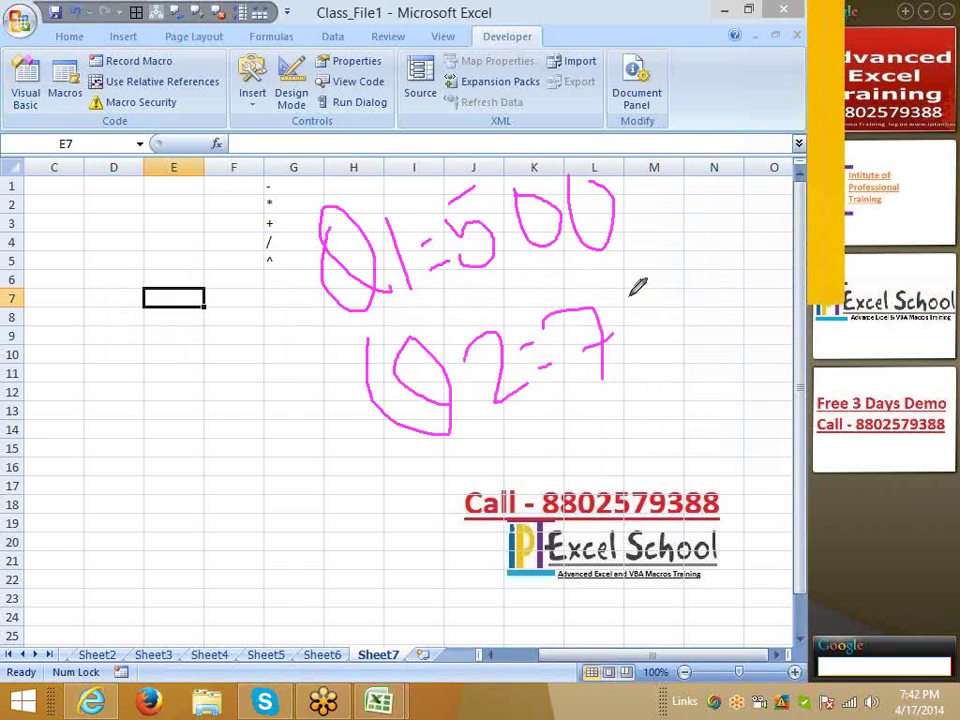
mouse_move(638, 292)
left_mouse_down()
mouse_move(630, 290)
mouse_move(668, 272)
left_mouse_up()
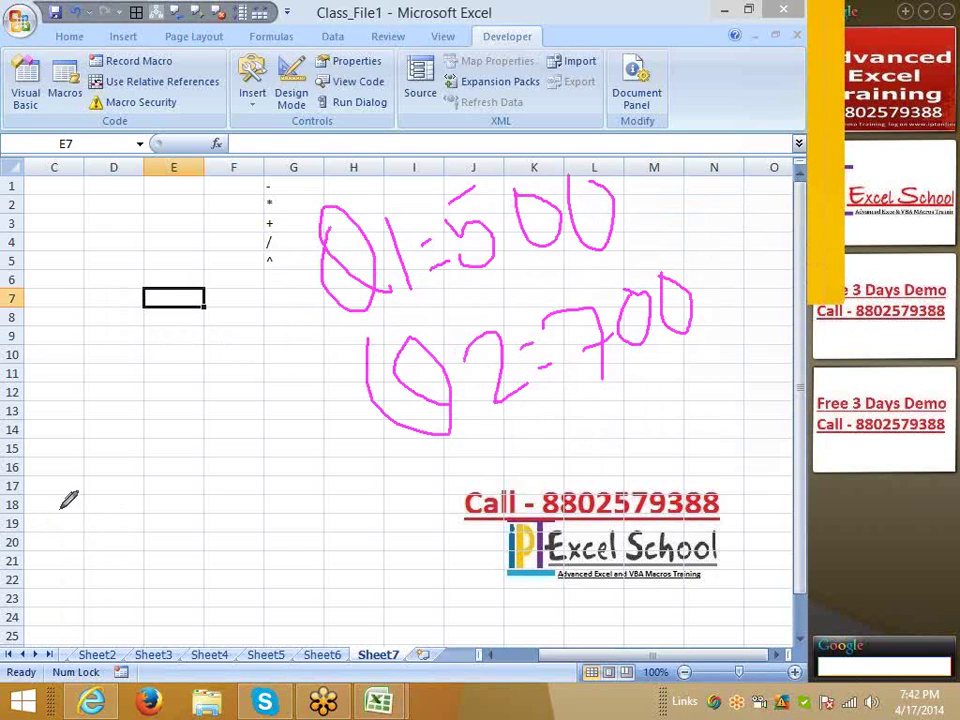
- Handwrite Q2-Q1 at the lower left of the sheet
left_click_drag(88, 484, 145, 540)
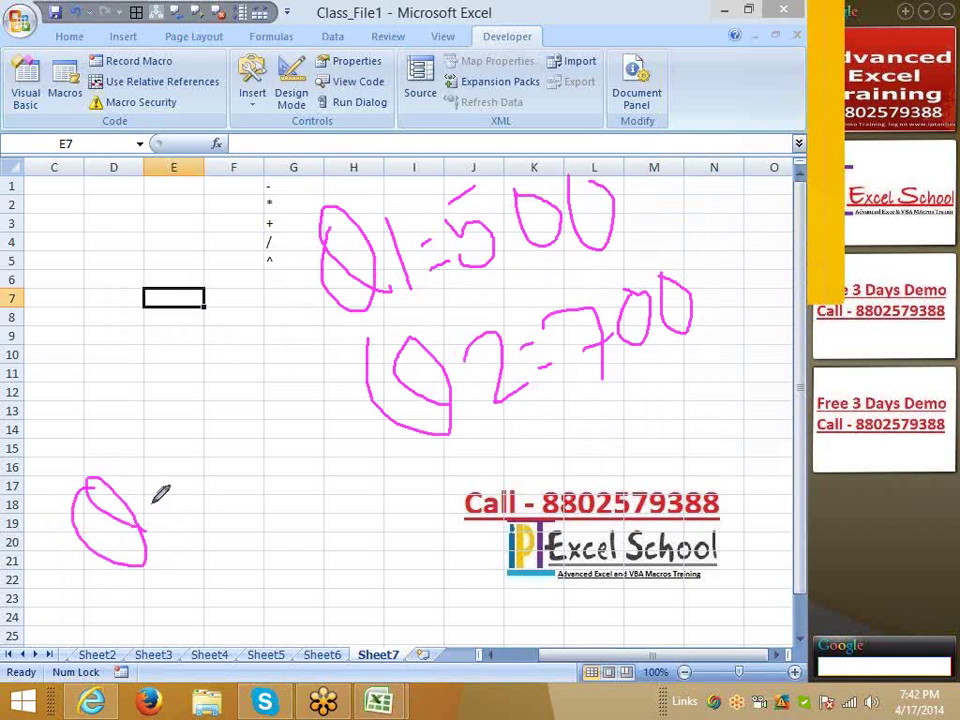
left_click_drag(160, 465, 208, 545)
left_click_drag(204, 501, 220, 497)
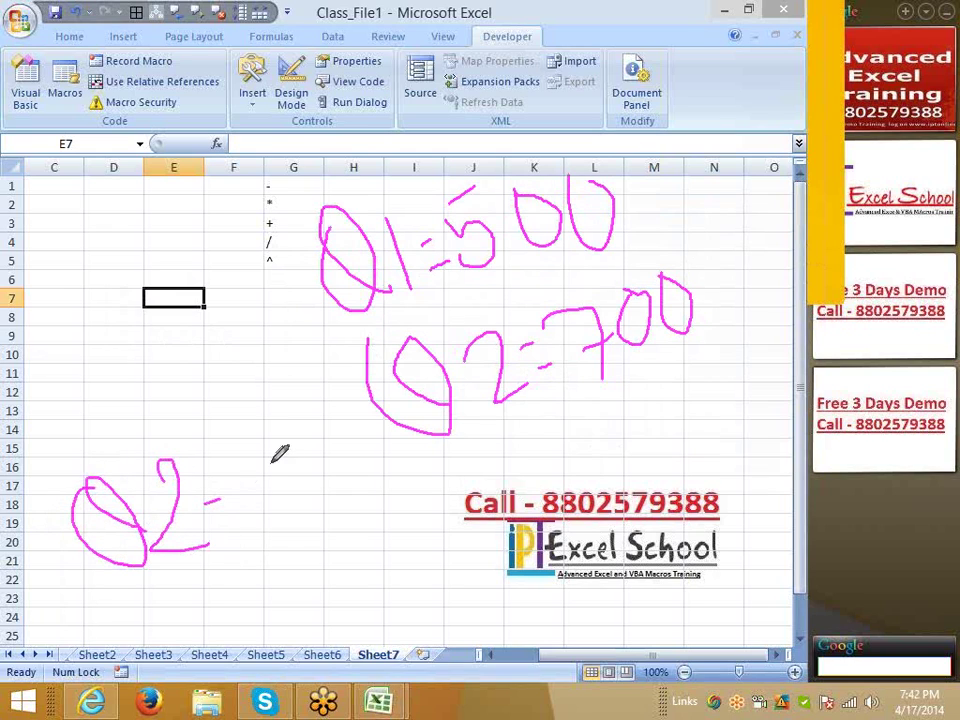
left_click_drag(258, 442, 305, 510)
left_click_drag(318, 435, 333, 520)
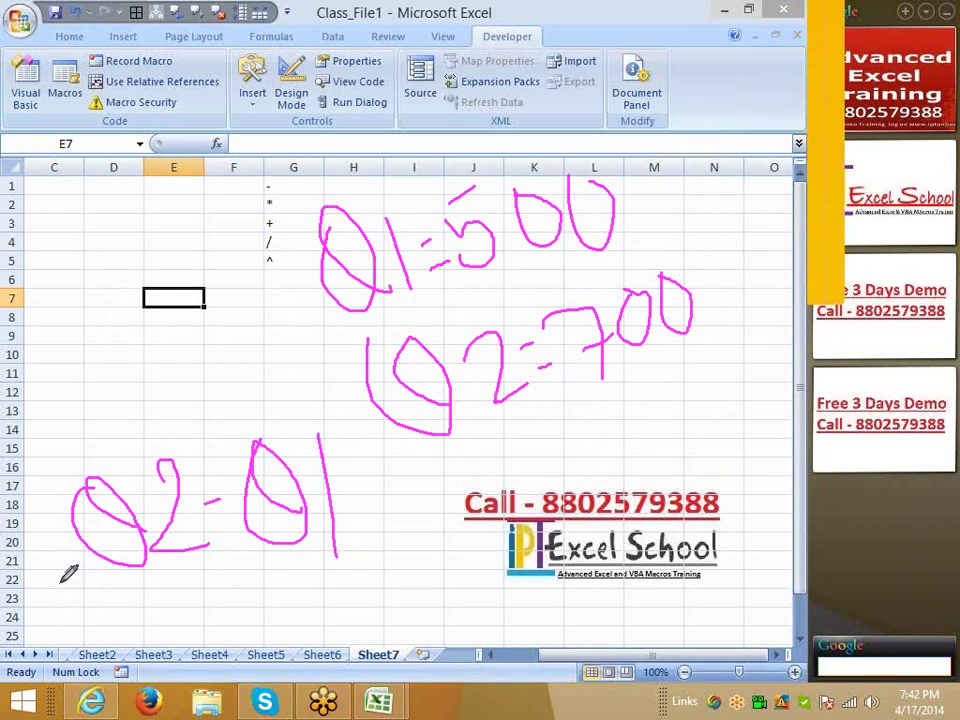
- Draw a fraction bar under Q2-Q1 with Q1 beneath it, then dismiss the shortcut menu
left_click_drag(50, 595, 365, 578)
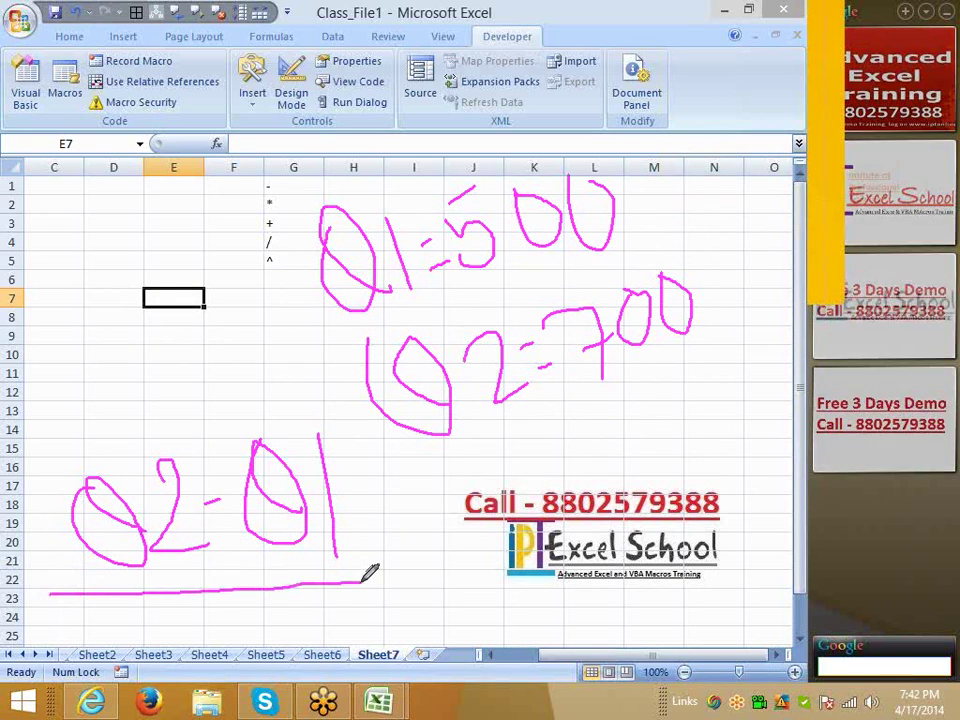
left_click_drag(225, 598, 274, 636)
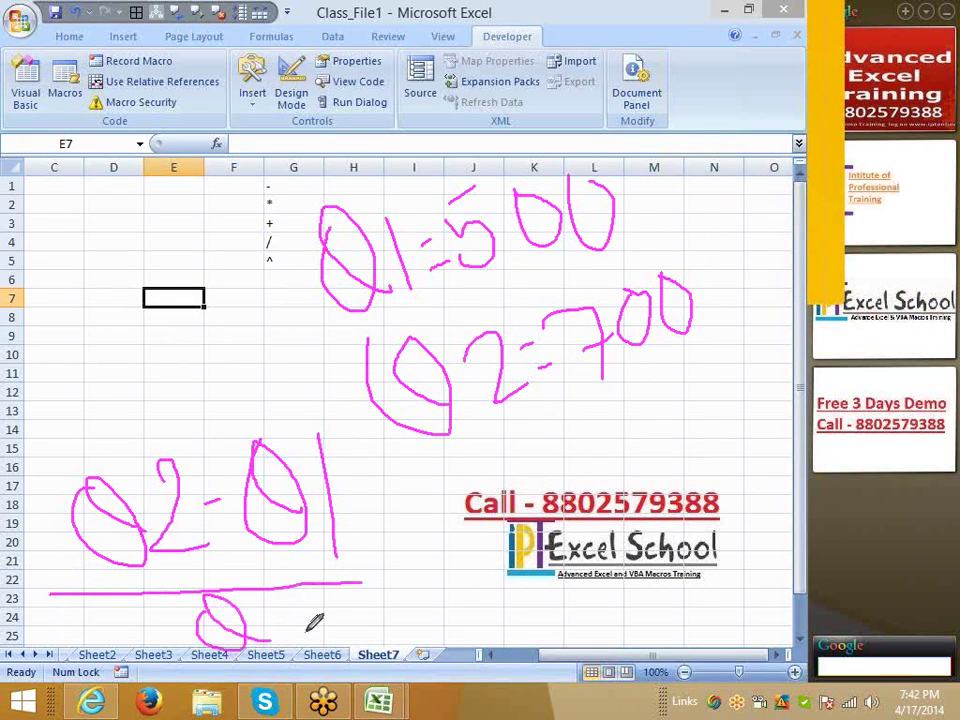
left_click_drag(306, 598, 306, 636)
right_click(445, 558)
right_click(445, 558)
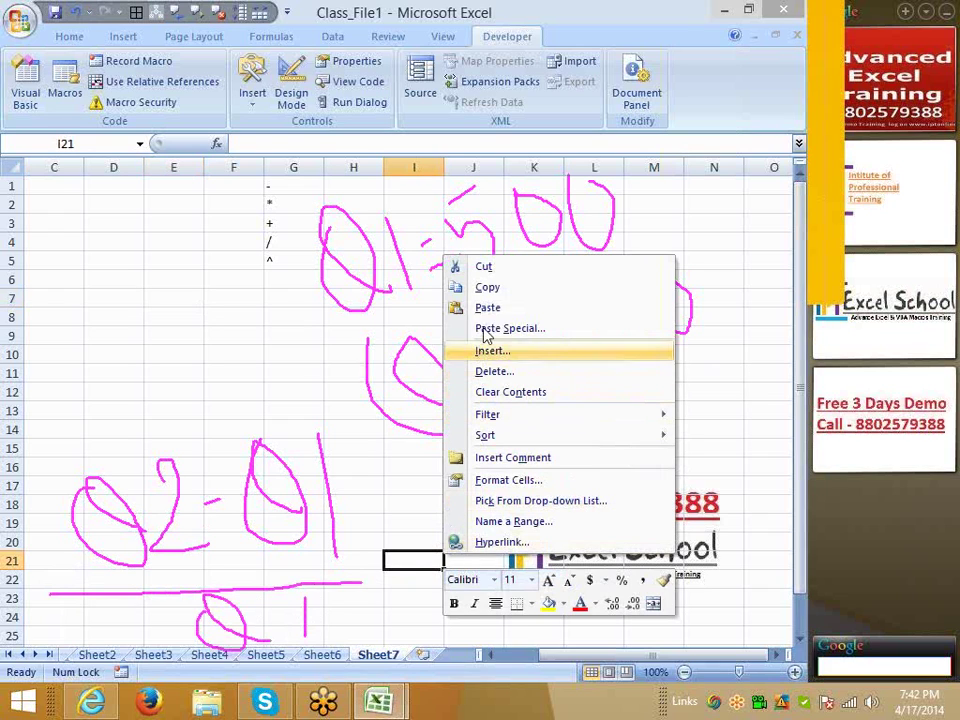
key("Escape")
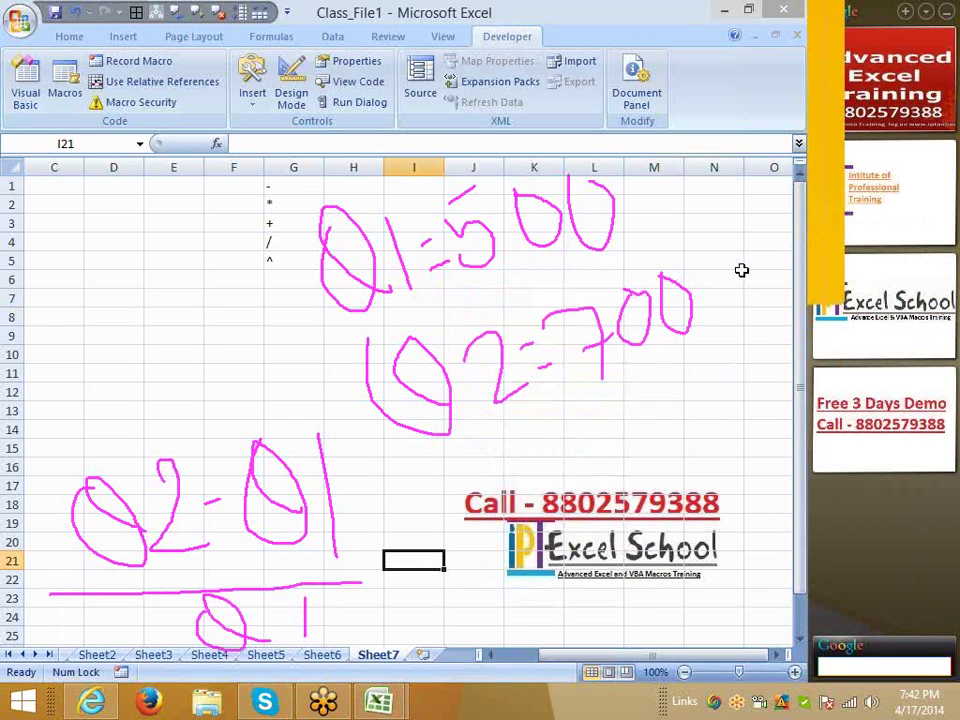
- Label C7 as Q1 and D7 as Q2
left_click(62, 336)
left_click(57, 300)
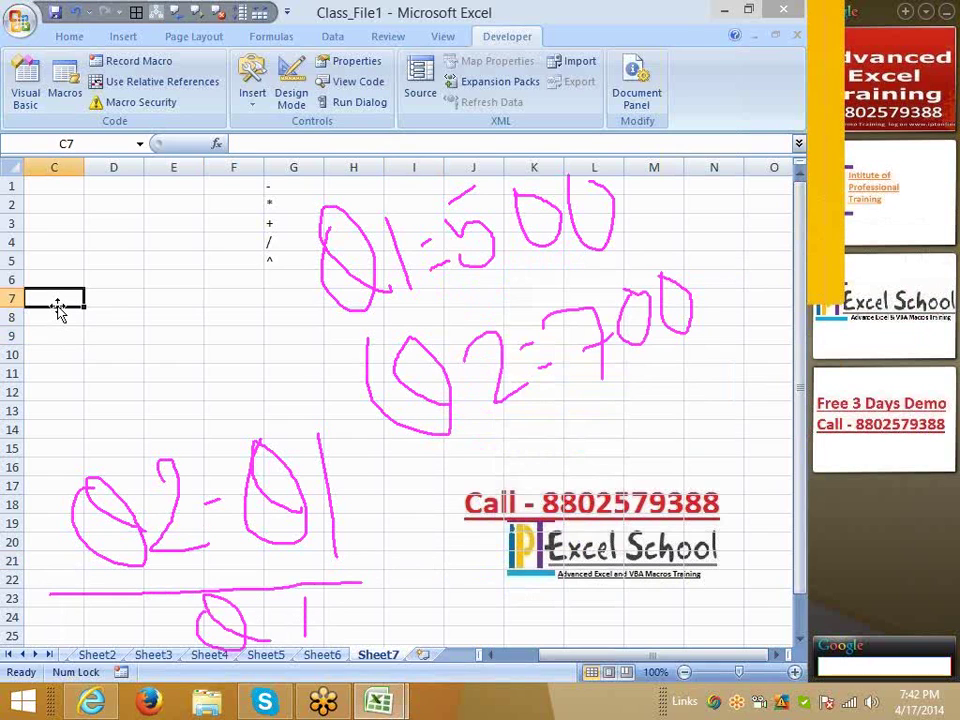
type("Q")
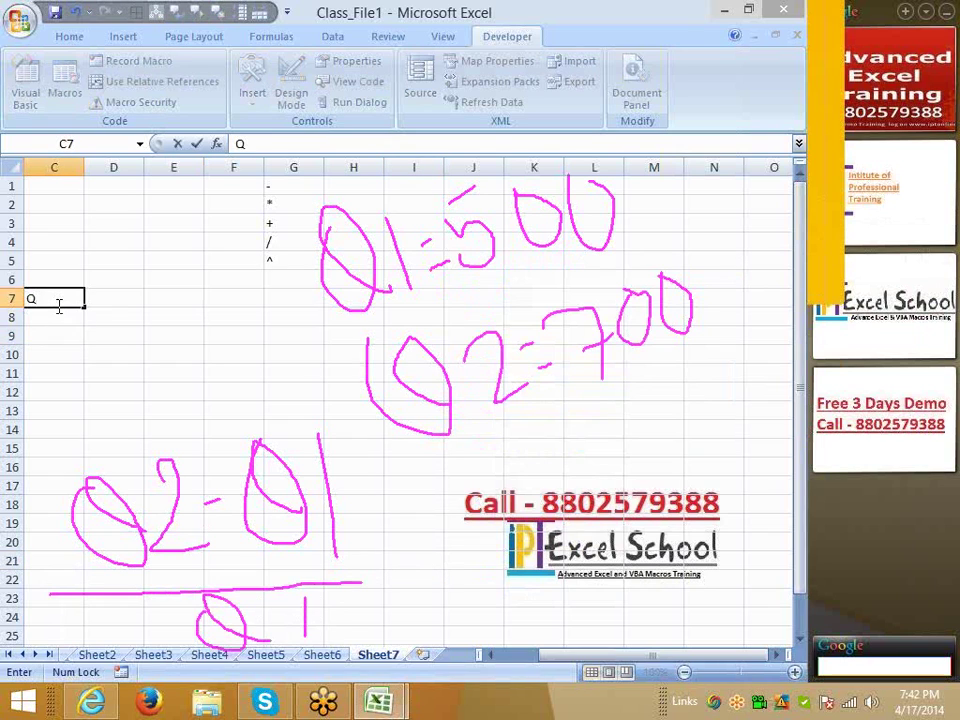
type("1")
key("Tab")
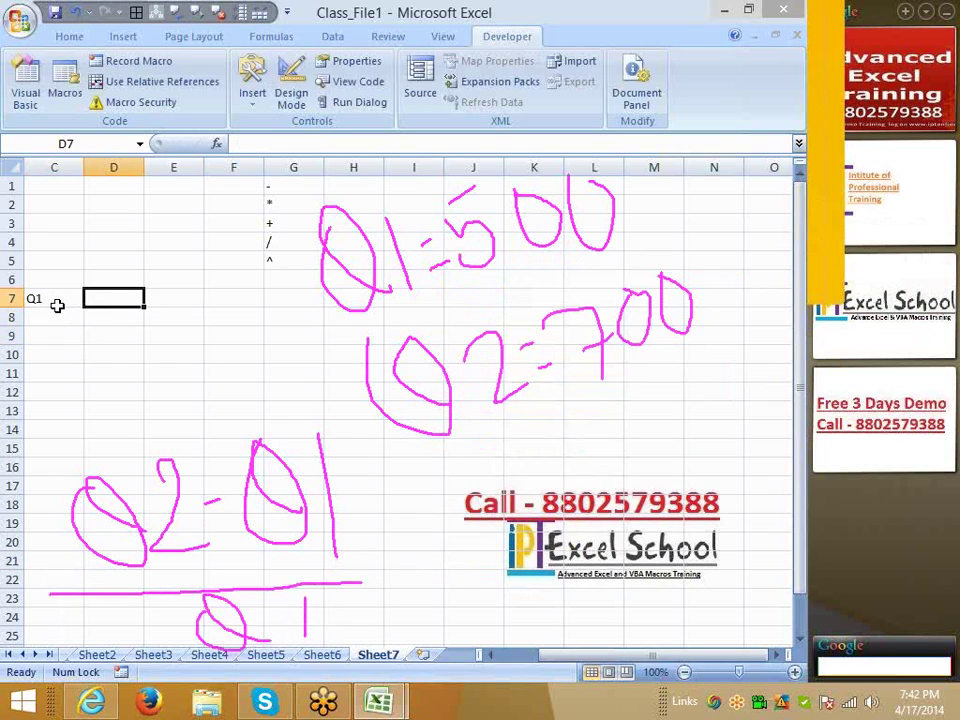
type("Q2")
key("Return")
- Enter 500 in C8 and 700 in D8
left_click(57, 312)
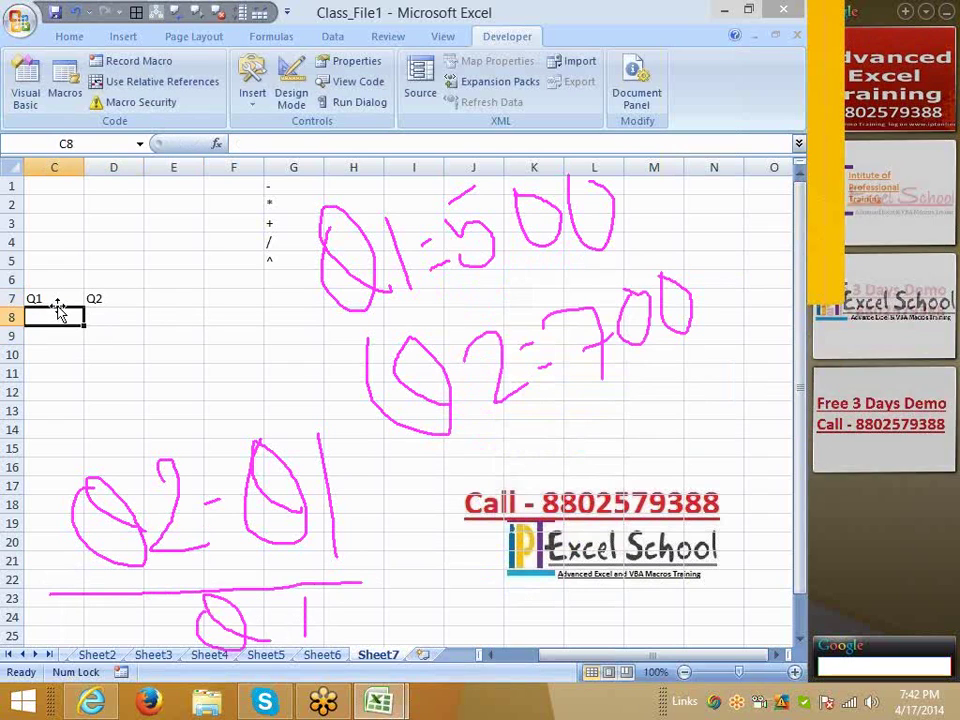
type("500")
key("Tab")
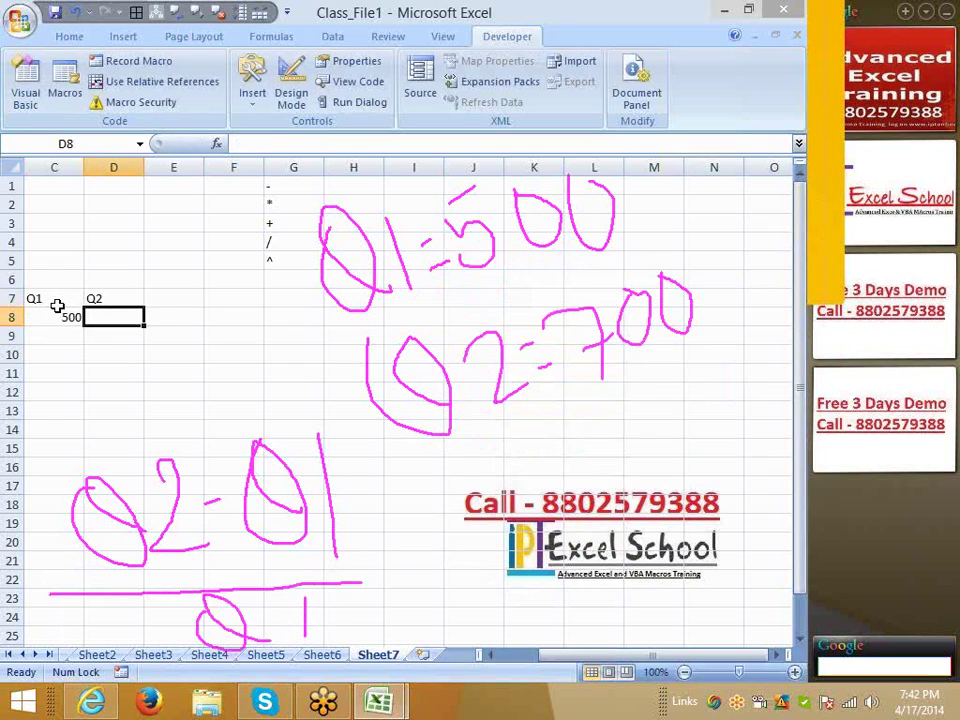
type("700")
key("Tab")
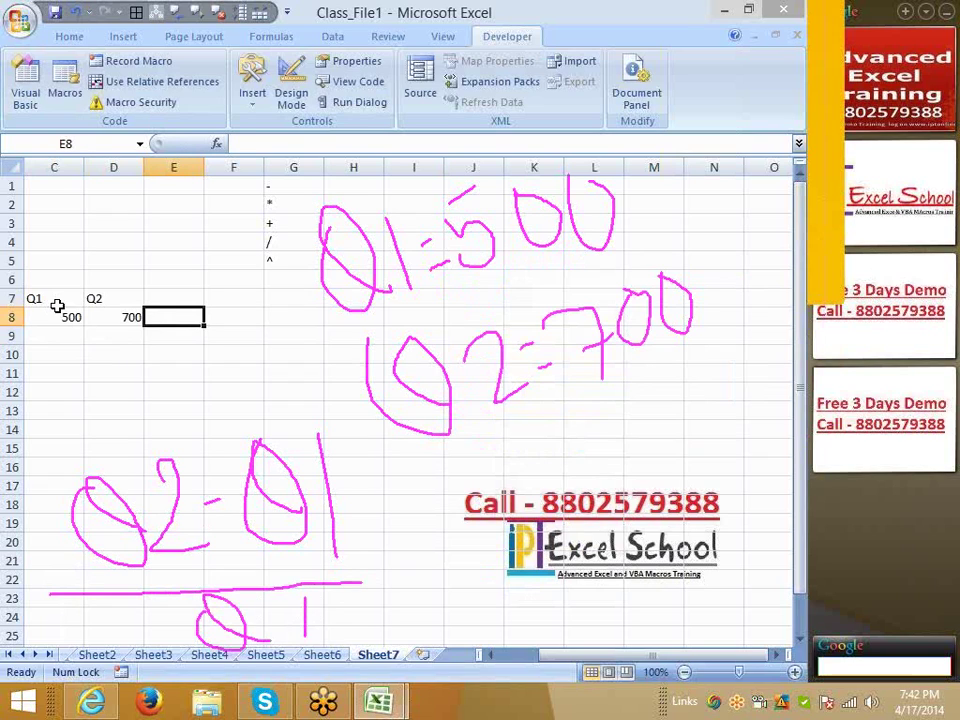
- Begin the formula =D8-C8 in E8 by pointing at the cells
type("=")
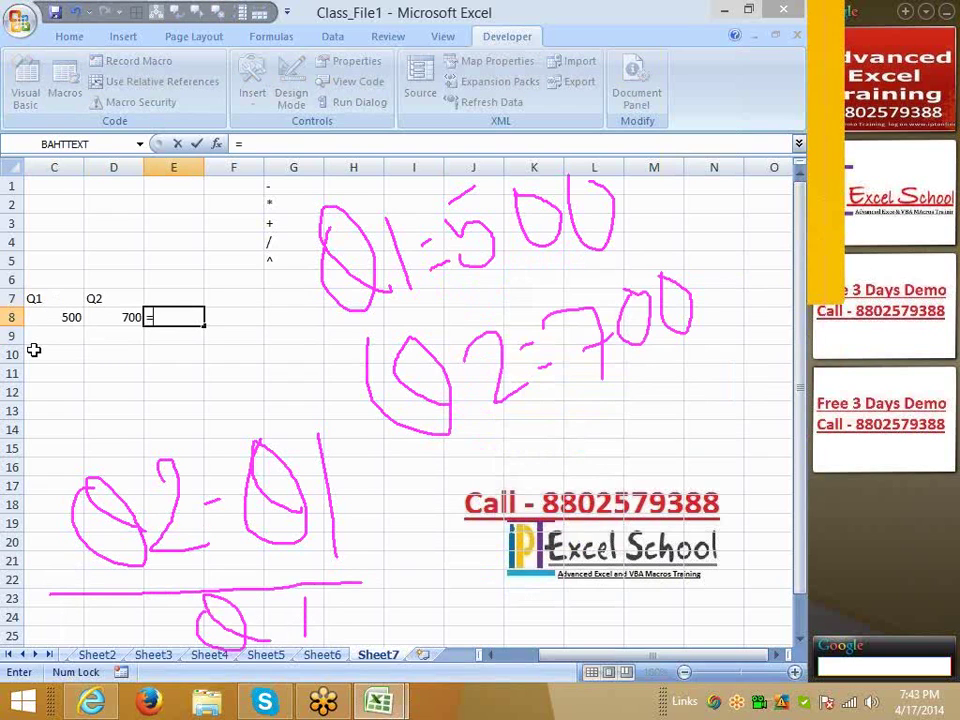
key("Left")
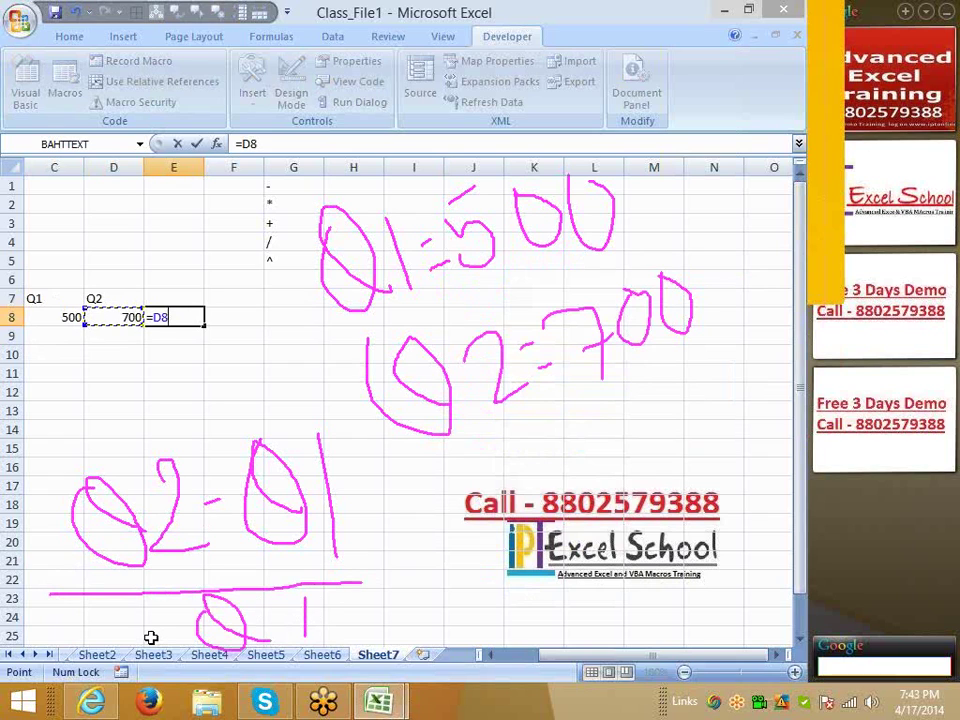
type("-")
key("Left")
key("Left")
- Commit =D8-C8 in E8, then revise it to =(D8-C8)/C8 so it shows 0.4
key("Return")
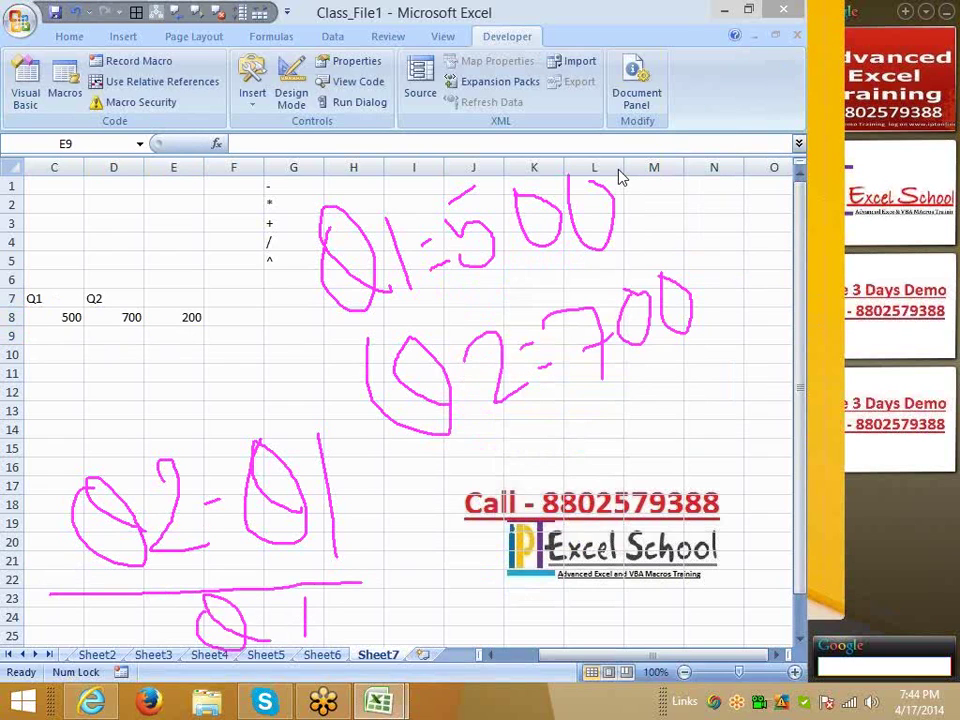
left_click(186, 312)
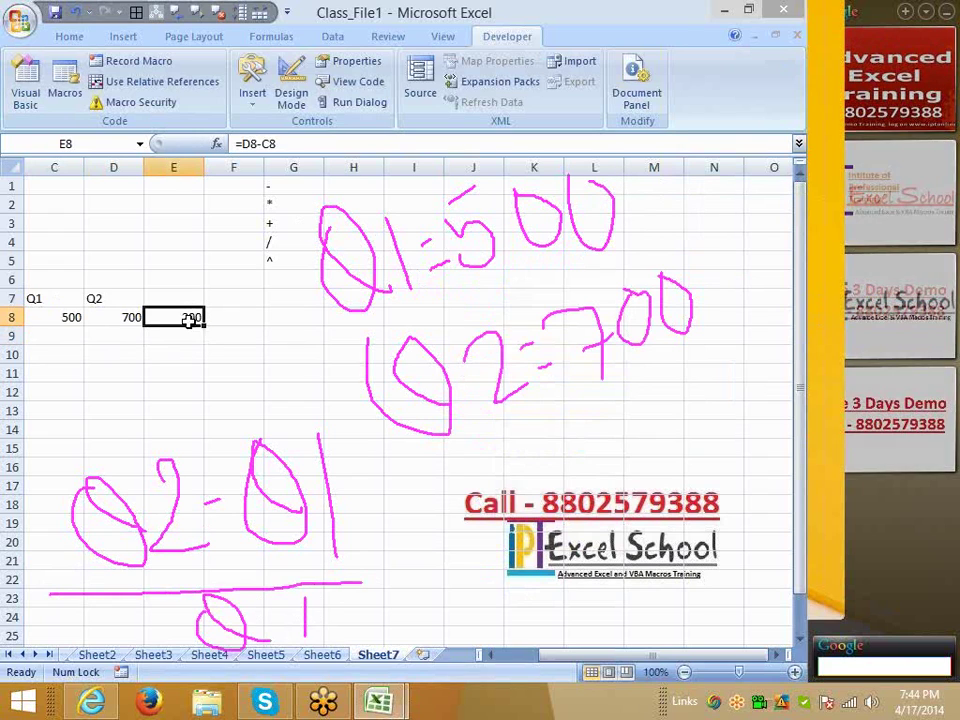
left_click(245, 144)
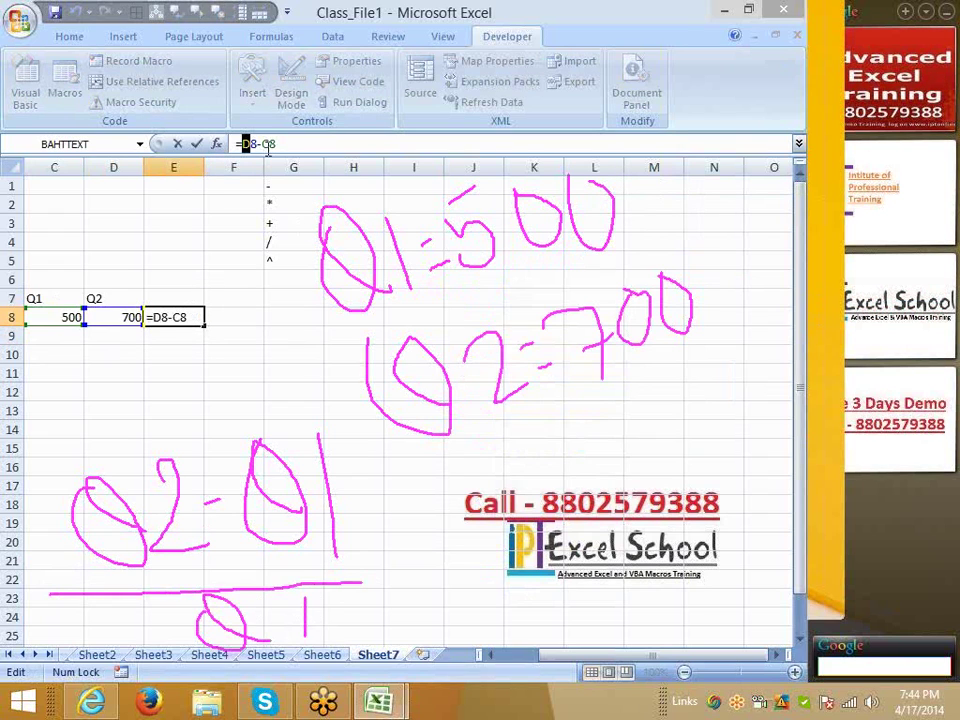
type("(")
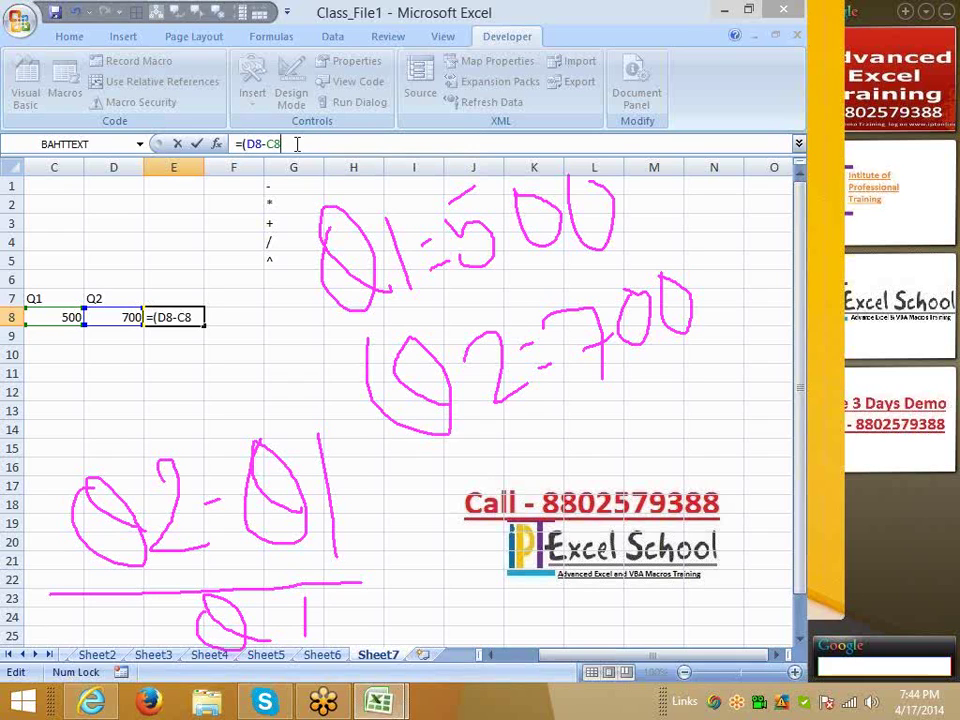
type(")/")
left_click(59, 317)
key("Return")
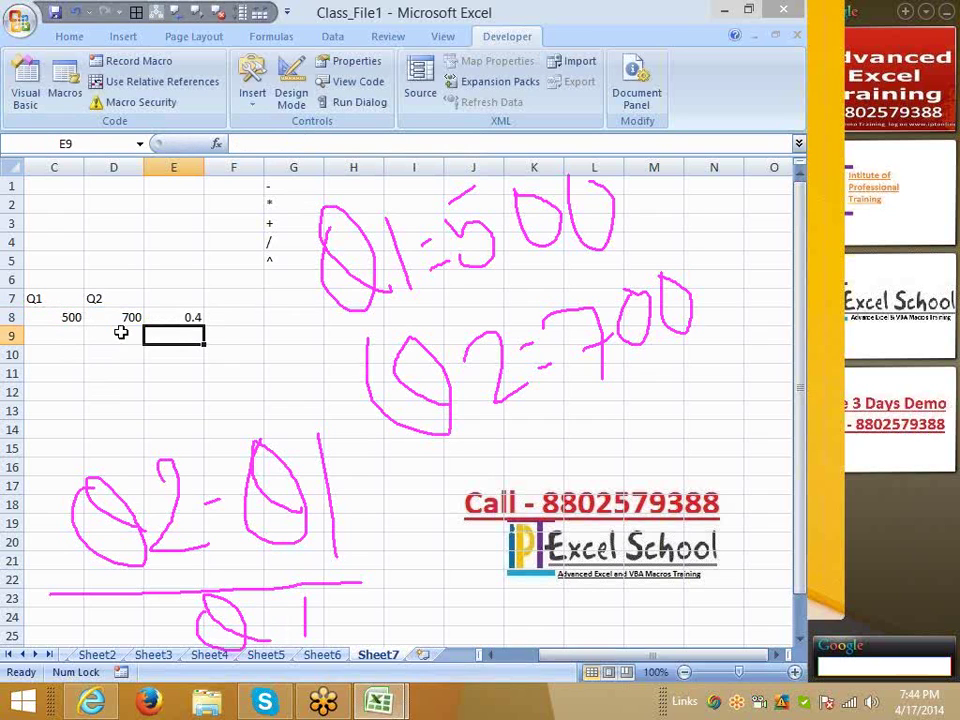
left_click(192, 316)
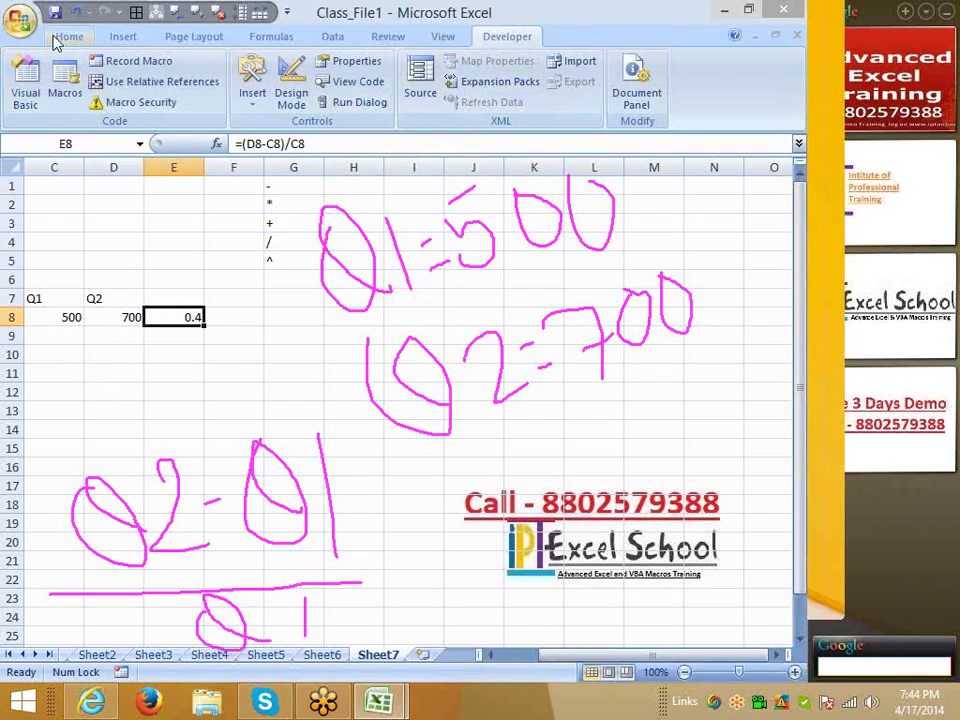
- Format E8 as a percentage showing 40% and clear the pink ink
left_click(60, 37)
left_click(414, 81)
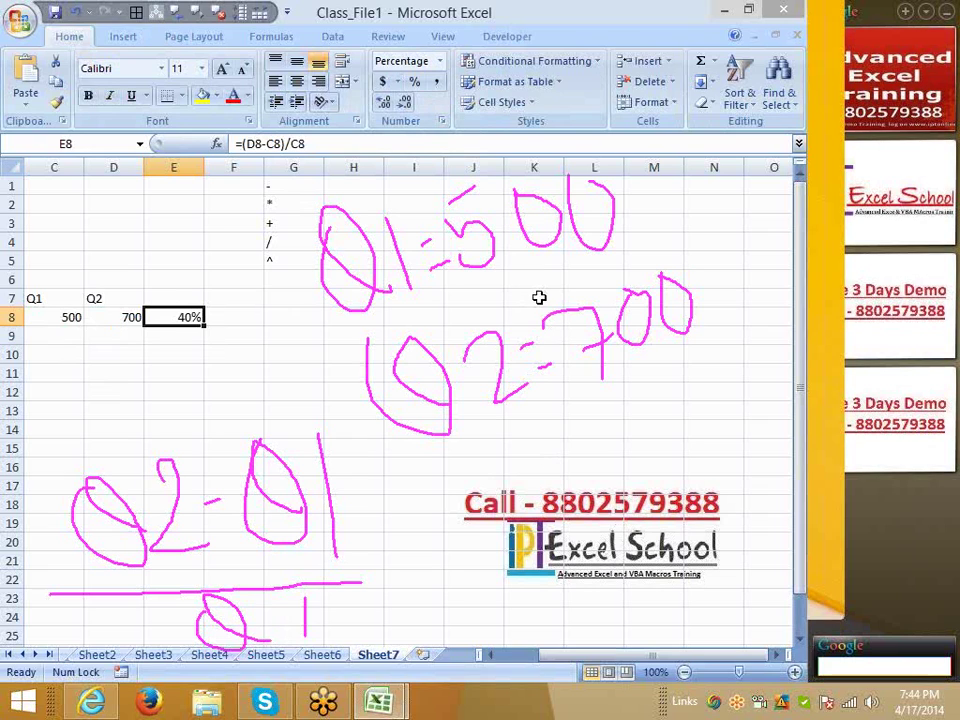
left_click(543, 270)
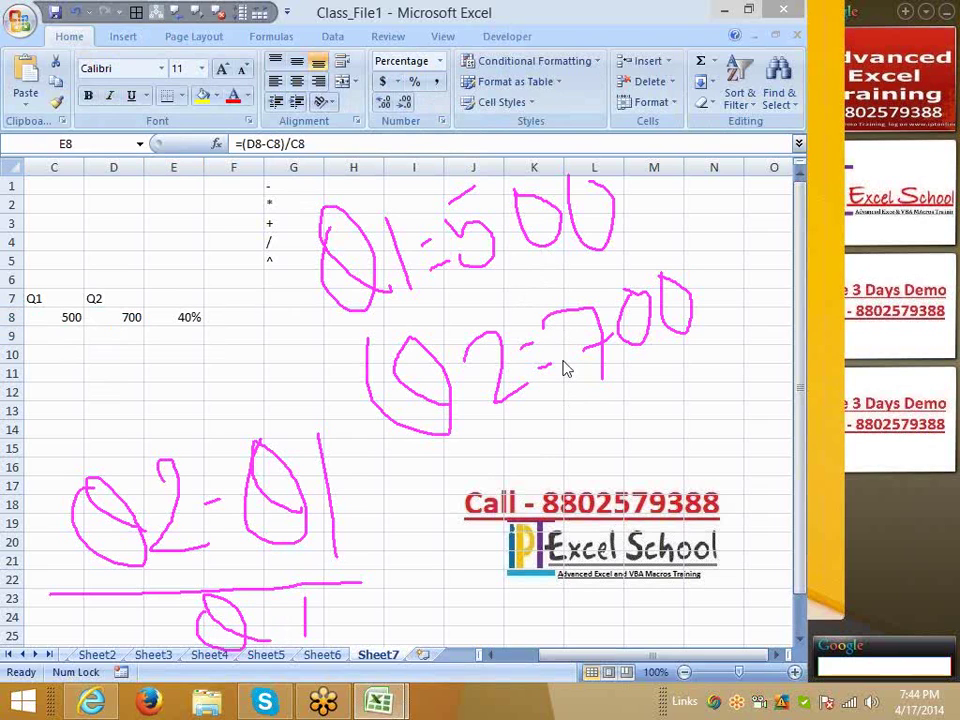
key("Escape")
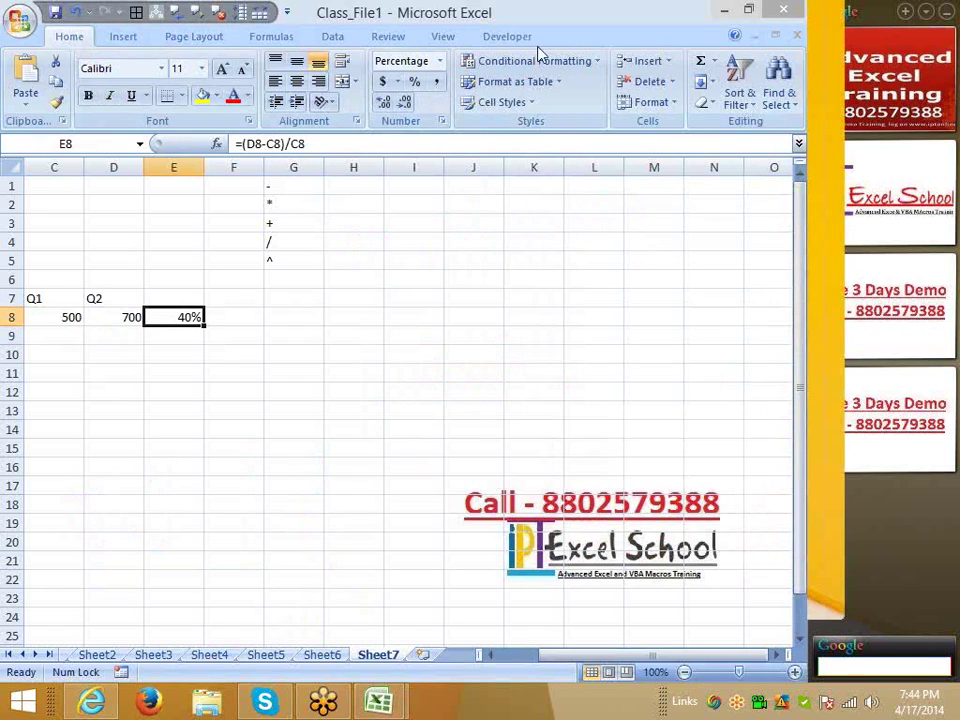
left_click(259, 388)
left_click(152, 358)
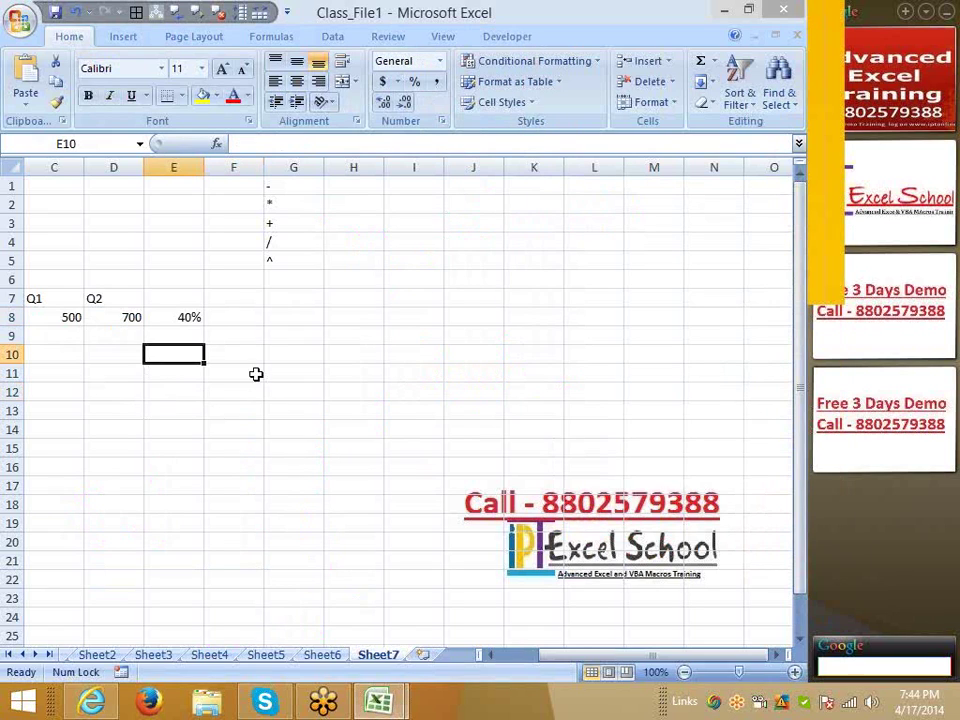
left_click(353, 279)
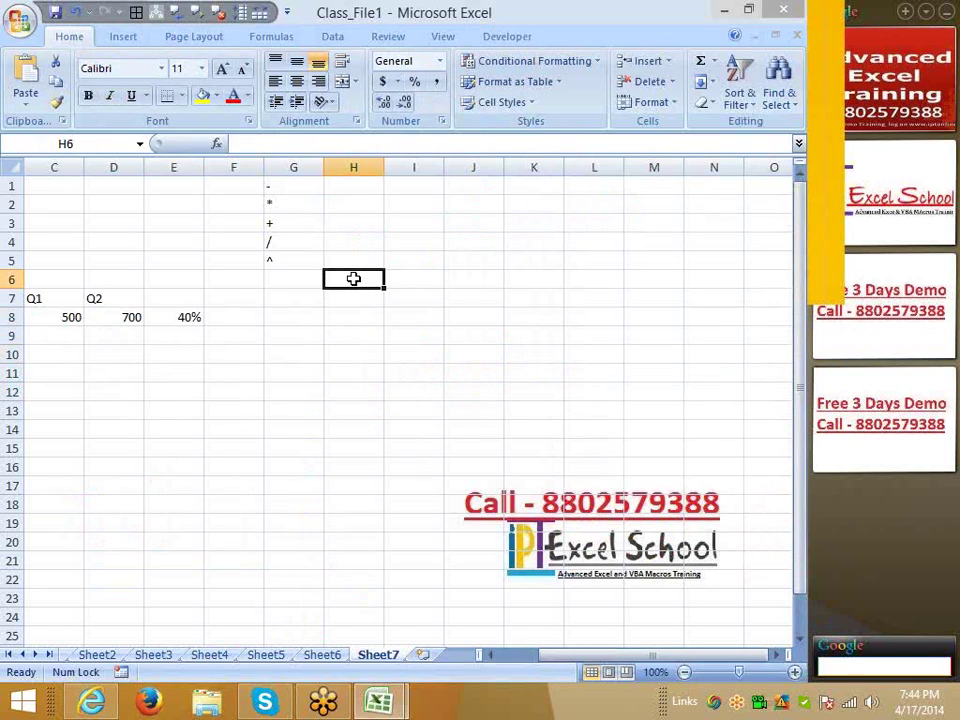
key("ctrl+z")
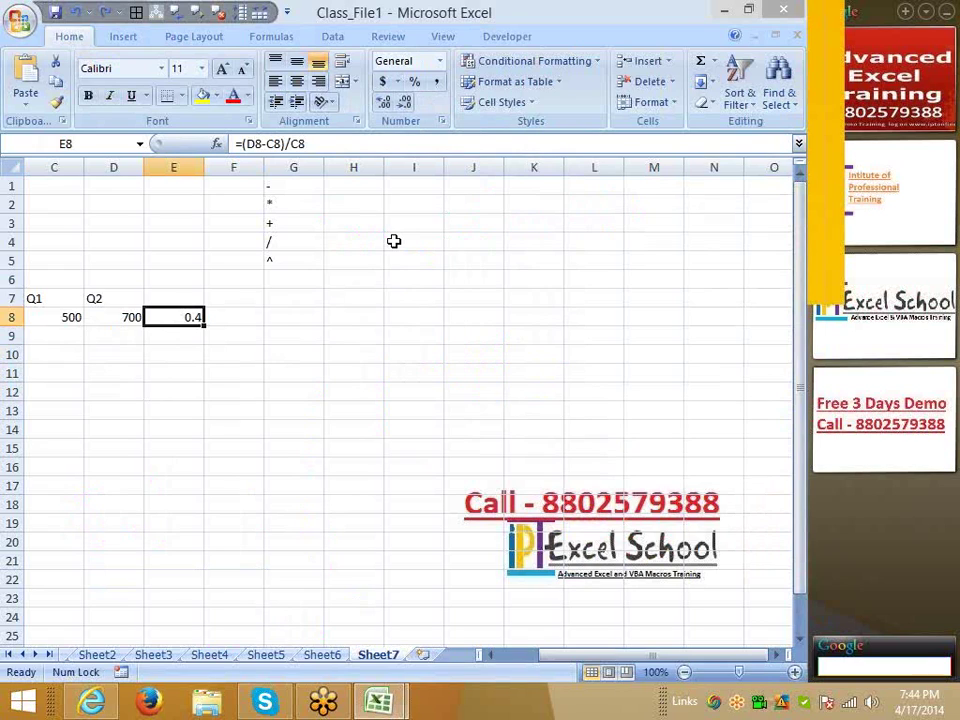
left_click(414, 81)
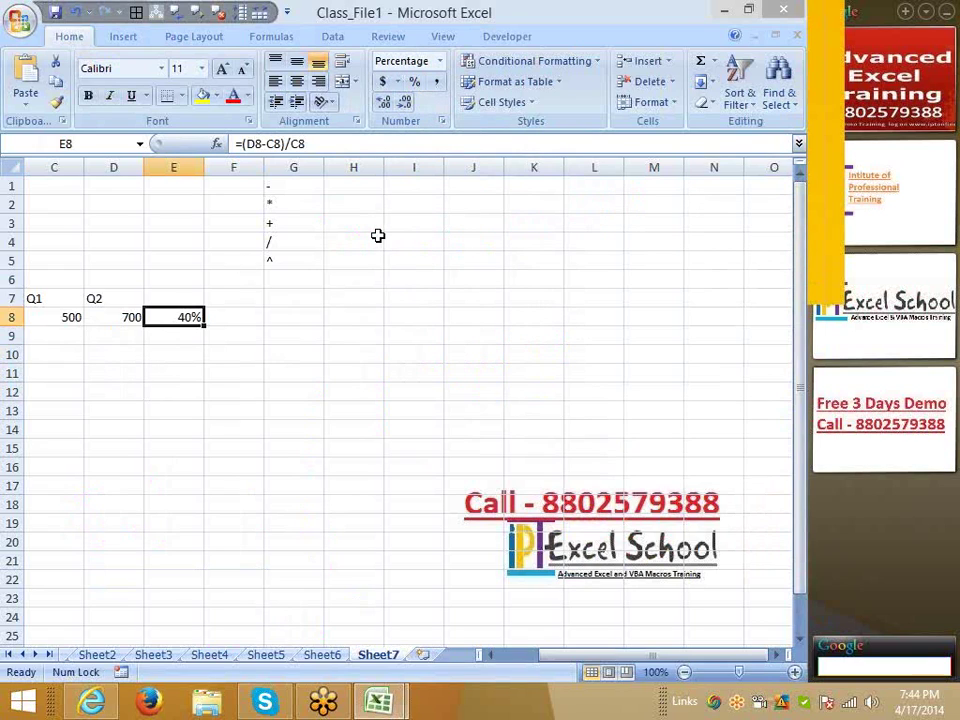
- Enter 80% in I3, show it as a plain decimal, then clear I3
left_click(397, 217)
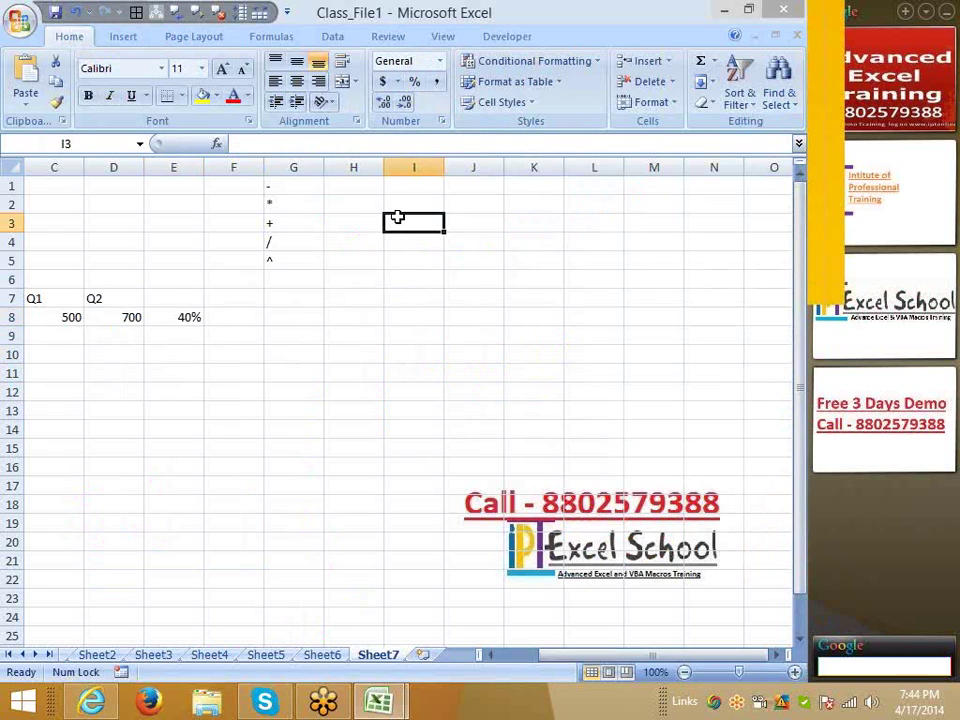
type("80")
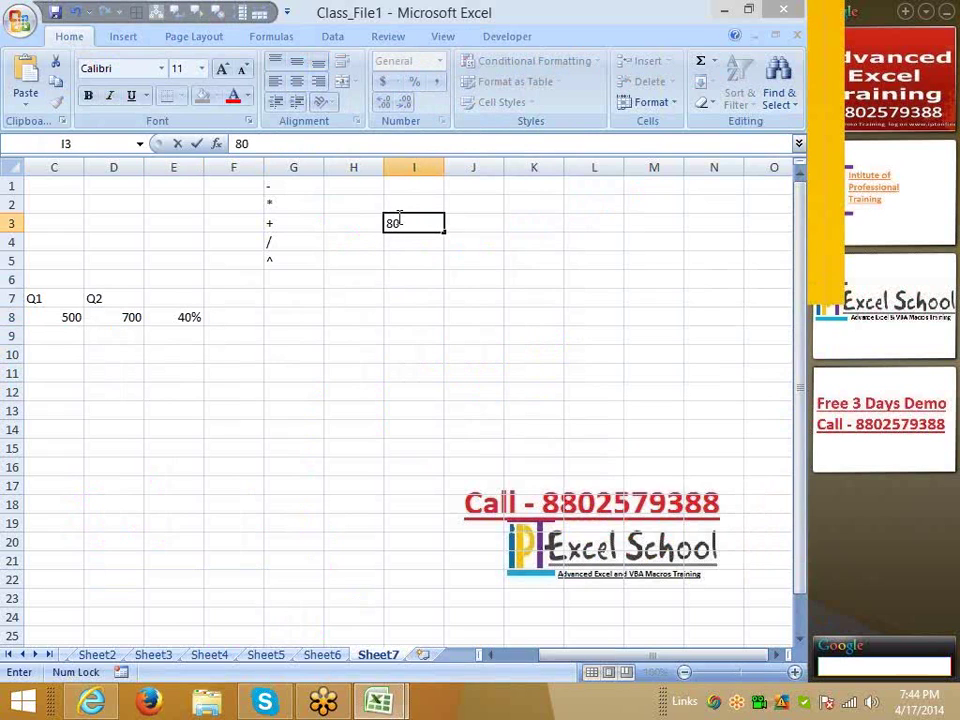
type("%")
key("Return")
left_click(397, 217)
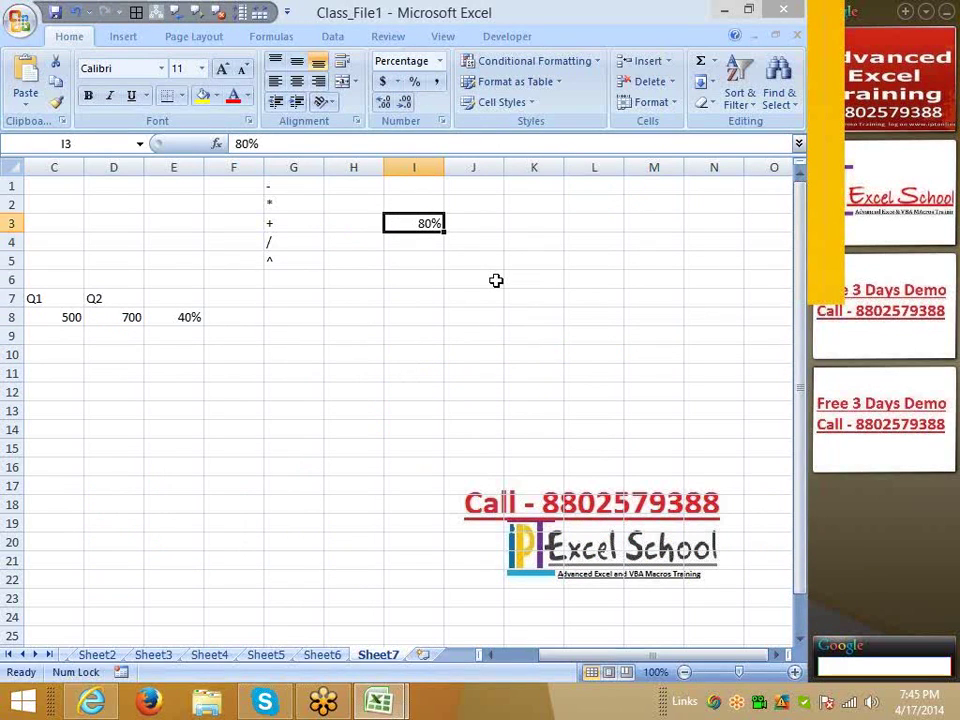
key("ctrl+shift+asciitilde")
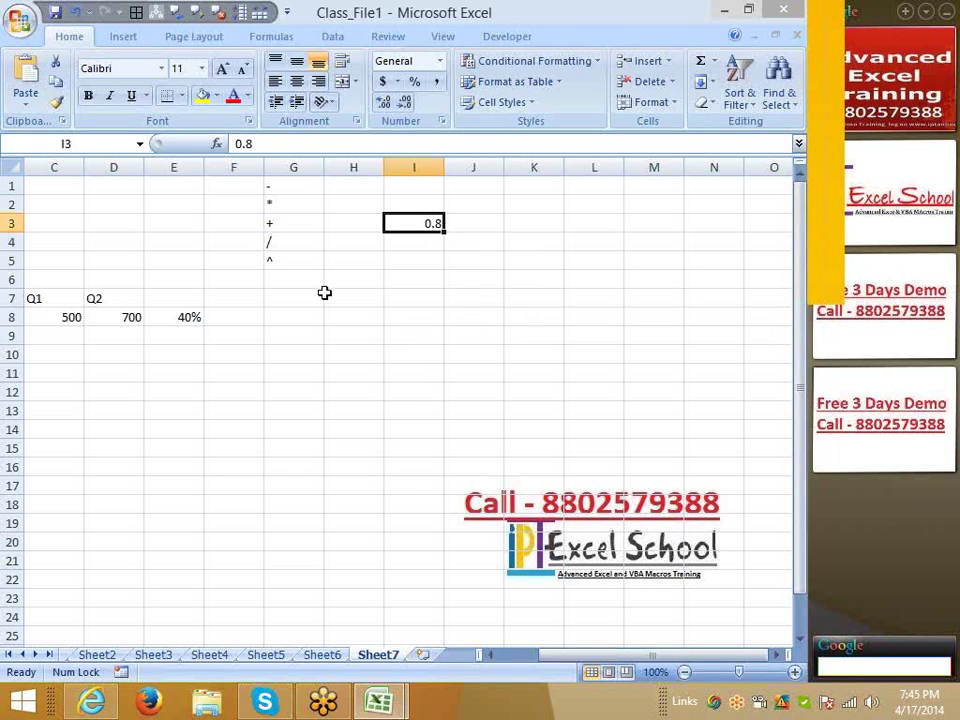
key("Delete")
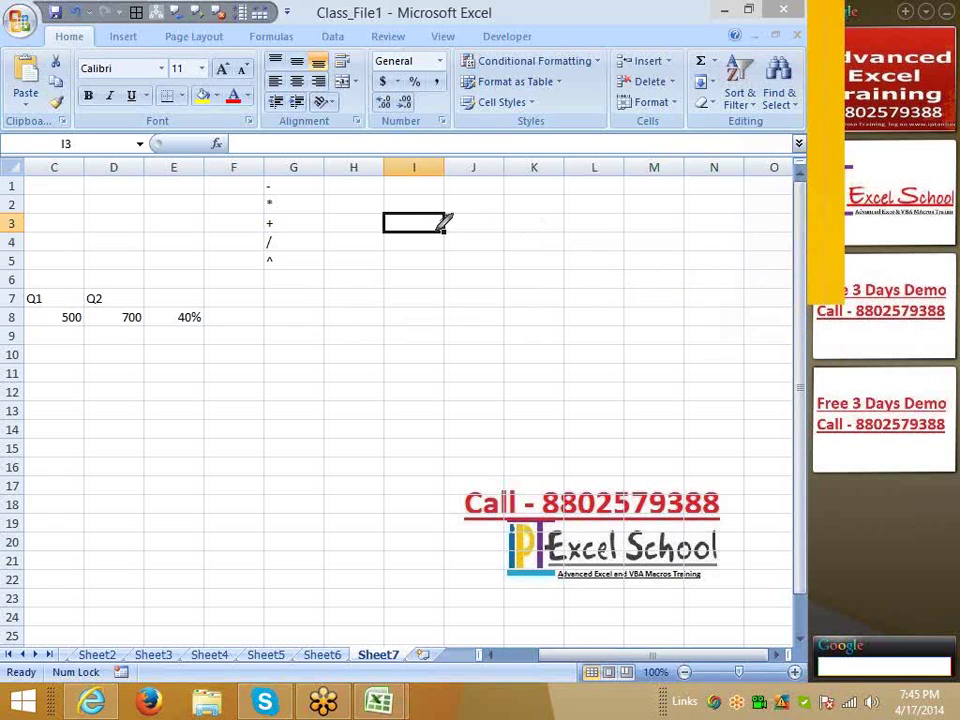
- Handwrite 700 in pink ink with 25% written beneath it
mouse_move(440, 211)
left_mouse_down()
mouse_move(497, 208)
mouse_move(490, 310)
mouse_move(490, 261)
mouse_move(548, 258)
mouse_move(523, 229)
mouse_move(568, 216)
left_mouse_up()
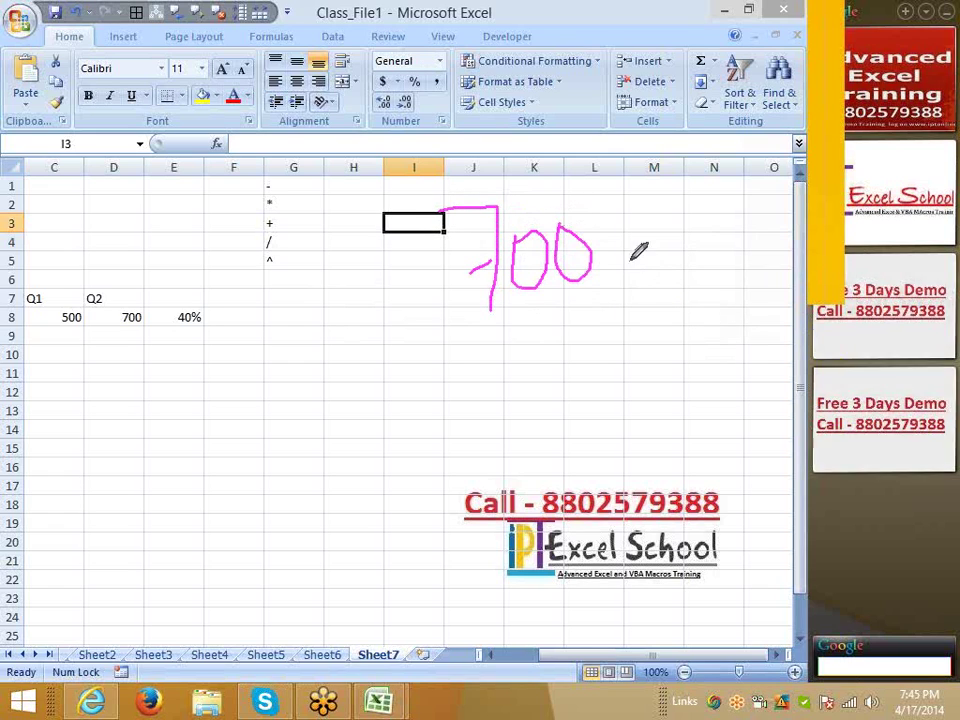
left_click_drag(534, 333, 578, 365)
left_click_drag(575, 320, 566, 352)
left_click_drag(623, 322, 626, 352)
left_click(650, 338)
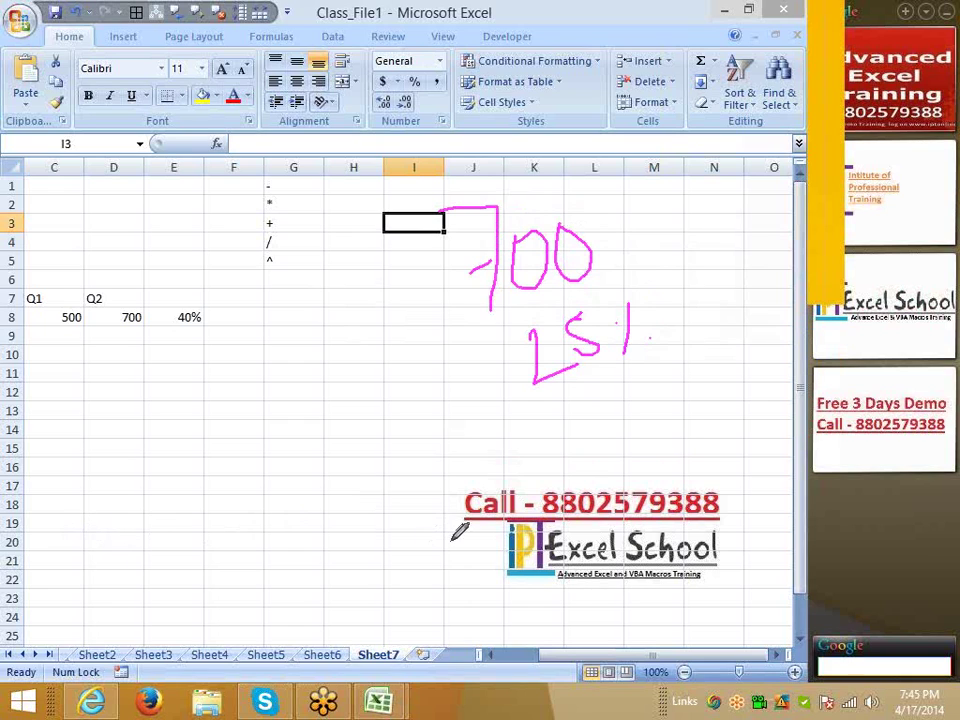
- Ink 700 × 25 over a division line with 100 lower down, then select cell E11
left_click_drag(328, 486, 366, 584)
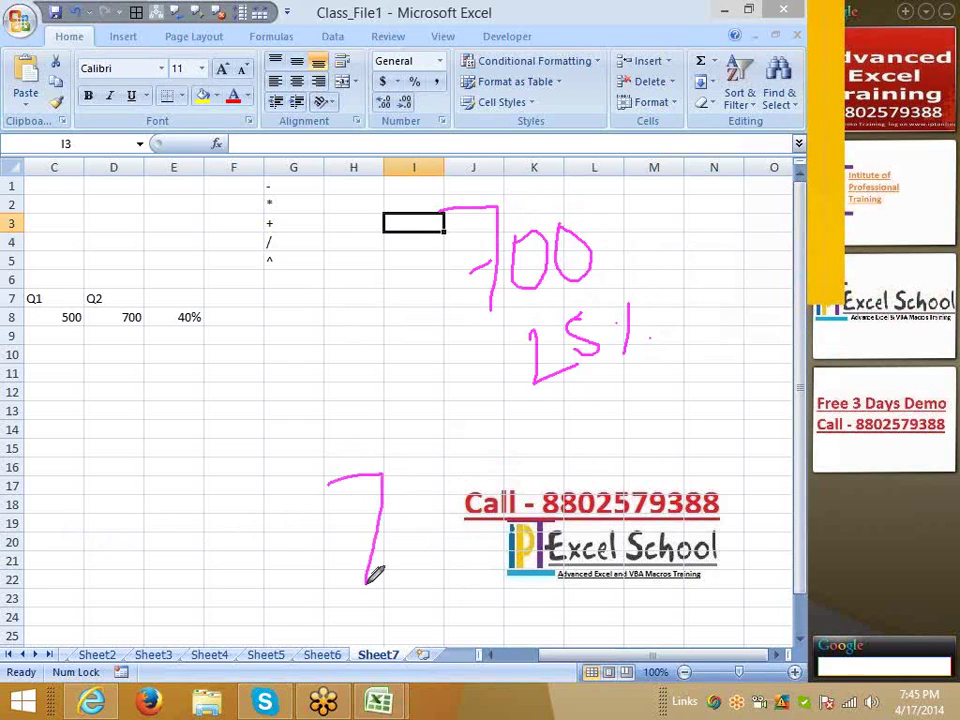
left_click_drag(344, 540, 366, 533)
mouse_move(416, 482)
left_mouse_down()
mouse_move(420, 470)
mouse_move(484, 534)
mouse_move(465, 458)
mouse_move(585, 543)
left_mouse_up()
left_click_drag(562, 478, 515, 575)
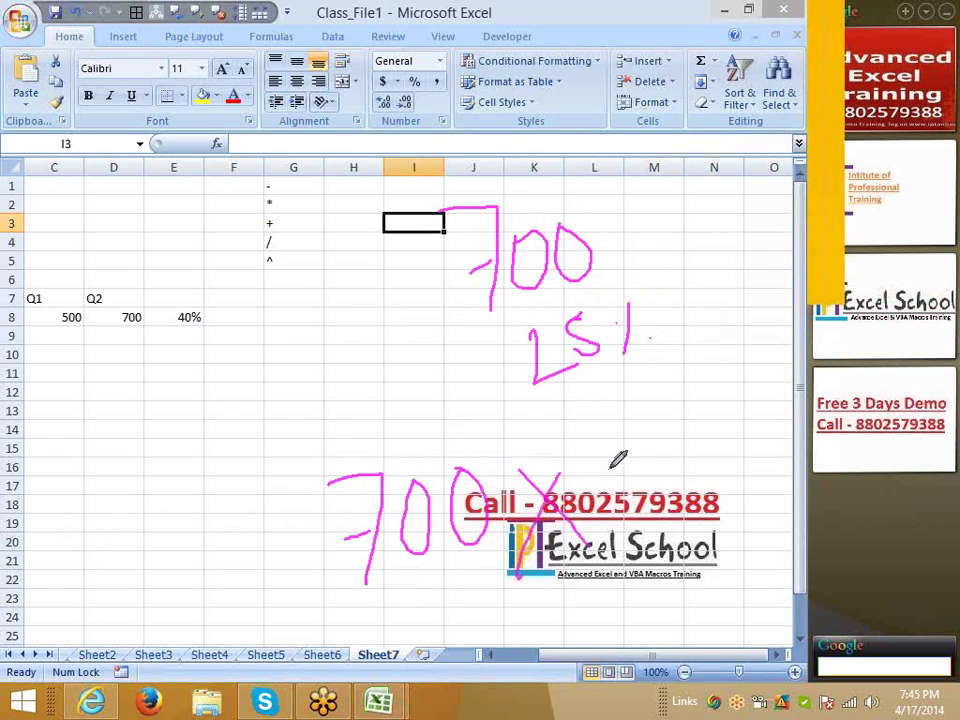
left_click_drag(610, 462, 640, 512)
left_click_drag(686, 460, 658, 515)
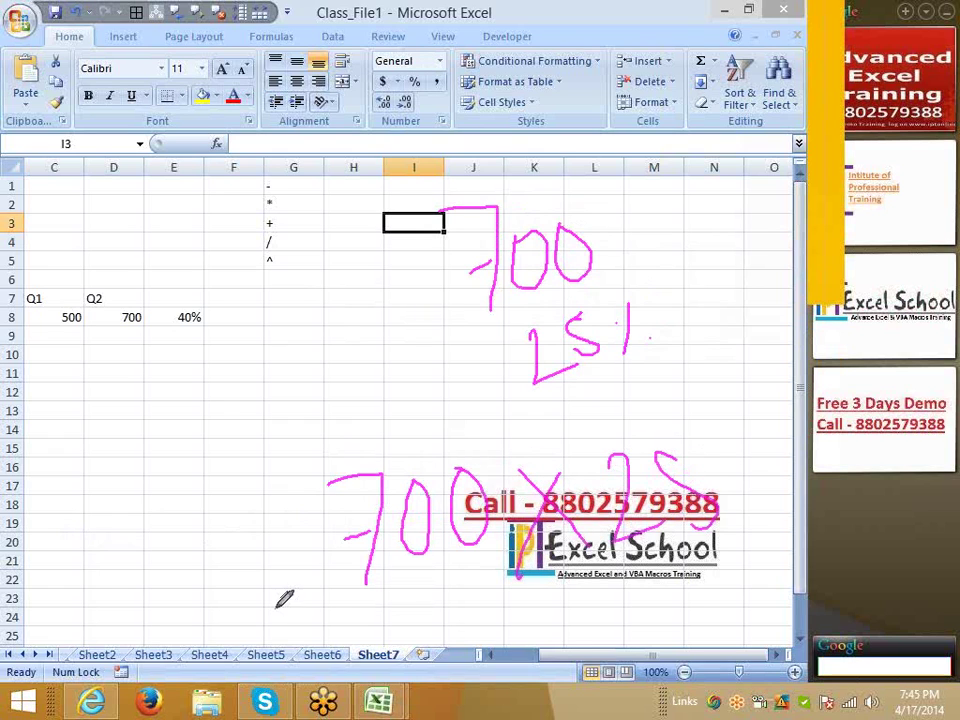
left_click_drag(322, 608, 747, 600)
left_click_drag(502, 618, 500, 665)
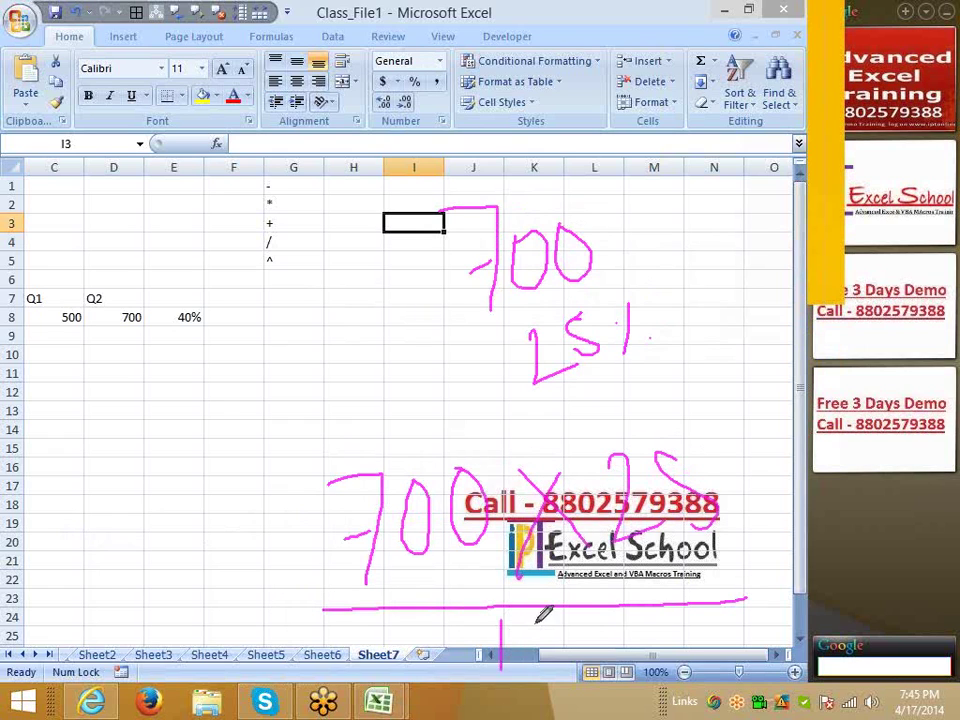
mouse_move(548, 612)
left_mouse_down()
mouse_move(545, 640)
mouse_move(548, 625)
mouse_move(585, 618)
left_mouse_up()
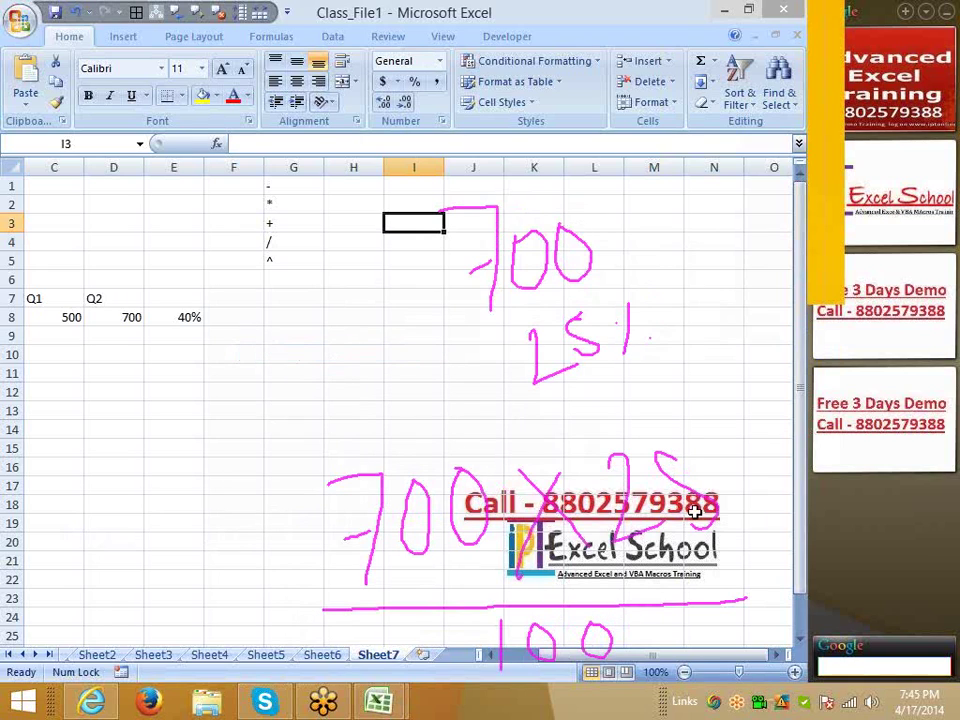
left_click(242, 407)
left_click(195, 373)
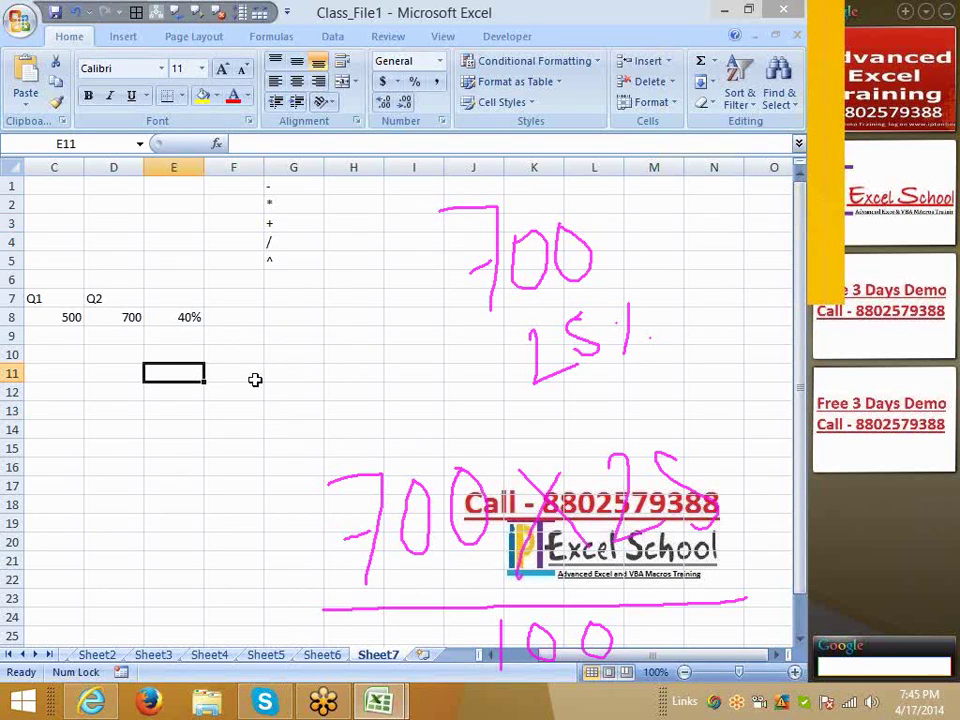
- Enter =700*25% in E11 to get 175 and clear all the ink annotations
type("=700*")
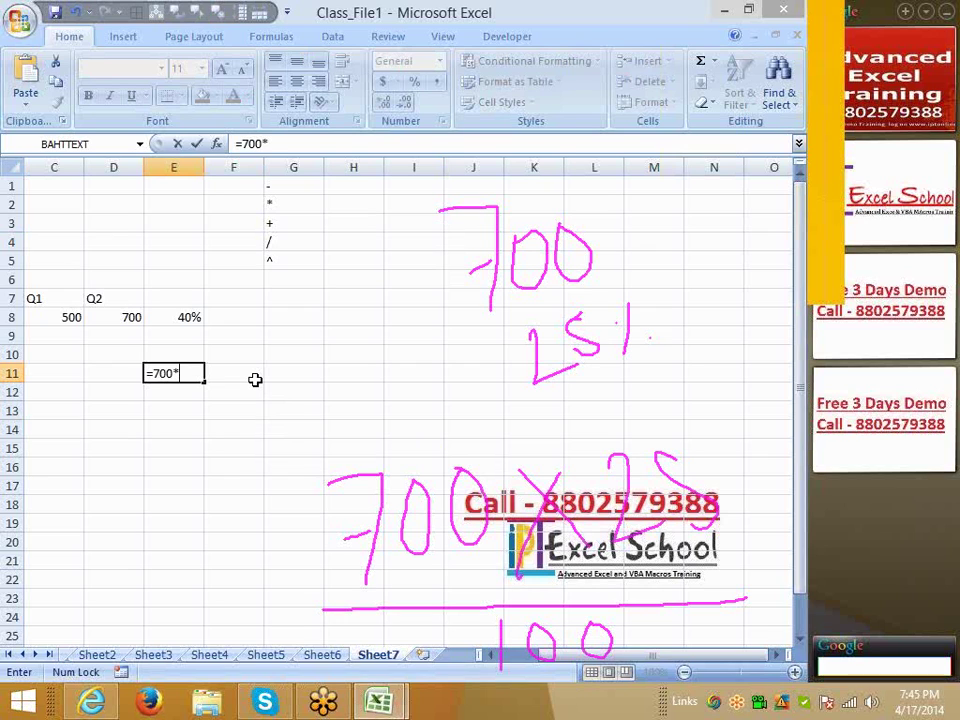
type("25%")
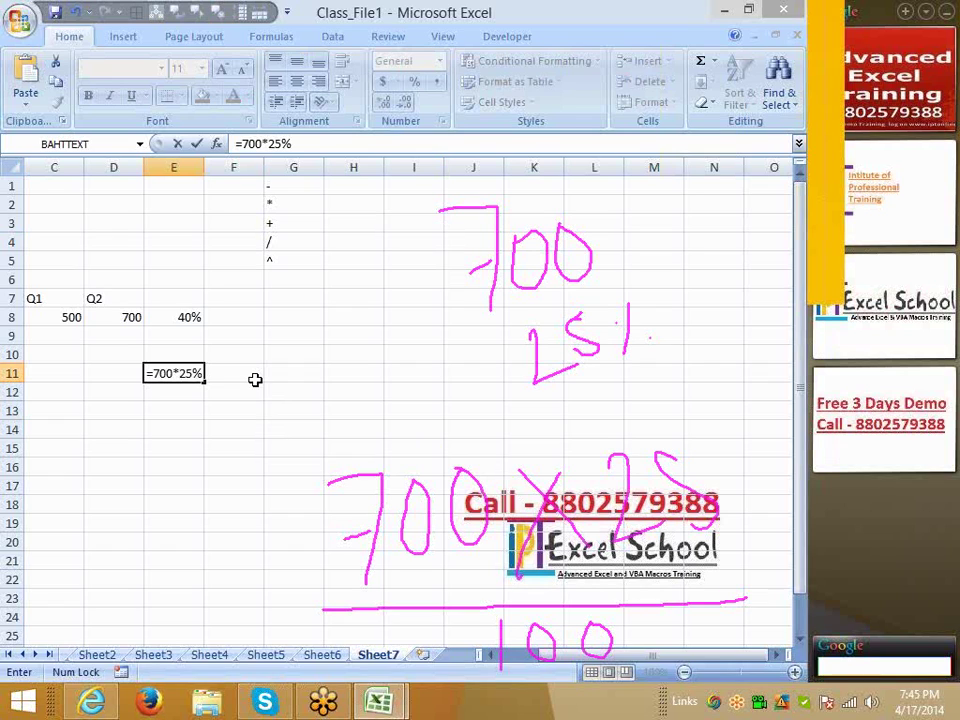
key("Return")
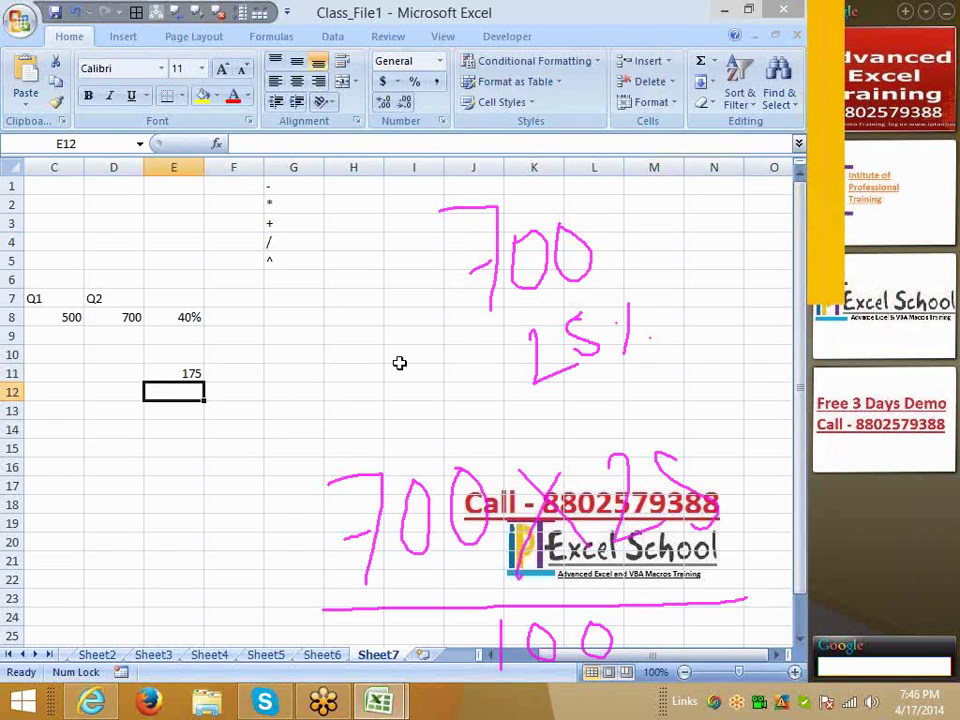
left_click(790, 248)
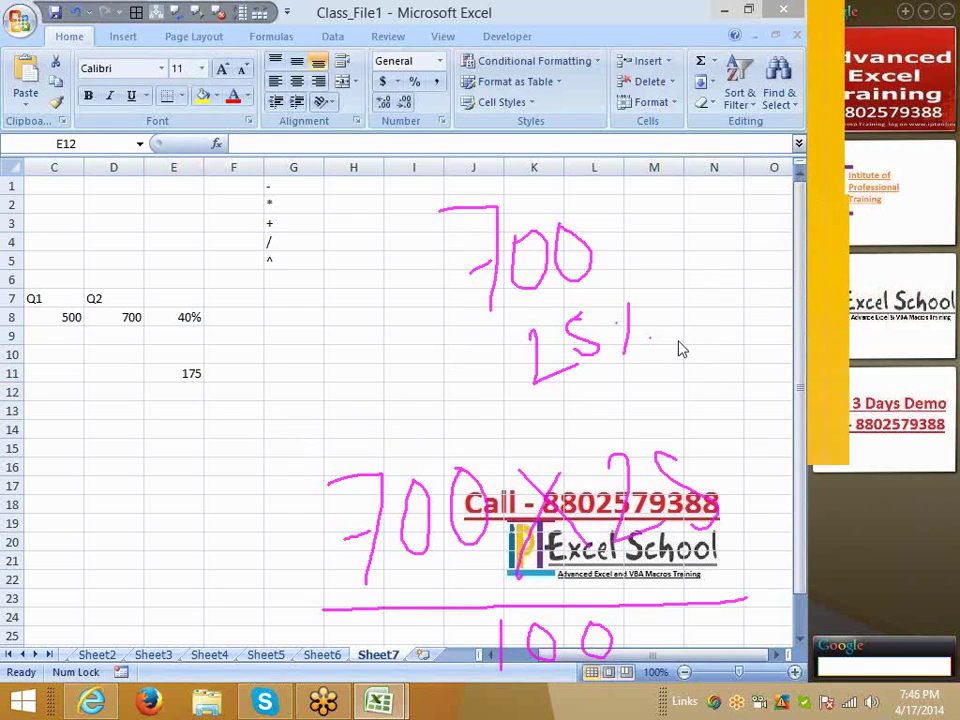
key("Escape")
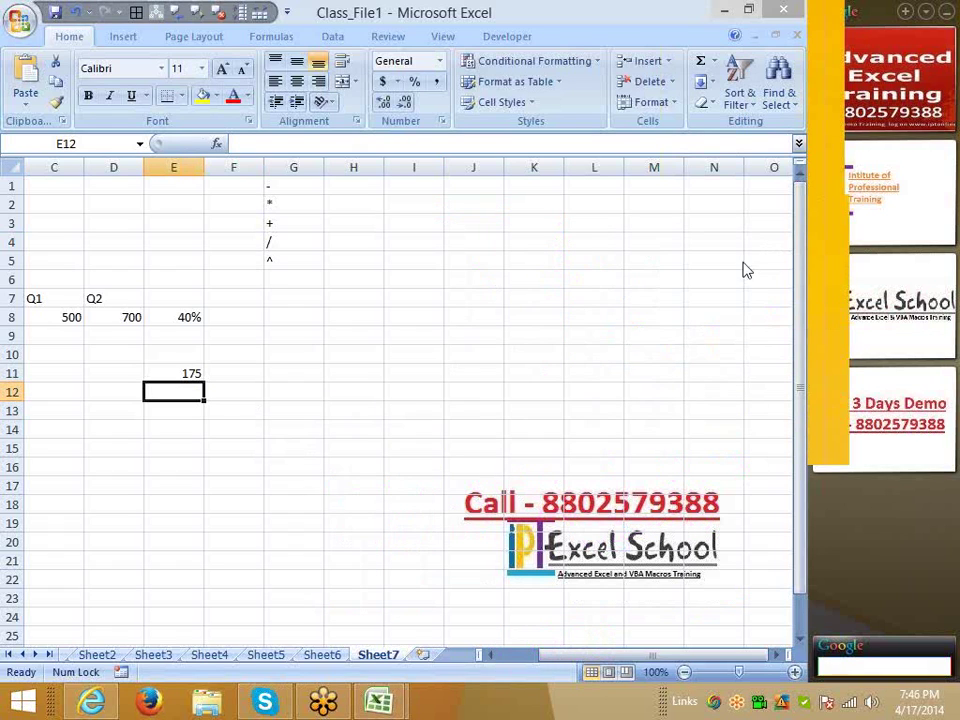
- Turn the ink pen back on and handwrite 900 with 625 beneath it
key("ctrl+2")
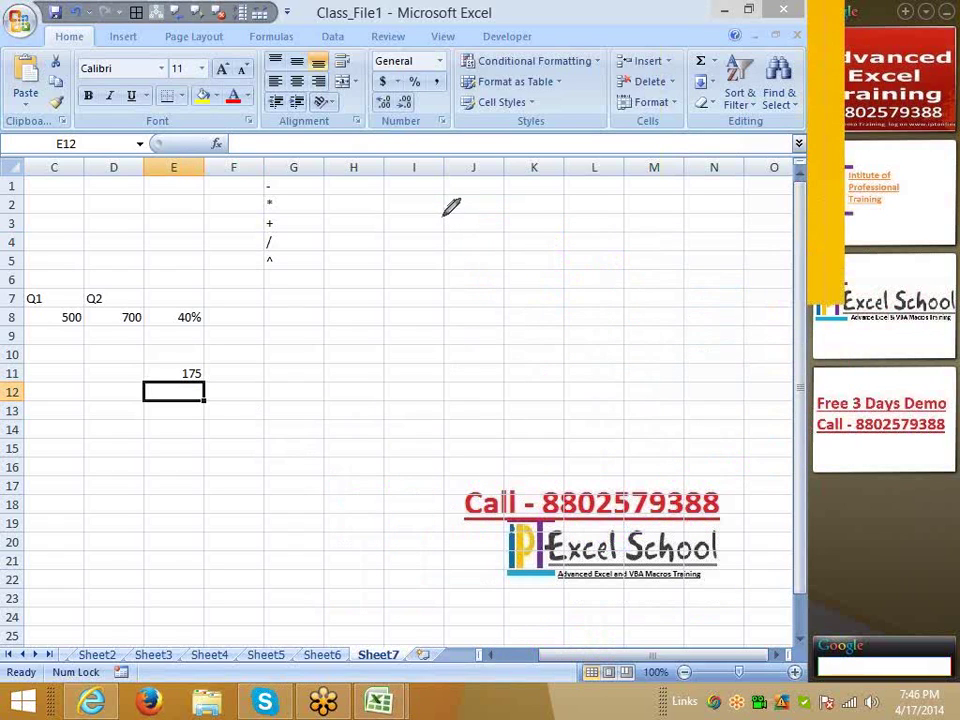
left_click_drag(465, 212, 466, 266)
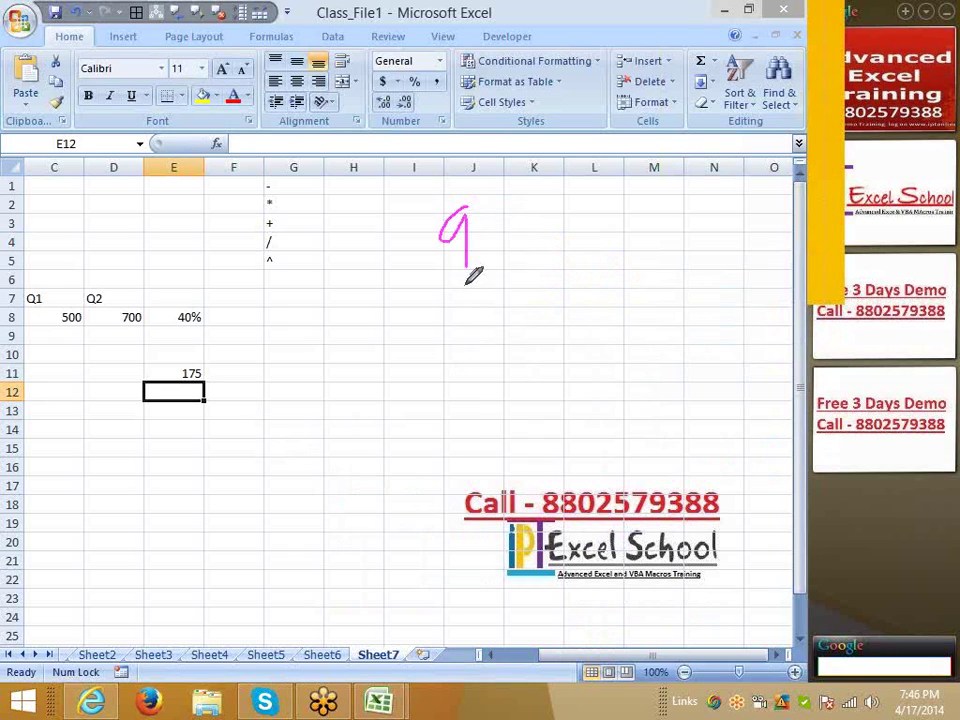
left_click_drag(503, 216, 552, 200)
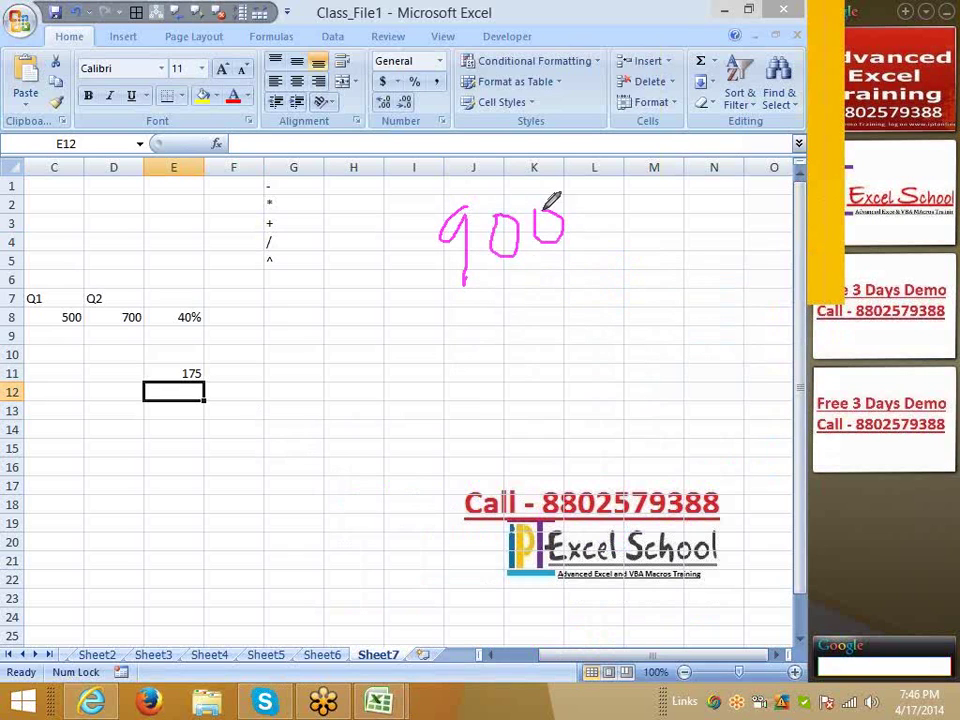
left_click_drag(489, 303, 492, 338)
mouse_move(517, 296)
left_mouse_down()
mouse_move(520, 340)
mouse_move(566, 334)
left_mouse_up()
mouse_move(568, 268)
left_mouse_down()
mouse_move(579, 302)
mouse_move(566, 316)
left_mouse_up()
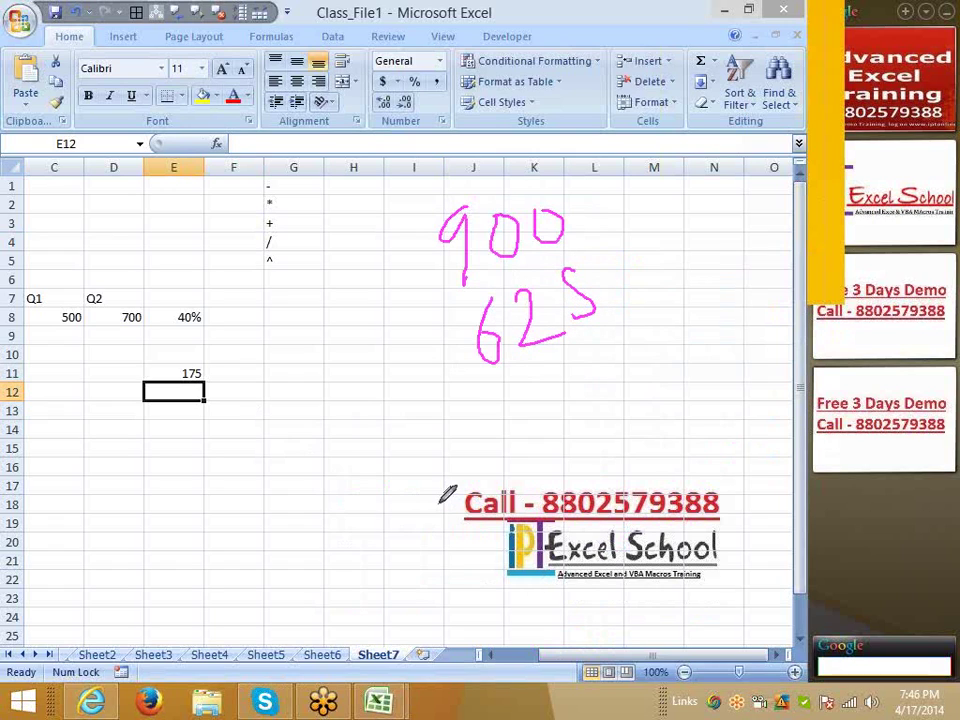
- Ink the fraction 625 over 900 multiplied by 100 lower on the sheet
left_click_drag(440, 409, 429, 468)
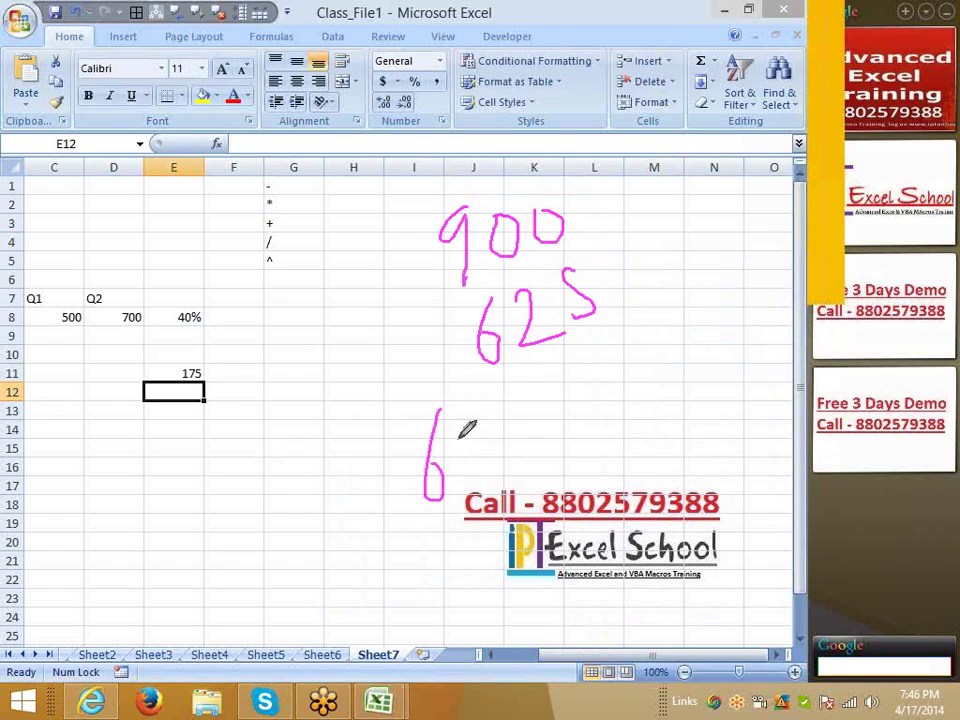
mouse_move(448, 423)
left_mouse_down()
mouse_move(487, 458)
mouse_move(511, 455)
left_mouse_up()
left_click_drag(509, 421, 521, 425)
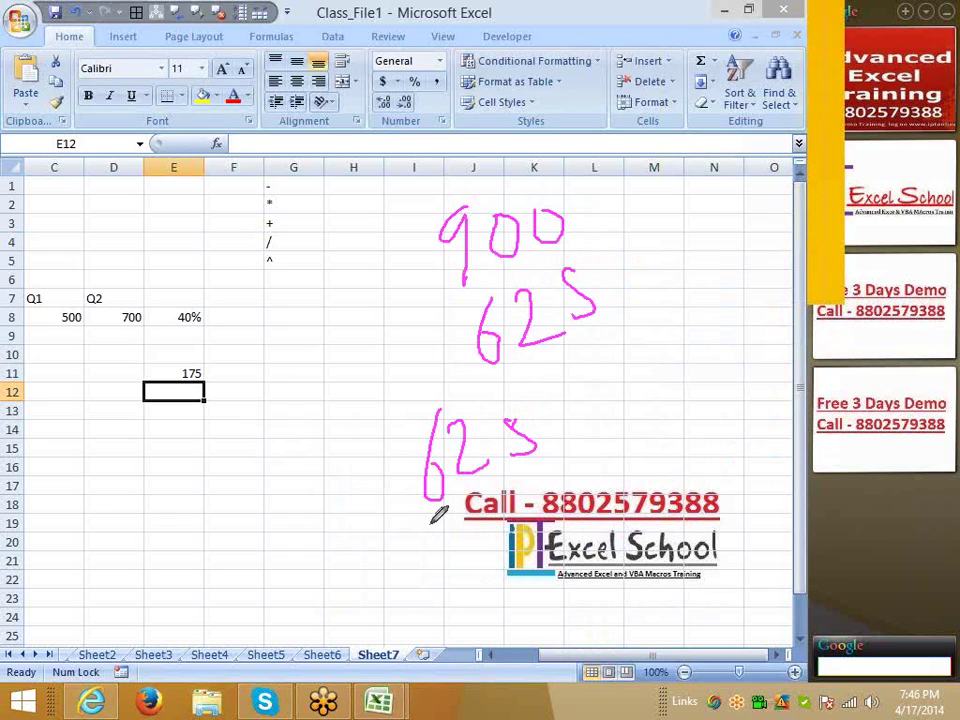
left_click_drag(417, 521, 583, 484)
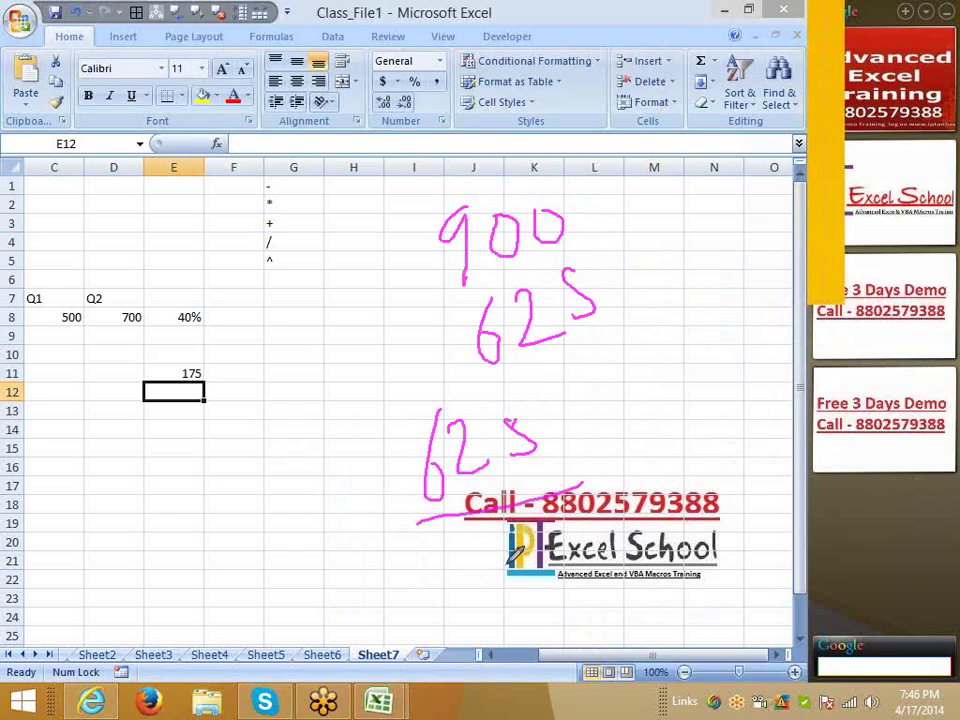
left_click_drag(467, 540, 493, 612)
mouse_move(510, 530)
left_mouse_down()
mouse_move(508, 575)
mouse_move(540, 545)
left_mouse_up()
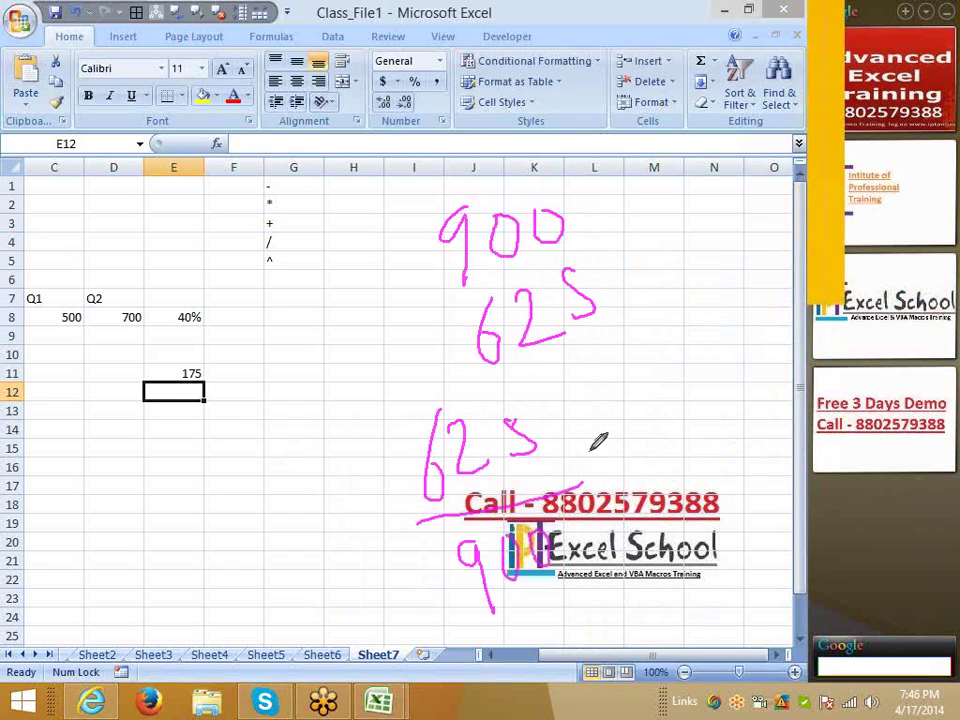
left_click_drag(588, 452, 657, 520)
left_click_drag(628, 446, 612, 540)
mouse_move(661, 430)
left_mouse_down()
mouse_move(662, 470)
mouse_move(729, 440)
mouse_move(726, 420)
mouse_move(737, 440)
left_mouse_up()
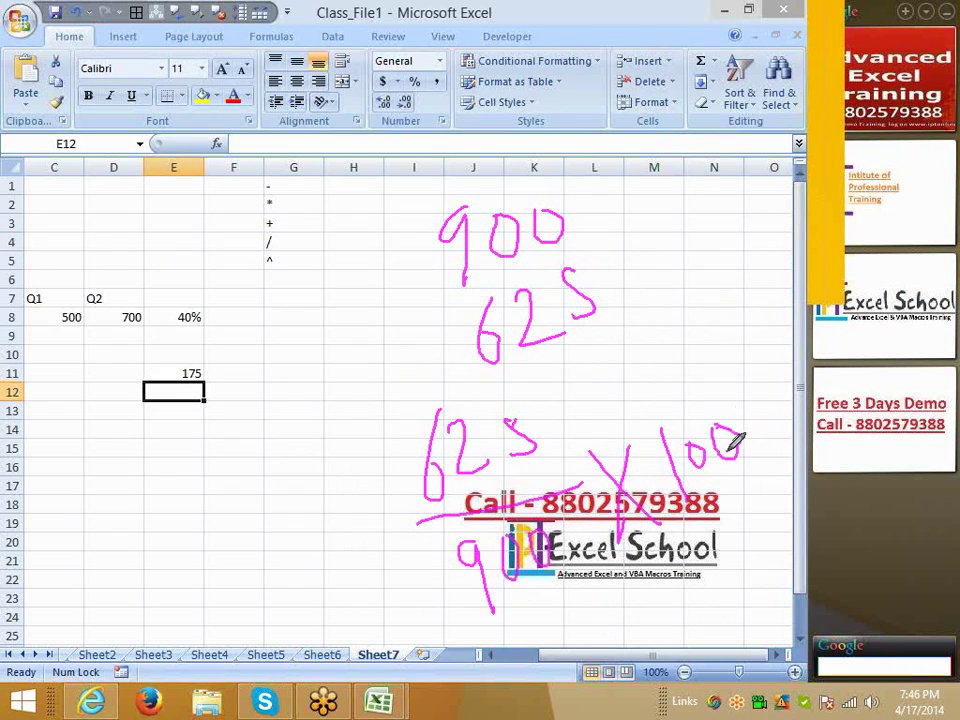
right_click(656, 349)
- Leave pen mode and enter the 625 divided by 900 formula in F11
left_click(654, 358)
left_click(236, 372)
type("=")
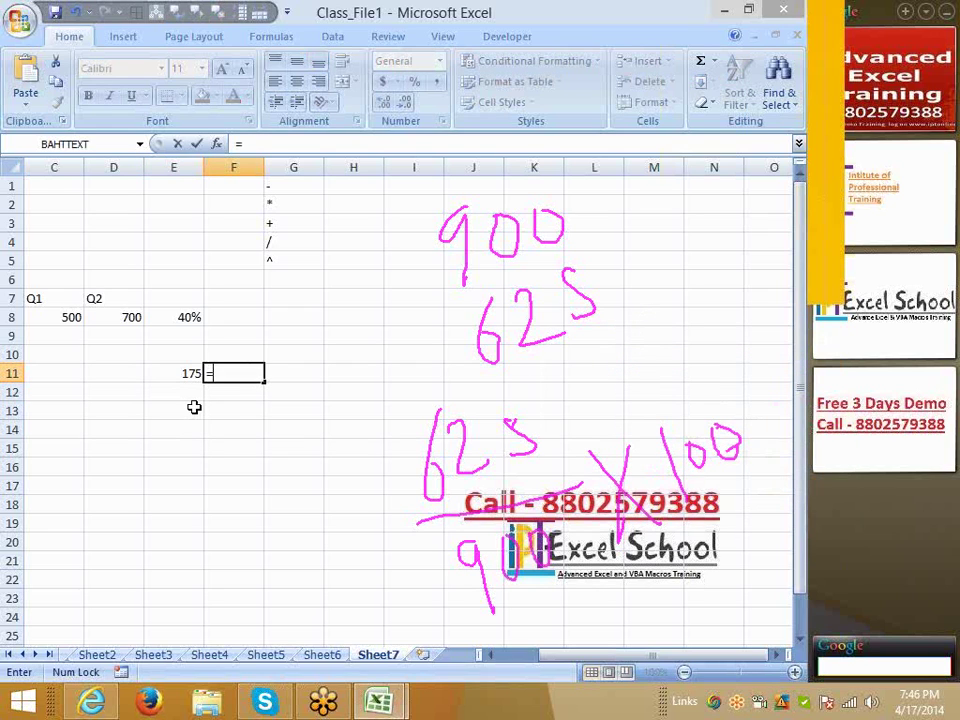
type("625/9")
type("625")
type("/9")
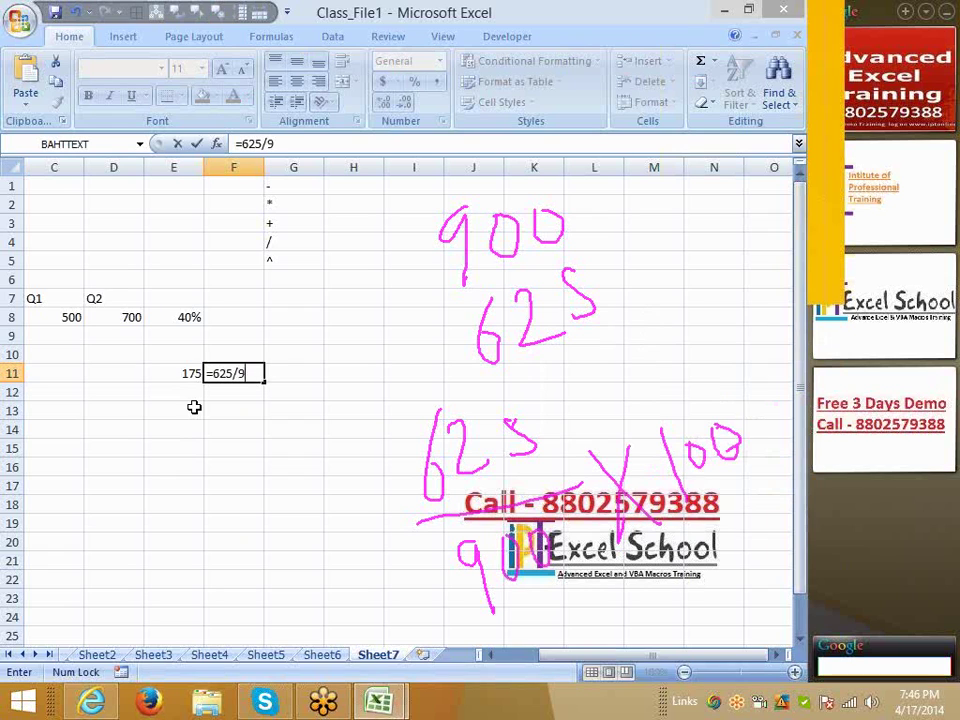
type("00")
key("Return")
key("Up")
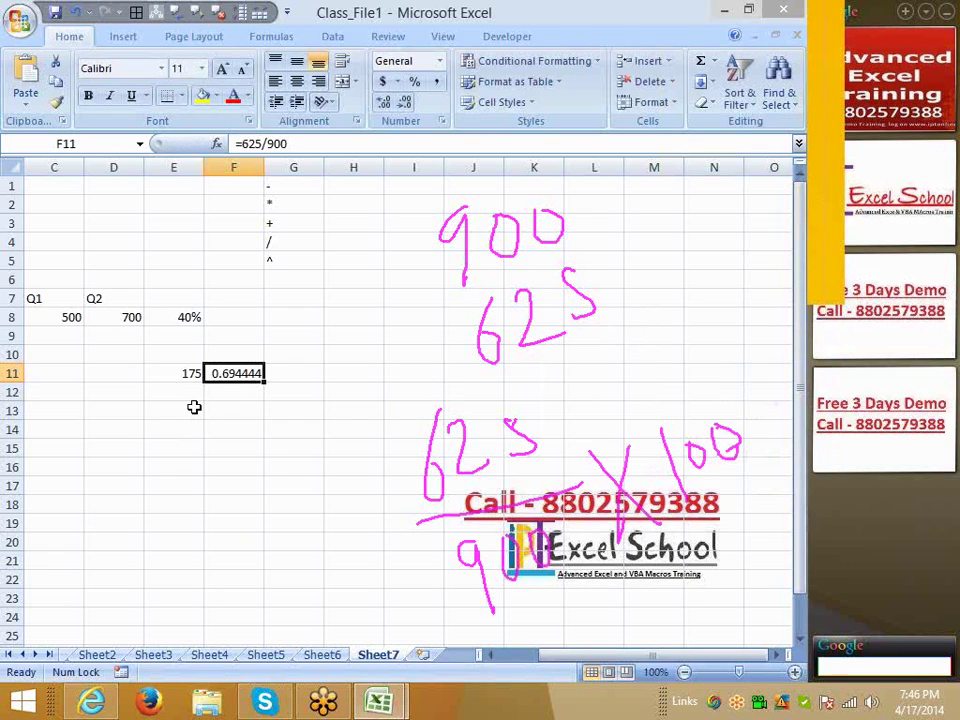
- Put 69 in G11 and apply Percent Style to F11 so it shows 69%
key("Right")
type("69")
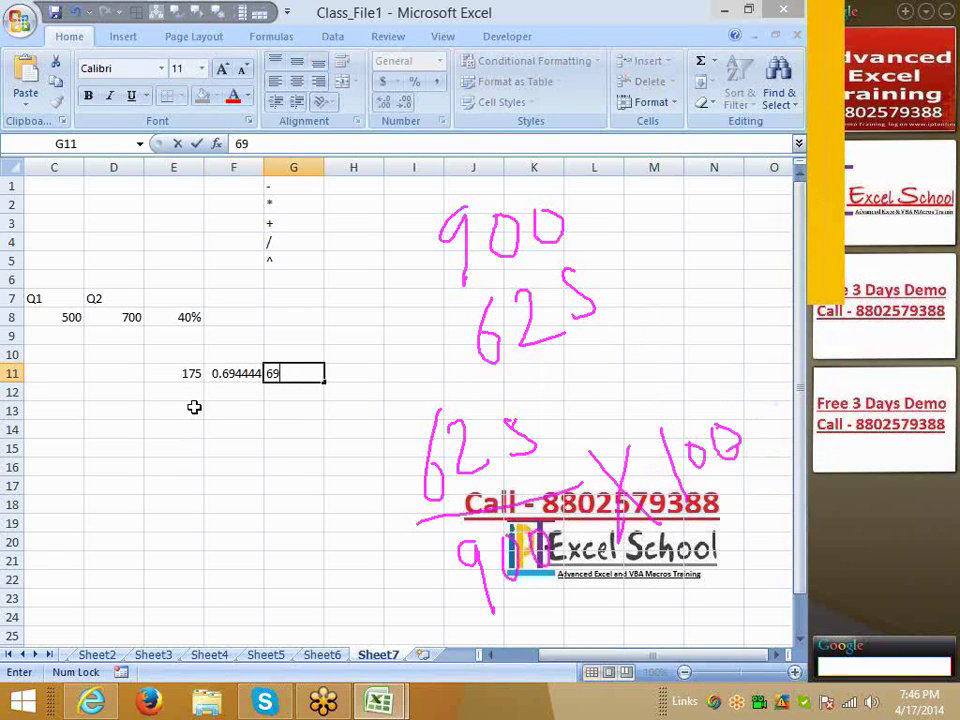
key("Left")
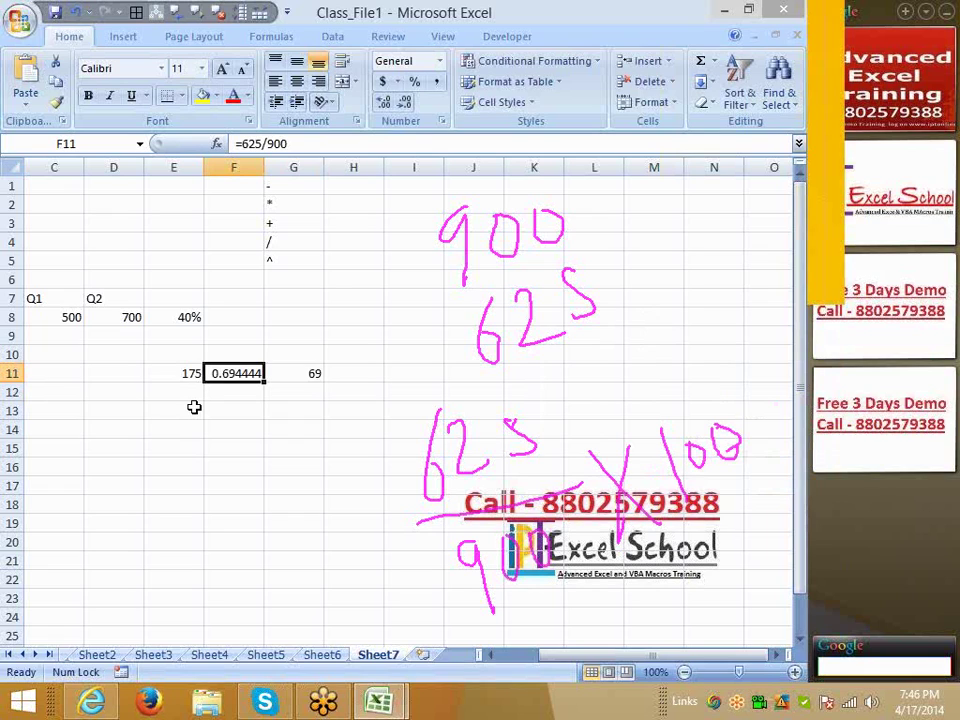
left_click(414, 84)
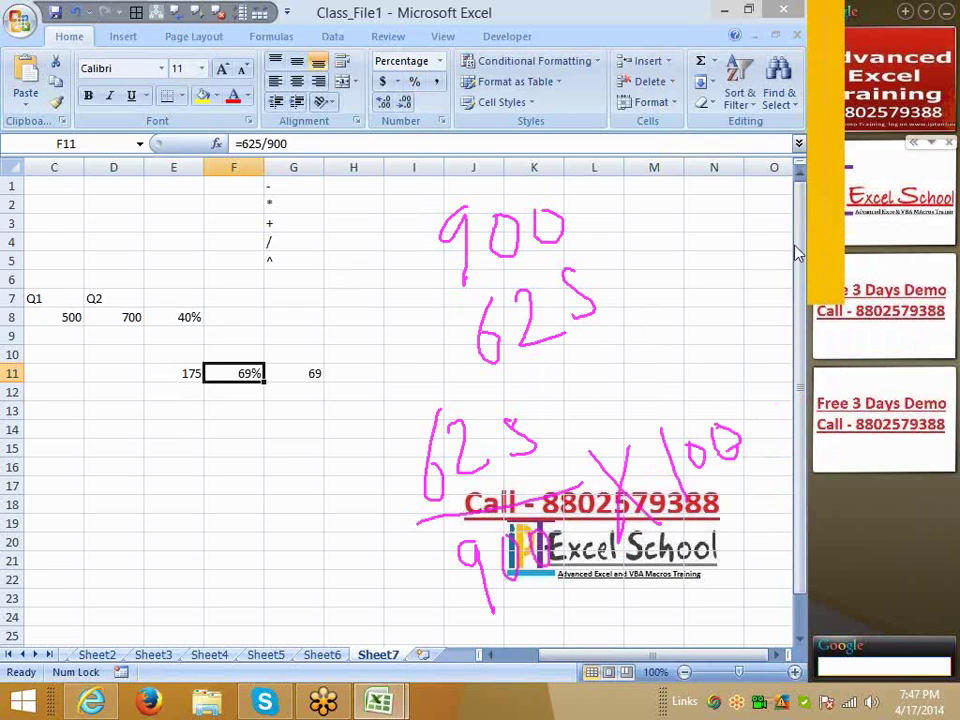
- Erase the ink, then enter scores 70, 36, 85, 23, 65, 85, 45, 6, 85 in J3:J11
right_click(748, 352)
left_click(700, 357)
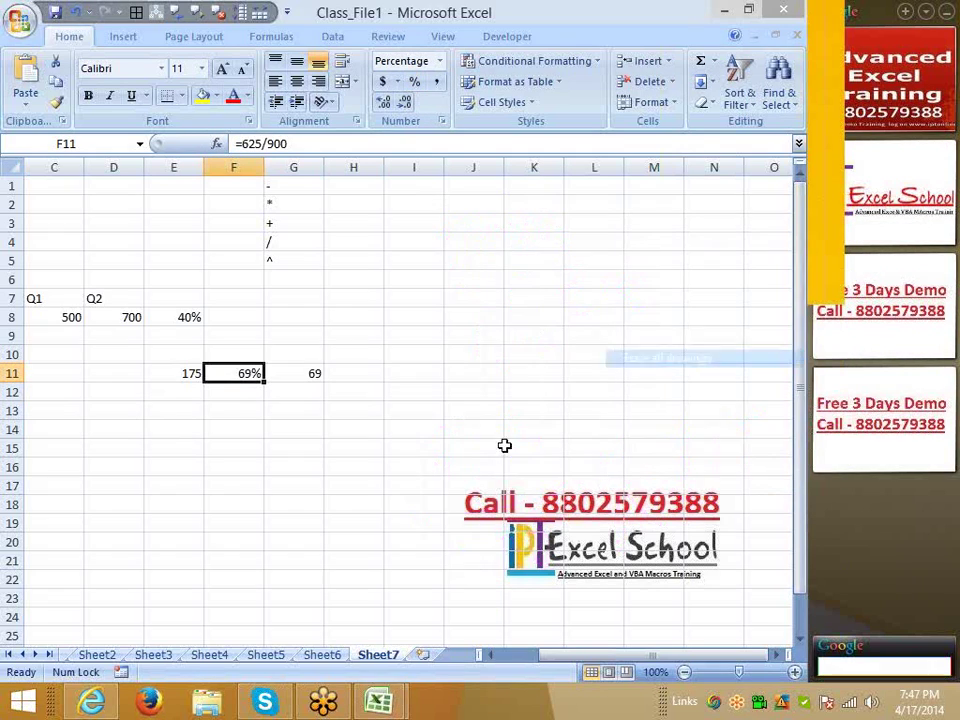
left_click(482, 218)
type("70")
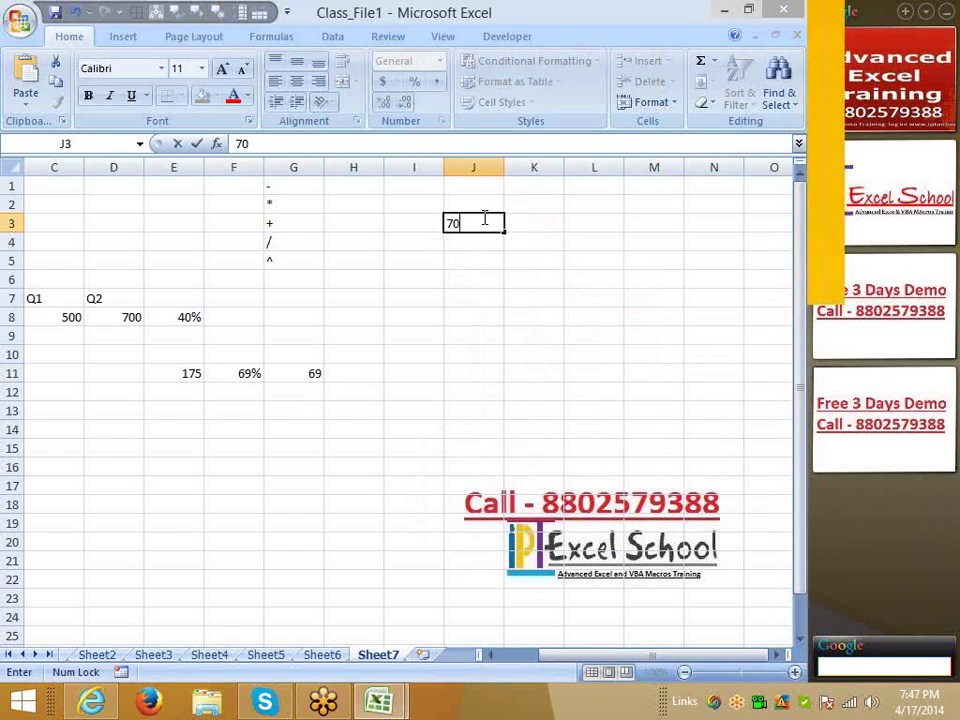
key("Return")
type("36")
key("Return")
type("85")
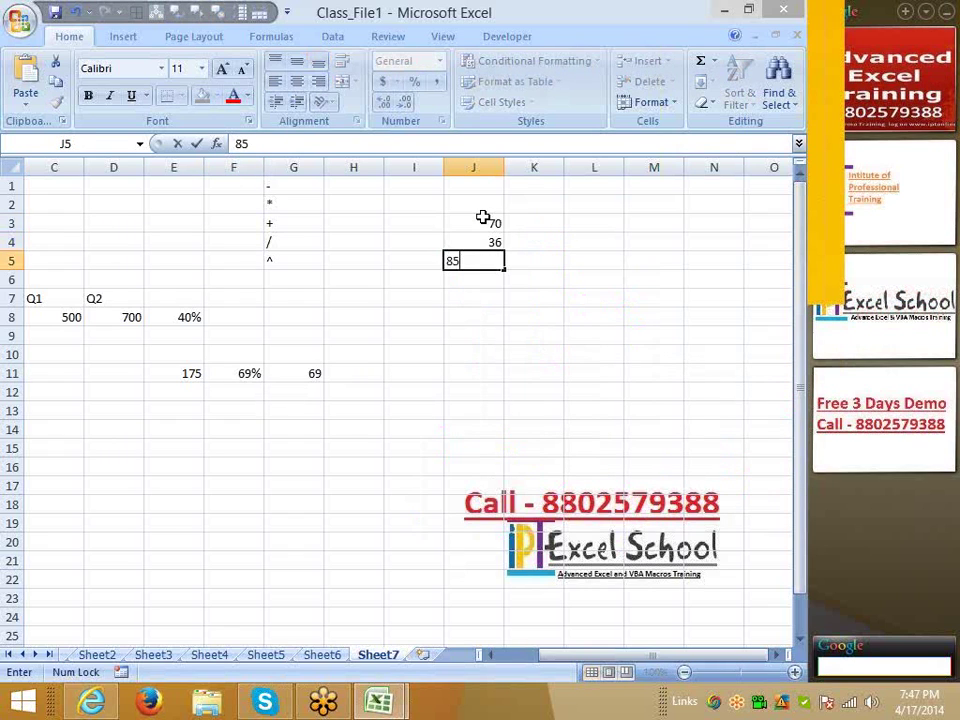
key("Return")
type("23")
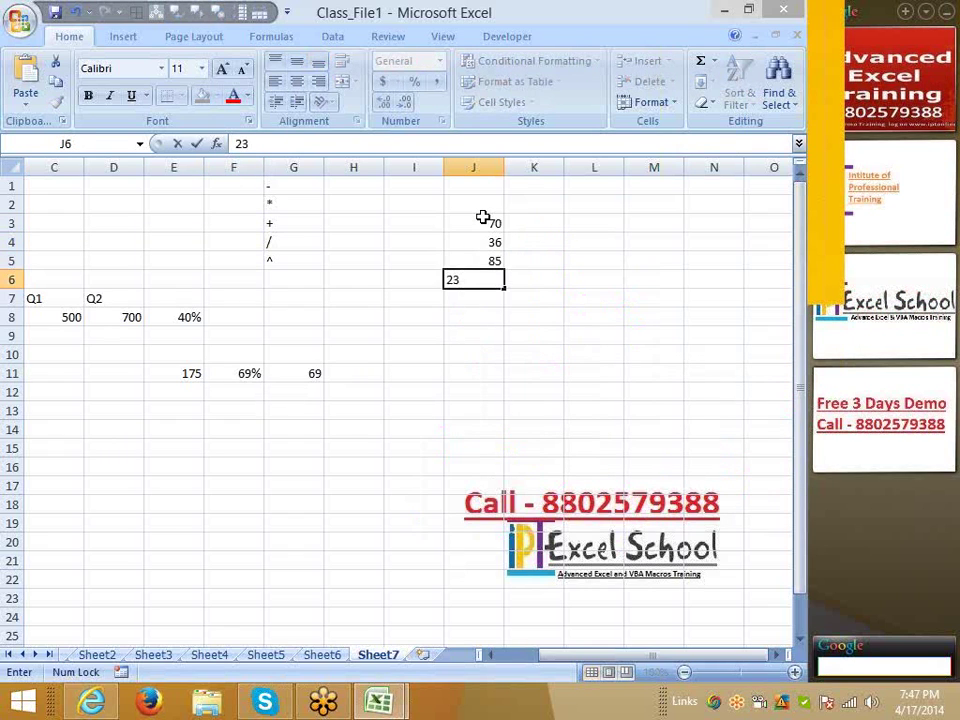
key("Return")
type("65")
key("Return")
type("85")
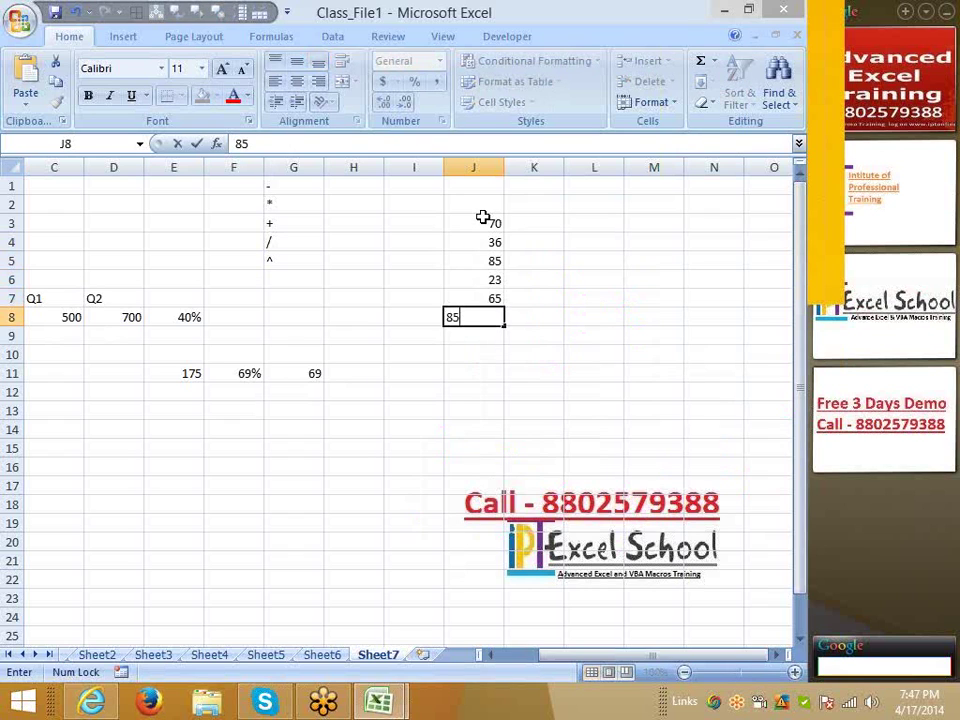
key("Return")
type("45")
key("Return")
type("6")
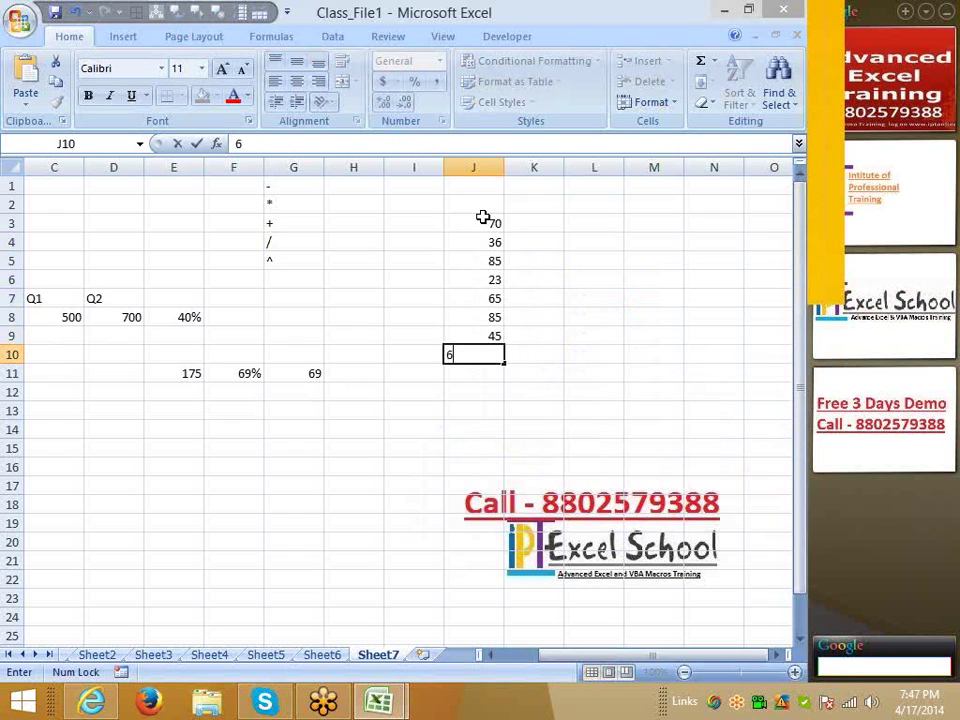
key("Return")
type("85")
key("Return")
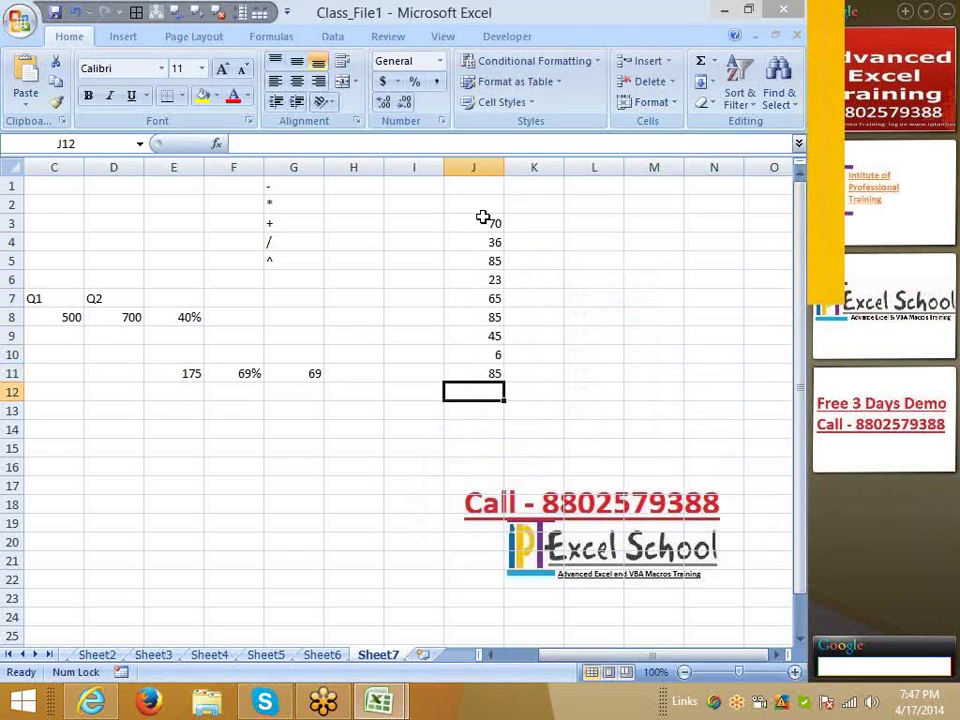
- Try Percent Style on J3:J11 and 70% in J3, undoing both changes
left_click_drag(483, 217, 474, 392)
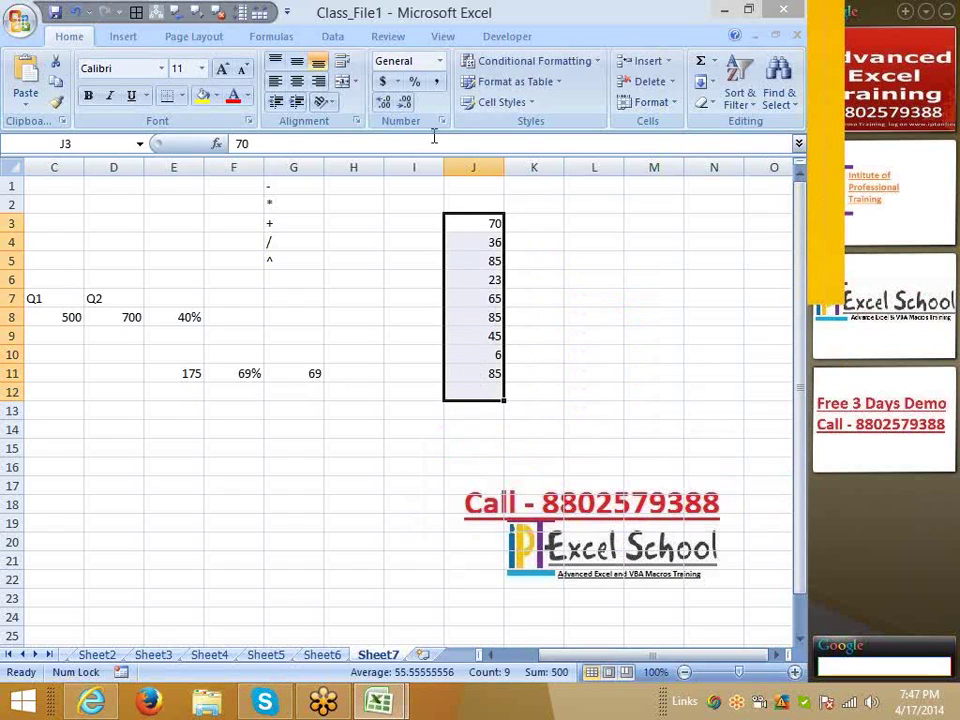
left_click(415, 83)
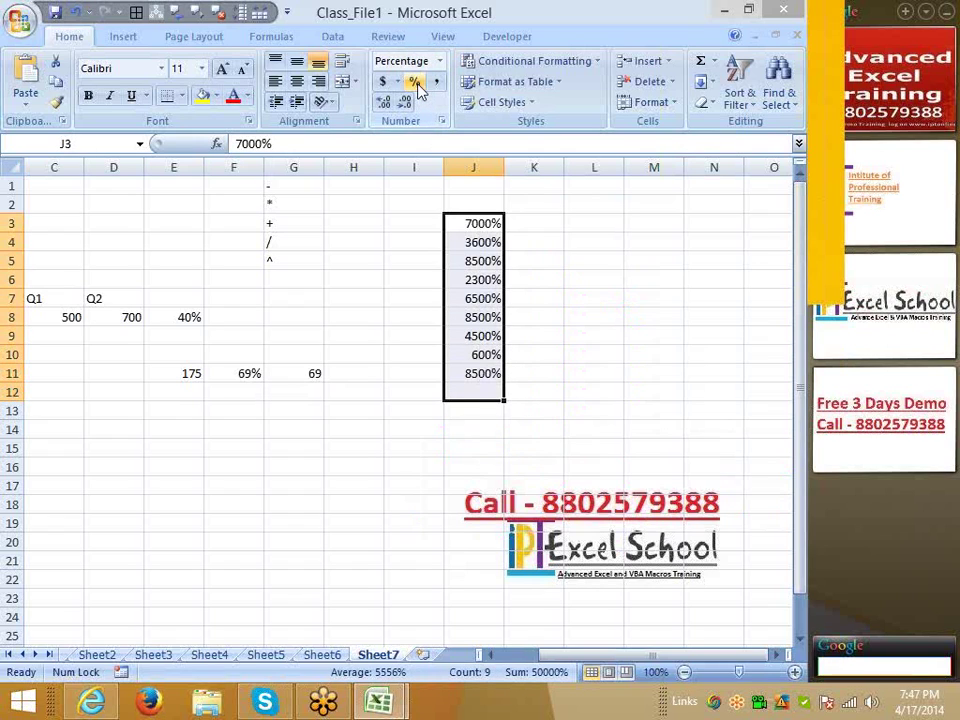
key("ctrl+z")
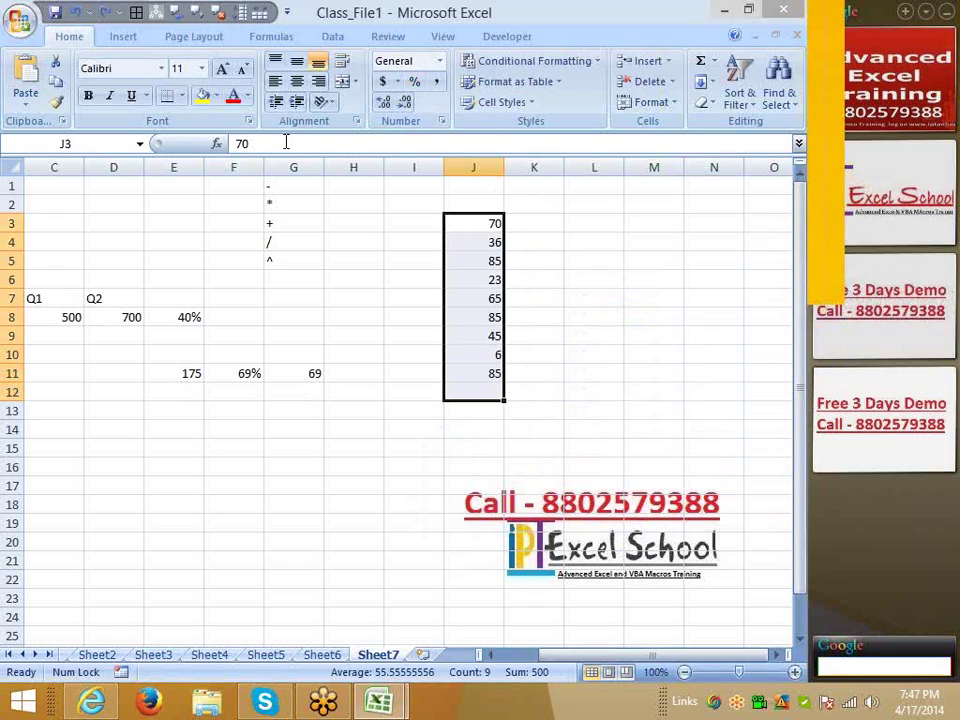
left_click(285, 144)
type("%")
key("Return")
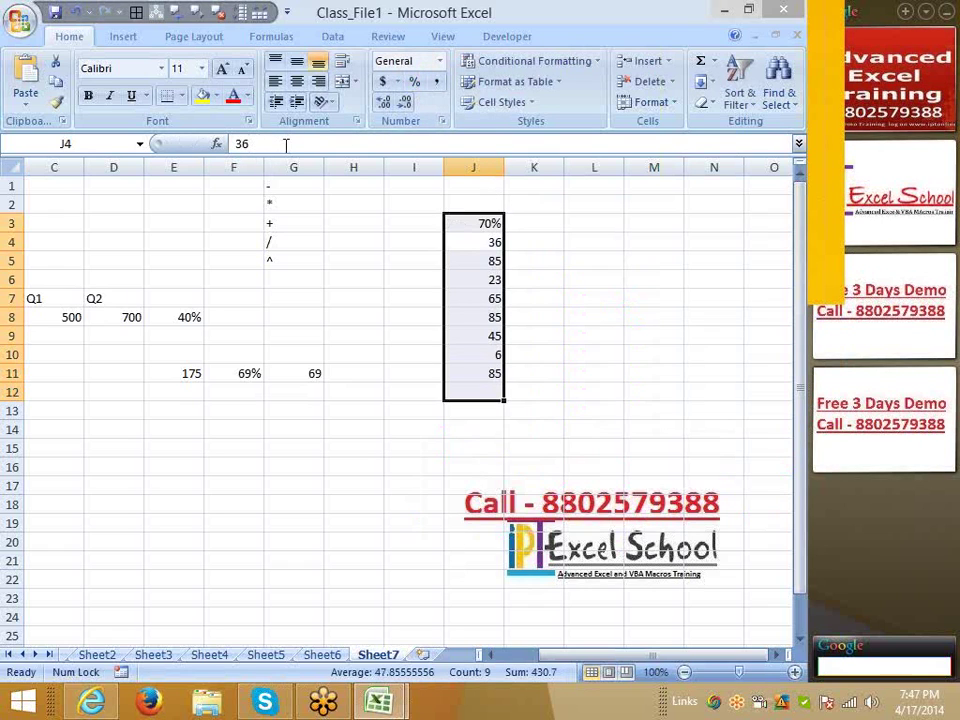
key("ctrl+z")
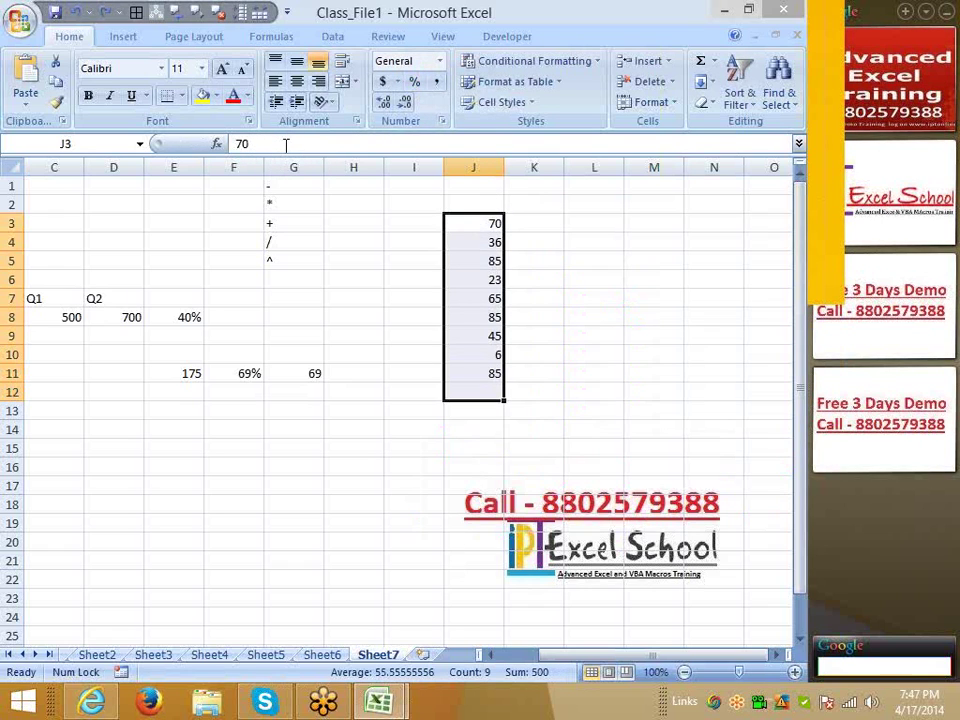
key("Up")
key("Right")
- Divide the J3:J11 scores by a copied 100 from K2 with Paste Special, then format as percentages
type("1")
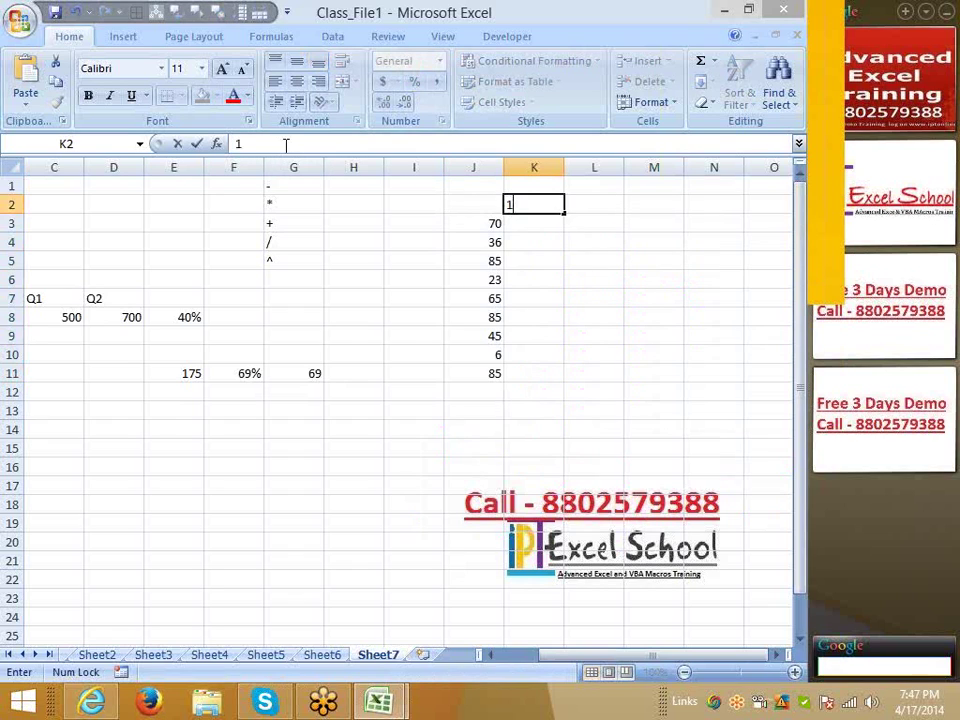
type("00")
key("ctrl+Return")
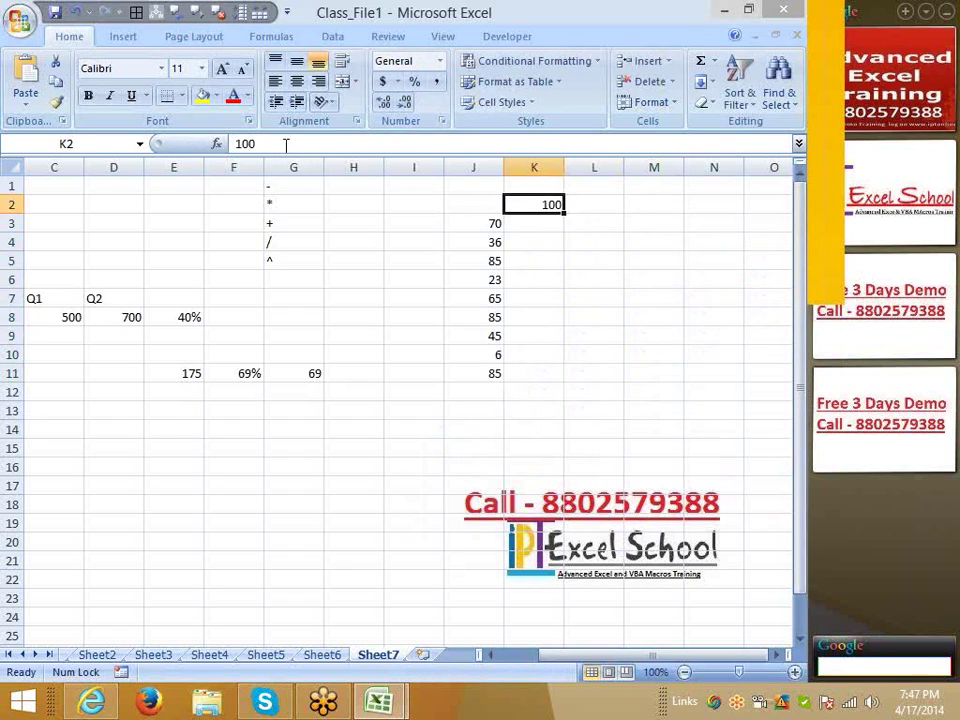
key("ctrl+c")
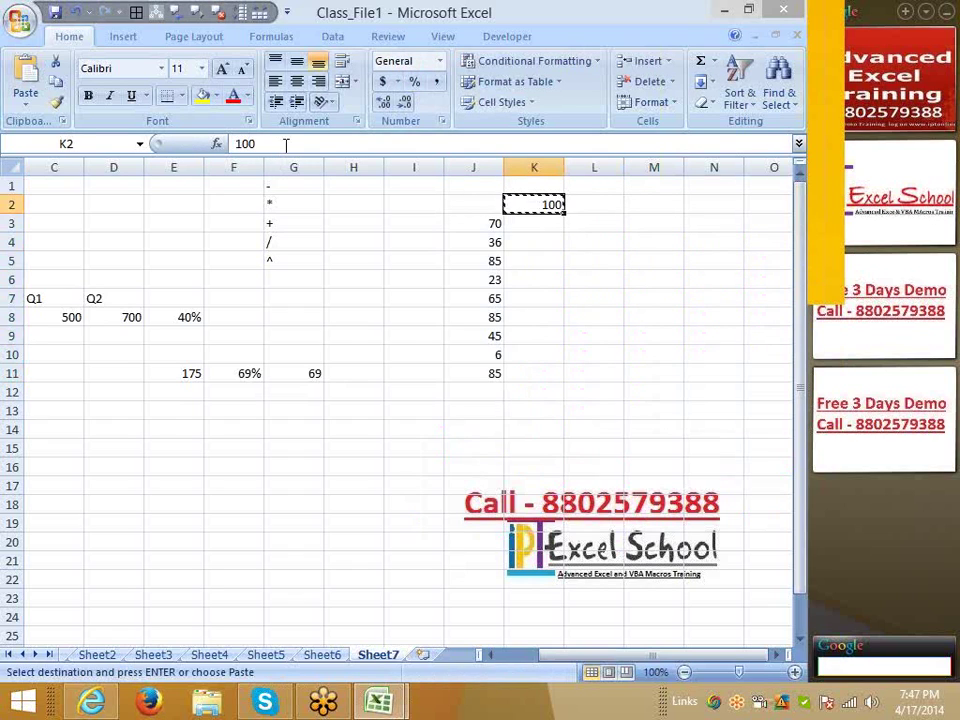
key("Left")
key("Down")
key("ctrl+shift+Down")
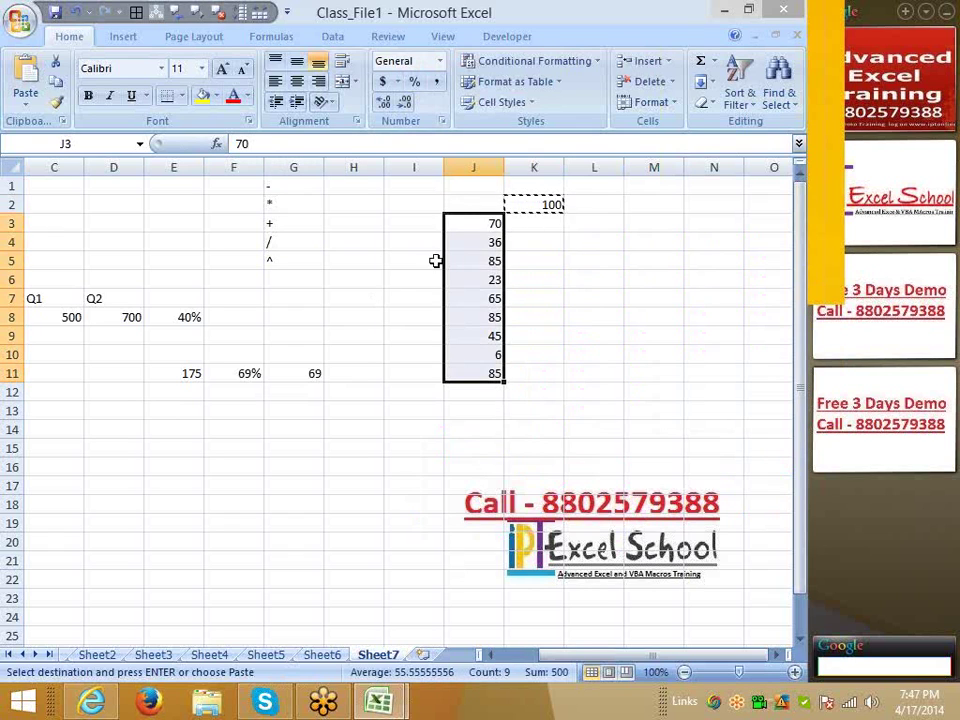
right_click(474, 259)
left_click(525, 332)
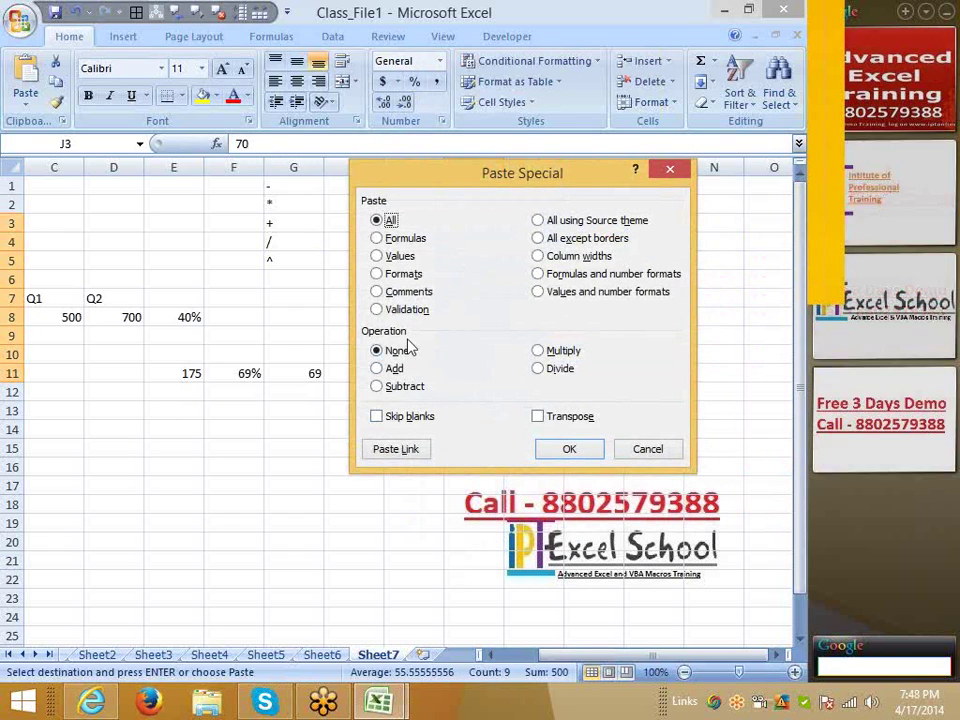
left_click(555, 370)
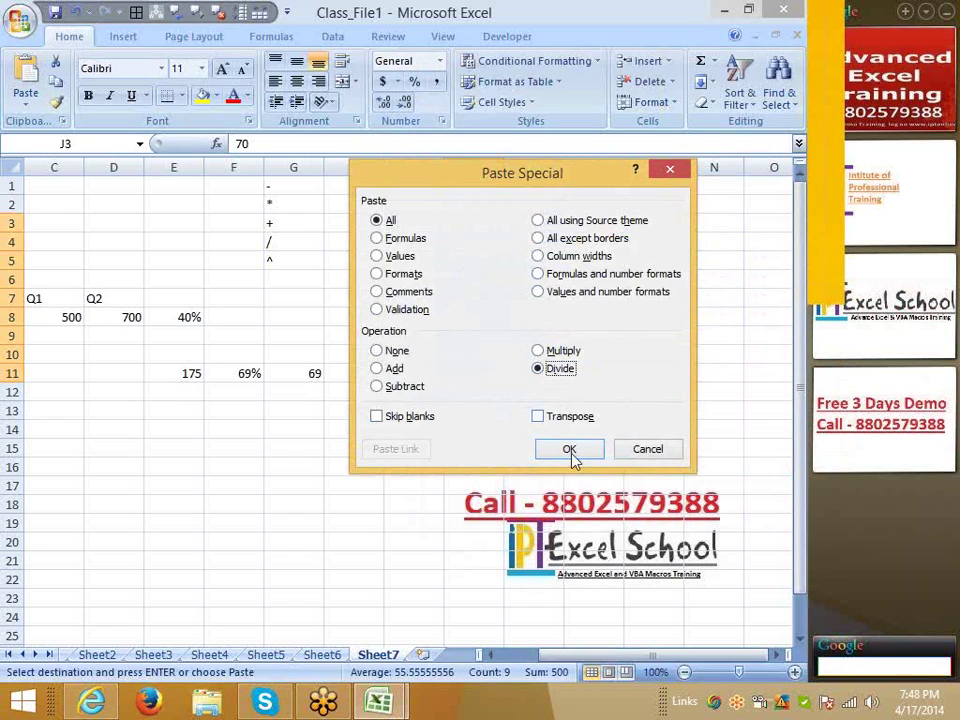
left_click(570, 448)
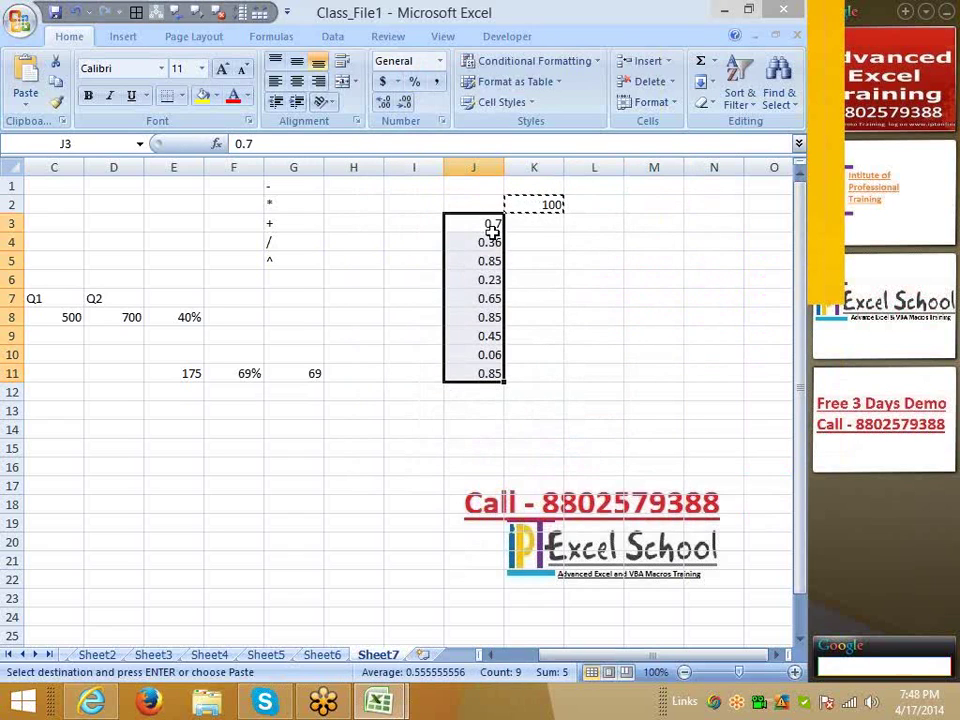
left_click(415, 83)
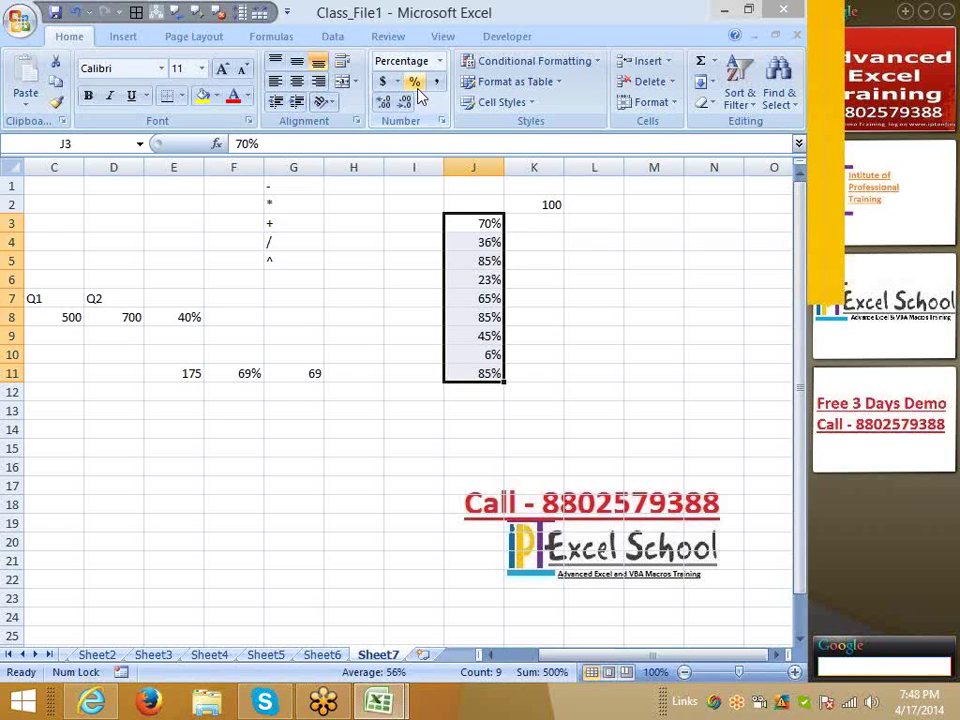
- Delete the J3:K11 scores and helper 100, plus the old E11:G12 results
left_click(431, 285)
mouse_move(414, 204)
left_mouse_down()
mouse_move(576, 371)
mouse_move(570, 386)
left_mouse_up()
key("Delete")
left_click_drag(176, 368, 325, 398)
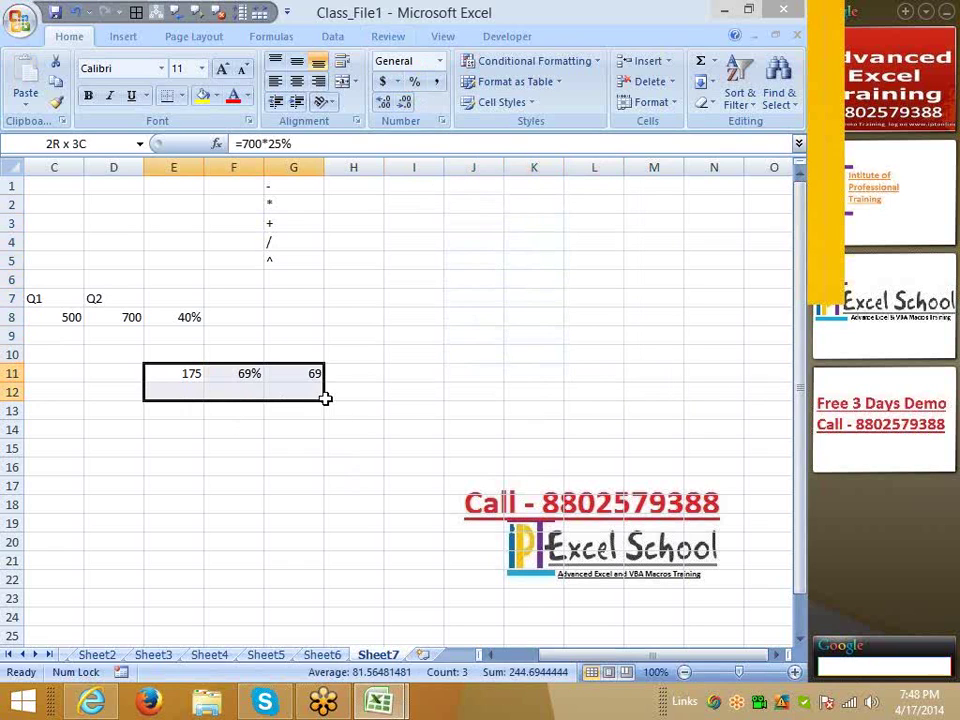
key("Delete")
left_click(43, 368)
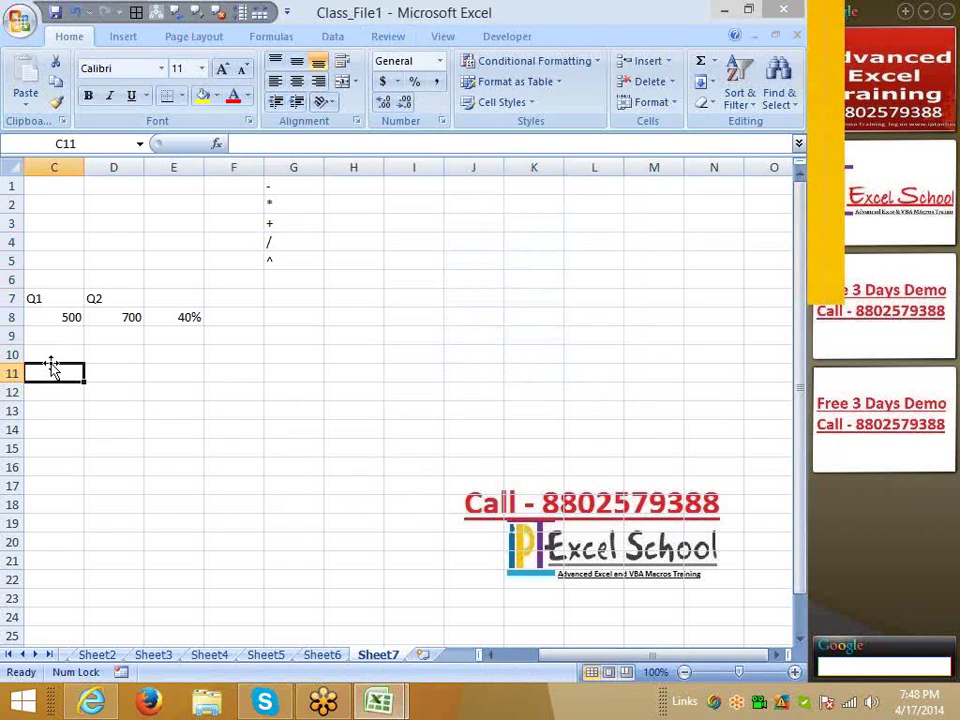
left_click(53, 349)
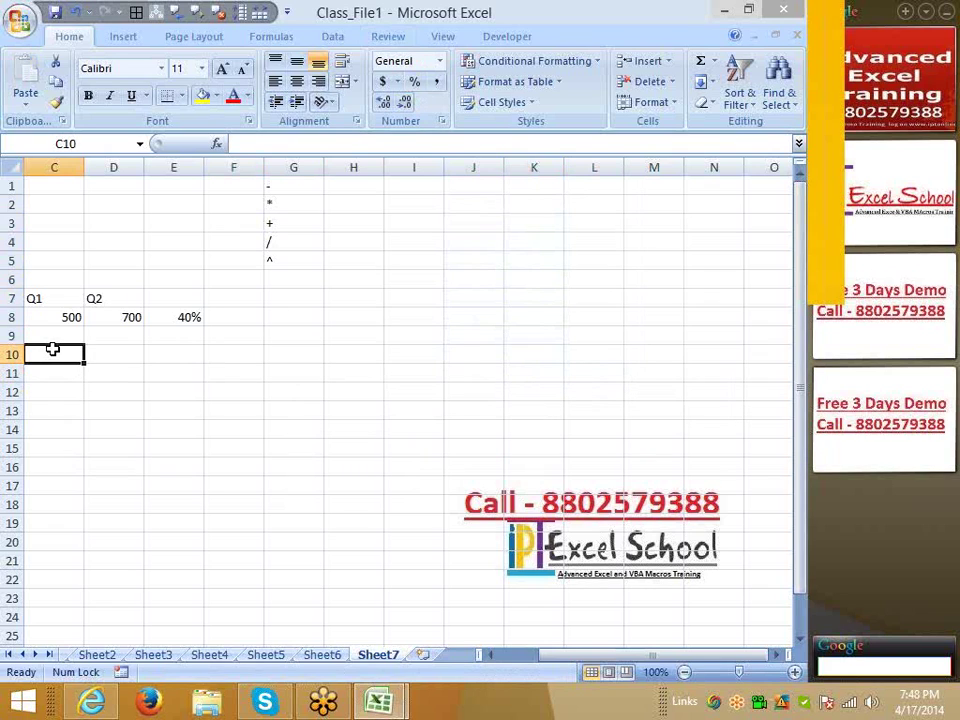
- Type labels P, R, T in C10:C12 with 50000, 10% and 5 beside them in D10:D12
type("P")
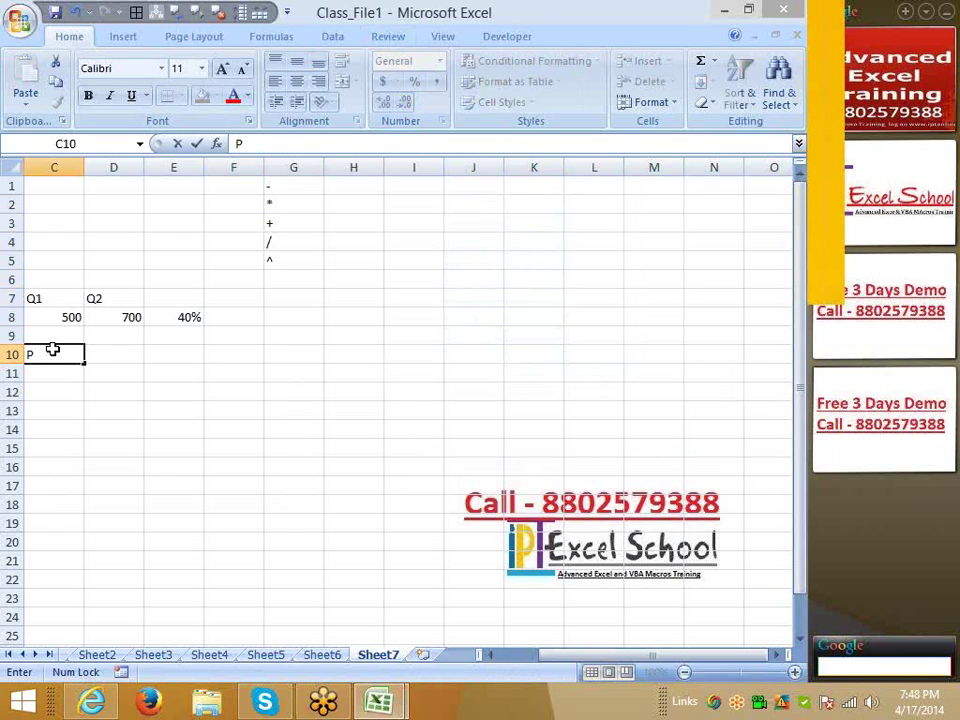
key("Tab")
type("50")
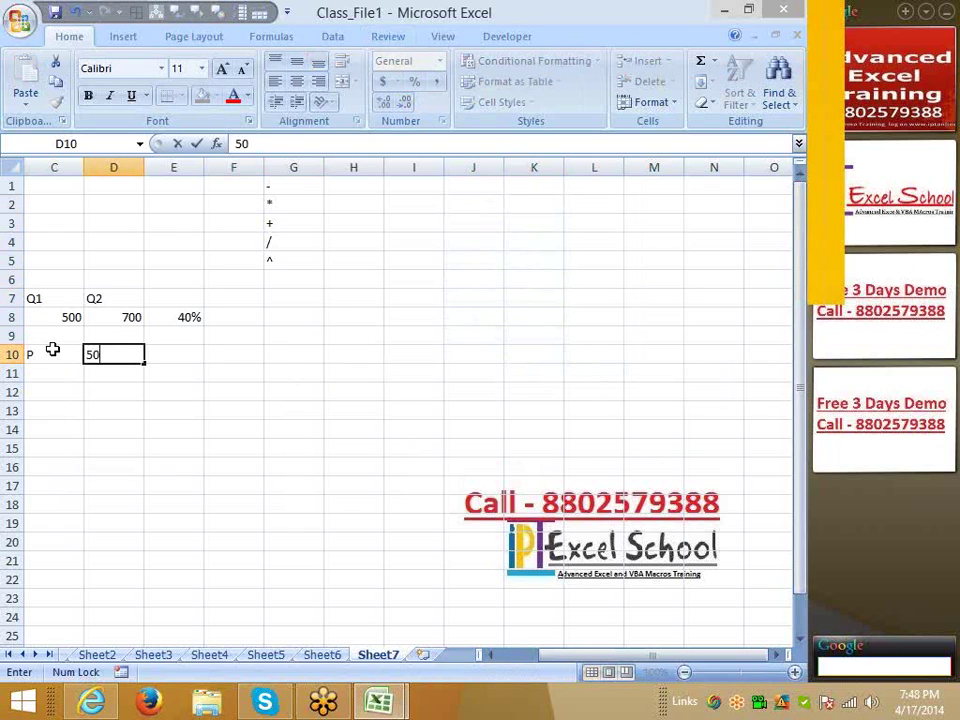
type("000")
key("Left")
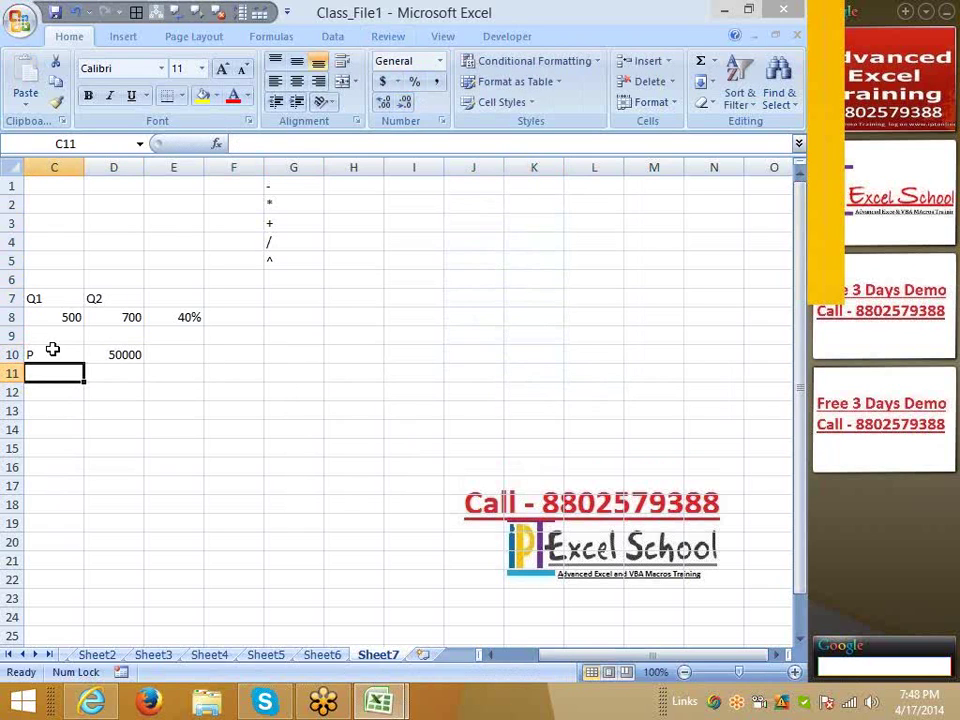
type("R")
key("Right")
type("1")
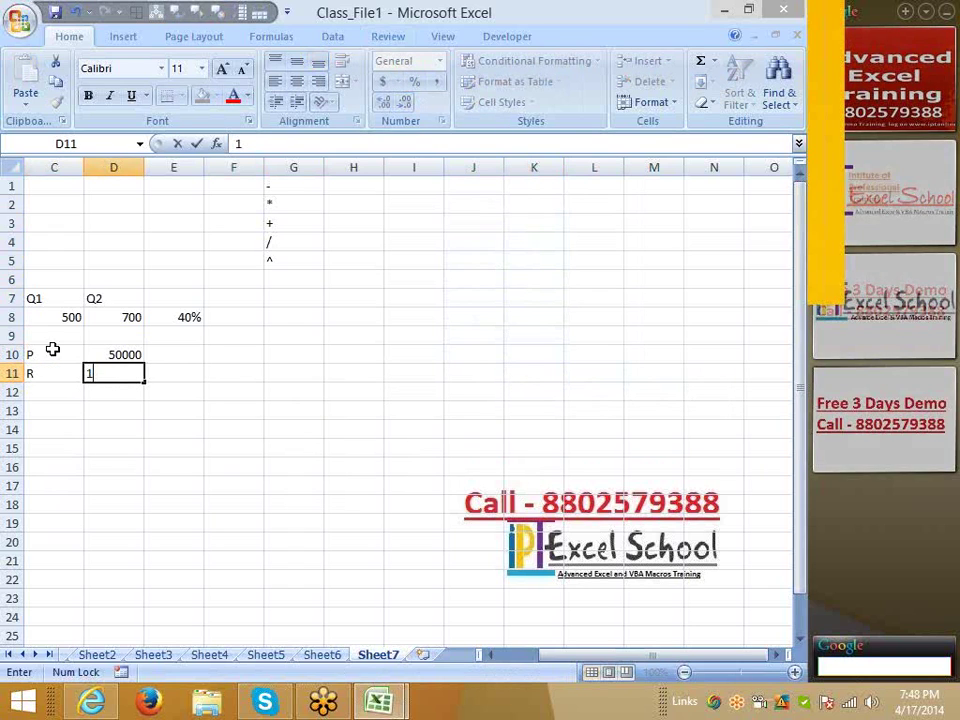
type("0%")
key("Return")
key("Left")
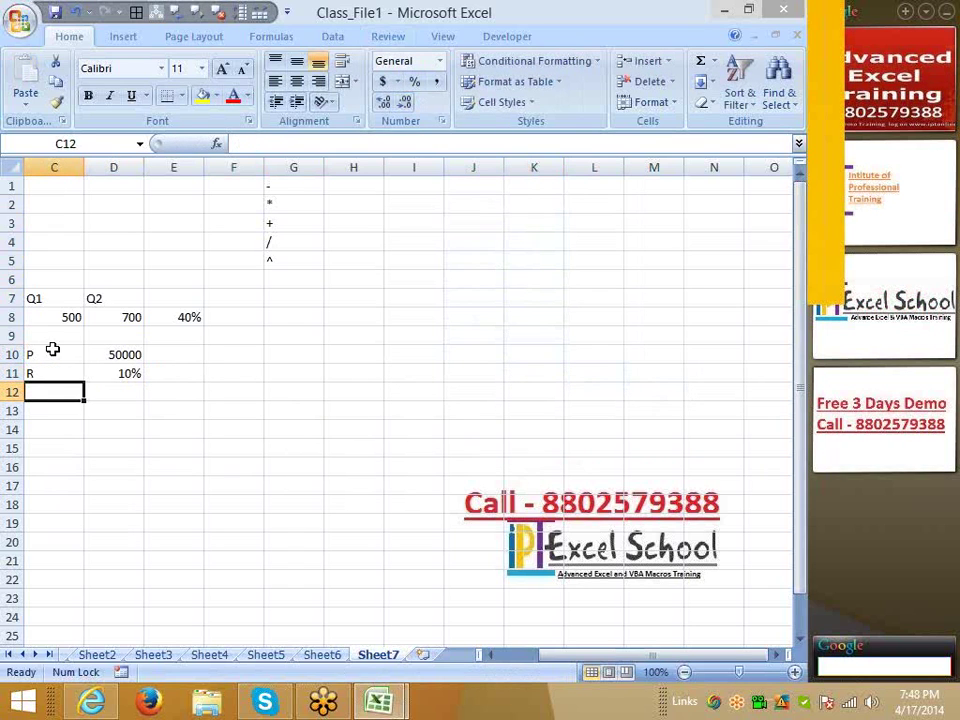
type("T")
key("Right")
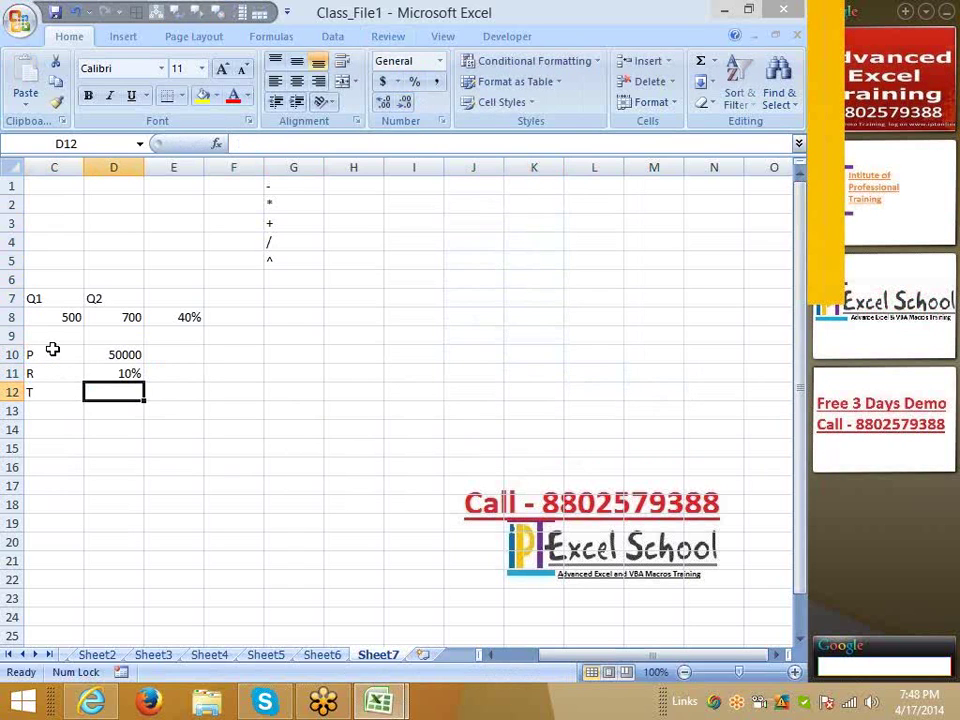
type("5")
key("Return")
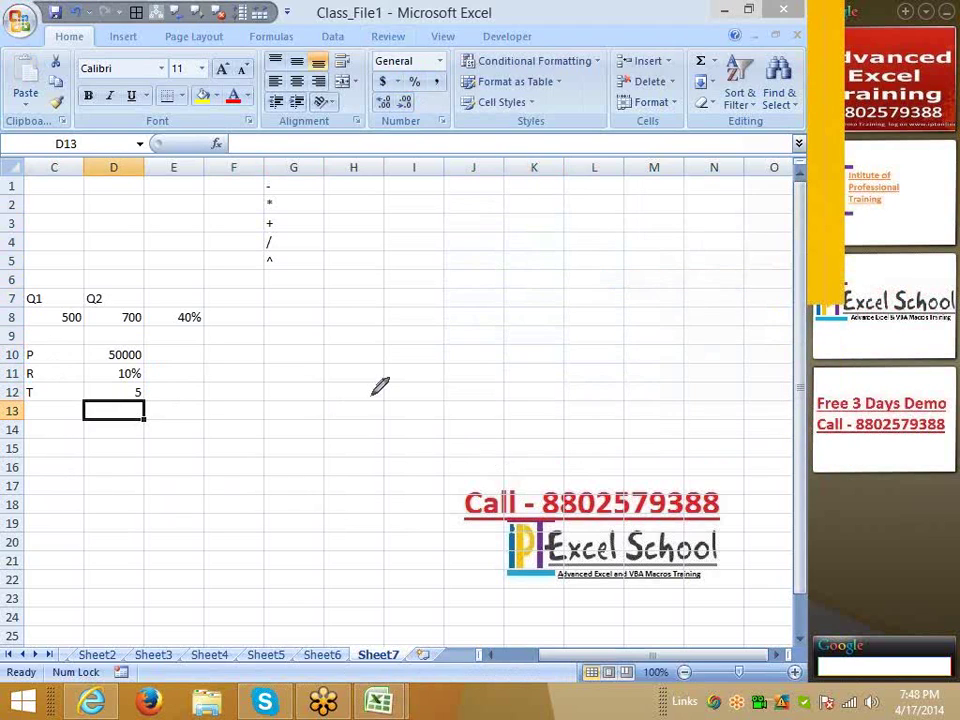
- Ink P × (1 + R/N) in brackets with an exponent above, right of the P, R, T values
left_click_drag(375, 328, 367, 452)
left_click_drag(375, 328, 374, 376)
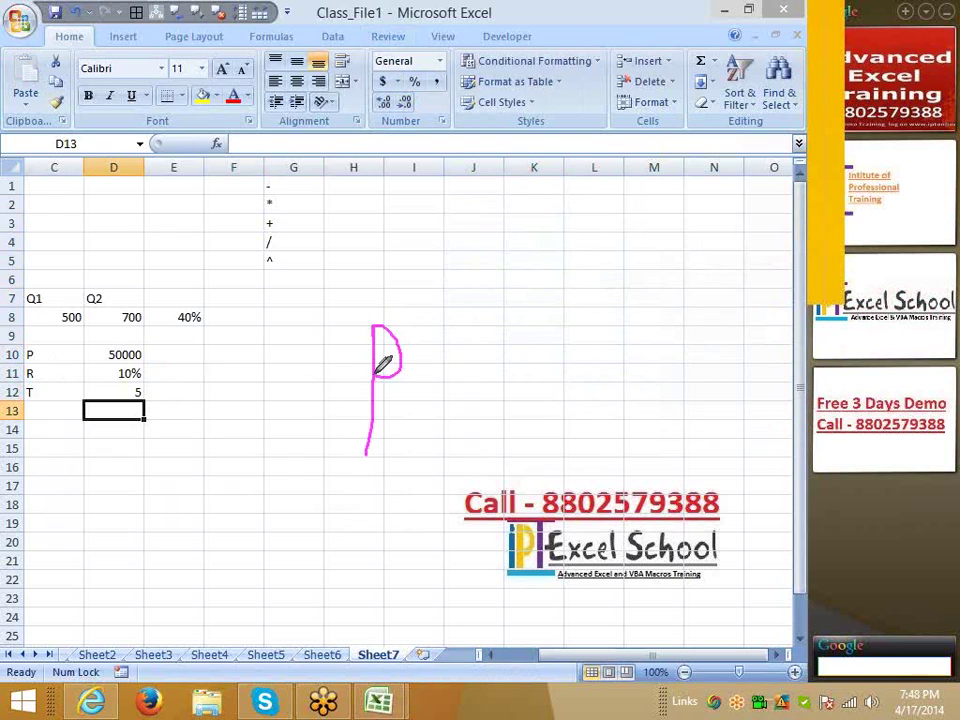
left_click_drag(409, 333, 441, 397)
left_click_drag(443, 340, 443, 412)
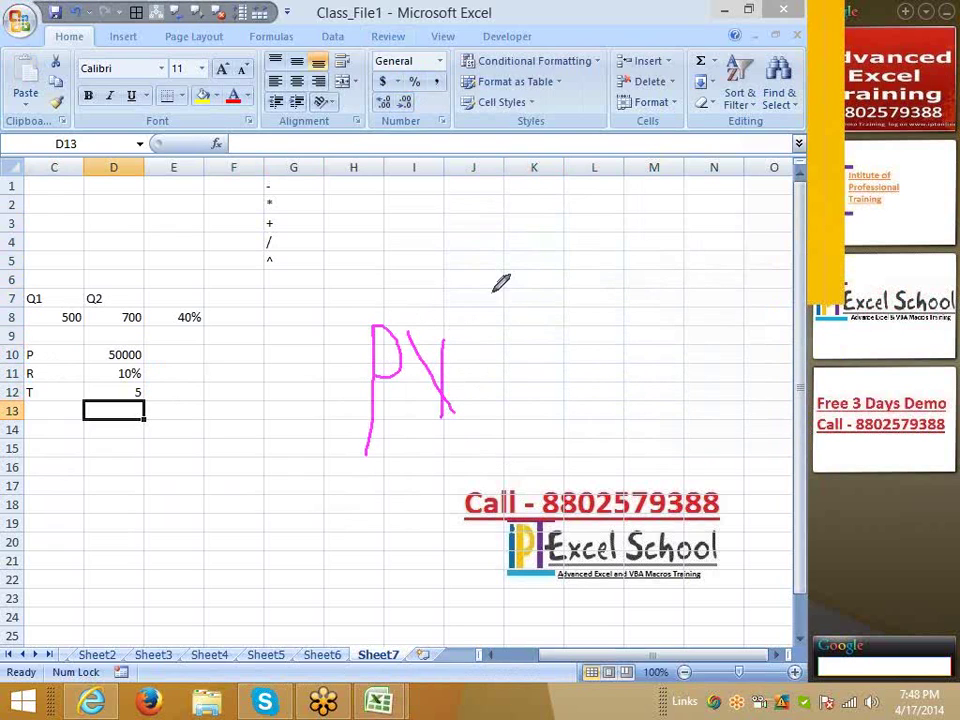
left_click_drag(491, 293, 517, 435)
mouse_move(508, 315)
left_mouse_down()
mouse_move(509, 350)
mouse_move(565, 318)
mouse_move(548, 333)
left_mouse_up()
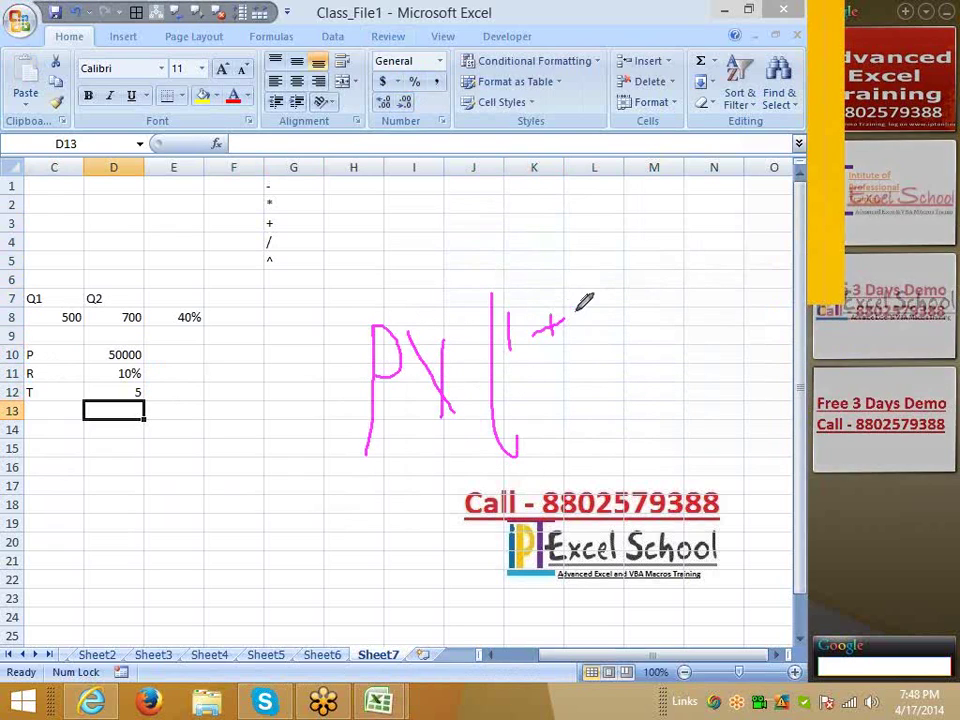
mouse_move(580, 296)
left_mouse_down()
mouse_move(604, 317)
mouse_move(592, 322)
mouse_move(648, 325)
left_mouse_up()
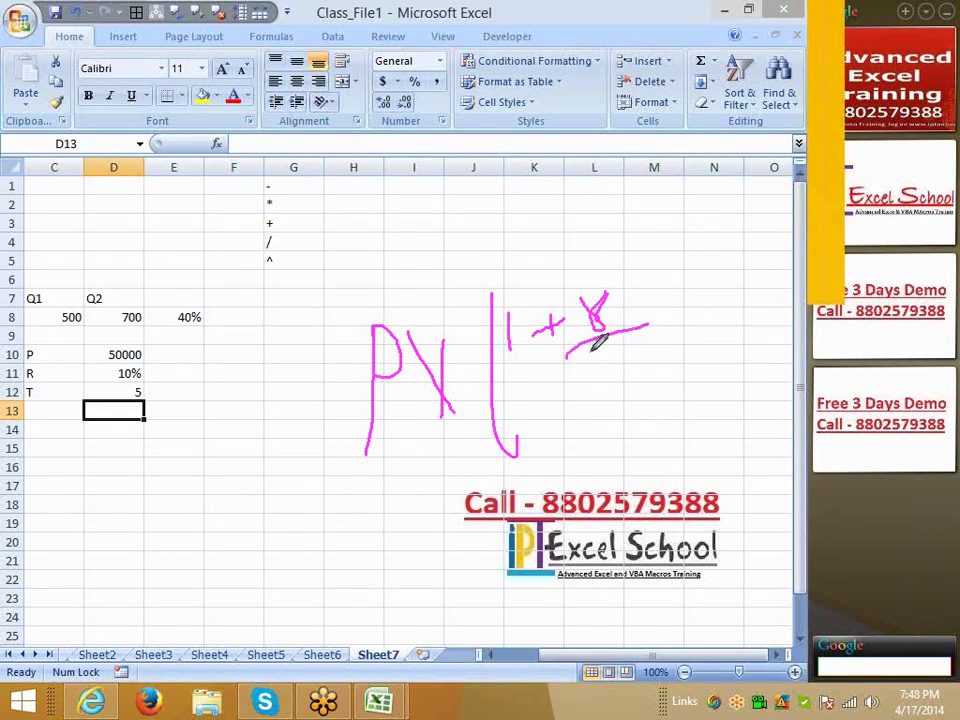
mouse_move(592, 348)
left_mouse_down()
mouse_move(591, 390)
mouse_move(626, 381)
mouse_move(627, 363)
left_mouse_up()
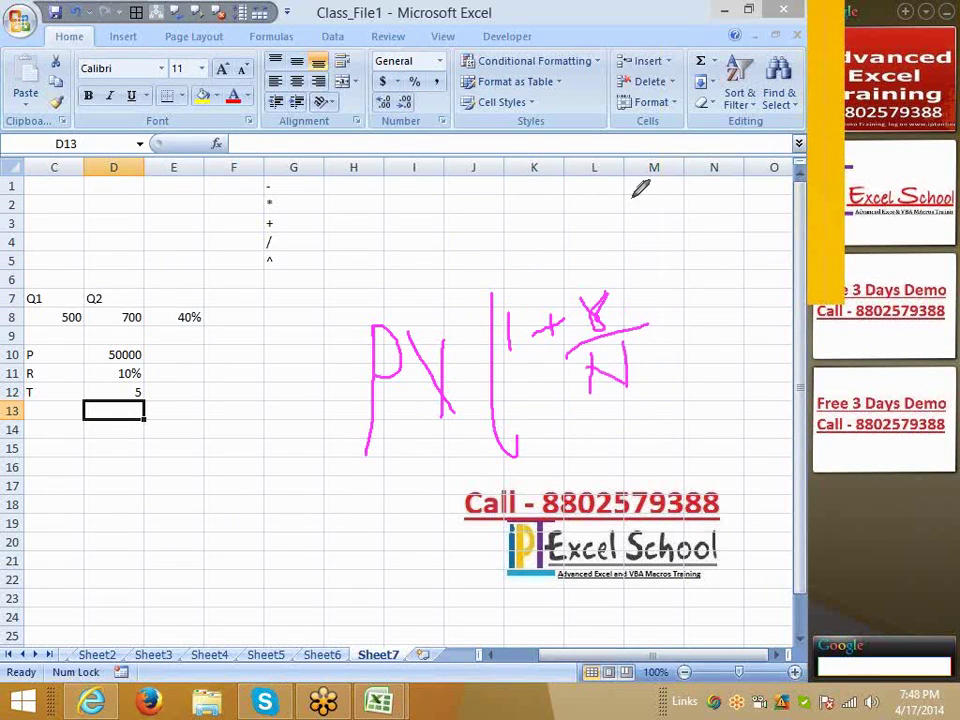
left_click_drag(632, 199, 700, 486)
mouse_move(671, 190)
left_mouse_down()
mouse_move(705, 278)
mouse_move(687, 209)
mouse_move(700, 226)
mouse_move(733, 212)
mouse_move(718, 213)
mouse_move(749, 182)
mouse_move(760, 228)
left_mouse_up()
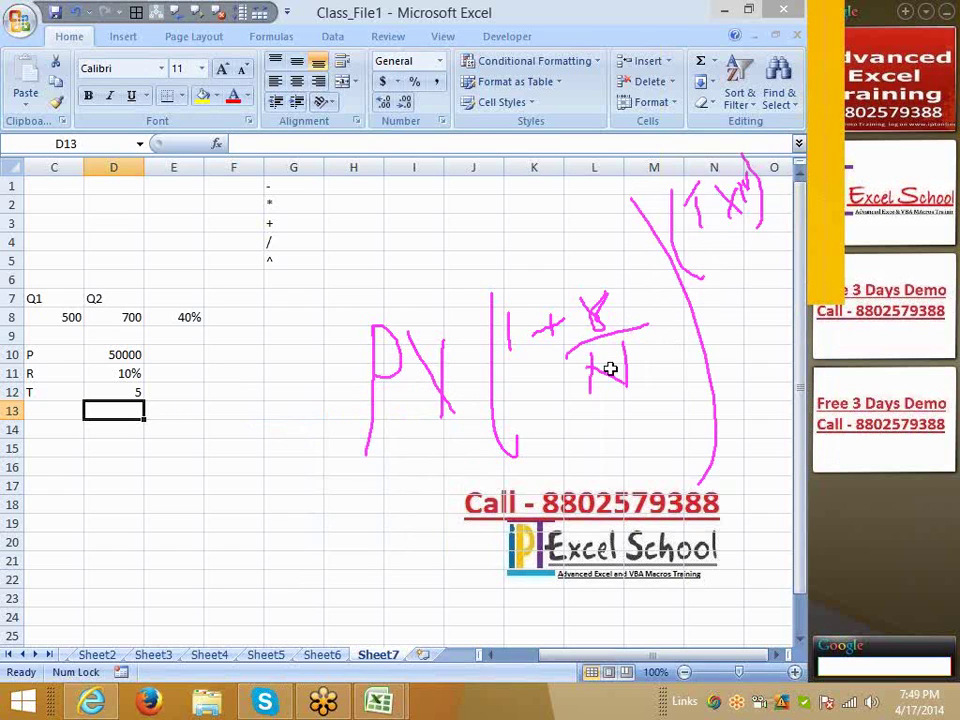
left_click(137, 378)
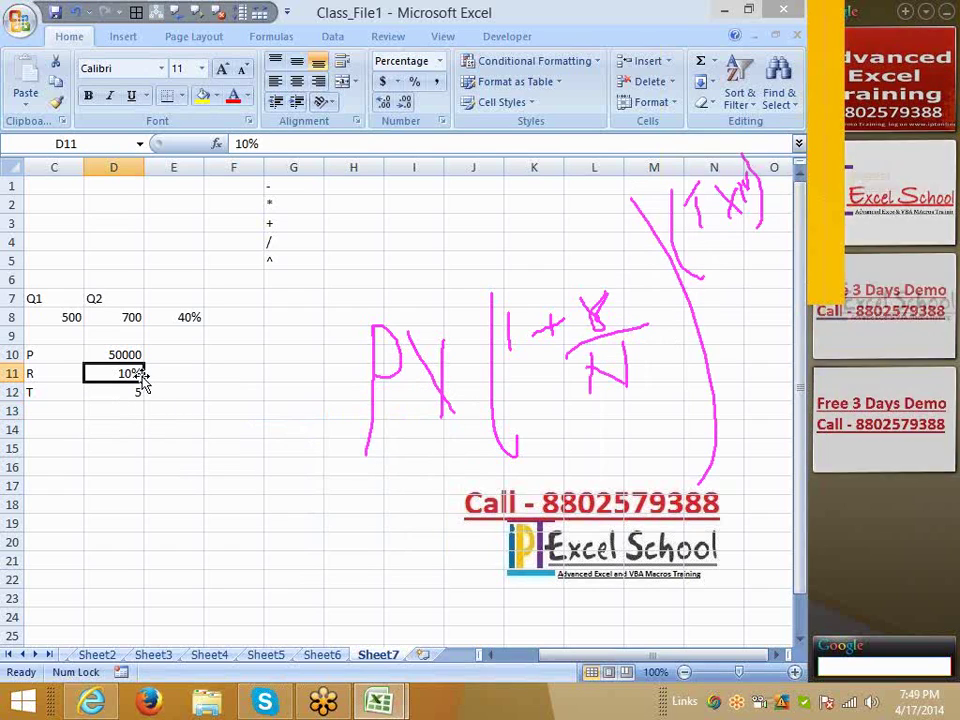
left_click(120, 436)
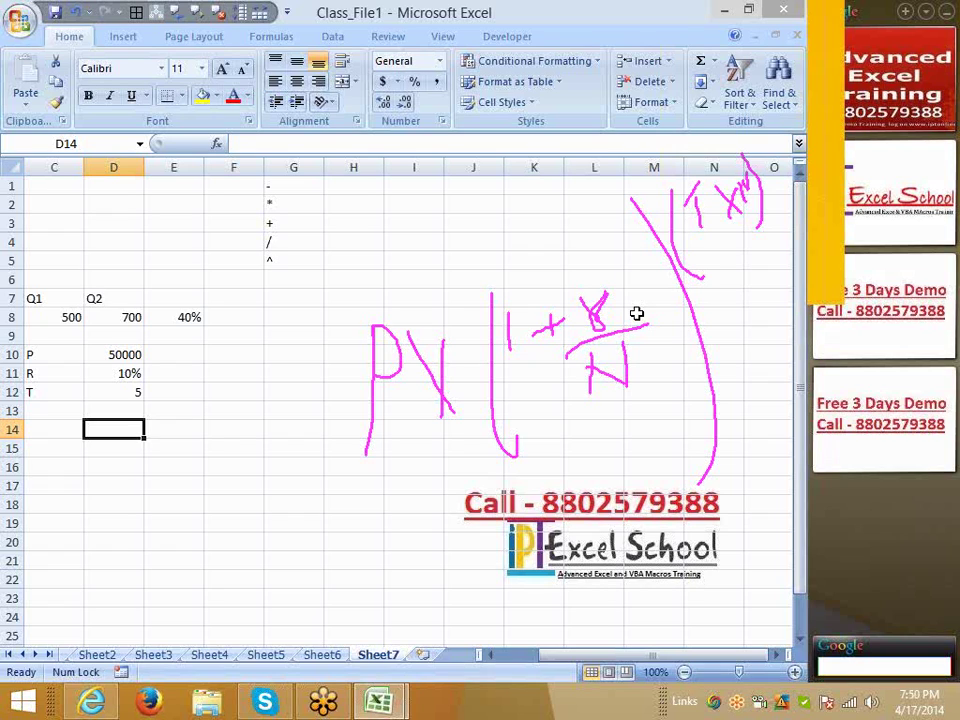
key("Right")
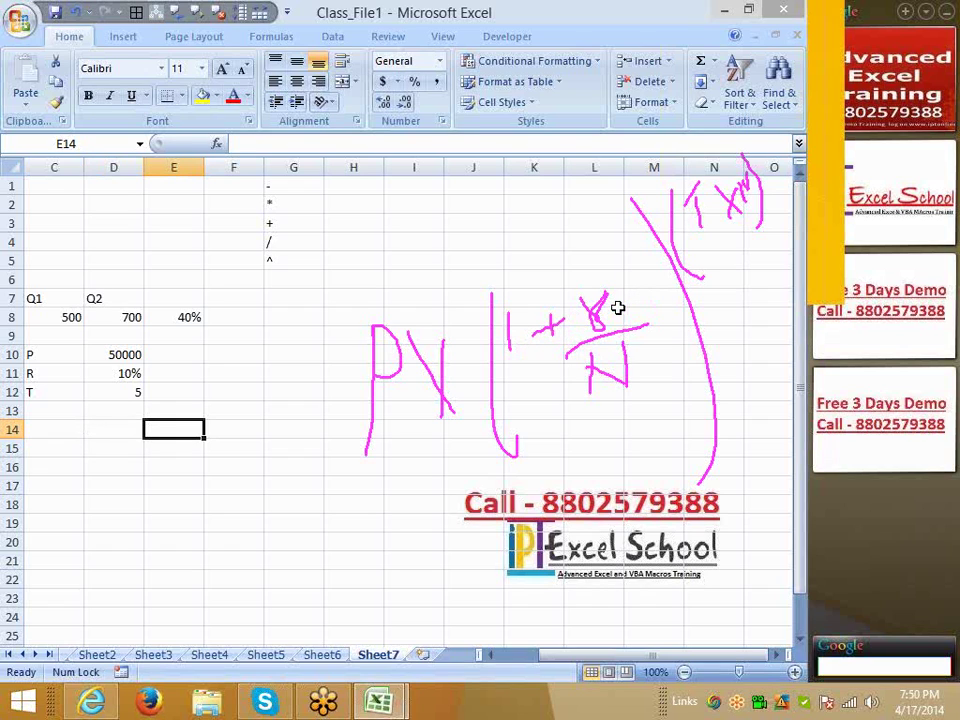
- Enter a monthly rate formula in E14 built from D11, giving 0.091667
type("=")
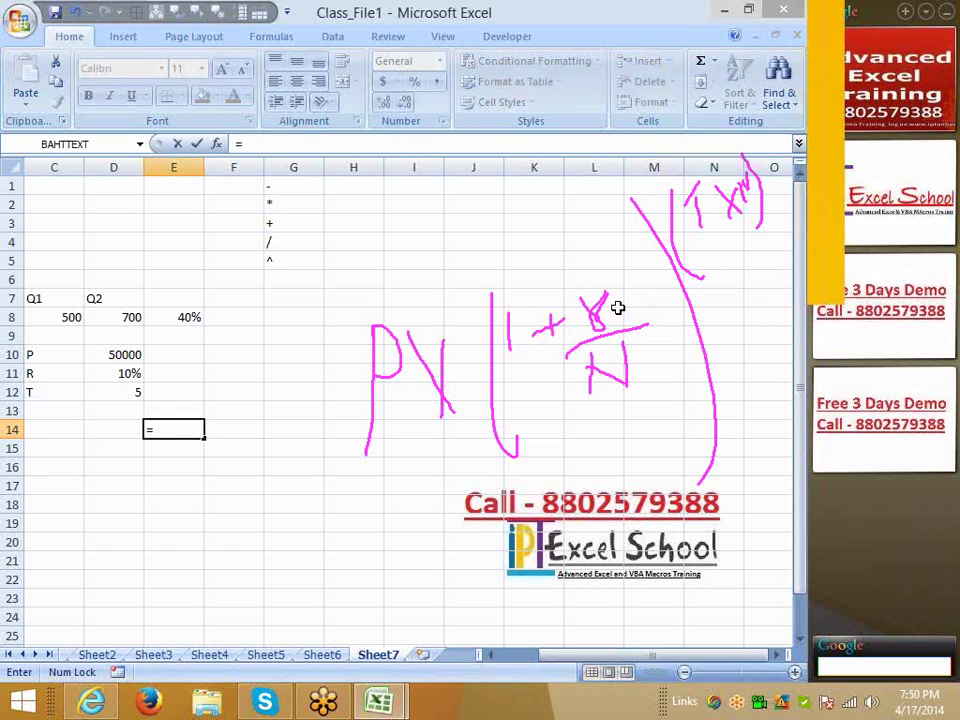
type("(1+")
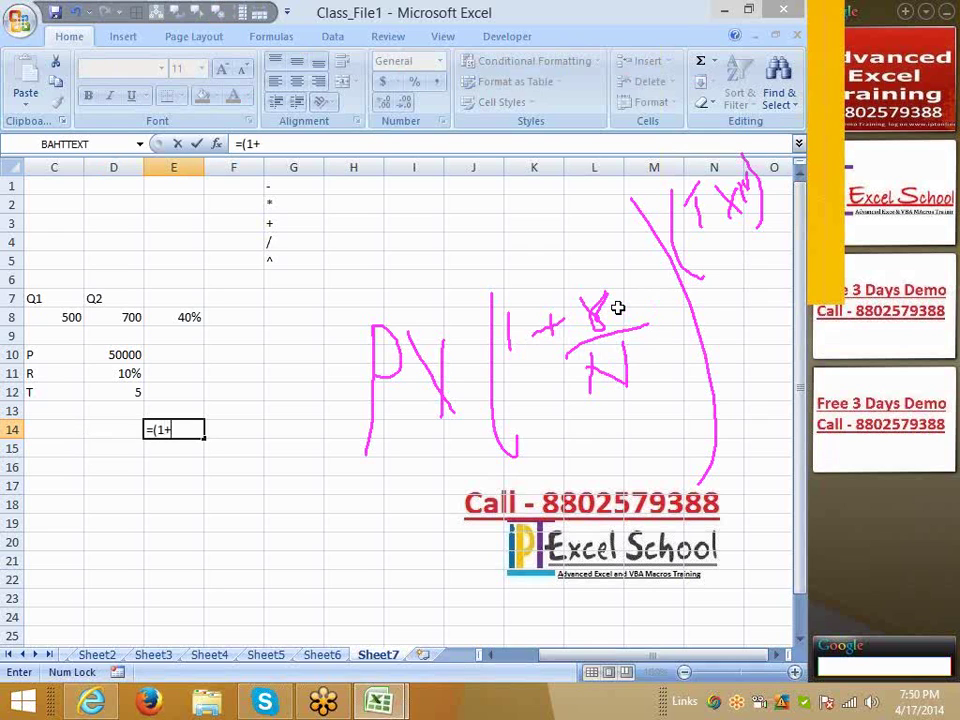
left_click(131, 372)
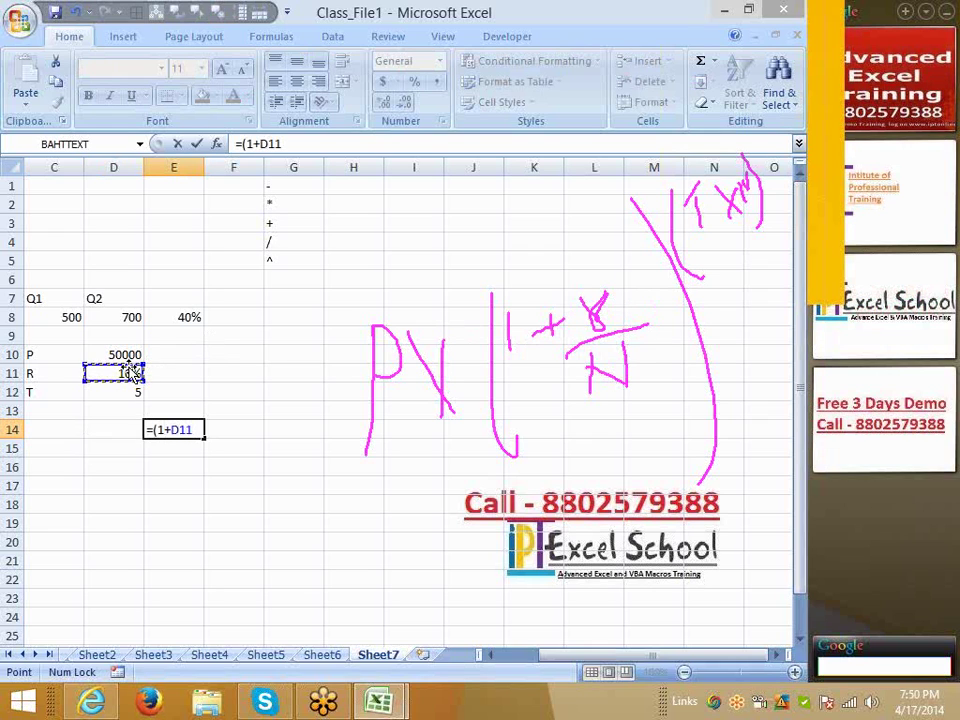
type(")/")
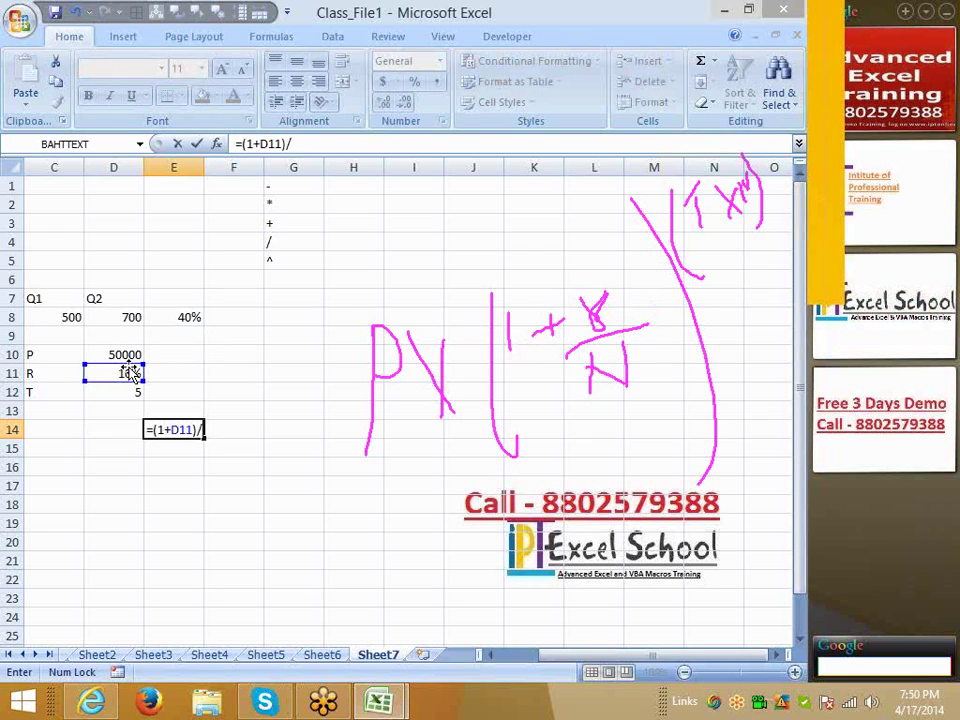
type("12")
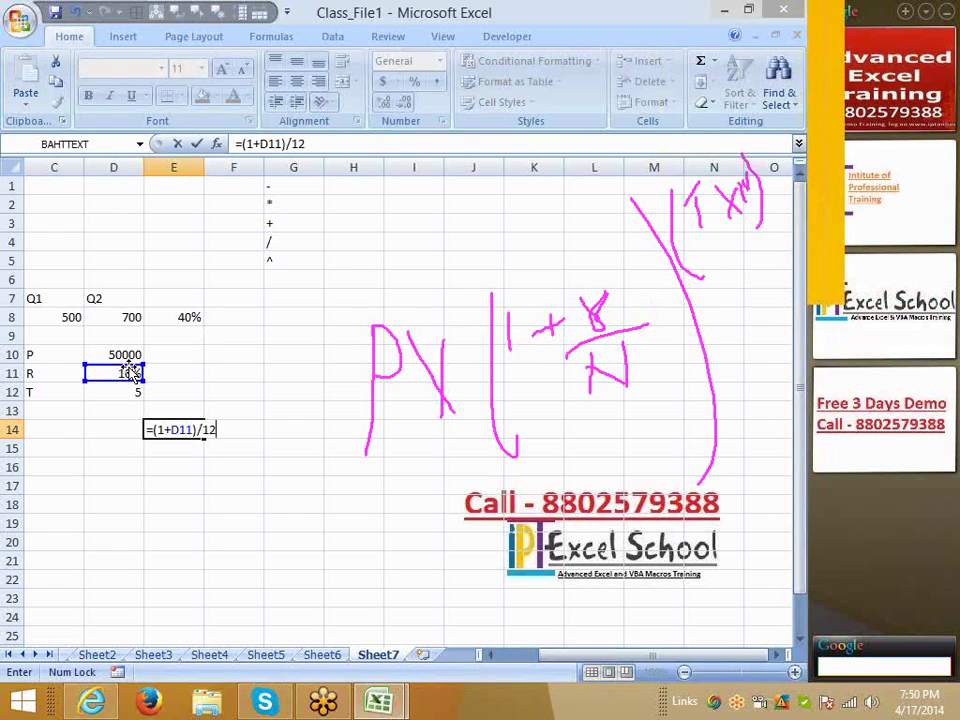
key("Return")
- Compute the number of months in F14 as =D12*12, giving 60
key("Up")
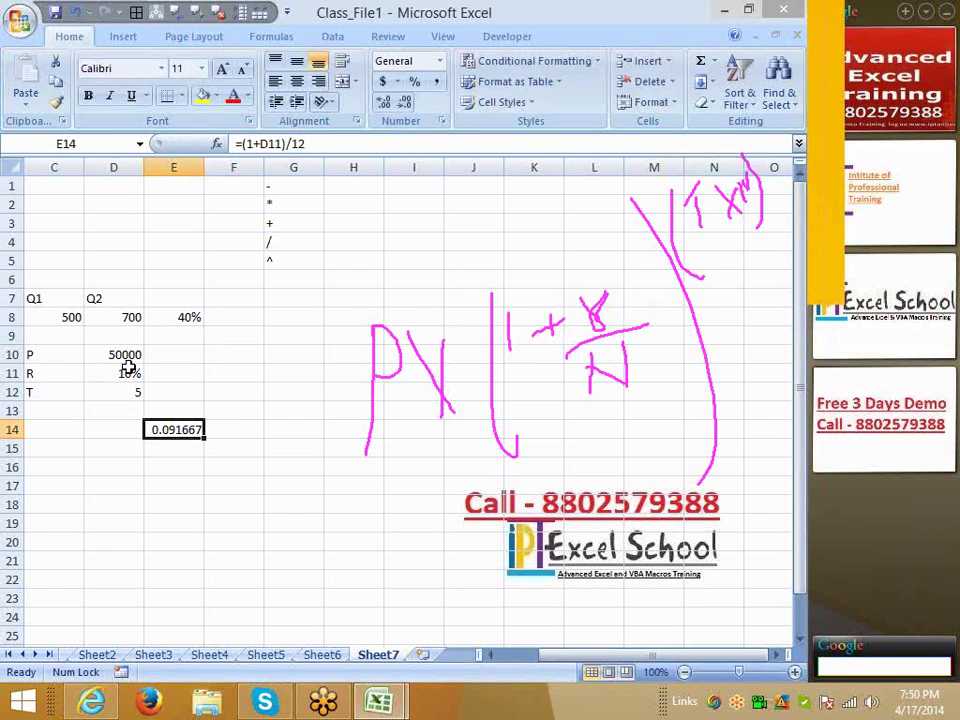
key("Right")
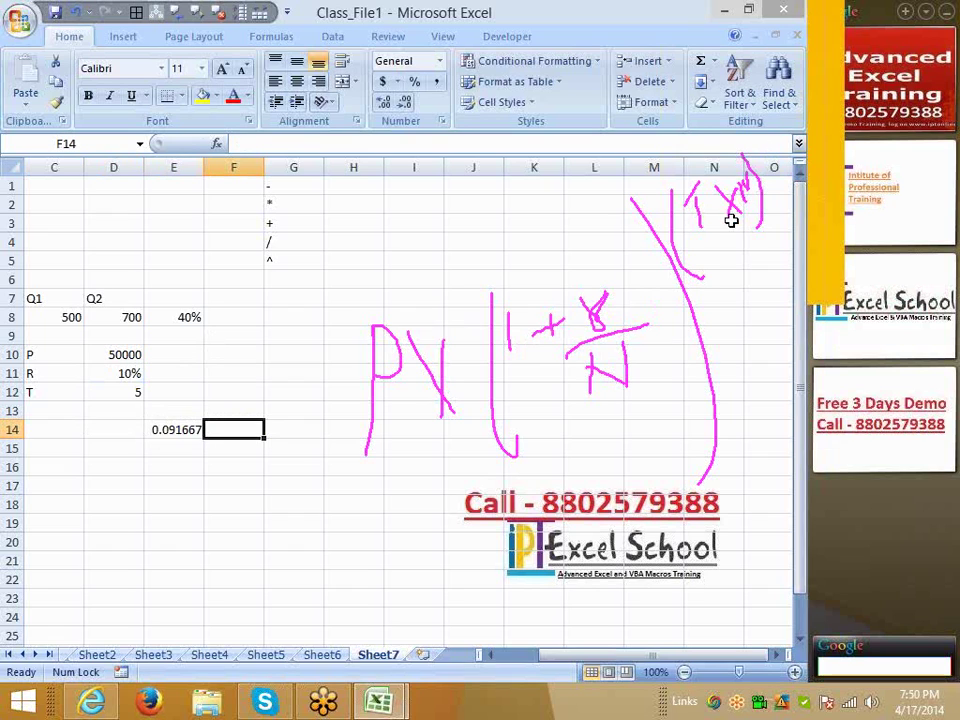
type("=")
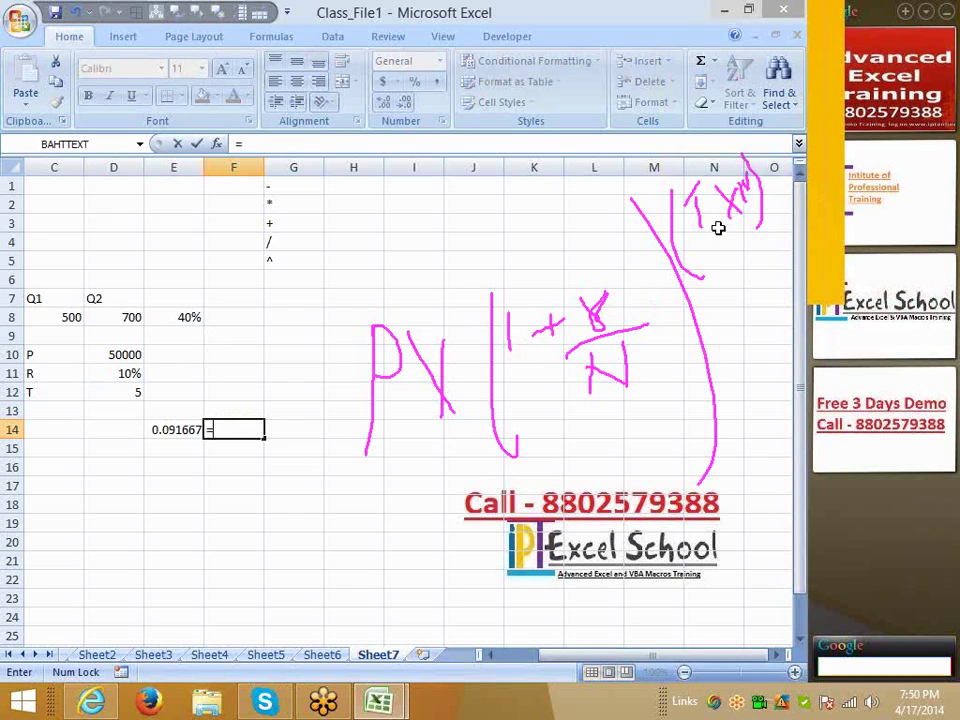
key("Up")
key("Left")
key("Left")
key("Up")
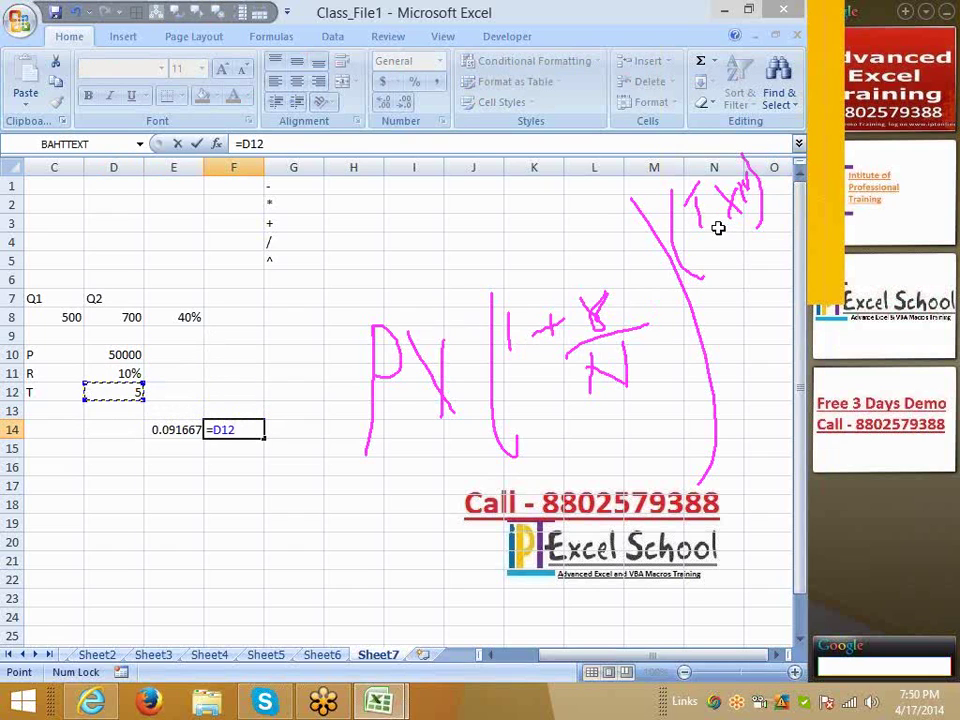
type("*12")
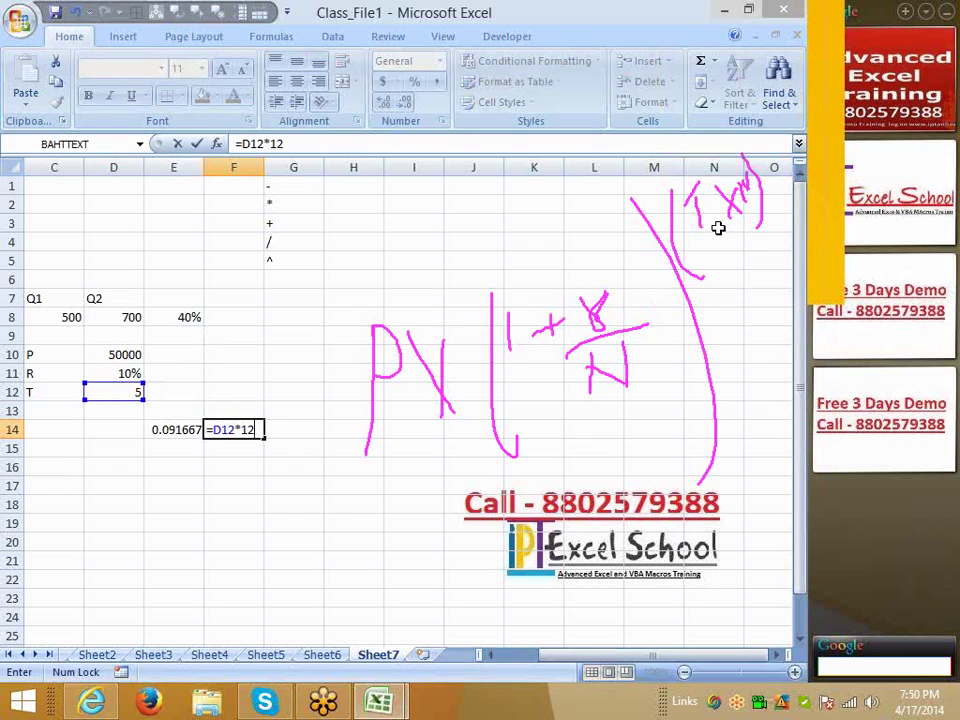
key("Return")
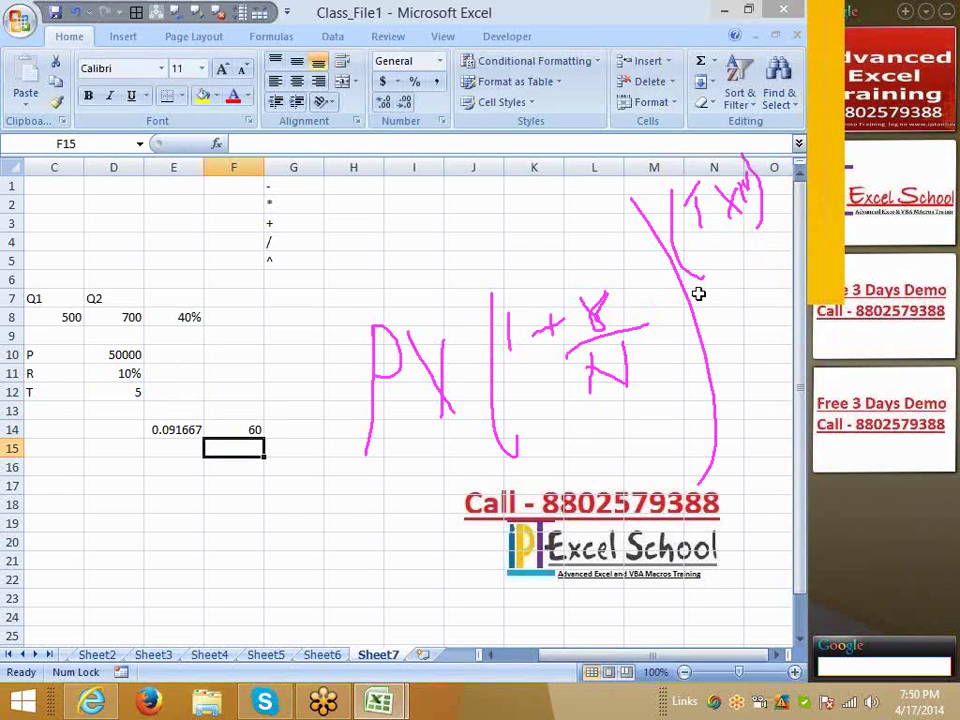
- Enter =E14^F14 in F15, giving 5.40364E-63
type("=")
key("Left")
key("Up")
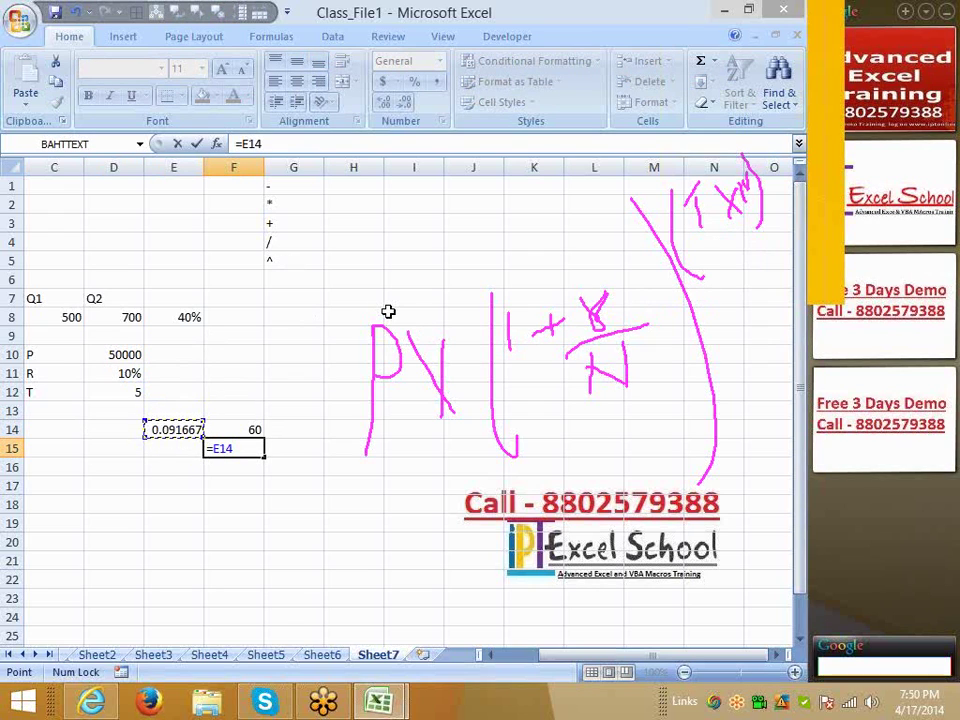
type("^")
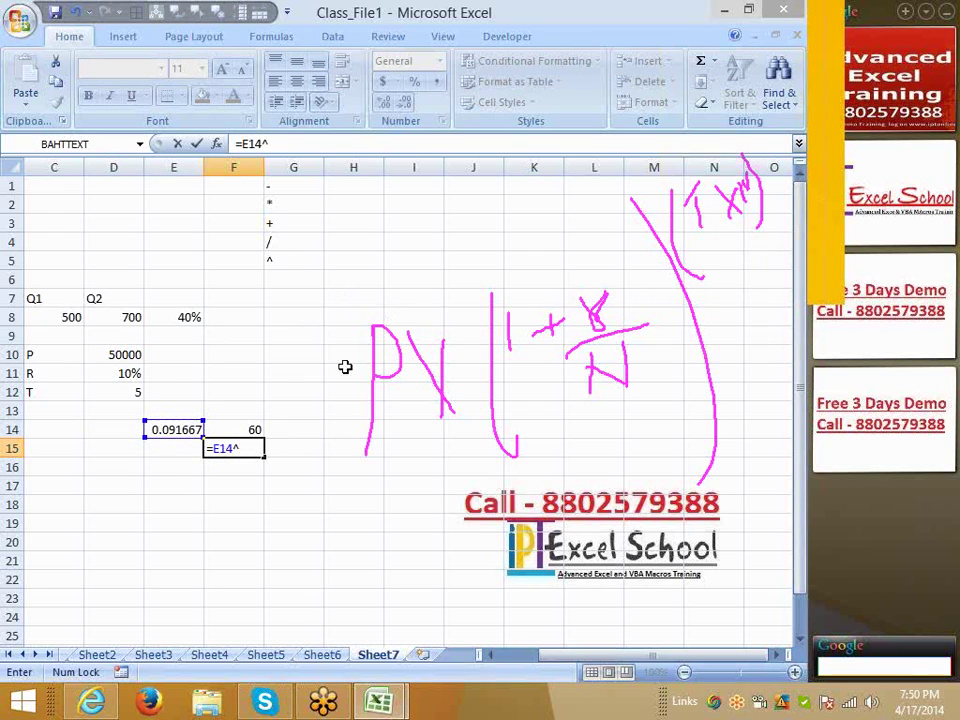
left_click(246, 429)
key("Return")
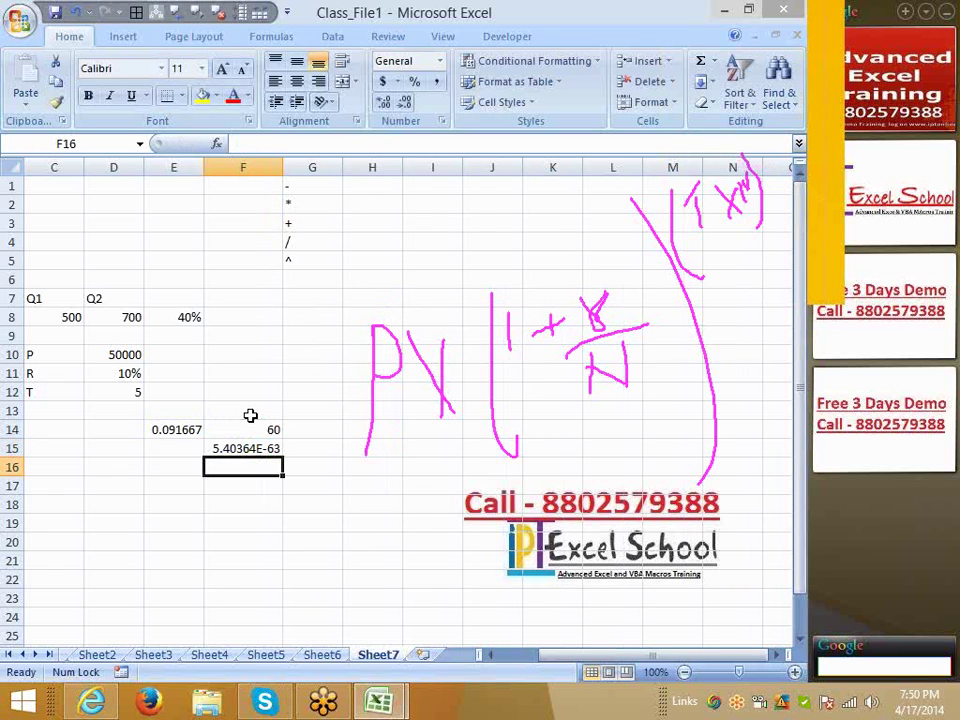
- Enter =D10*F15 in F16 so the final amount shows 2.70182E-58
key("Up")
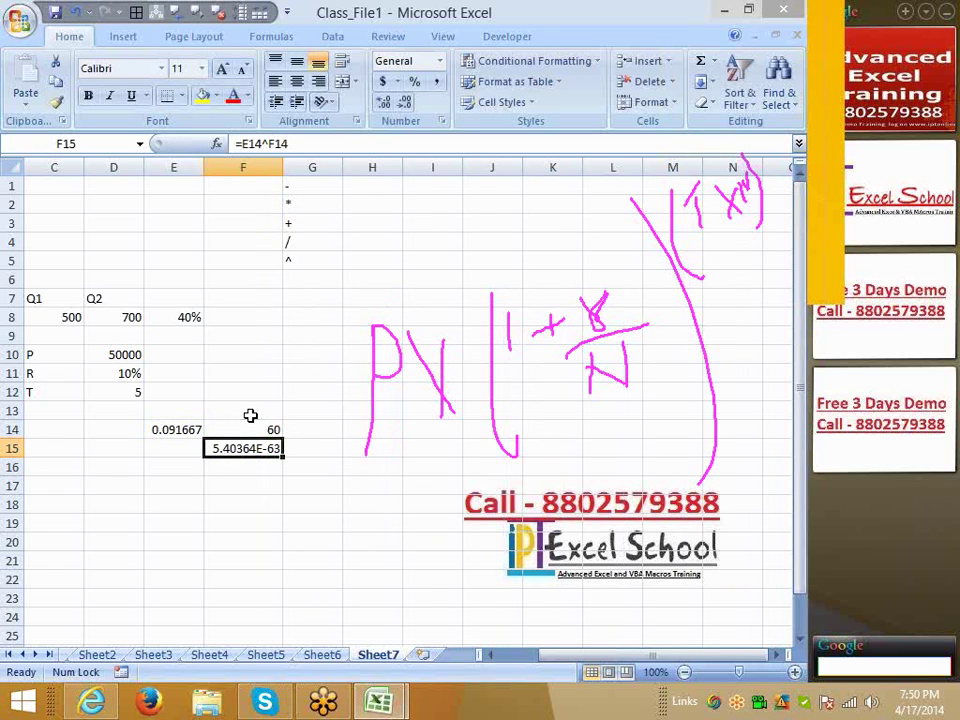
key("Down")
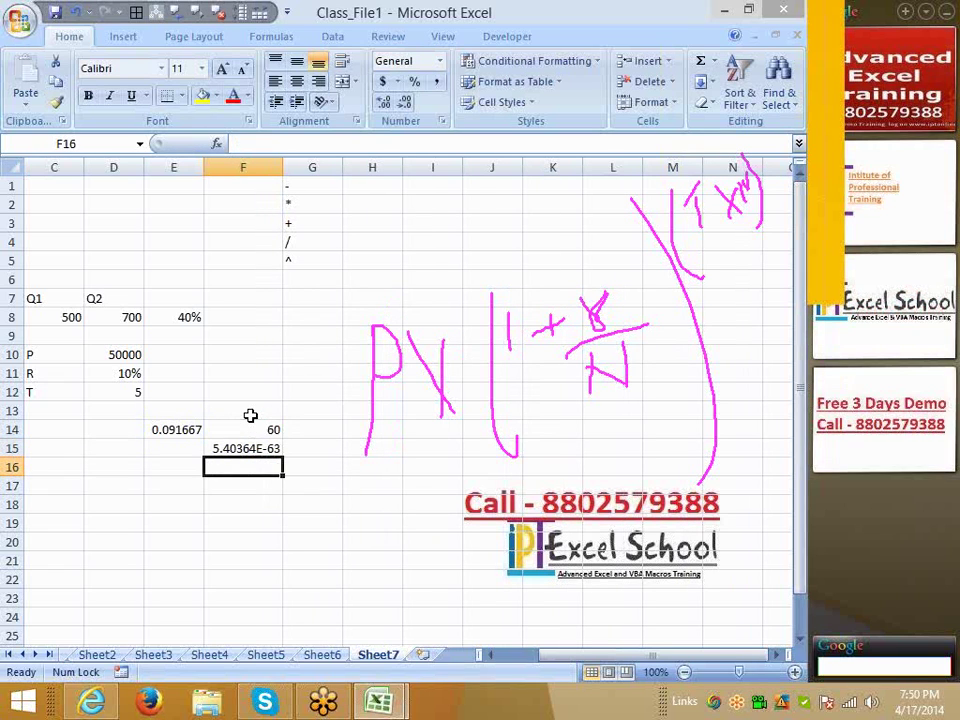
type("=")
key("Up")
key("Up")
key("Up")
key("Up")
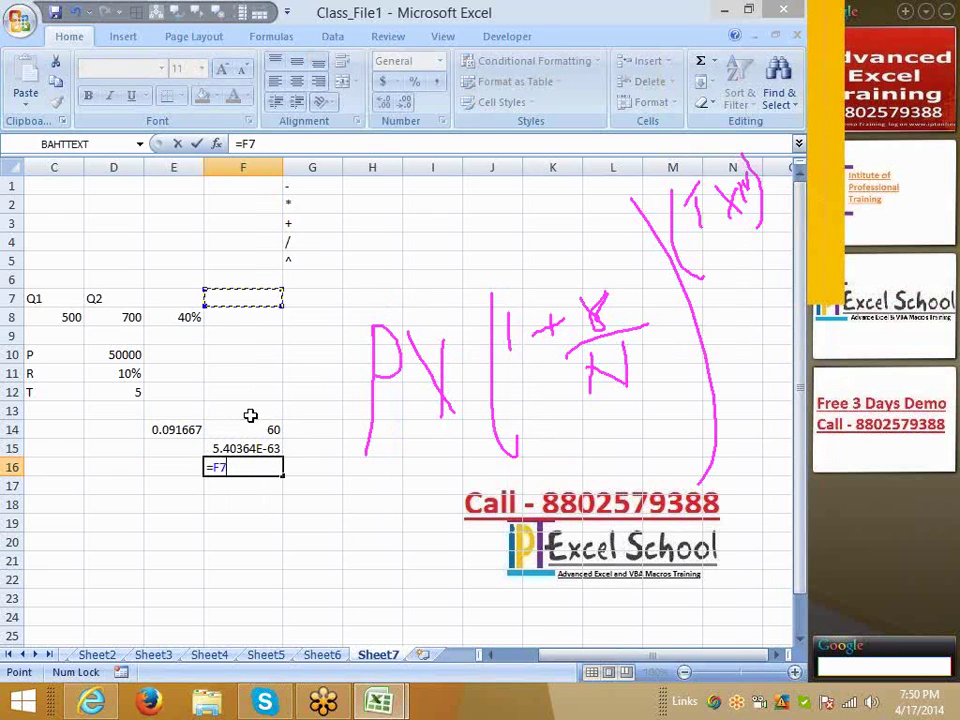
key("Down")
key("Left")
key("Down")
key("Down")
key("Left")
type("*")
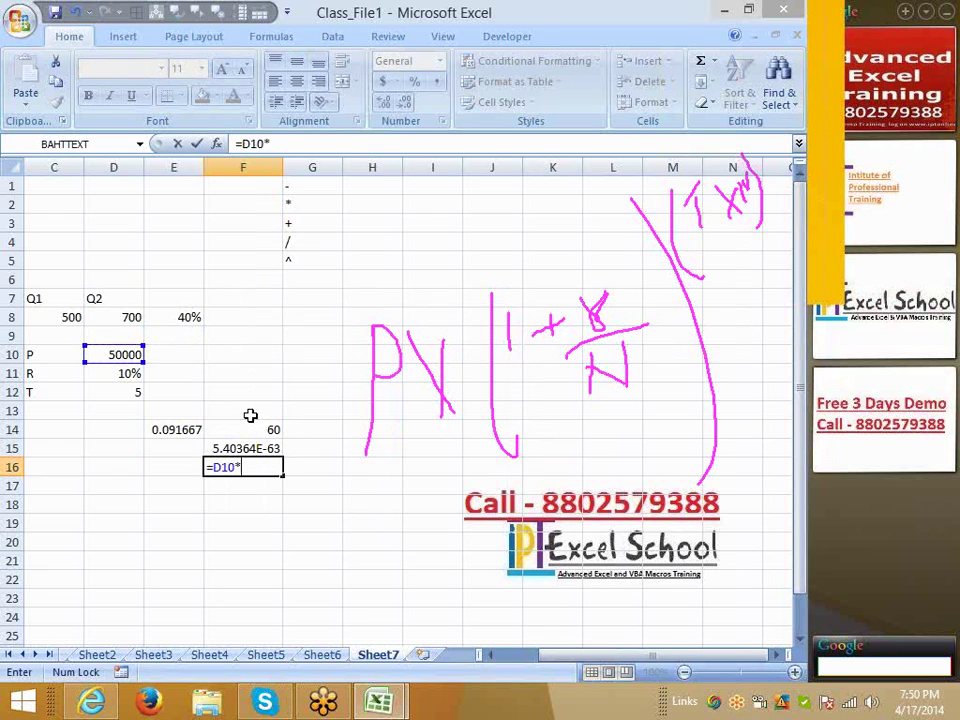
key("Up")
key("Return")
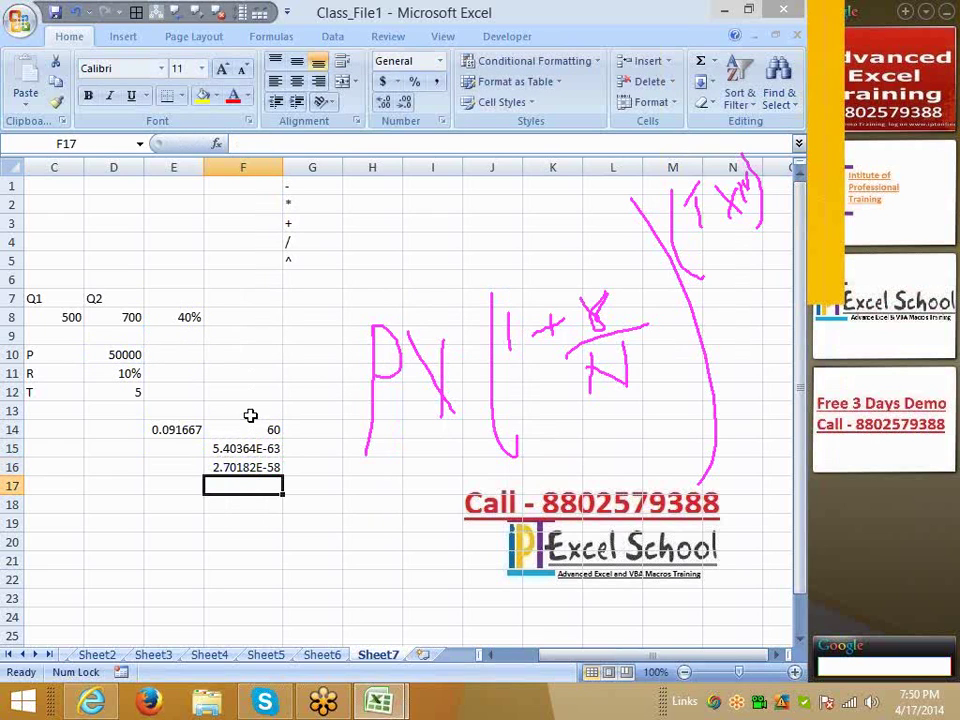
key("Up")
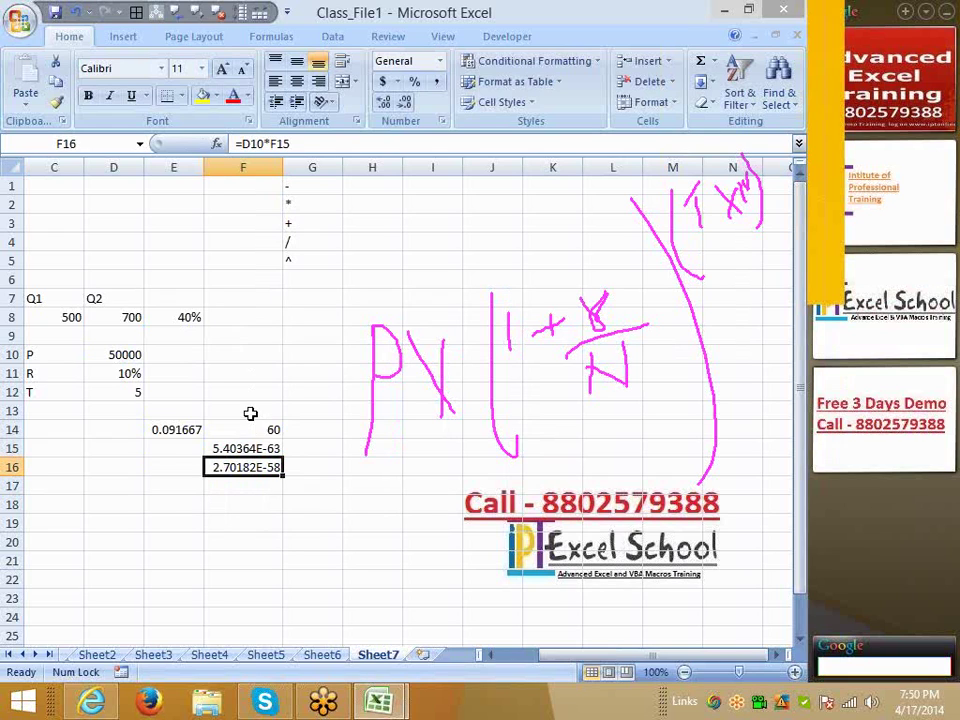
- Check F16's formula =D10*F15 unchanged, then bring up F16's right-click menu
right_click(249, 465)
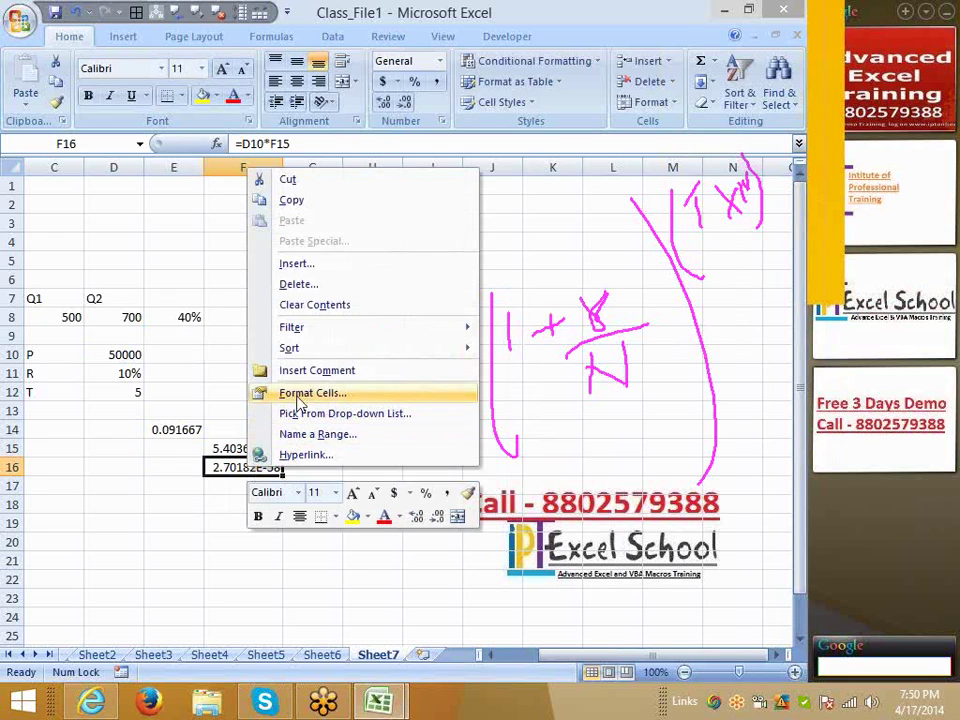
key("Escape")
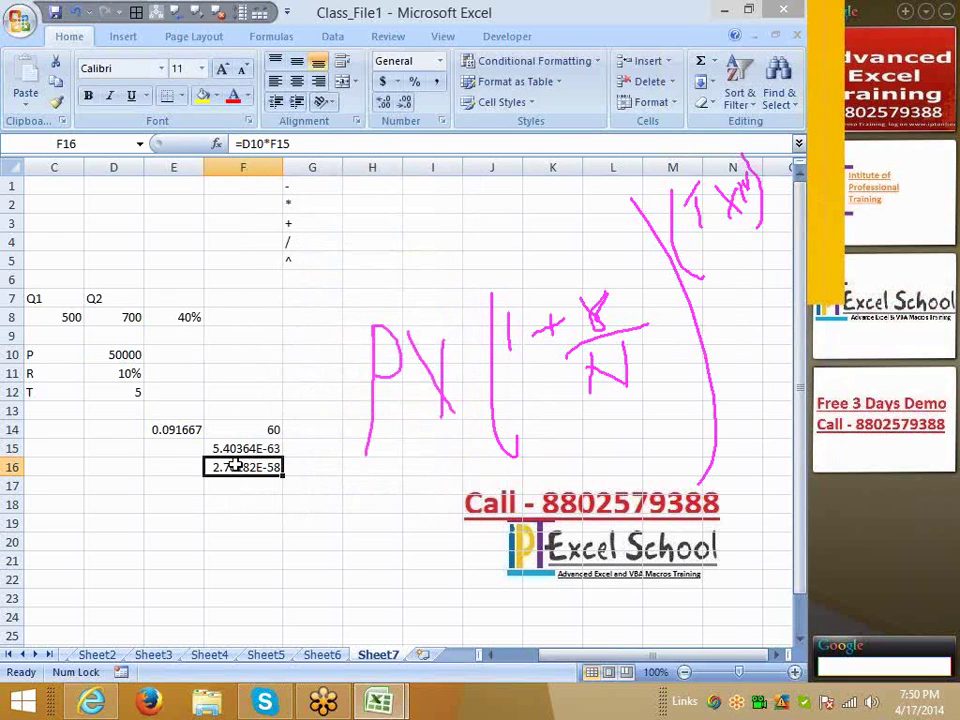
double_click(237, 467)
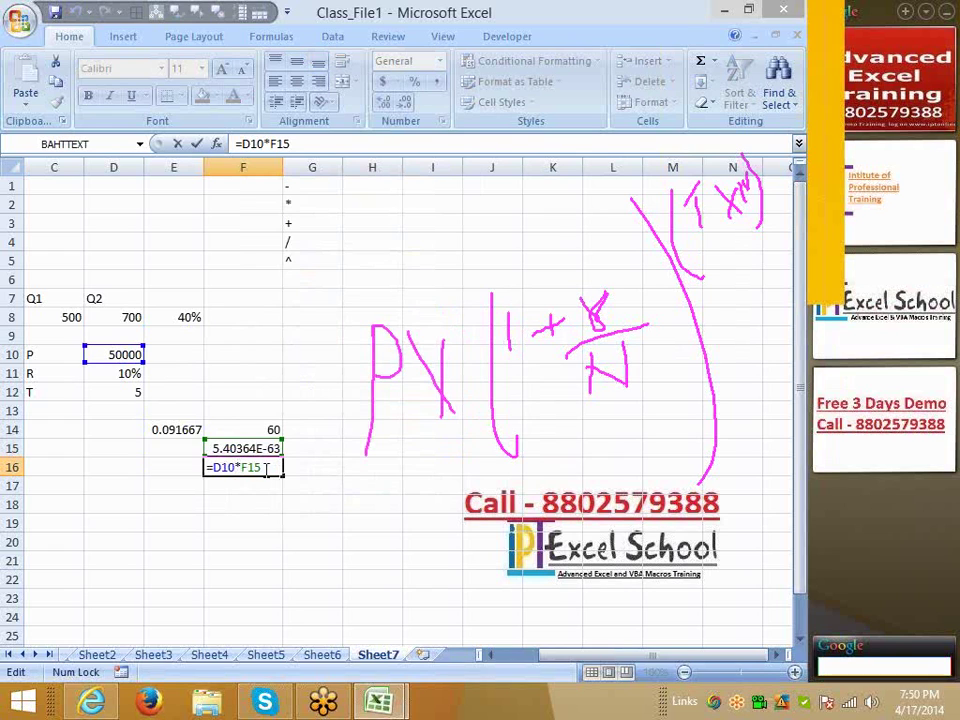
key("Return")
left_click(234, 470)
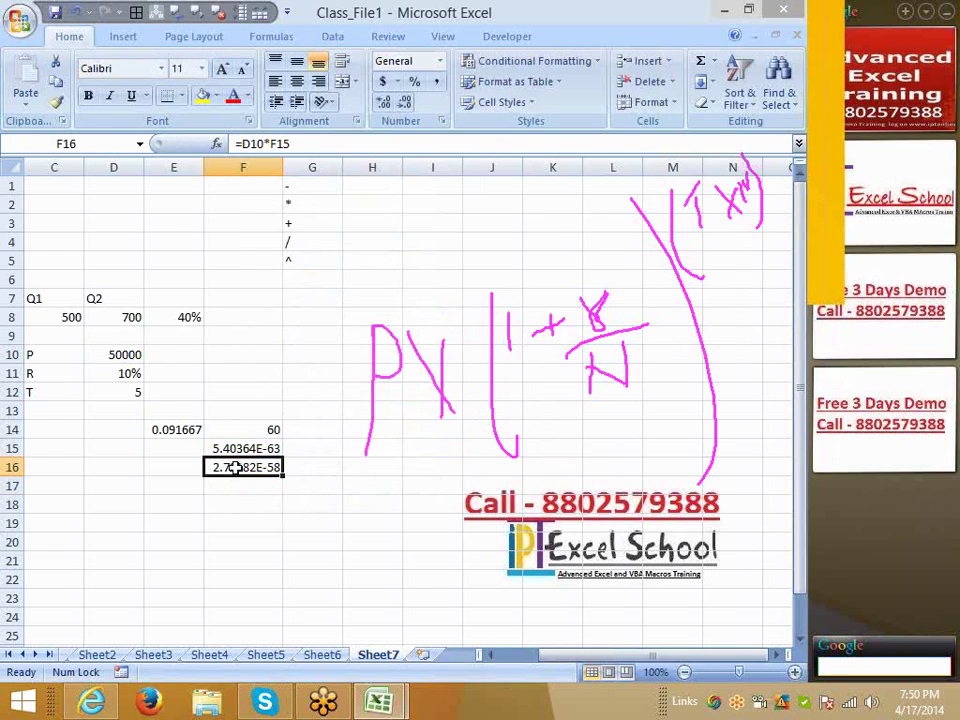
right_click(236, 470)
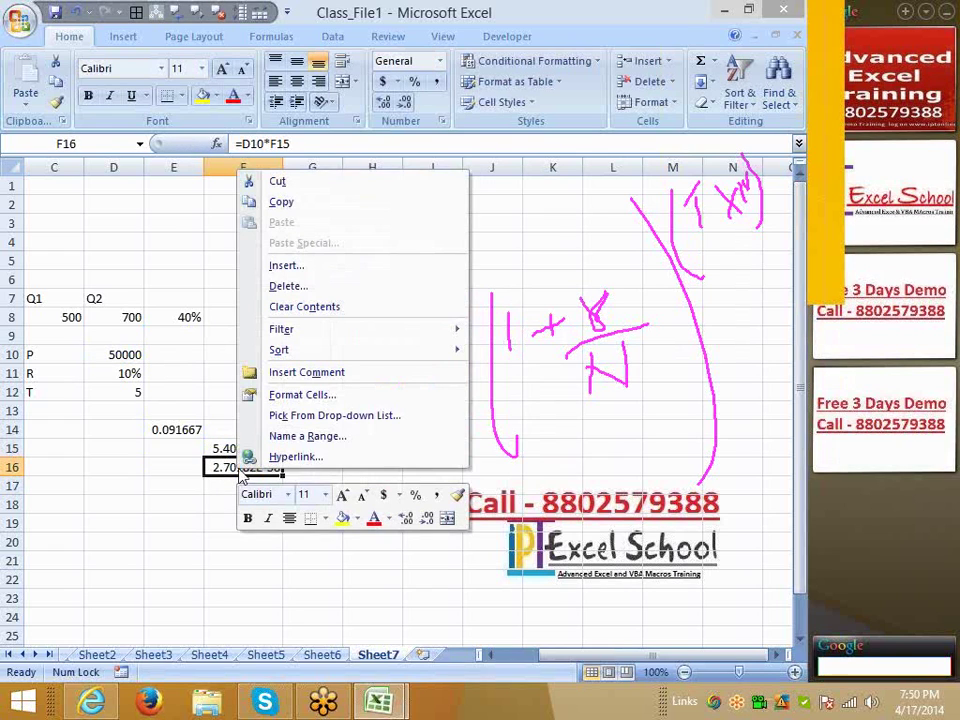
- In Format Cells for F16, try the Number category, then select the Custom Type code for replacement
left_click(302, 395)
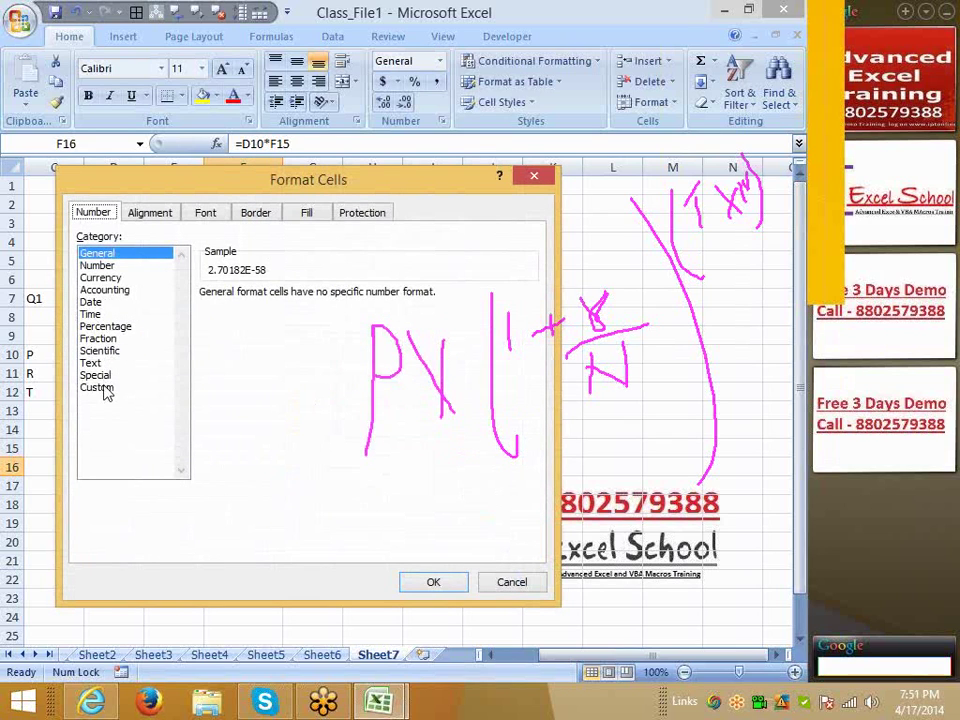
left_click(97, 265)
left_click(247, 366)
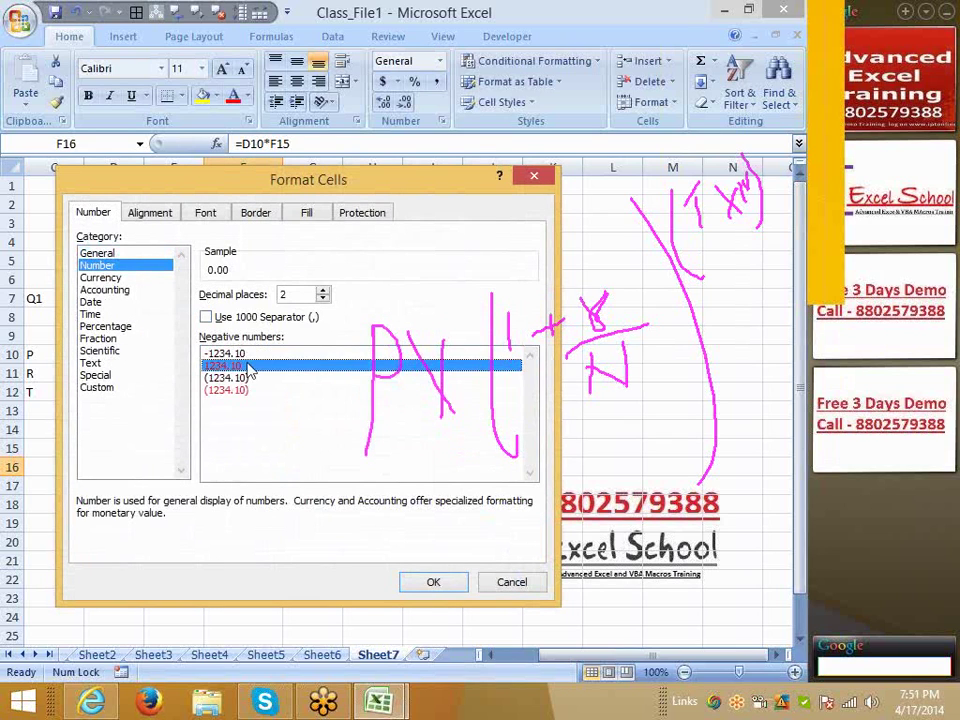
left_click(242, 358)
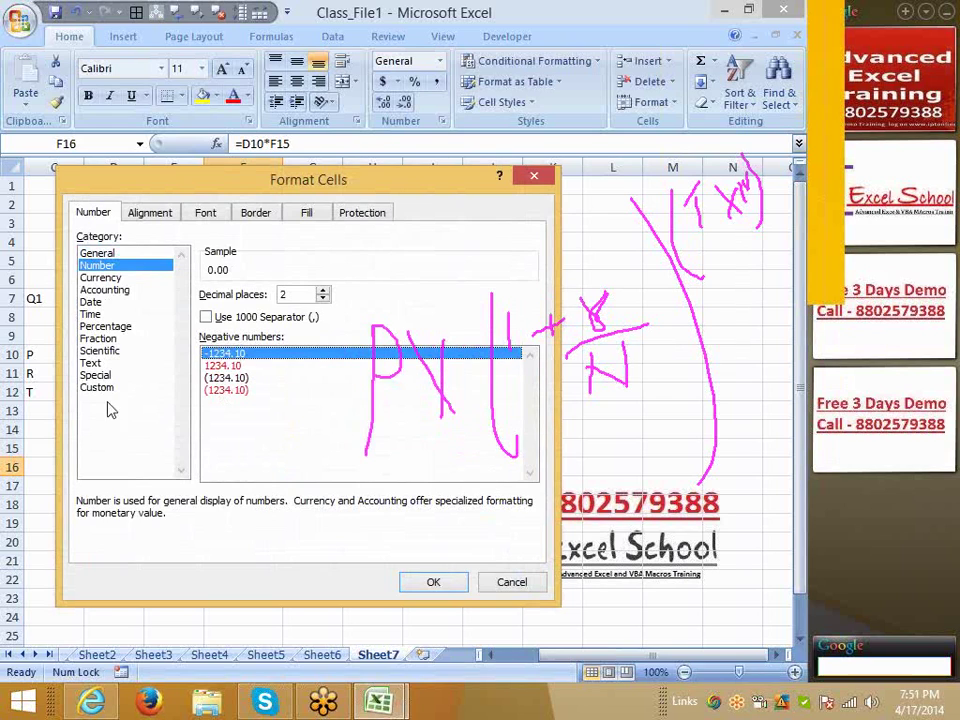
left_click(100, 387)
key("Tab")
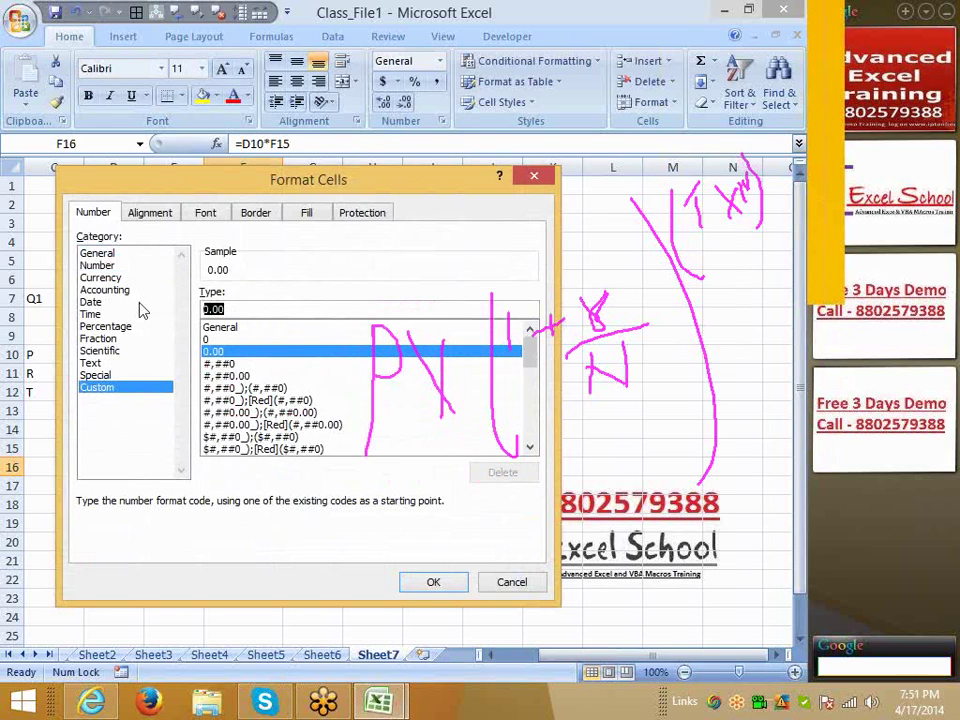
- Apply the custom # format to F16 and copy it onto F15 with Format Painter
type("#")
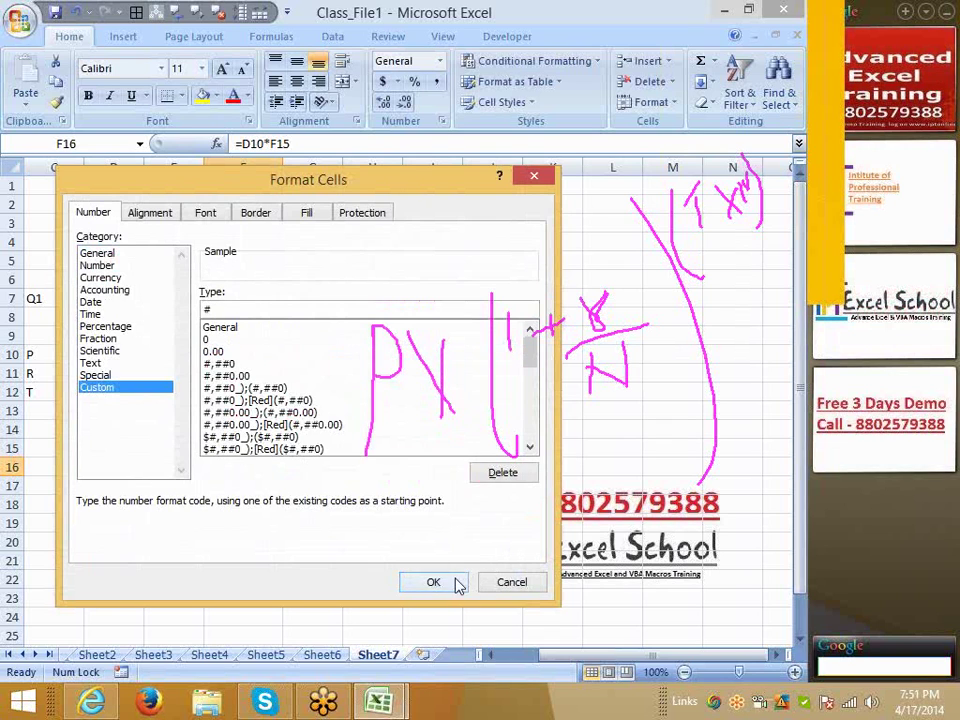
left_click(439, 580)
left_click(291, 508)
left_click(259, 452)
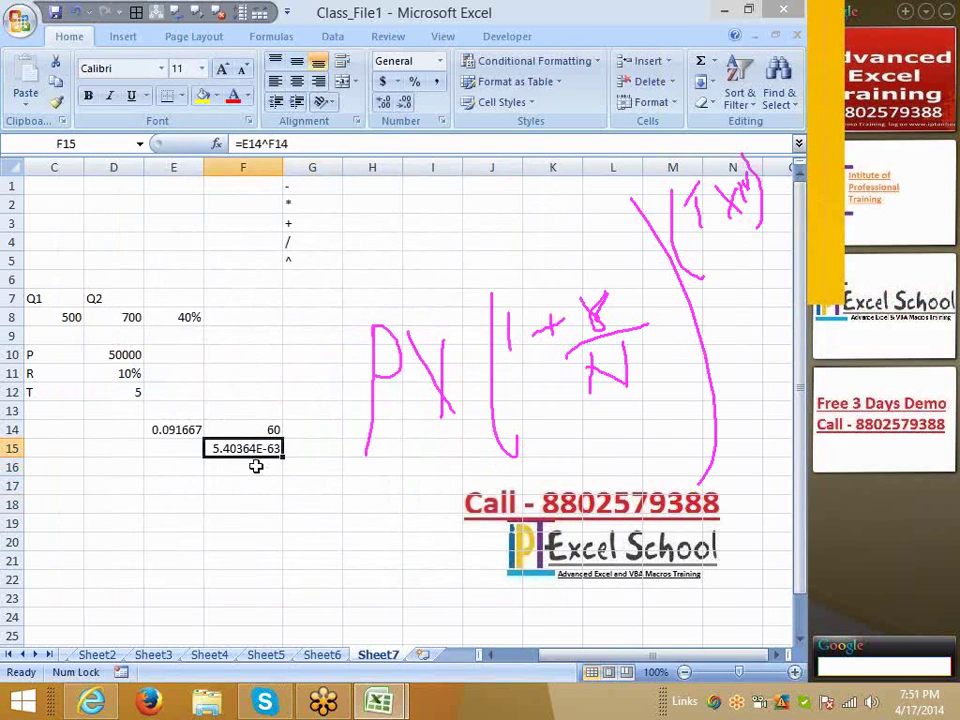
left_click(255, 466)
left_click(57, 105)
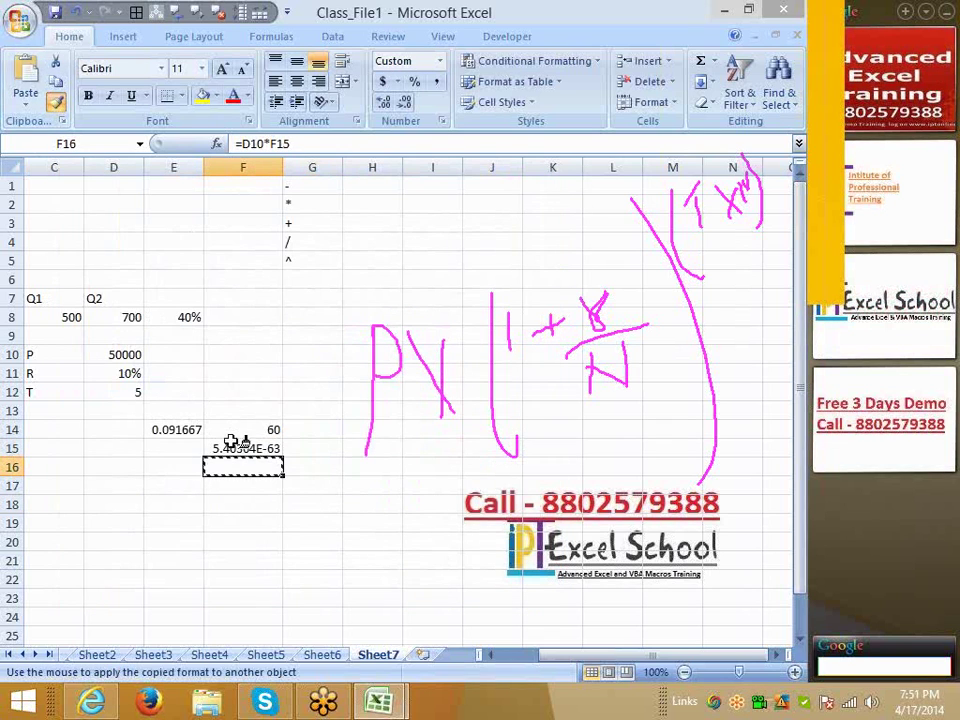
left_click(238, 449)
- Autofit column F, then drag it wider to about 110 pixels
left_click(201, 507)
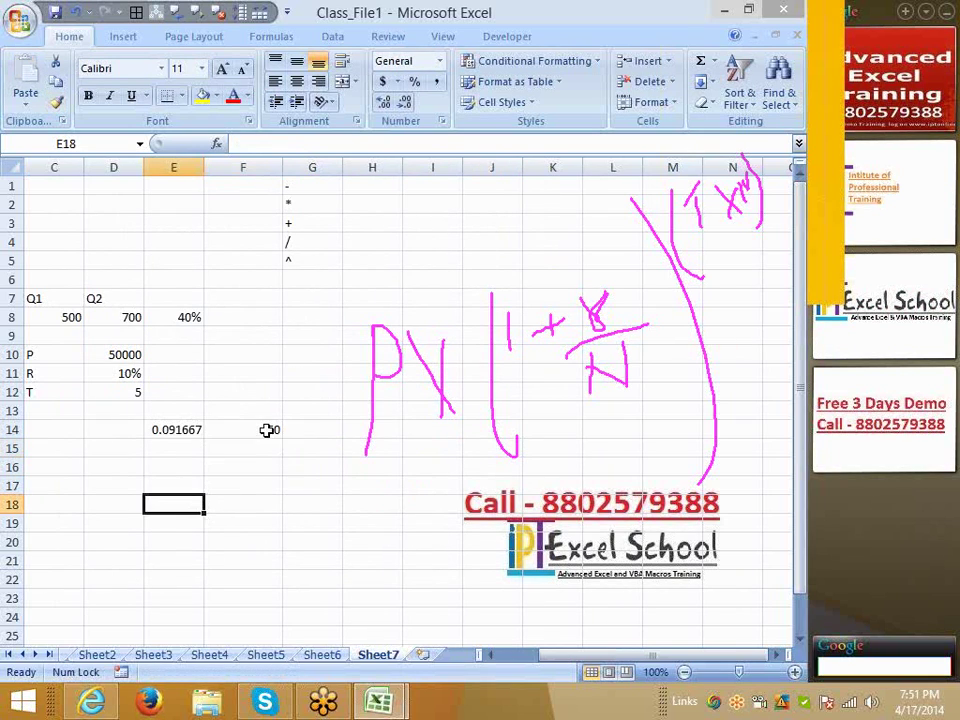
left_click(259, 452)
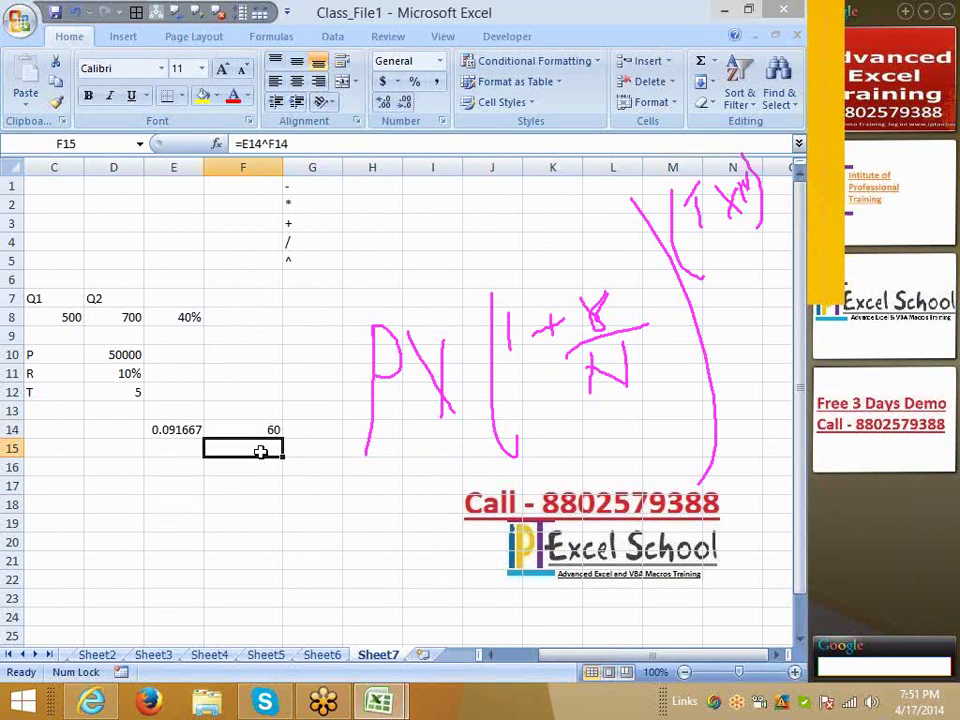
double_click(282, 167)
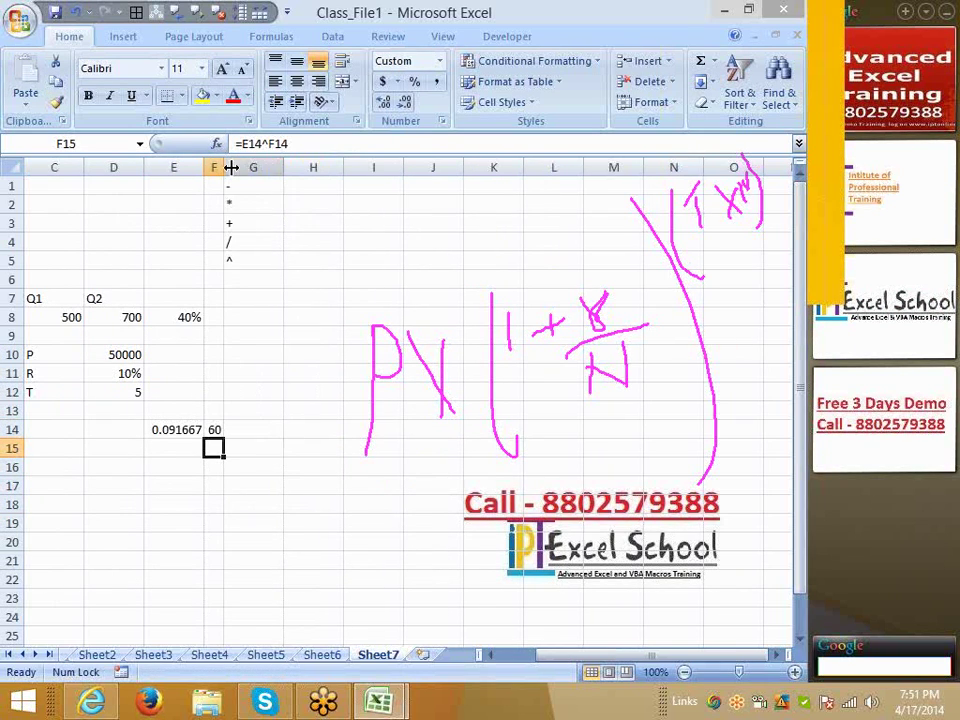
left_click_drag(224, 167, 314, 186)
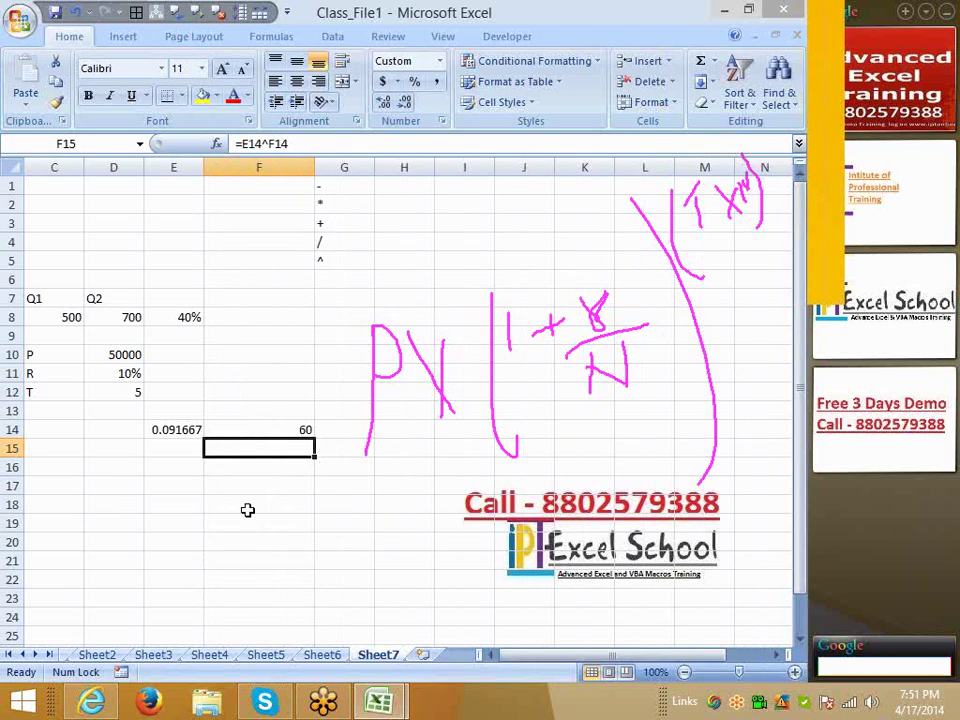
left_click(248, 520)
left_click(262, 447)
double_click(262, 447)
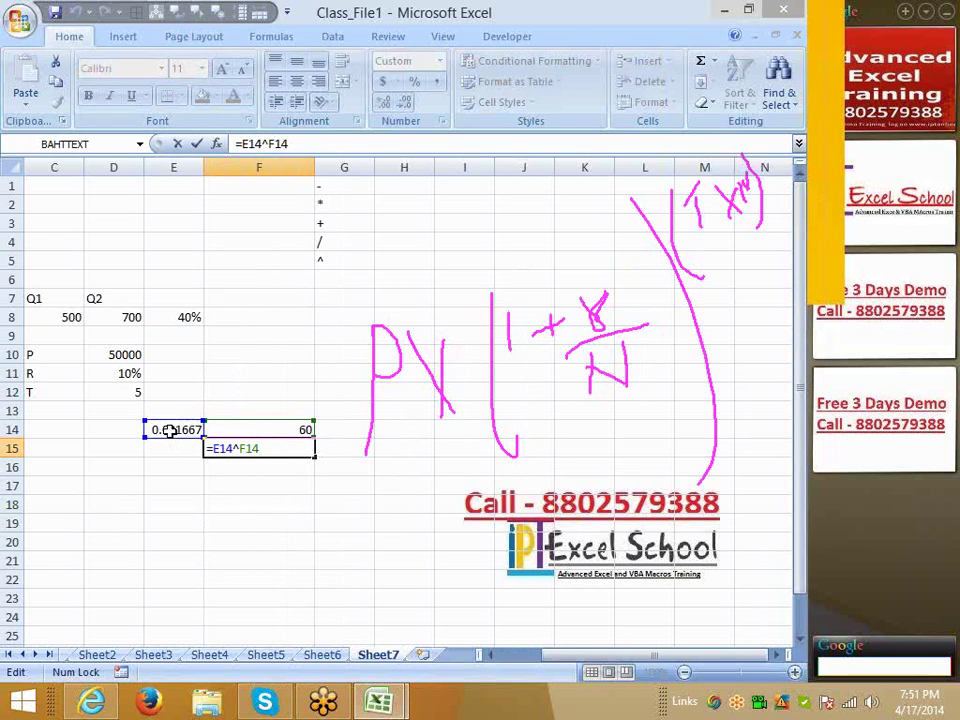
key("Escape")
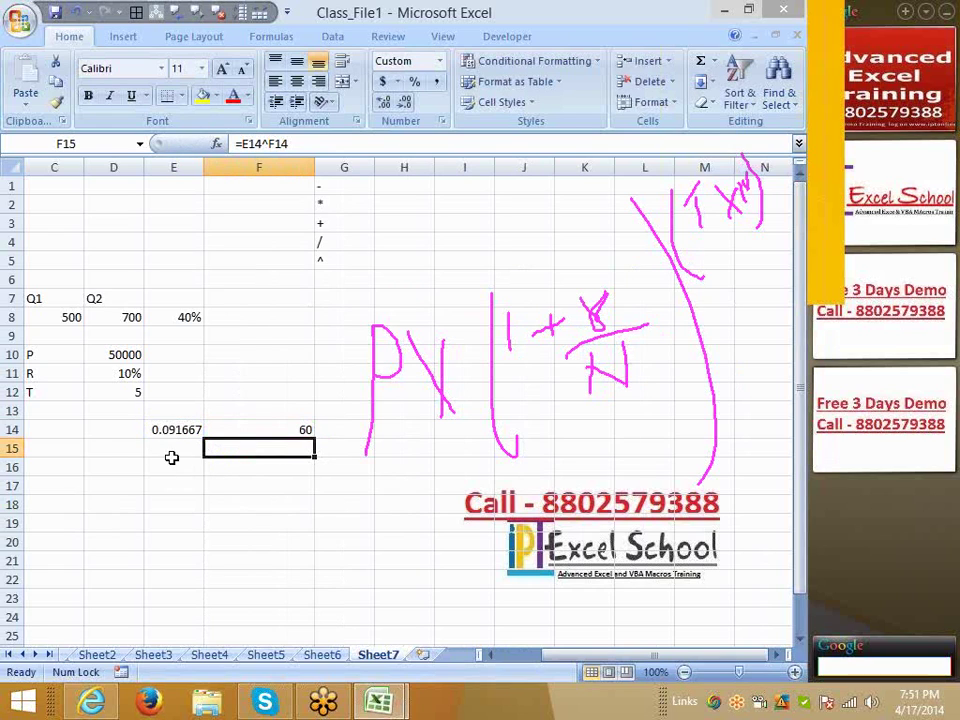
left_click(170, 449)
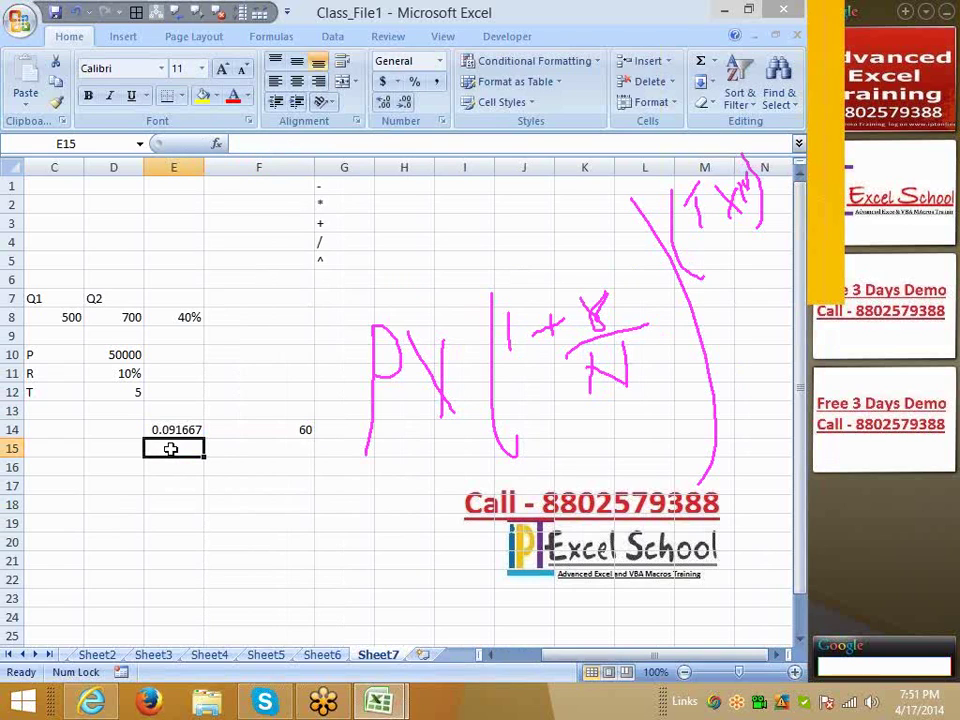
key("Right")
key("Up")
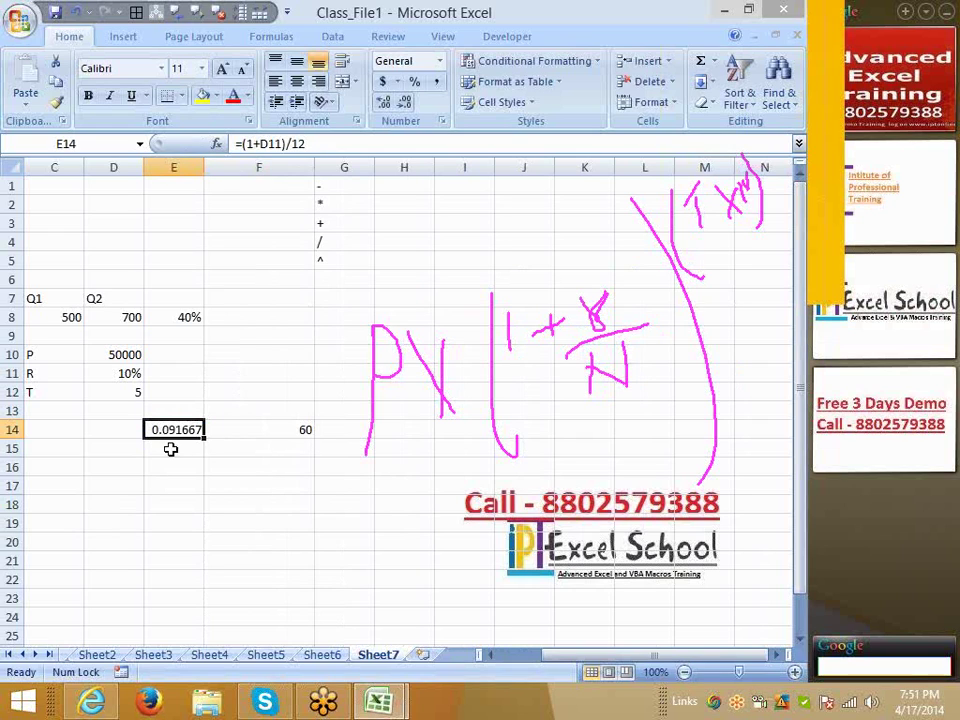
- Rewrite E14 as =(1+(D11/12)) and accept the bracket correction, giving 1.008333
left_click(262, 143)
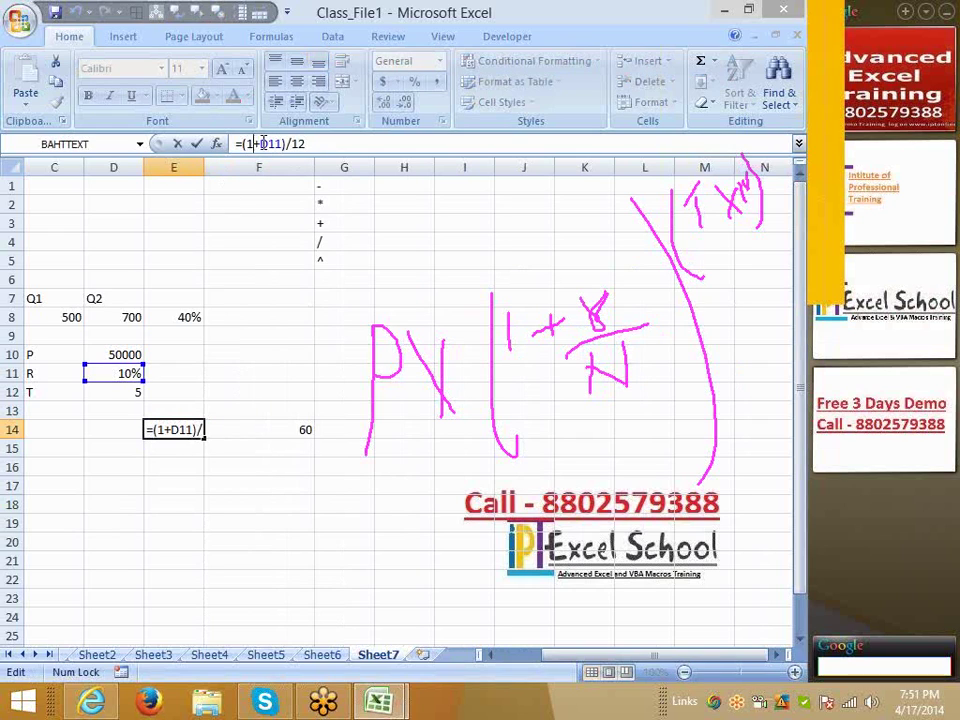
left_click(288, 145)
key("Left")
key("Left")
key("Left")
type("(")
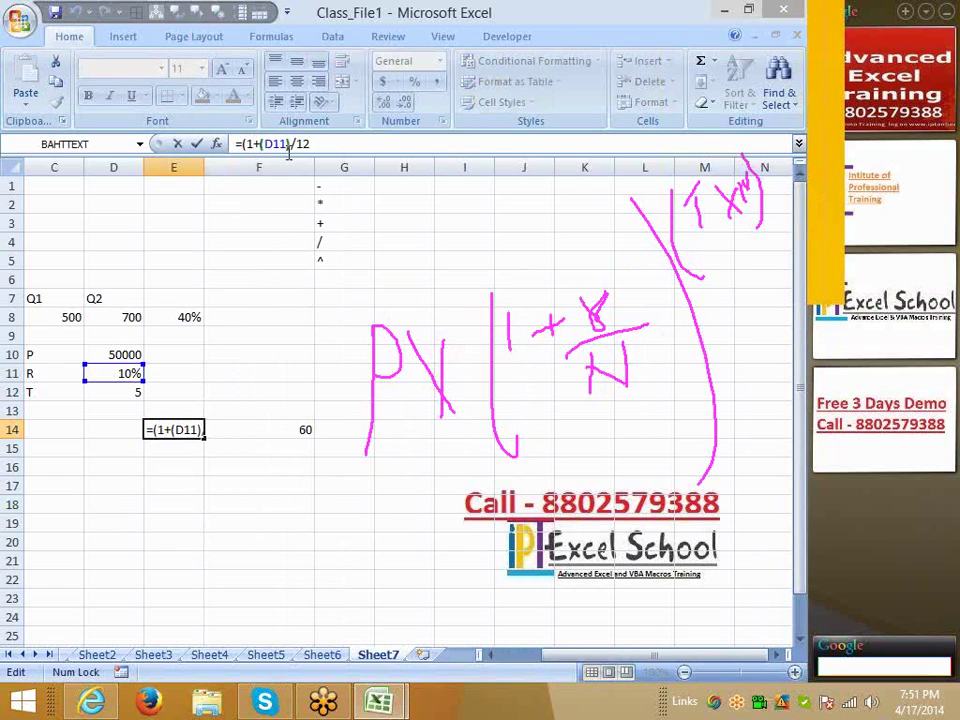
key("Right")
key("Right")
key("Right")
key("Right")
key("BackSpace")
key("Right")
key("Right")
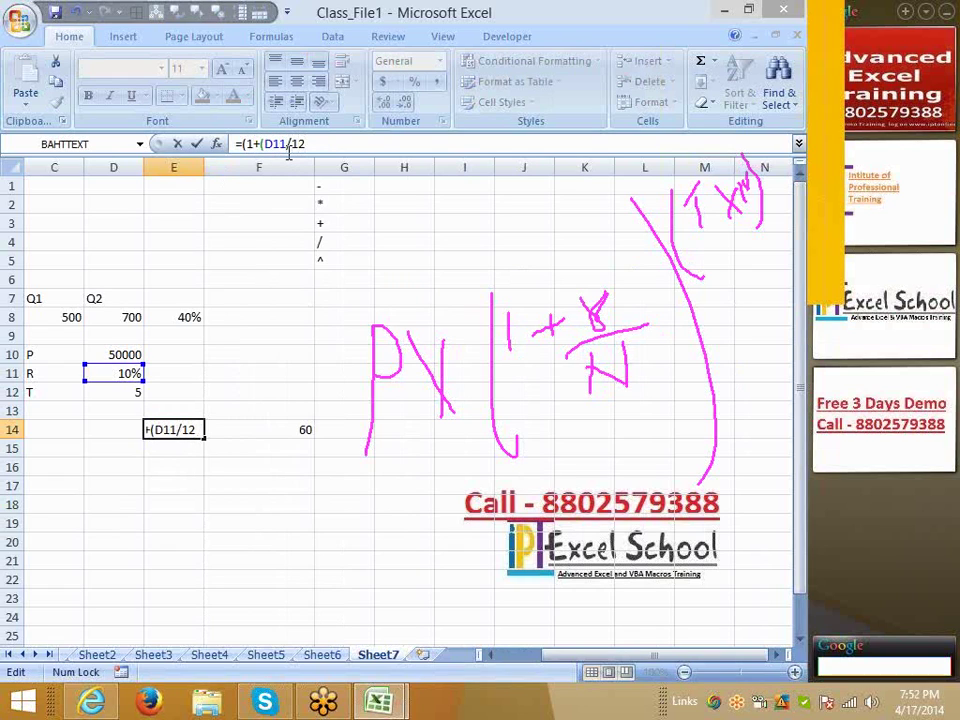
type(")")
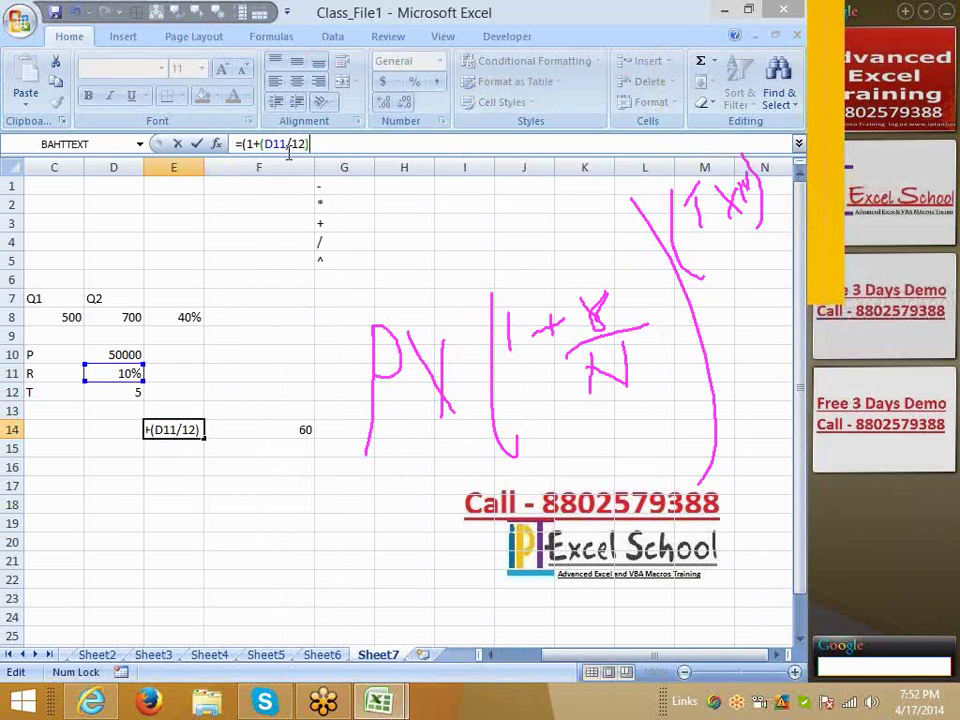
key("Return")
key("Return")
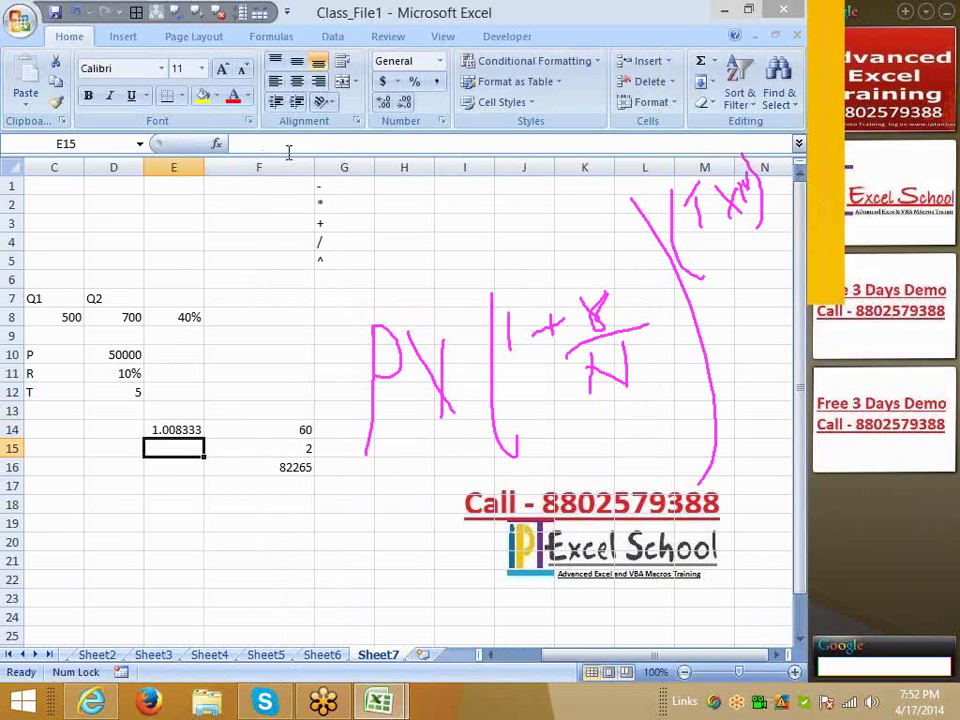
key("Up")
key("Right")
key("Down")
key("Down")
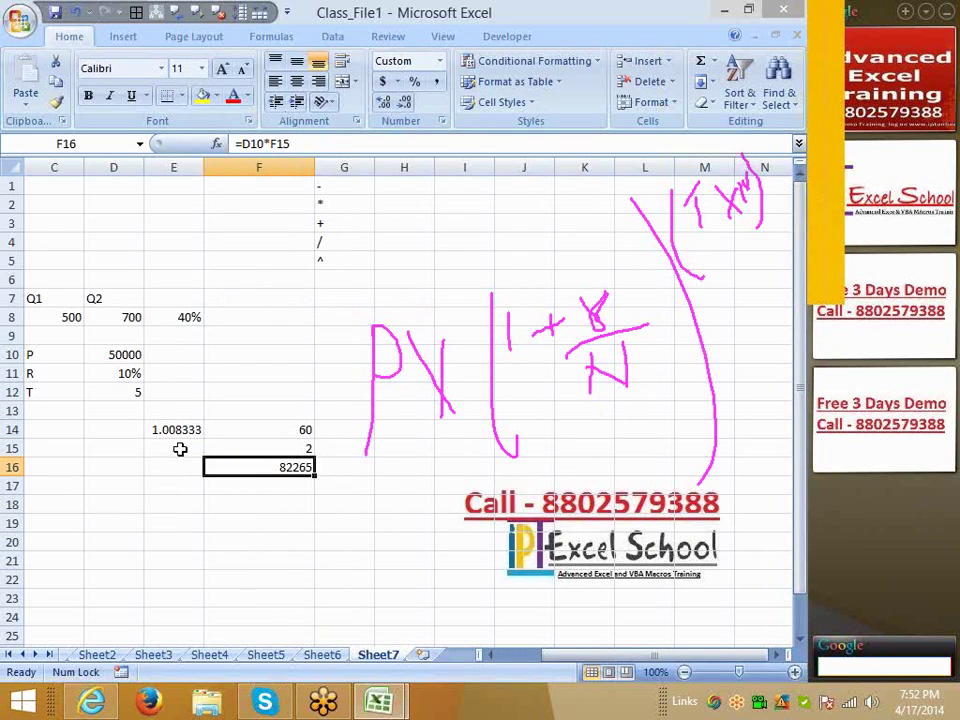
- Review the formulas in E14, F14, F15 and F16 without changing them
left_click(178, 411)
left_click(176, 428)
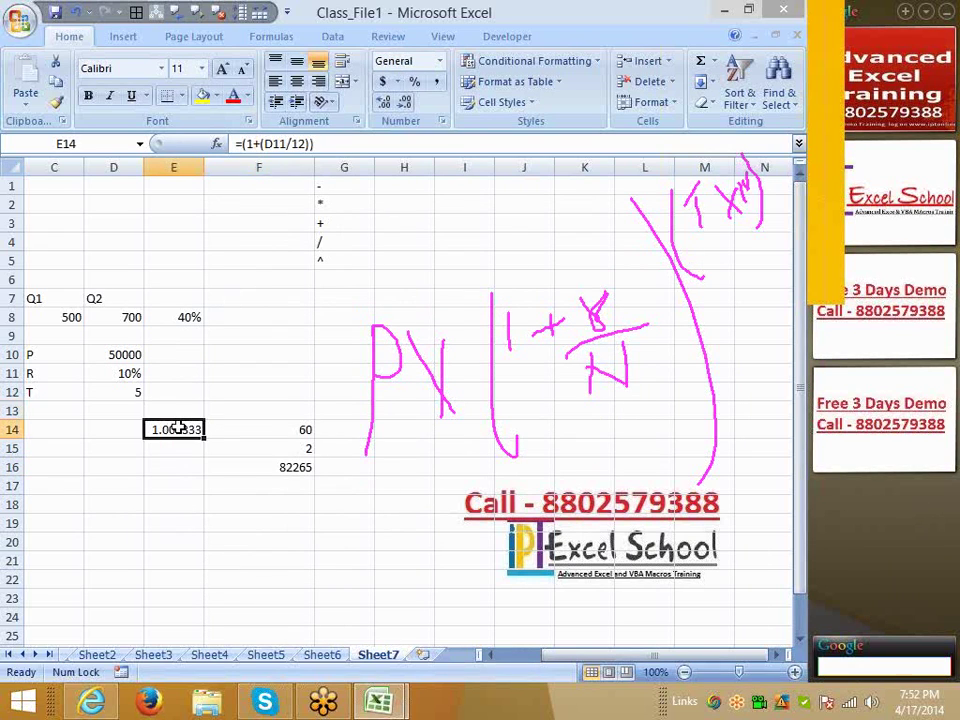
left_click(253, 431)
left_click(266, 450)
left_click(270, 467)
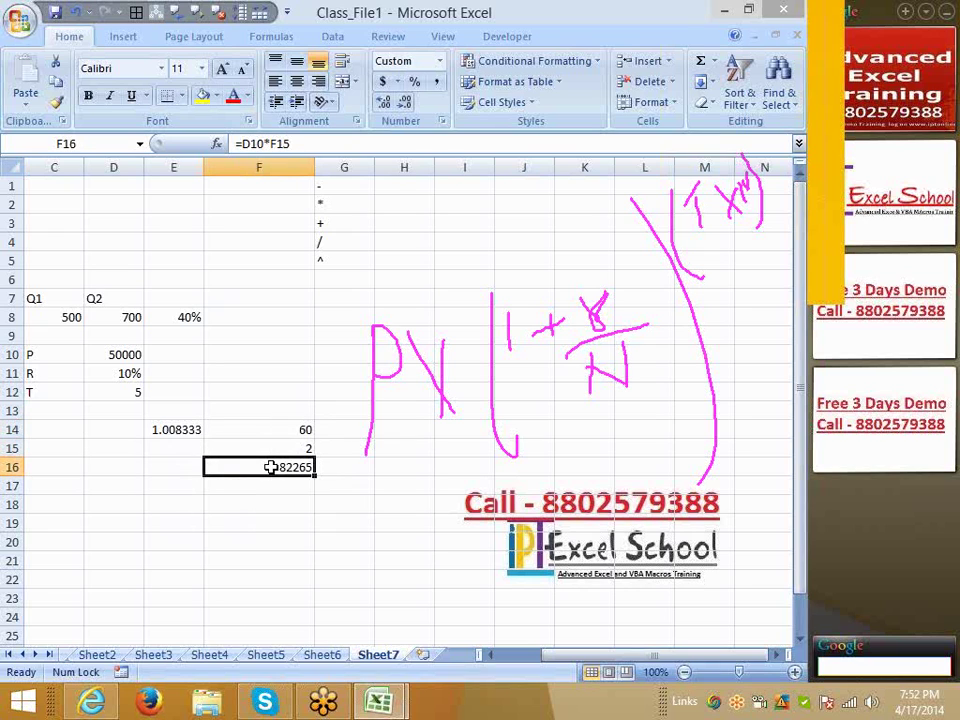
left_click(154, 414)
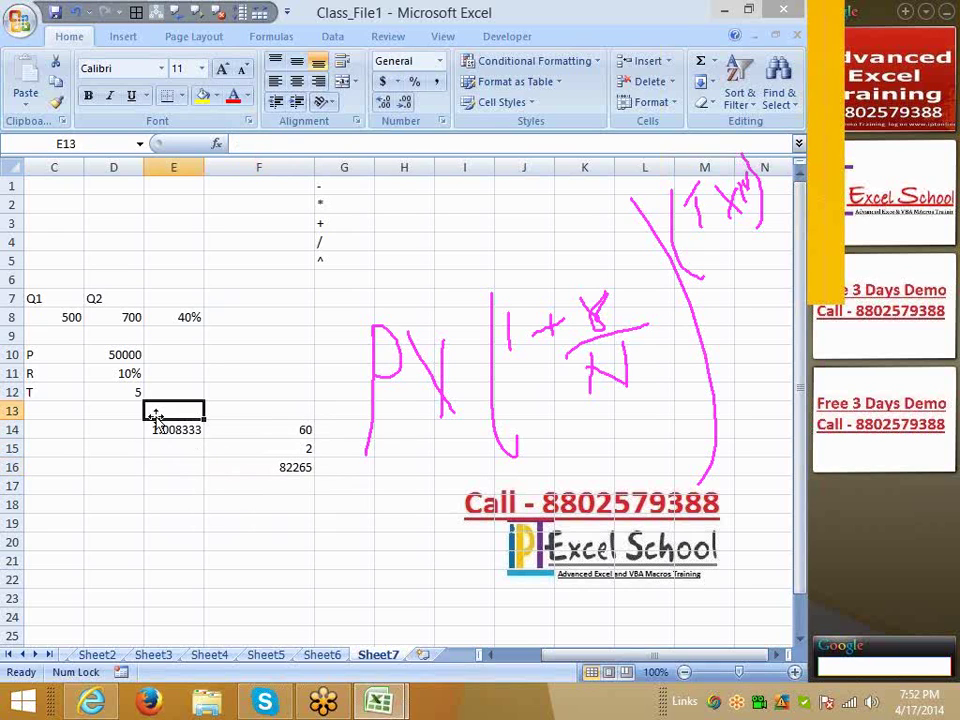
left_click(165, 431)
double_click(277, 426)
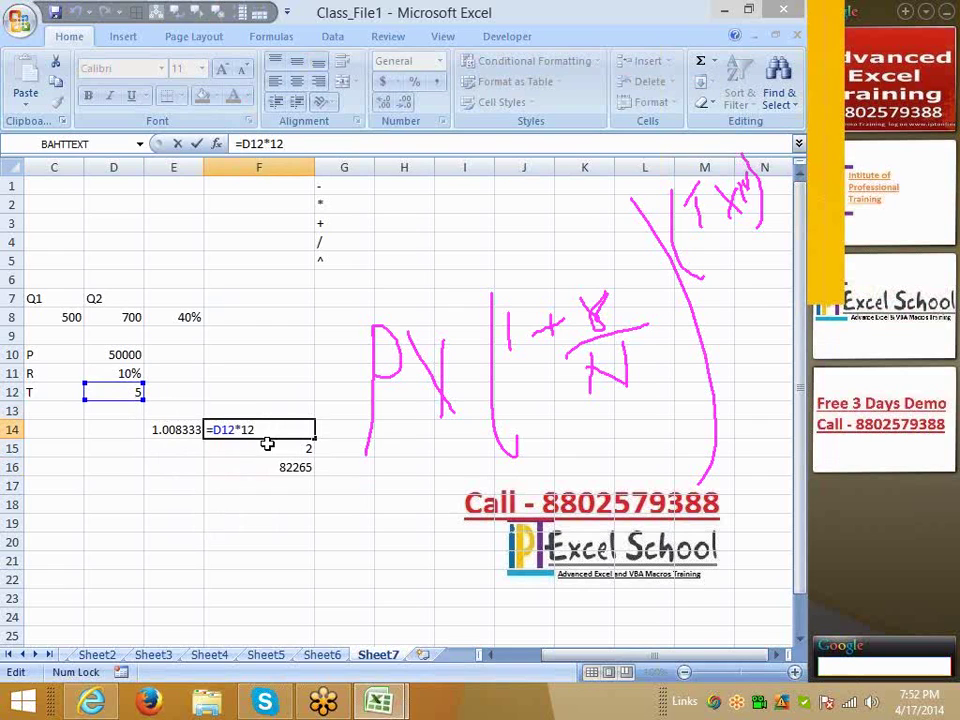
key("Escape")
left_click(268, 446)
double_click(268, 446)
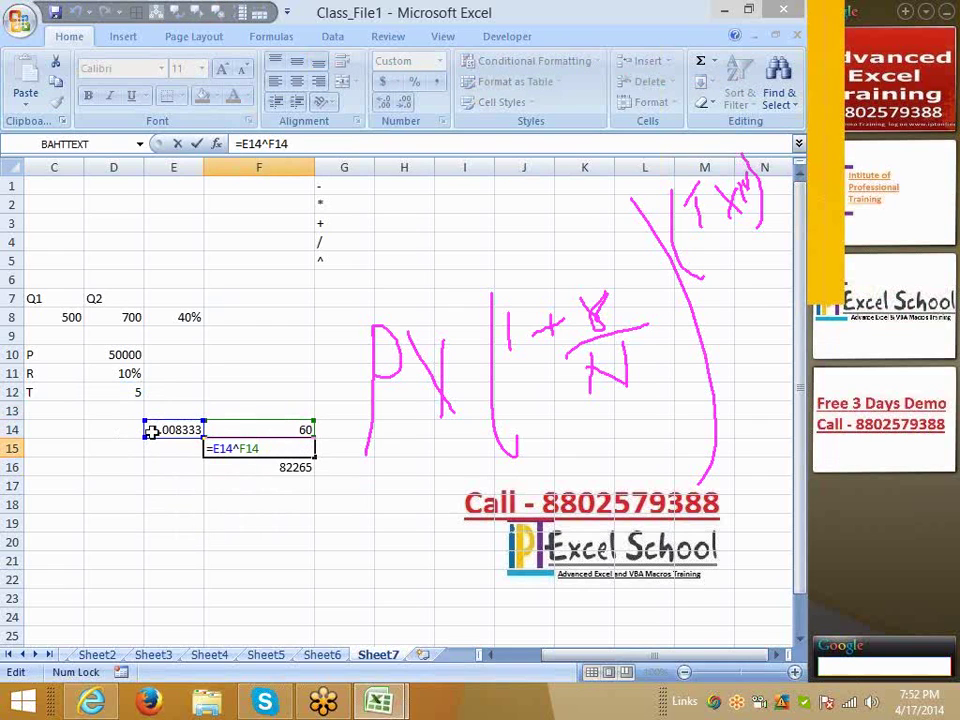
key("ctrl+Return")
- Copy (1+(D11/12)) from E14 and substitute it for E14 in F15's formula
left_click(173, 429)
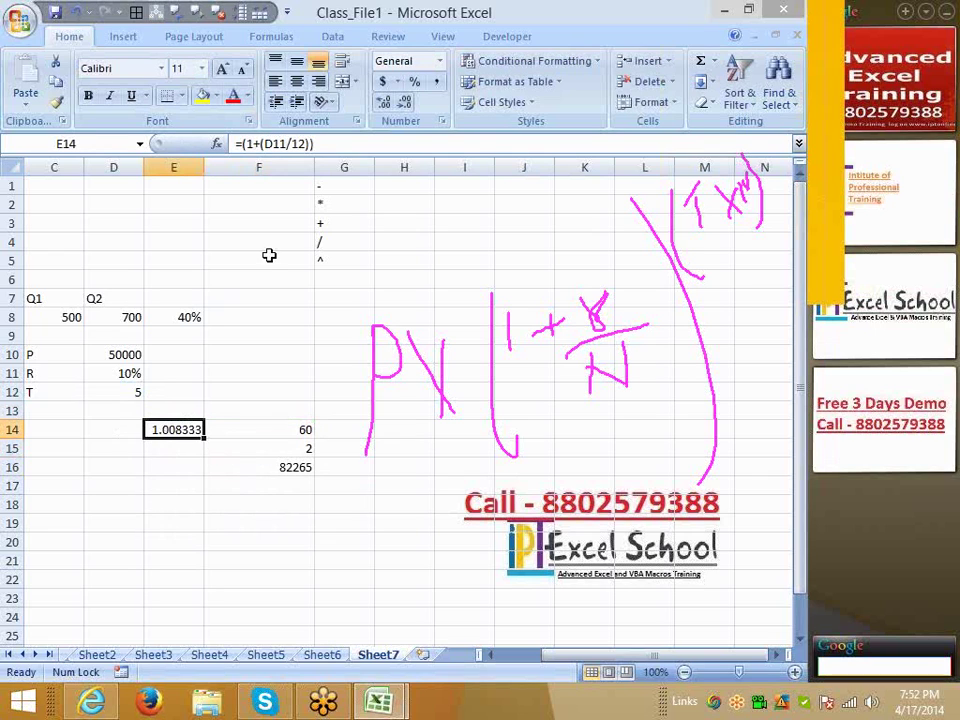
left_click_drag(240, 144, 262, 144)
left_click_drag(326, 150, 363, 152)
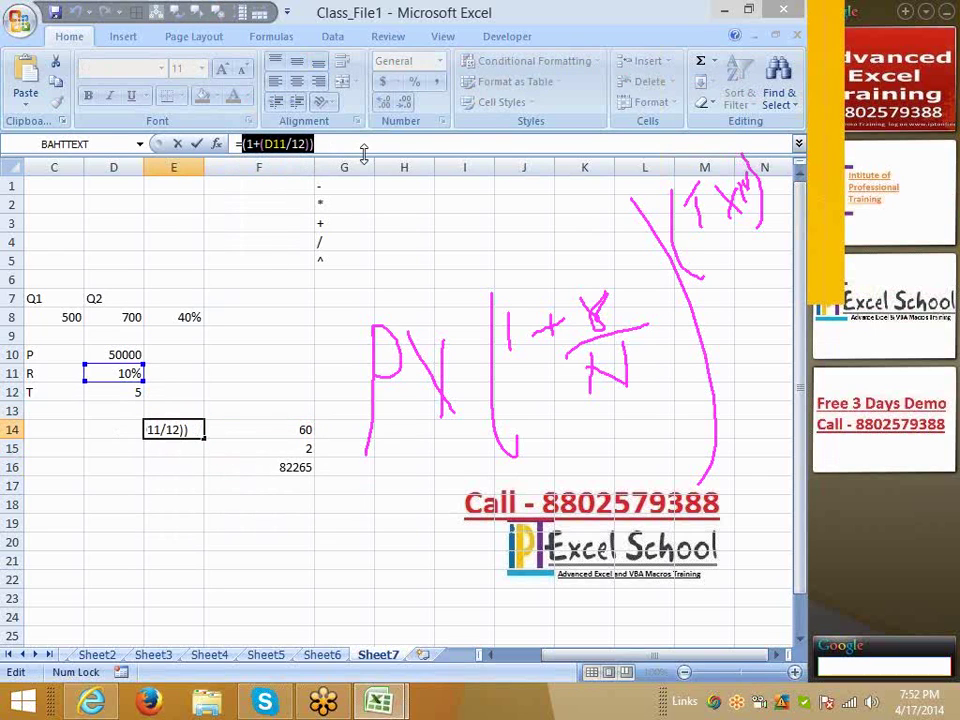
key("ctrl+Return")
left_click(300, 455)
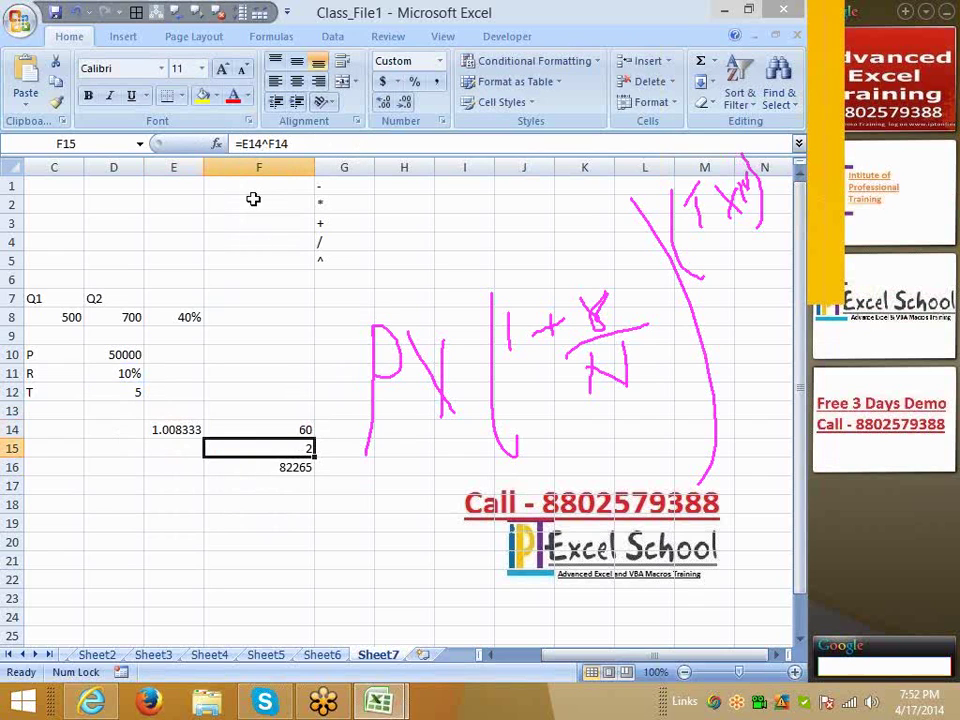
key("F2")
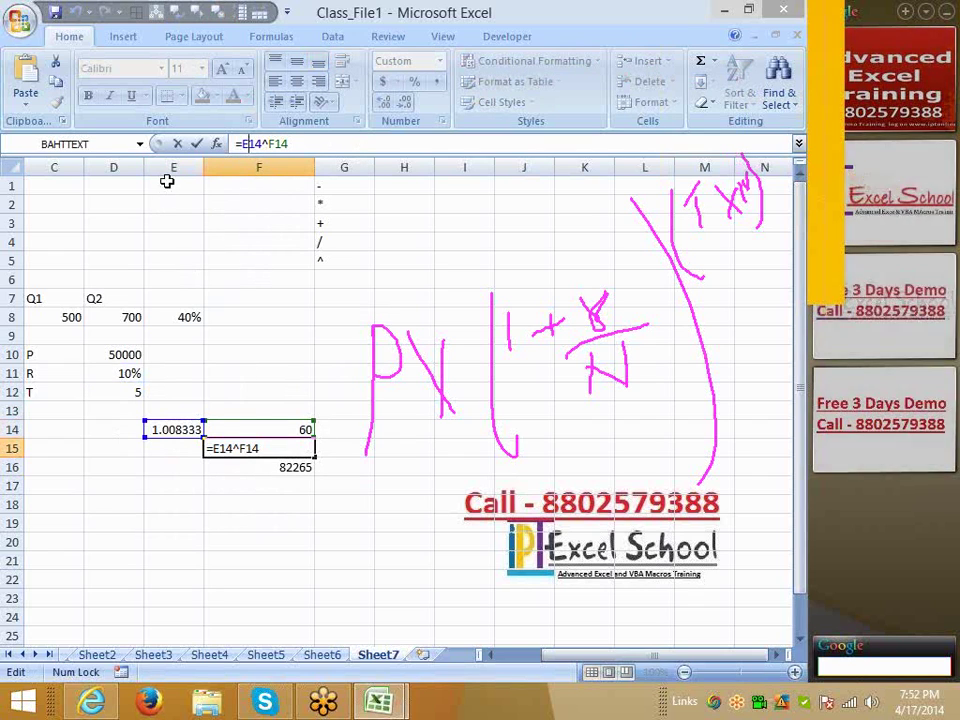
left_click(250, 143)
double_click(250, 143)
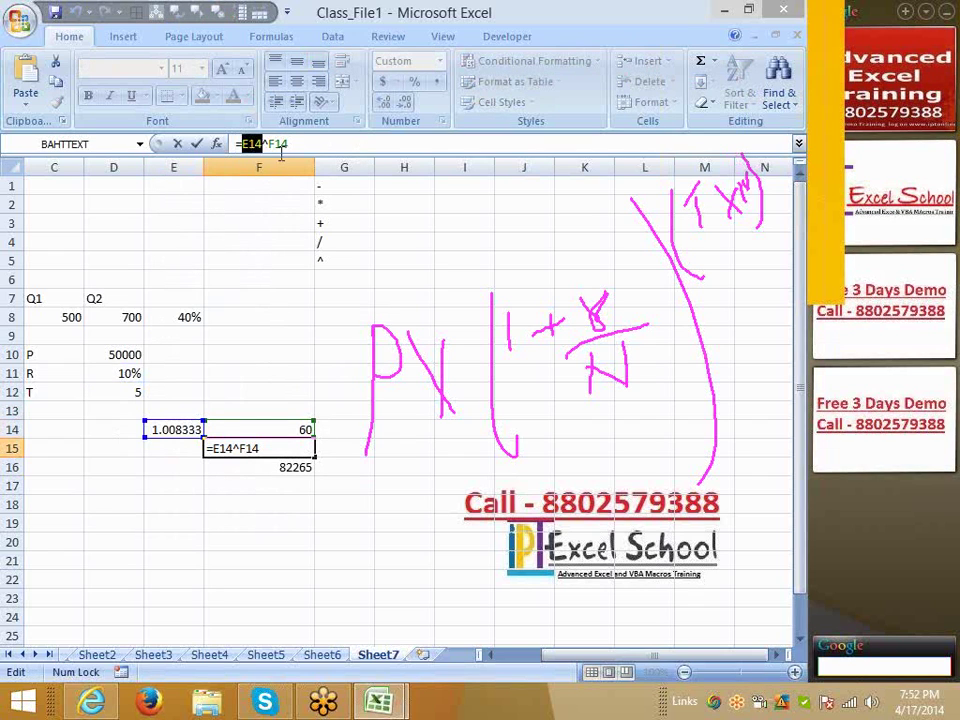
type("(1+(D11/12))")
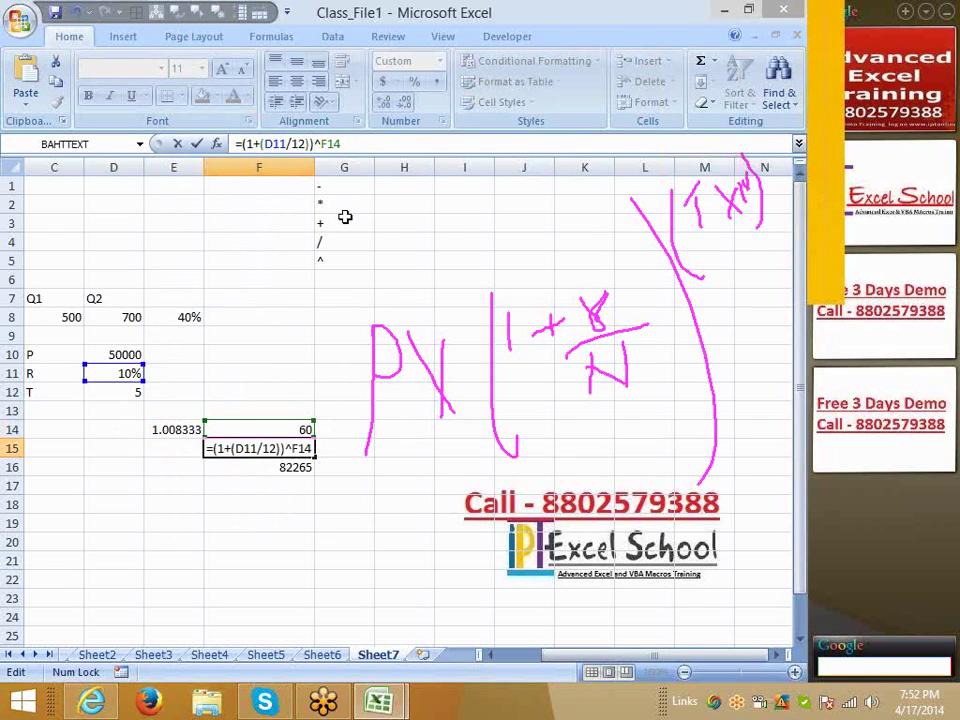
key("Return")
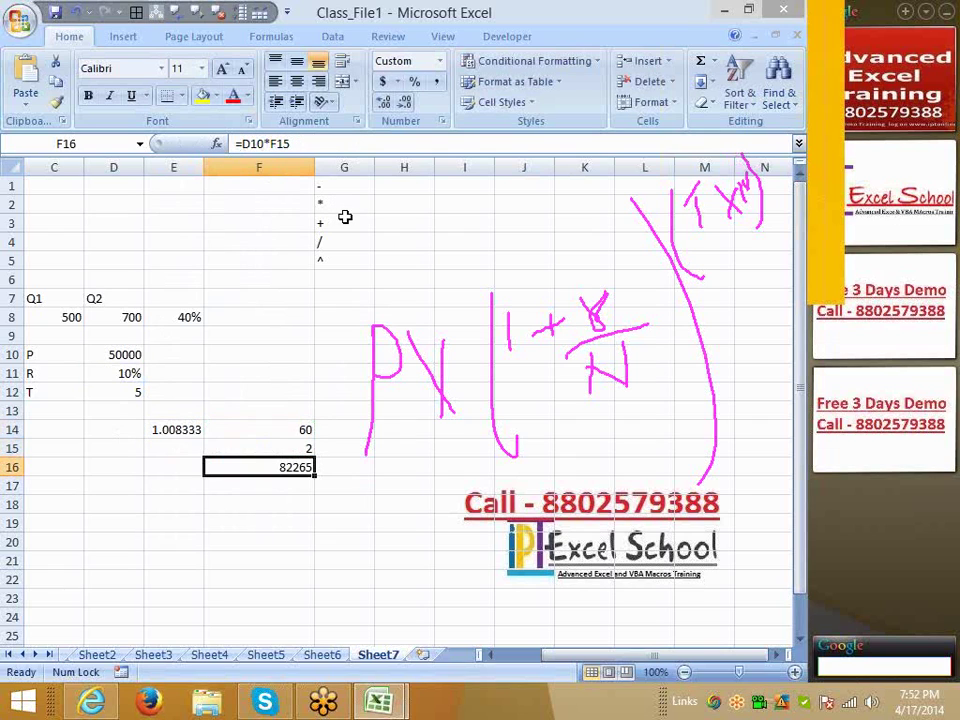
- Recheck F15's new formula, then delete the helper value in E14
left_click(293, 449)
double_click(293, 449)
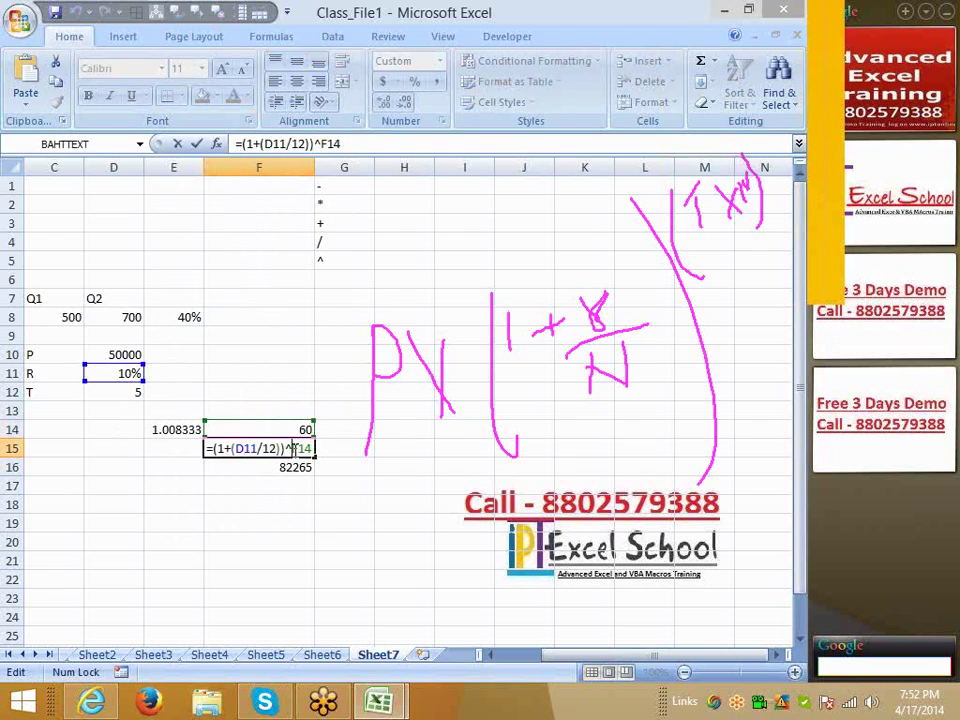
key("Escape")
left_click(173, 430)
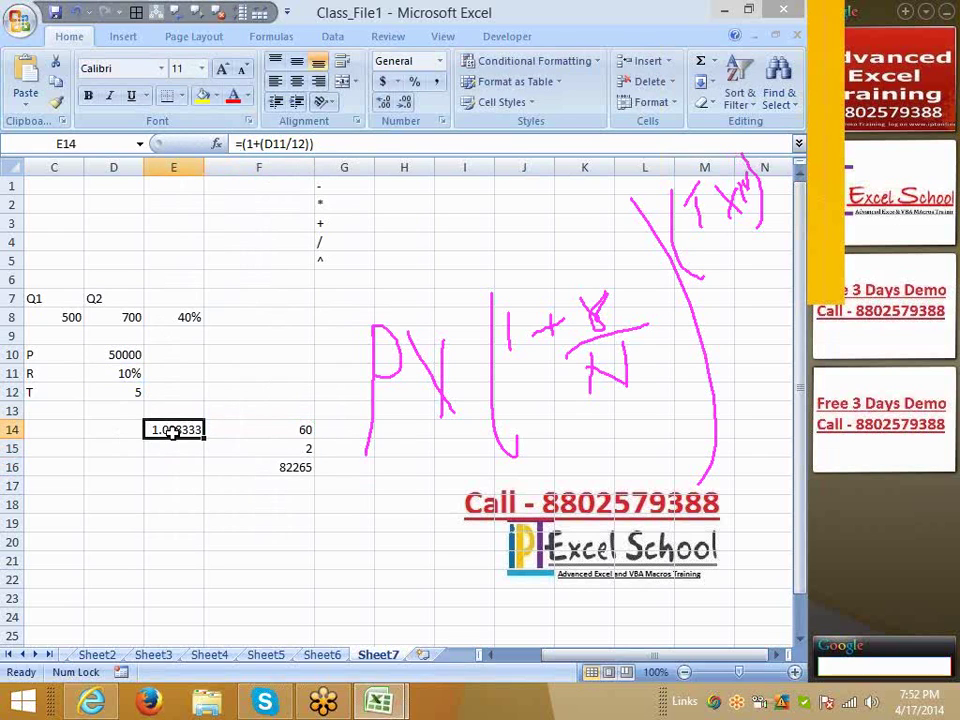
key("Delete")
left_click(289, 433)
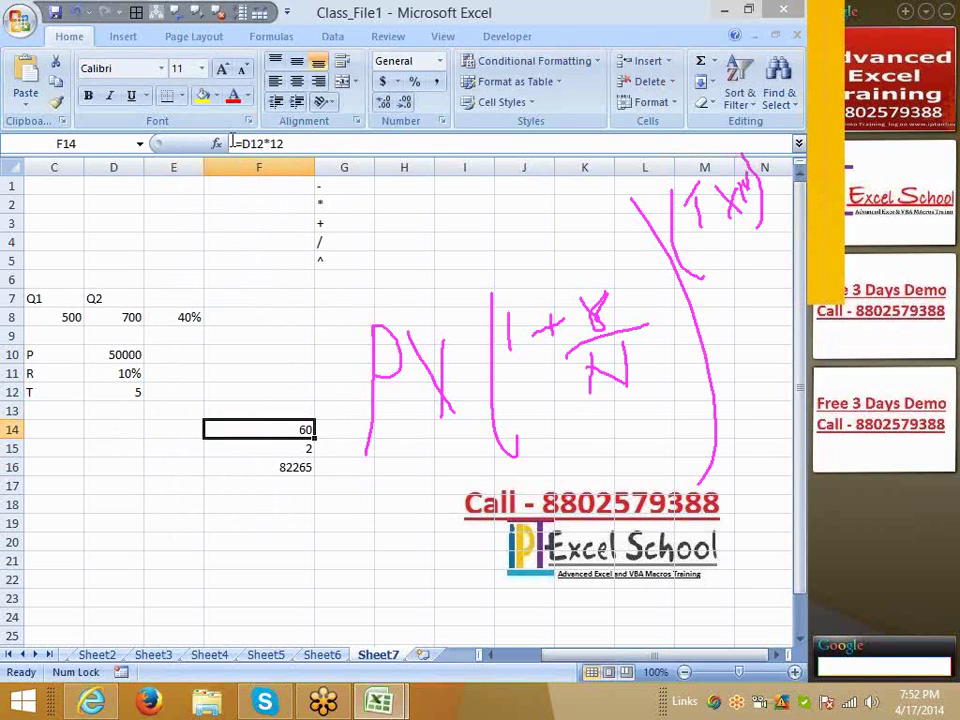
- Copy D12*12 from F14 and replace the F14 reference in F15 with (D12*12)
left_click_drag(240, 143, 300, 144)
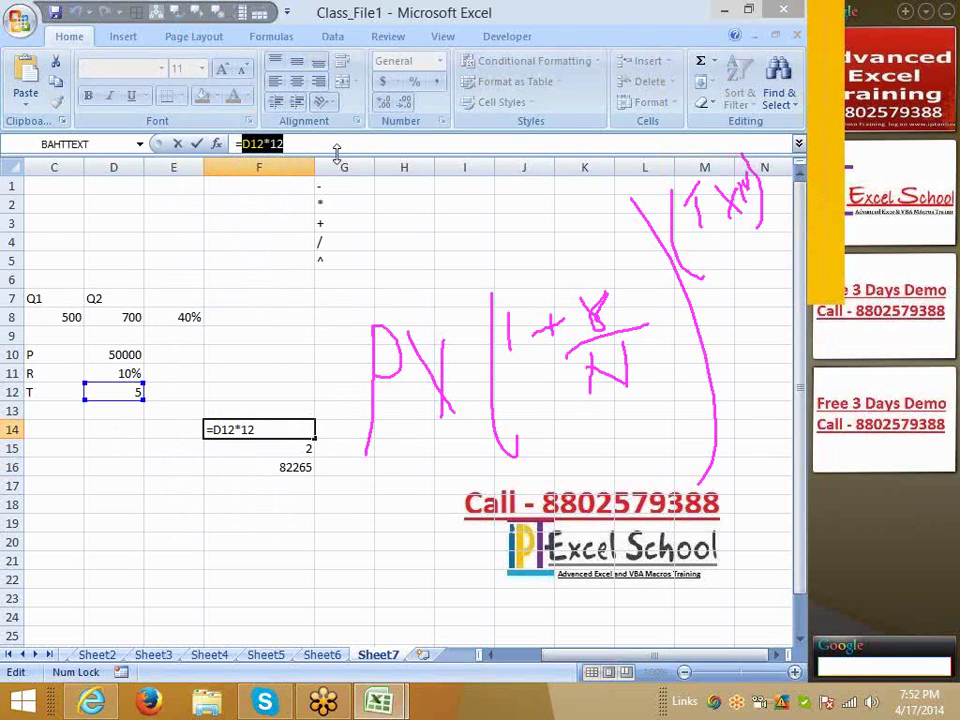
key("Escape")
left_click(285, 446)
left_click(335, 146)
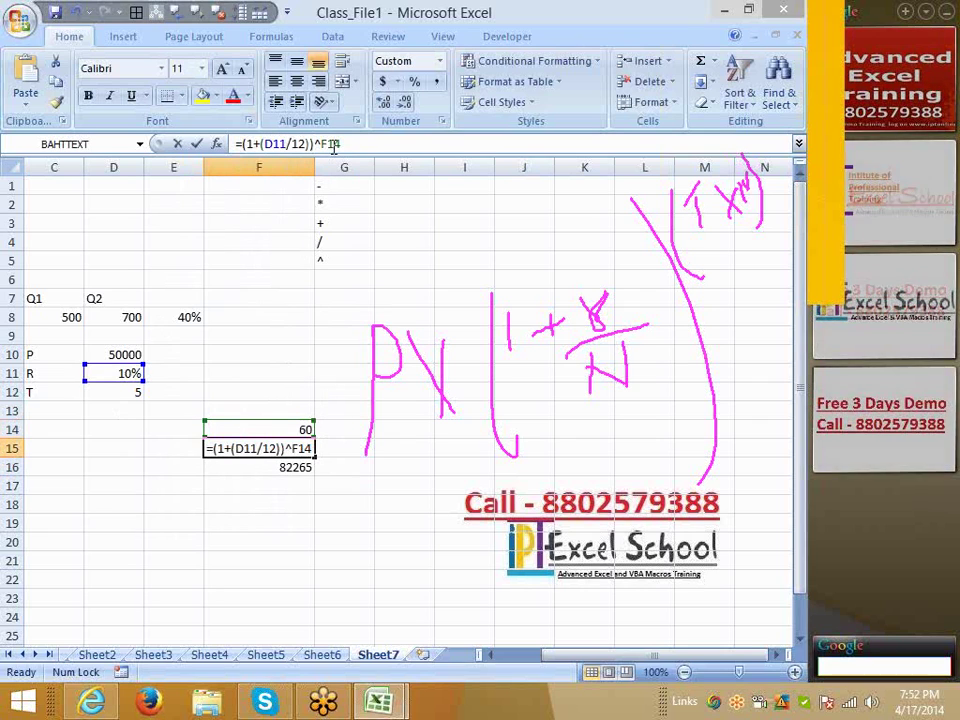
double_click(333, 144)
type("(")
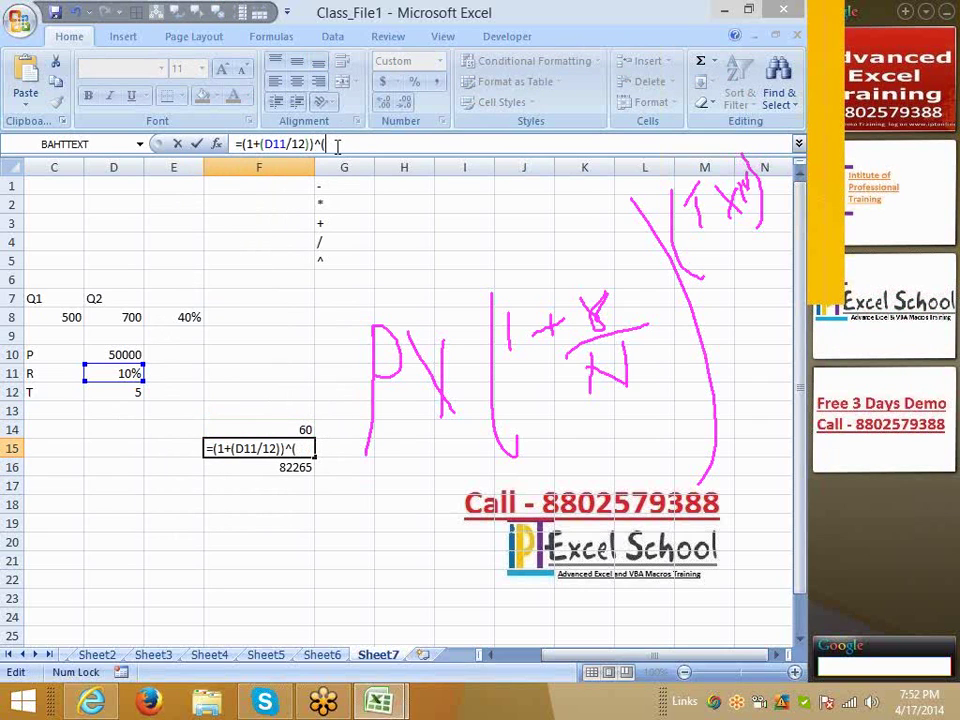
type("D12*12")
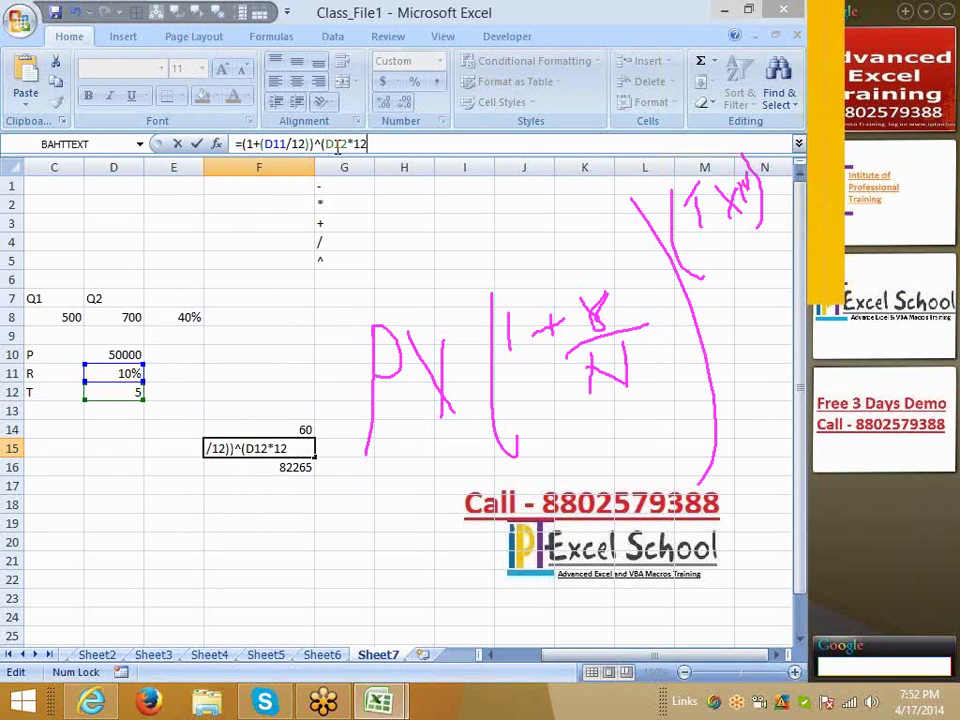
type(")")
key("Return")
- Clear helper cell F14 and copy F15's full formula =(1+(D11/12))^(D12*12)
key("Up")
key("Up")
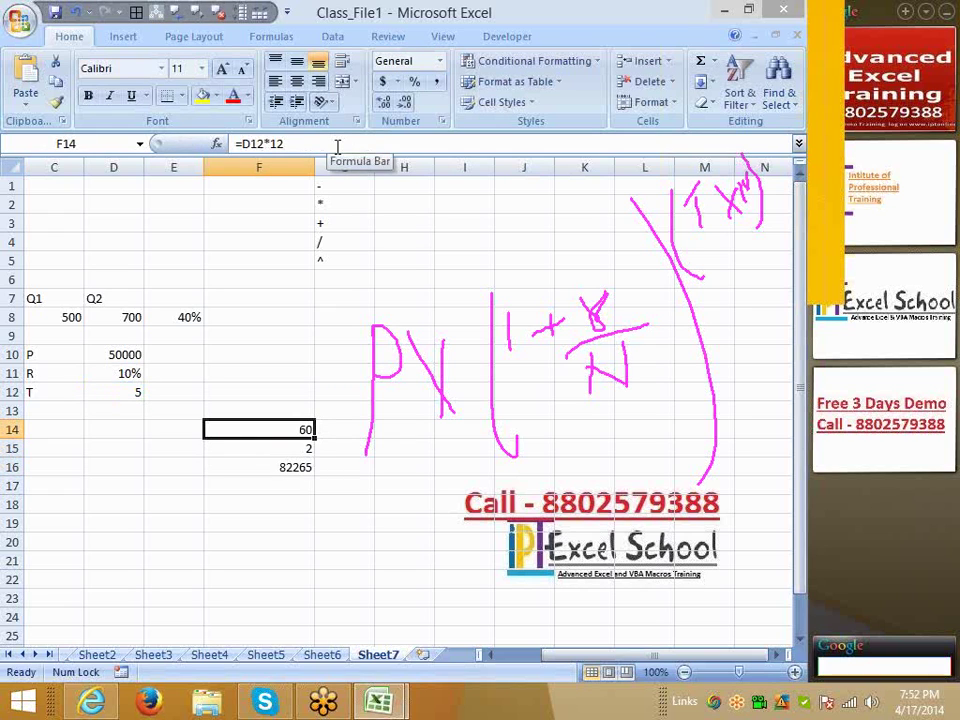
key("Down")
left_click_drag(372, 144, 244, 143)
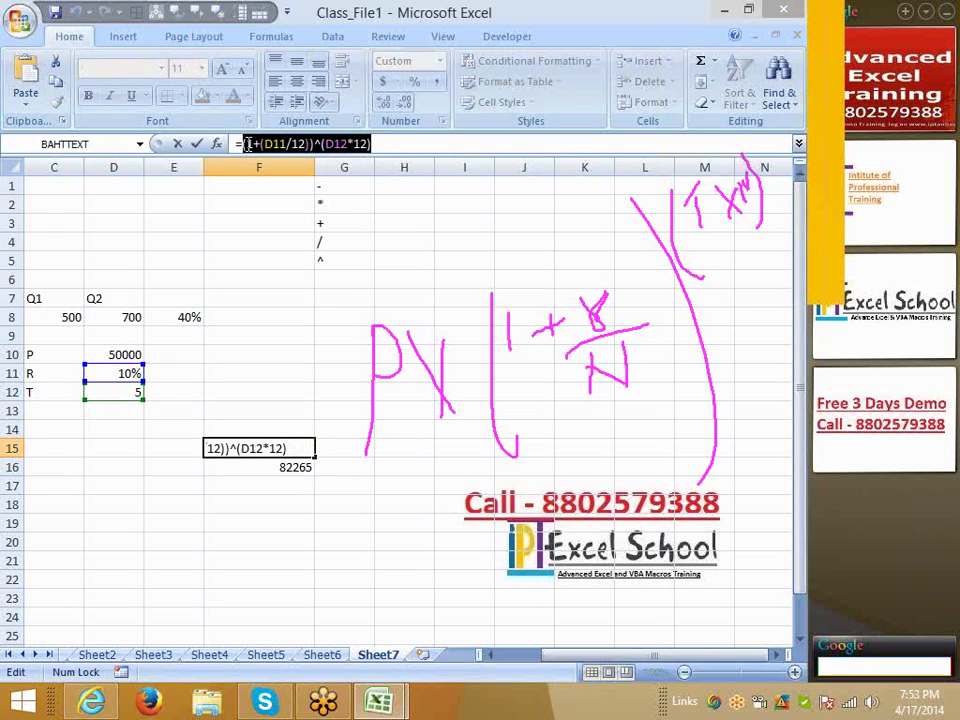
key("Escape")
left_click(281, 466)
left_click(289, 449)
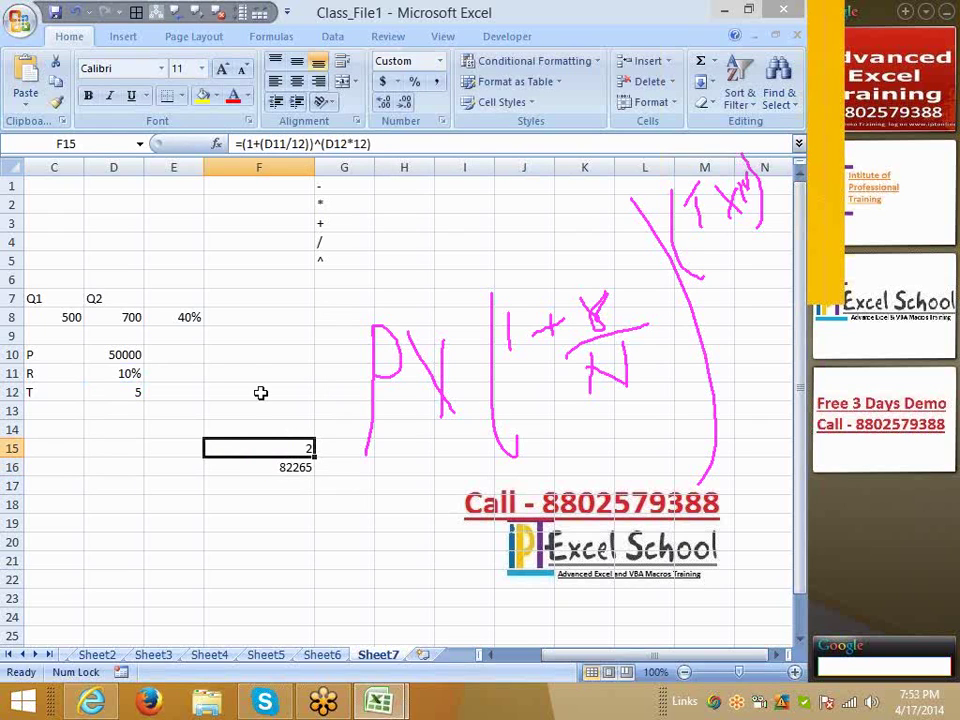
- Replace F15 in F16's formula with the pasted bracketed expression, forming =D10*((1+(D11/12))^(D12*12))
left_click(280, 466)
left_click_drag(276, 147, 302, 146)
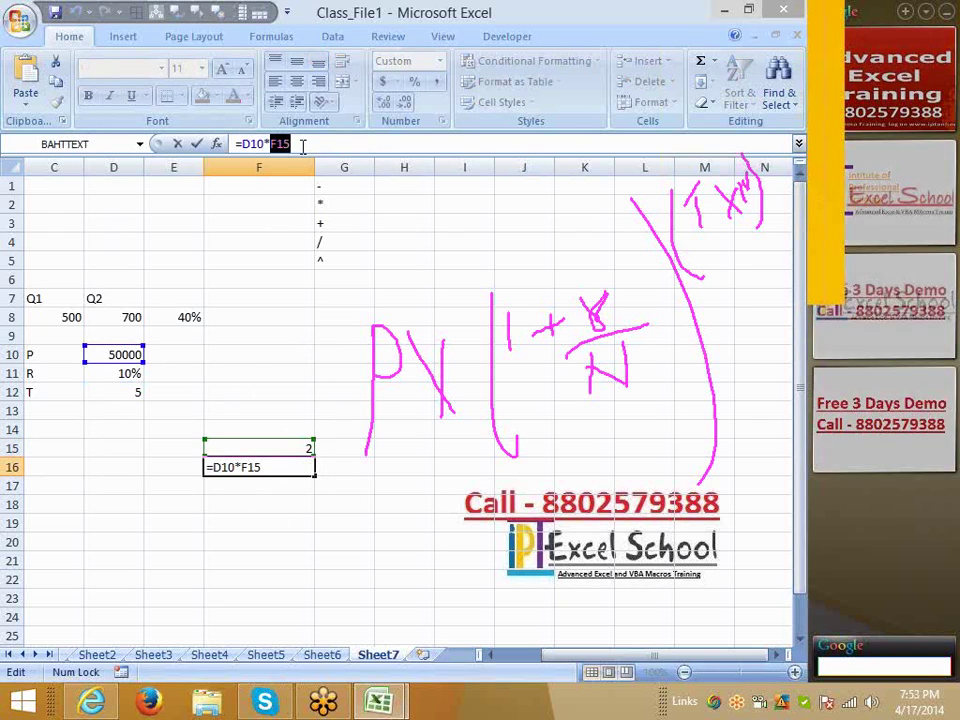
type("(")
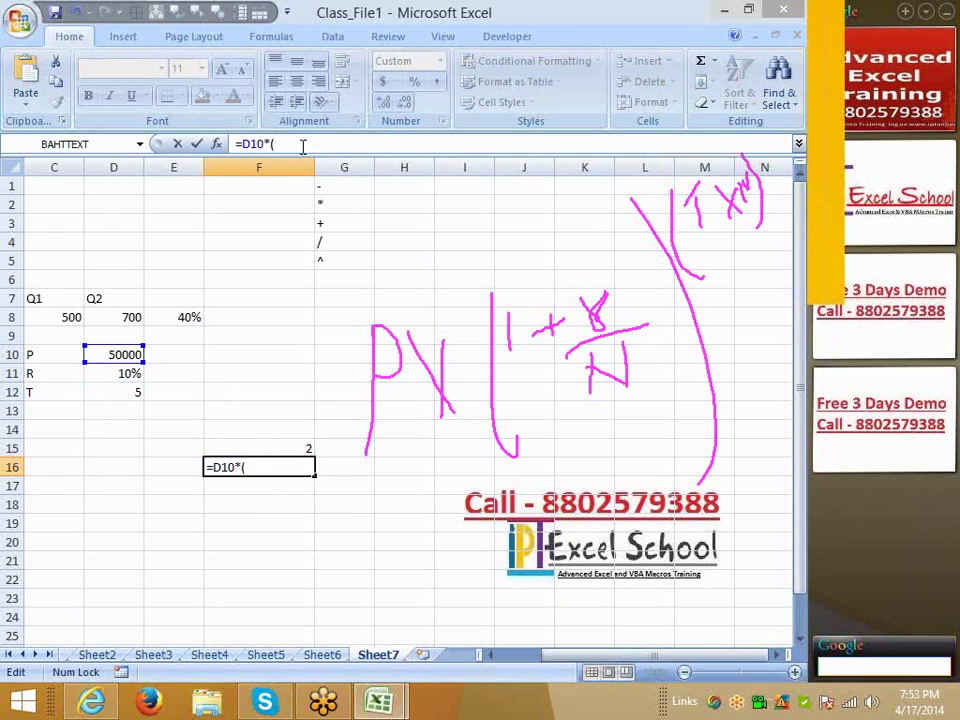
type("(1+(D11/12))^(D12*12)")
key("Return")
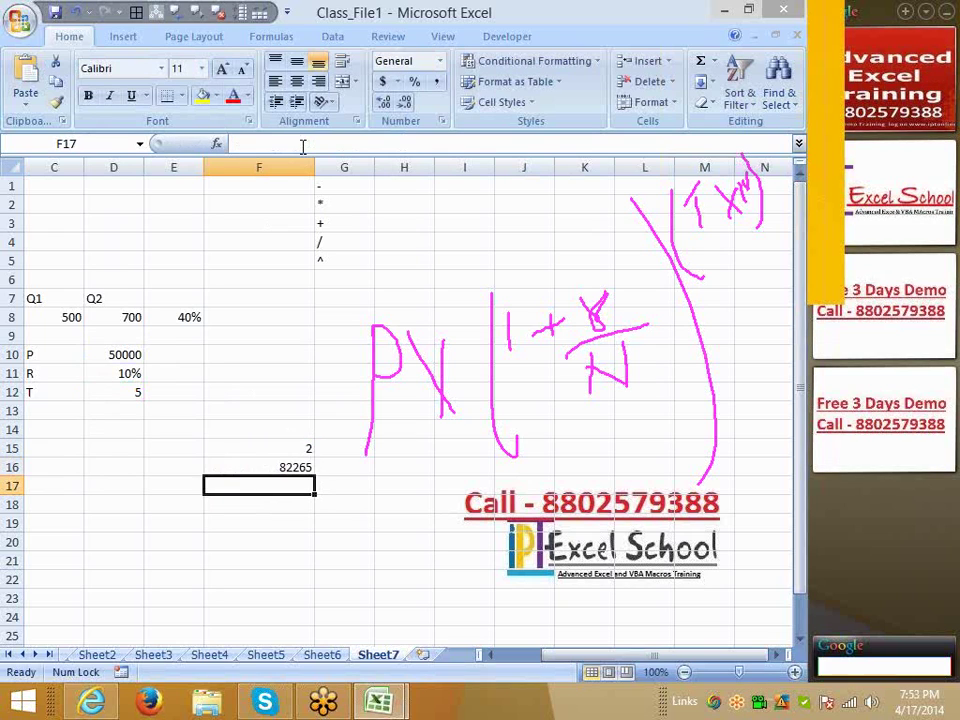
- Clear helper F15 and move the final formula from F16 into E13, showing 82265
key("Up")
key("Up")
key("Delete")
key("Down")
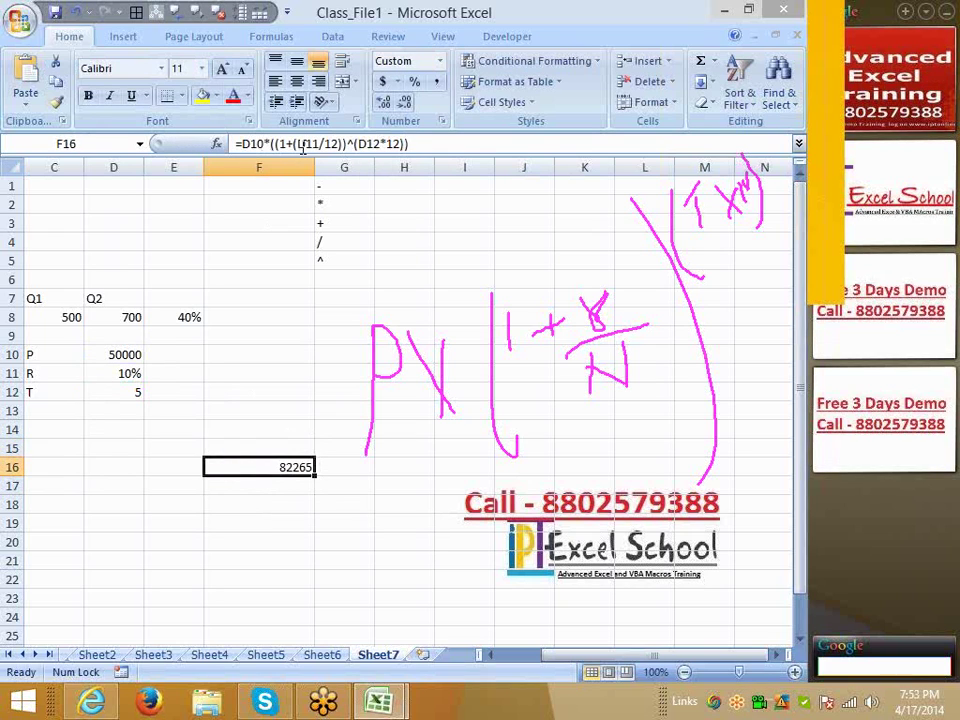
key("ctrl+c")
key("Left")
key("Left")
key("Up")
key("Up")
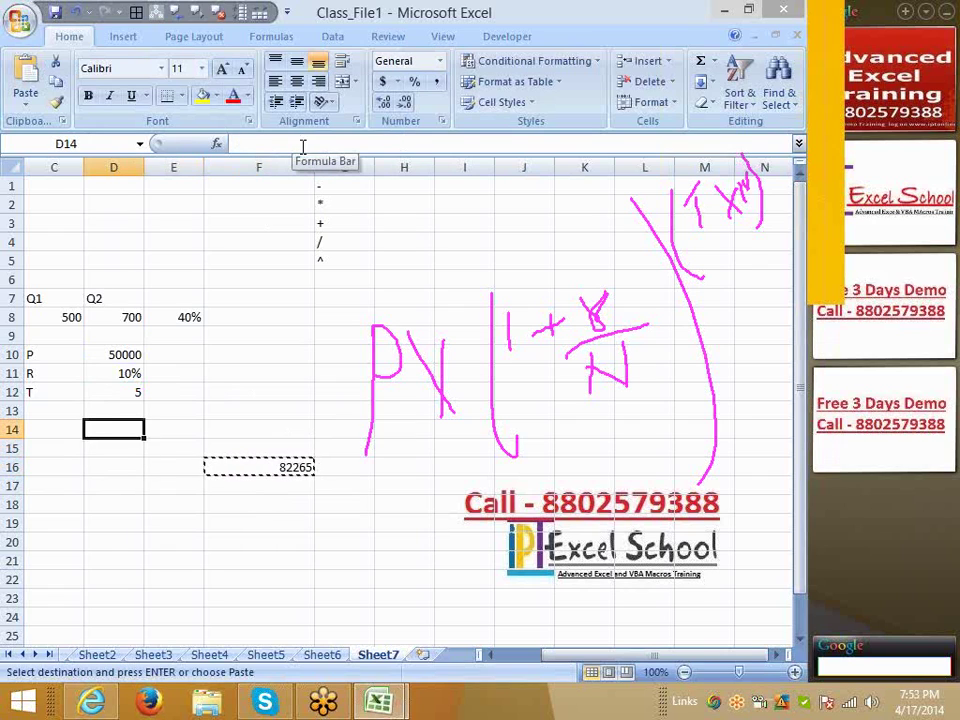
key("Up")
key("Right")
key("Return")
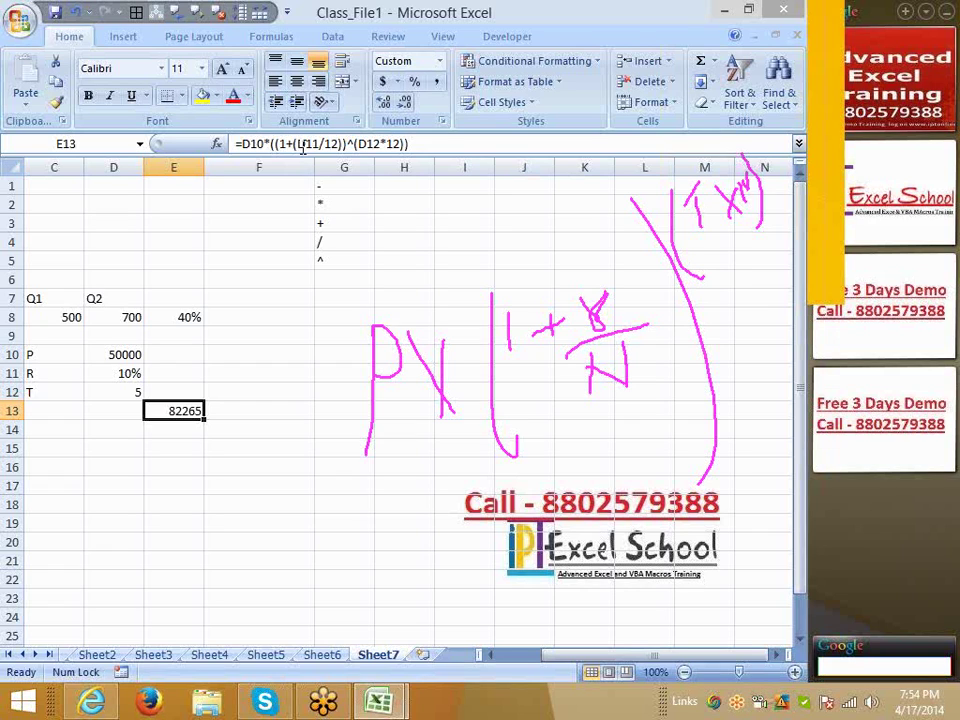
- Scroll to an empty area below the data and enter the label MRP in D22
key("Down")
key("Down")
key("Down")
key("Down")
key("Down")
key("Down")
key("Down")
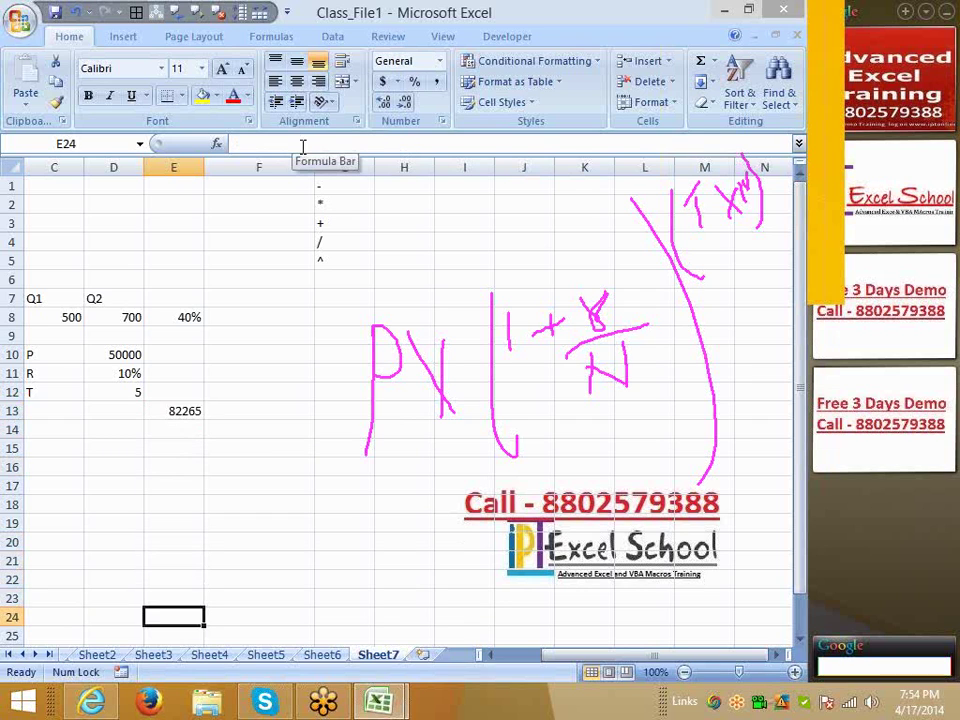
key("Down")
key("Down")
key("Down")
key("Down")
key("Down")
key("Down")
key("Down")
key("Down")
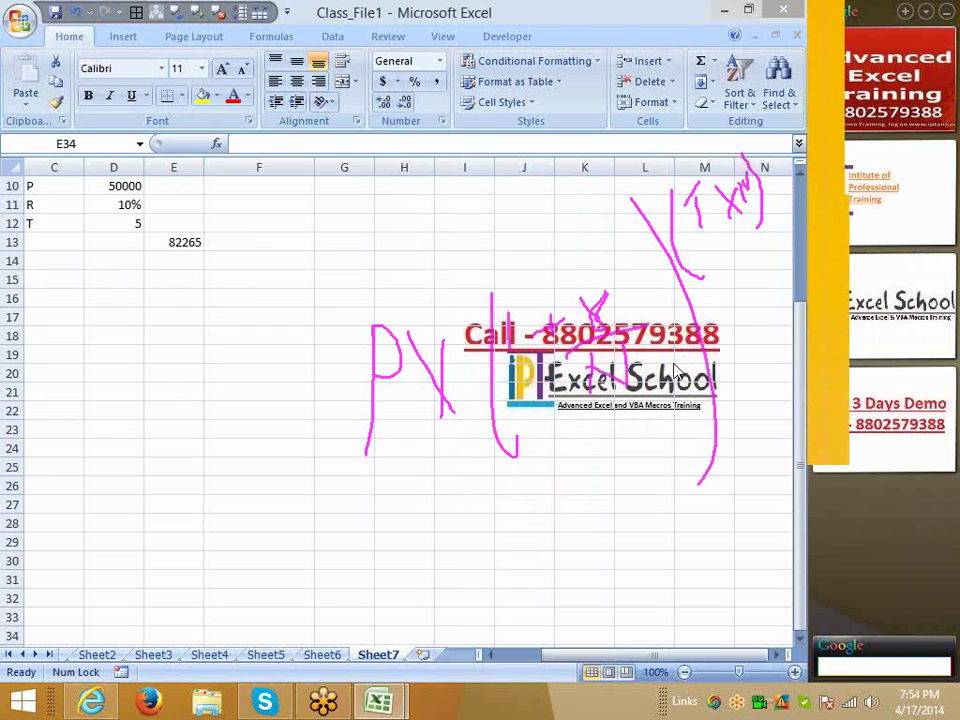
key("Escape")
left_click(118, 338)
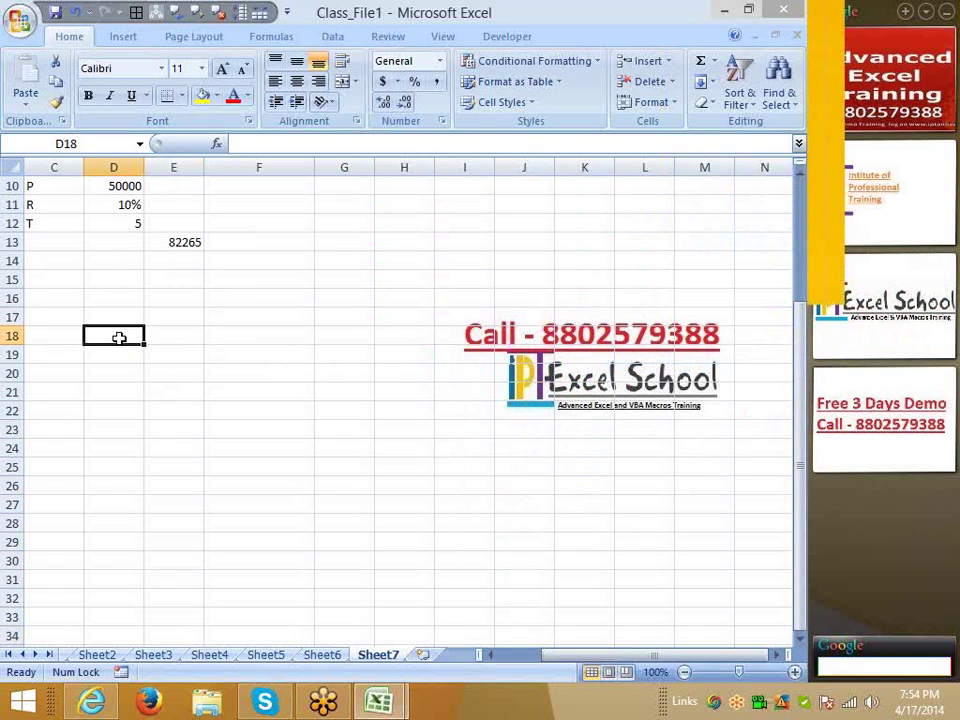
scroll(118, 339, "down", 2)
scroll(118, 339, "down", 1)
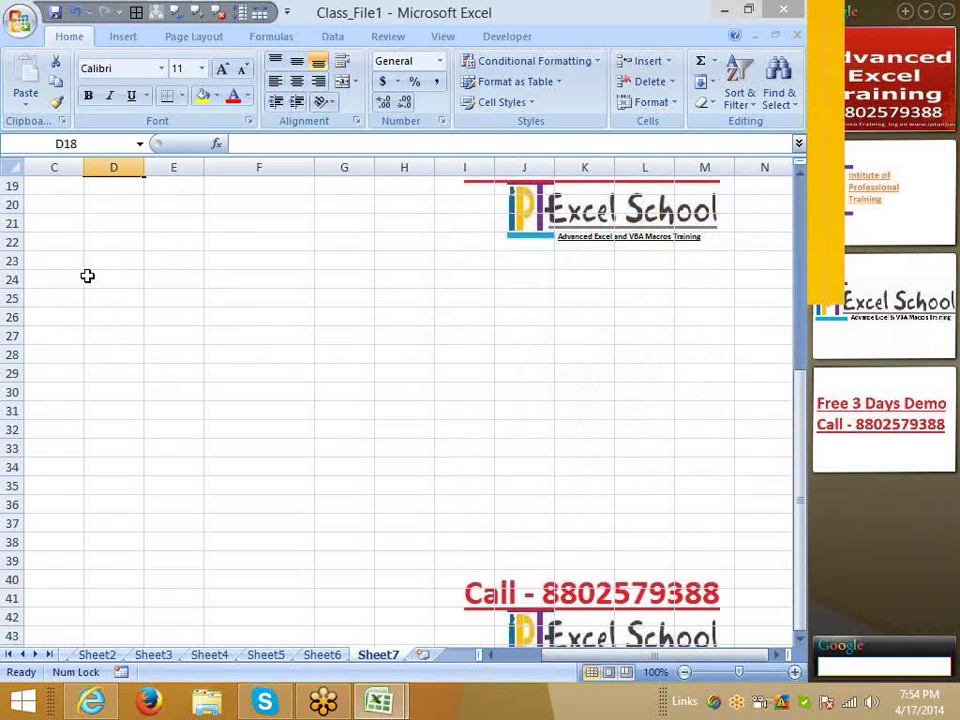
left_click(104, 240)
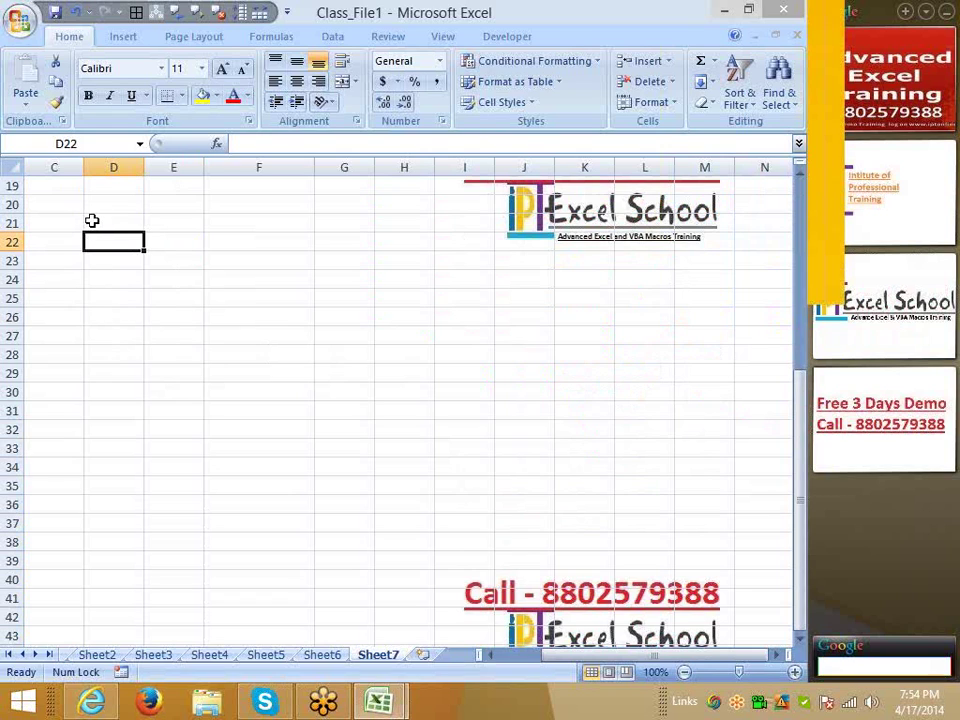
type("MRP")
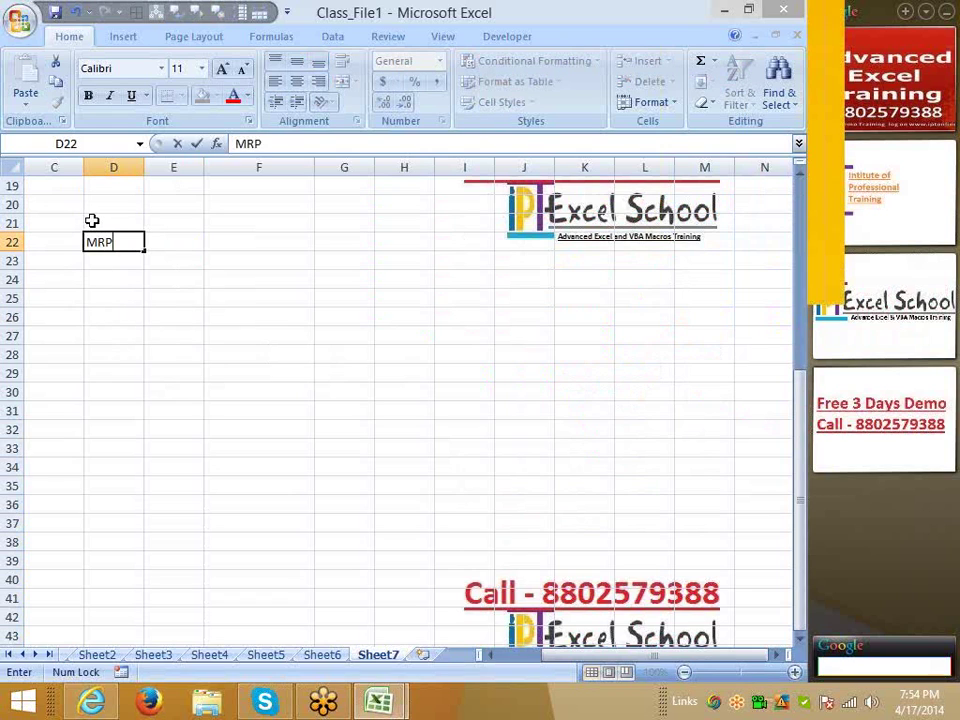
key("Return")
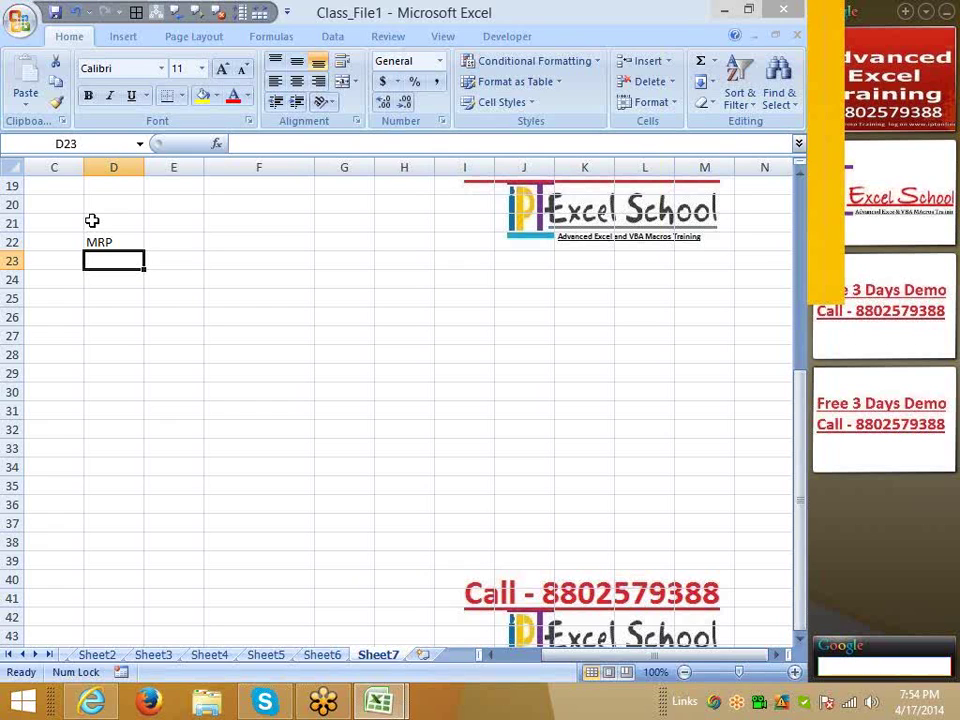
- Enter the label Cost in D24 with the value 50 beside it in E24
key("Return")
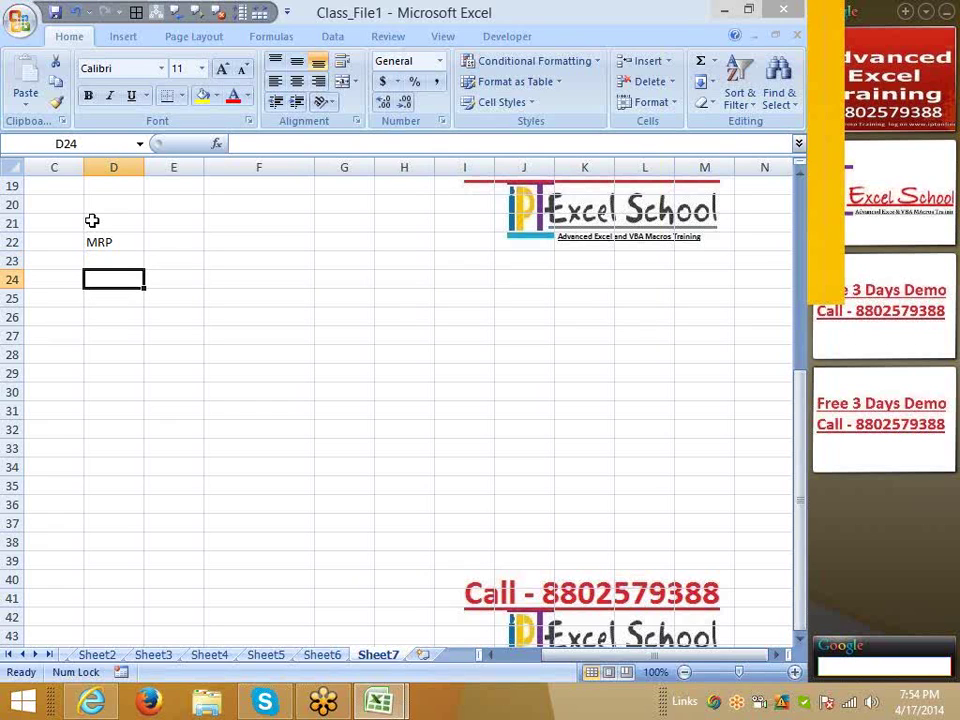
type("Cod")
key("BackSpace")
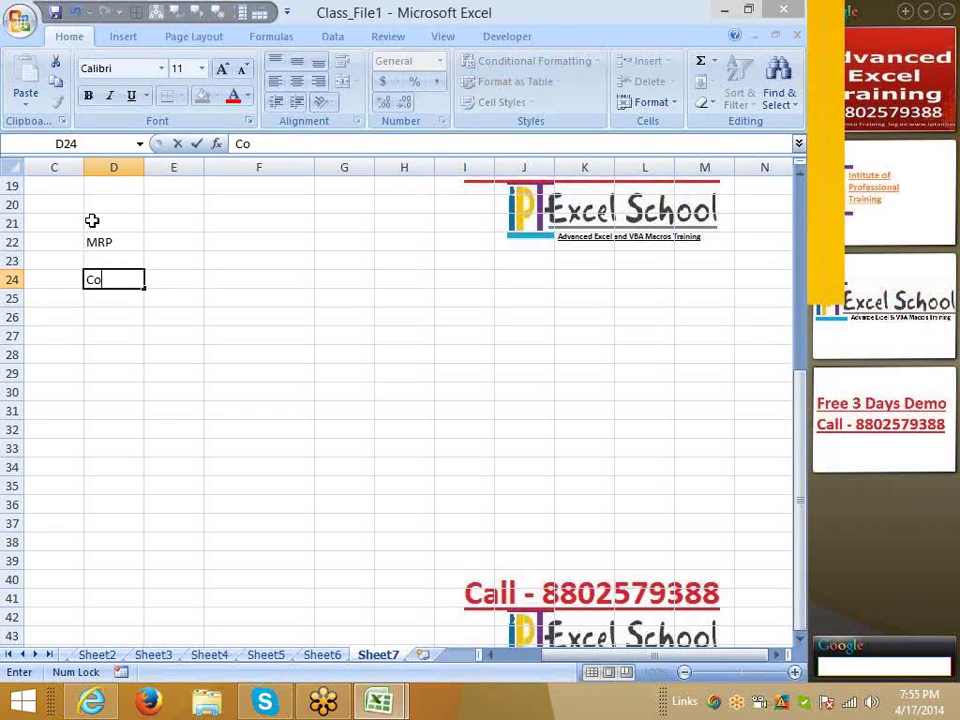
type("st")
key("Return")
key("Up")
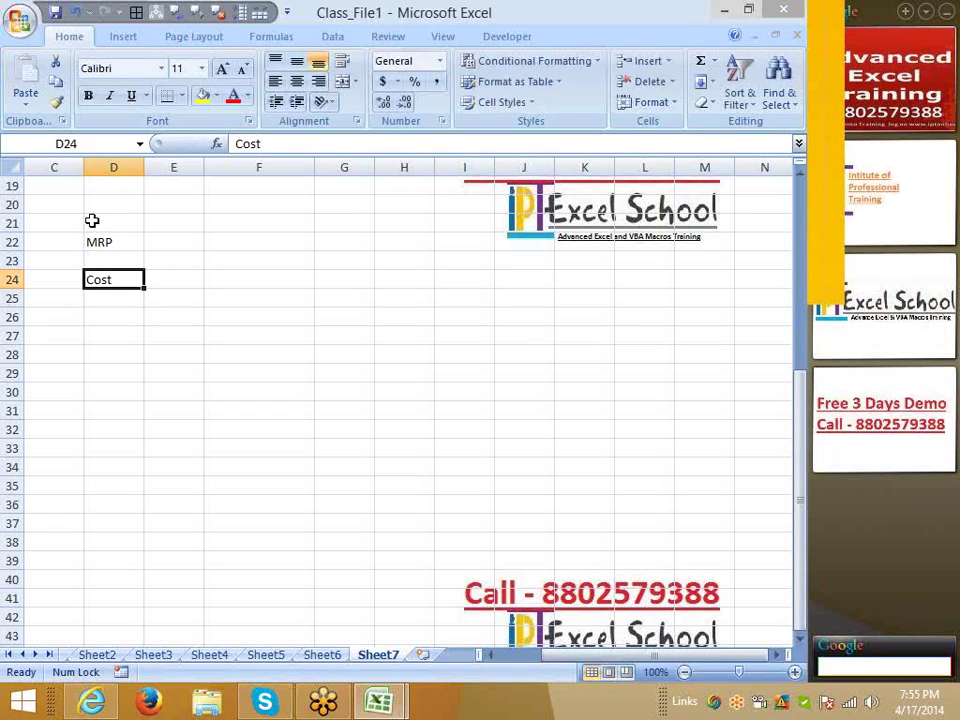
key("Right")
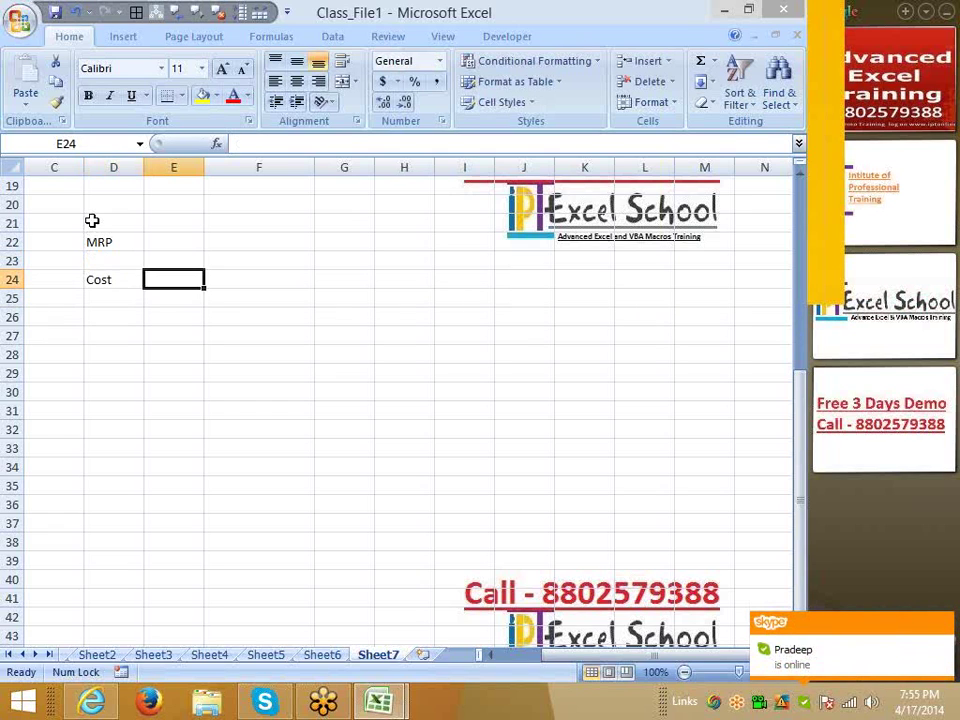
type("5")
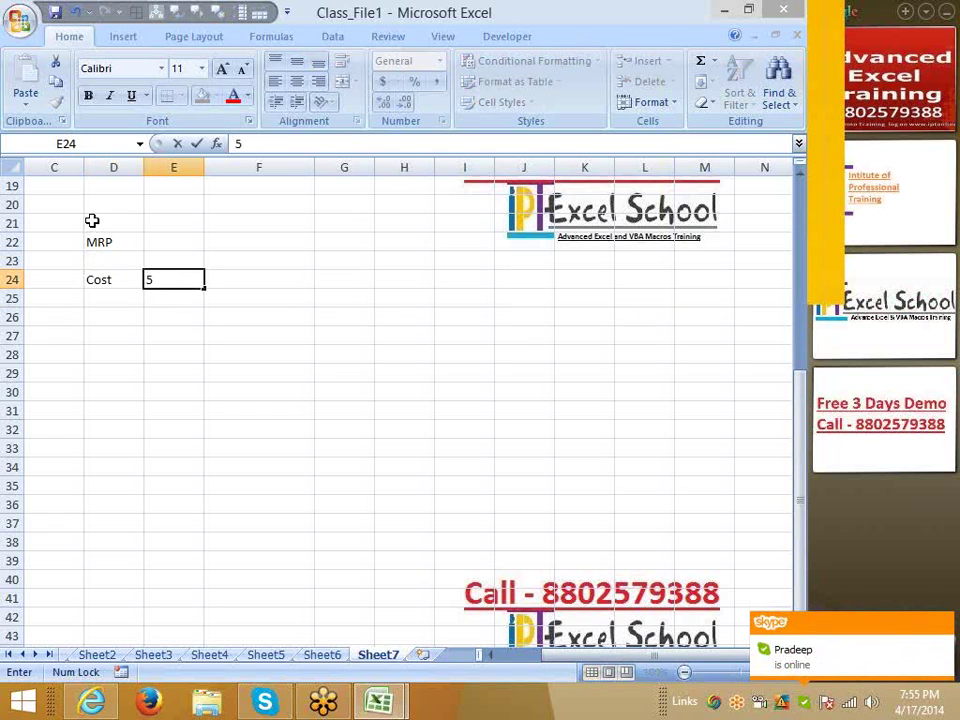
type("0")
key("Return")
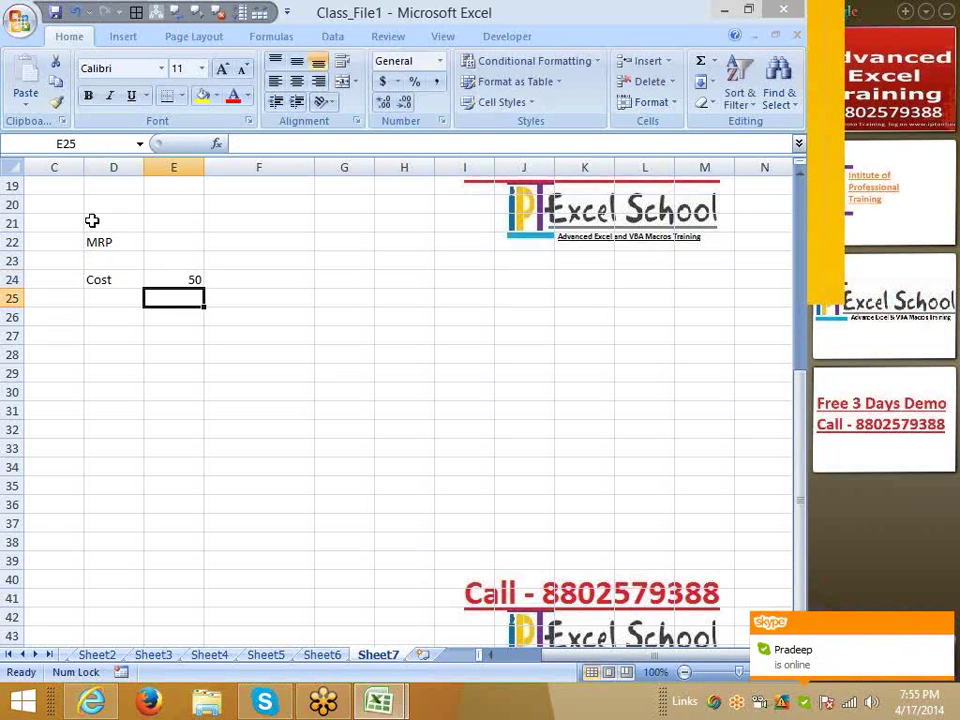
- Enter the rates 5% in E26 and 10% in F26
key("Down")
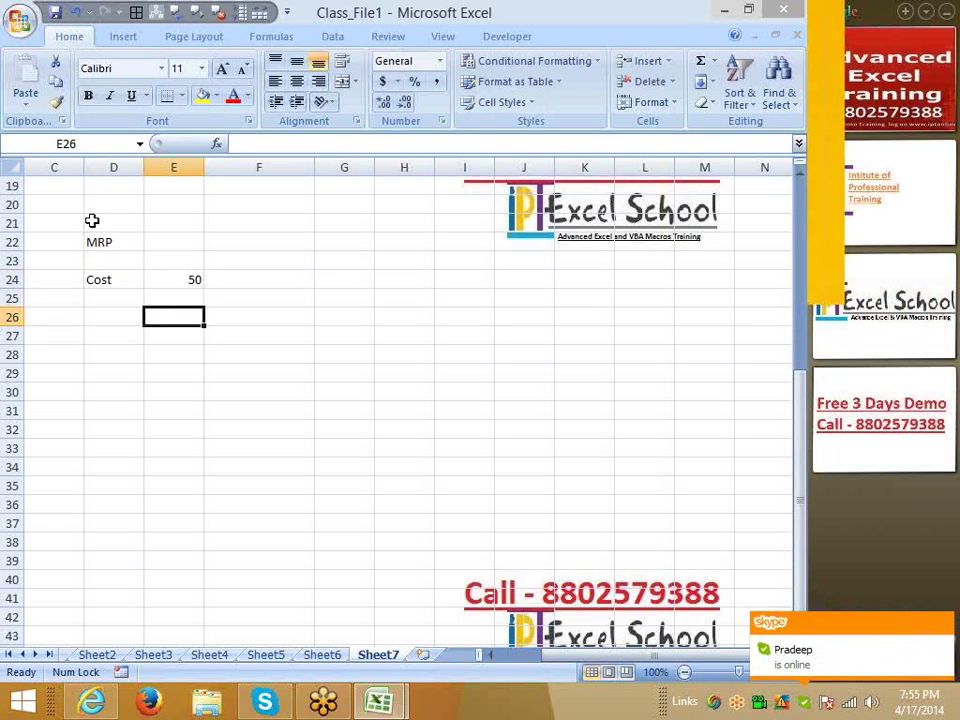
type("5%")
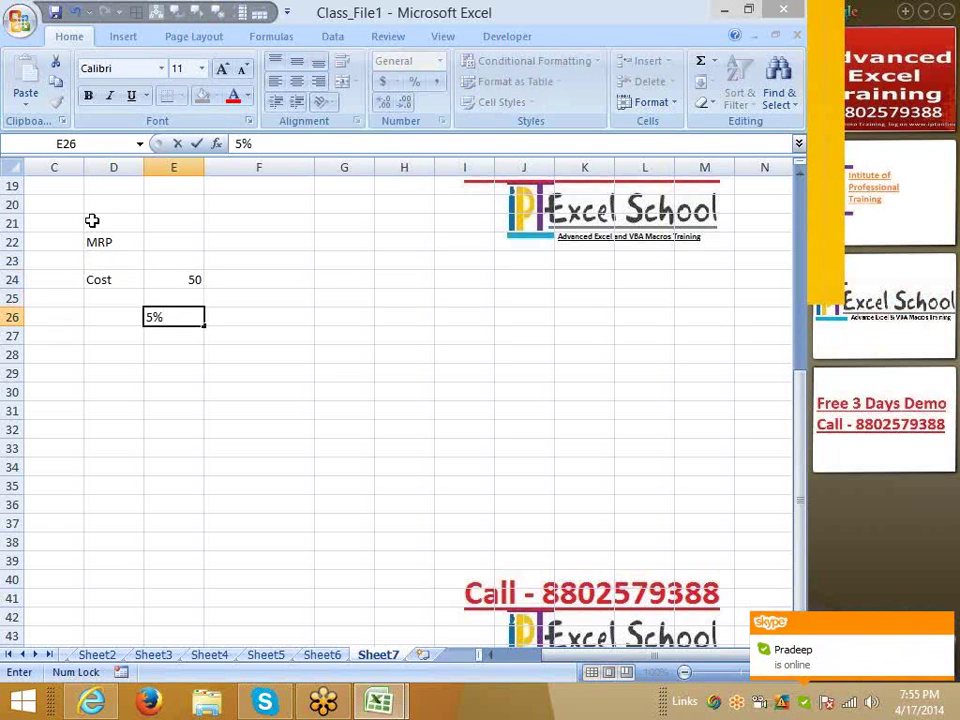
key("Return")
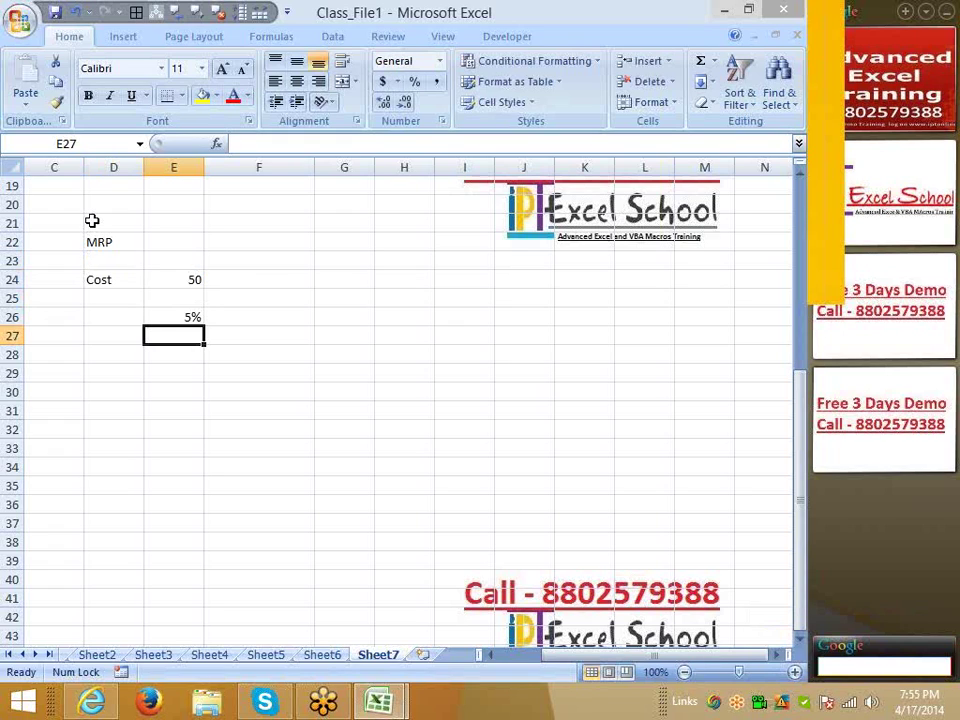
key("Up")
key("Right")
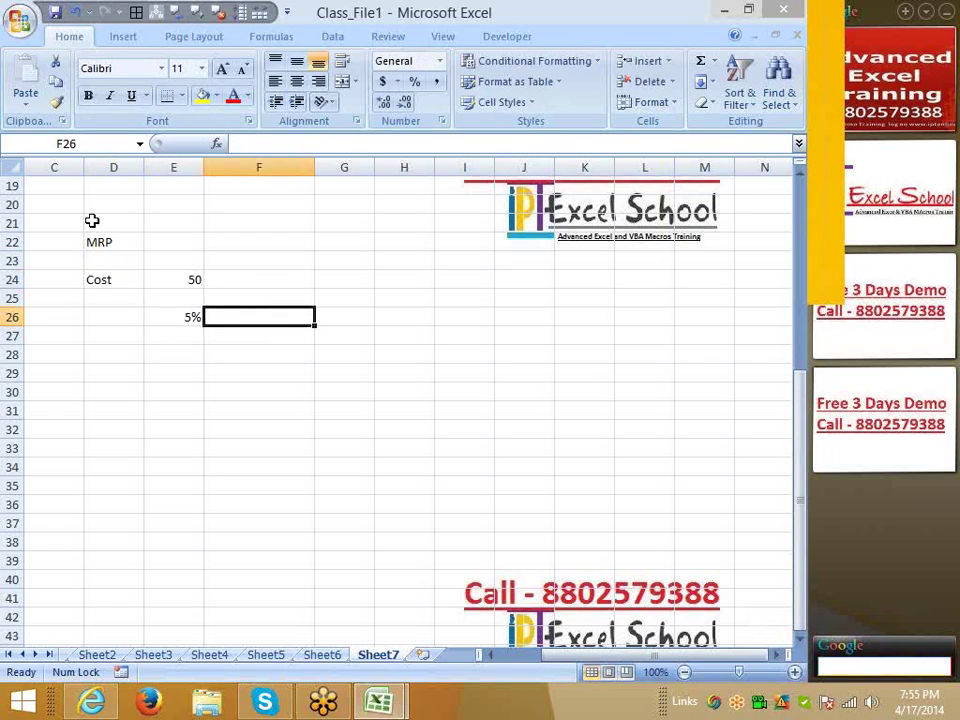
type("10%")
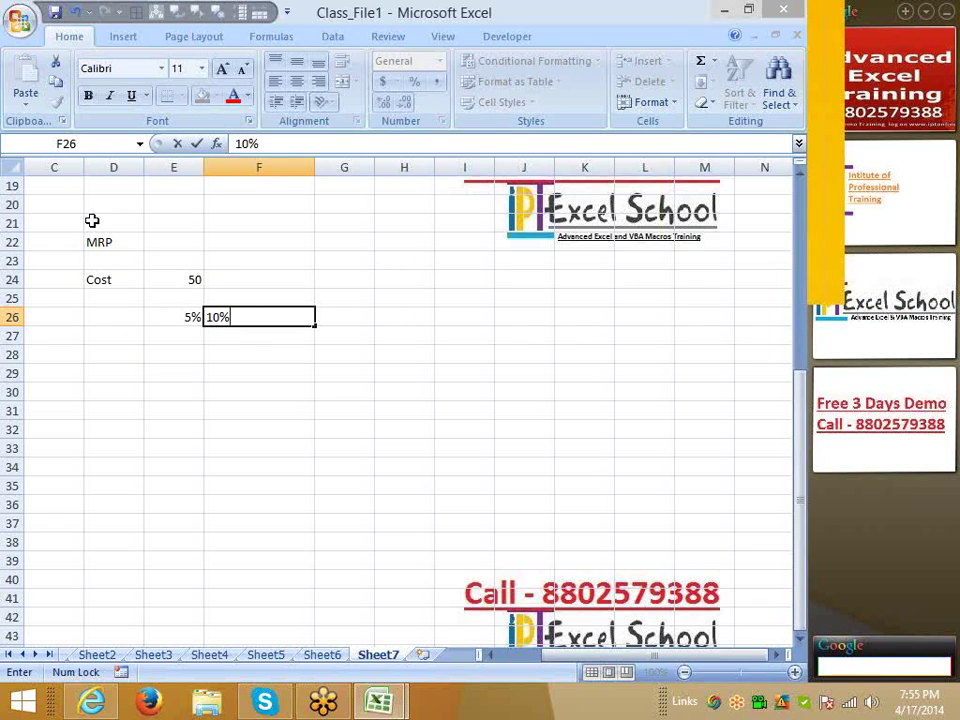
key("Return")
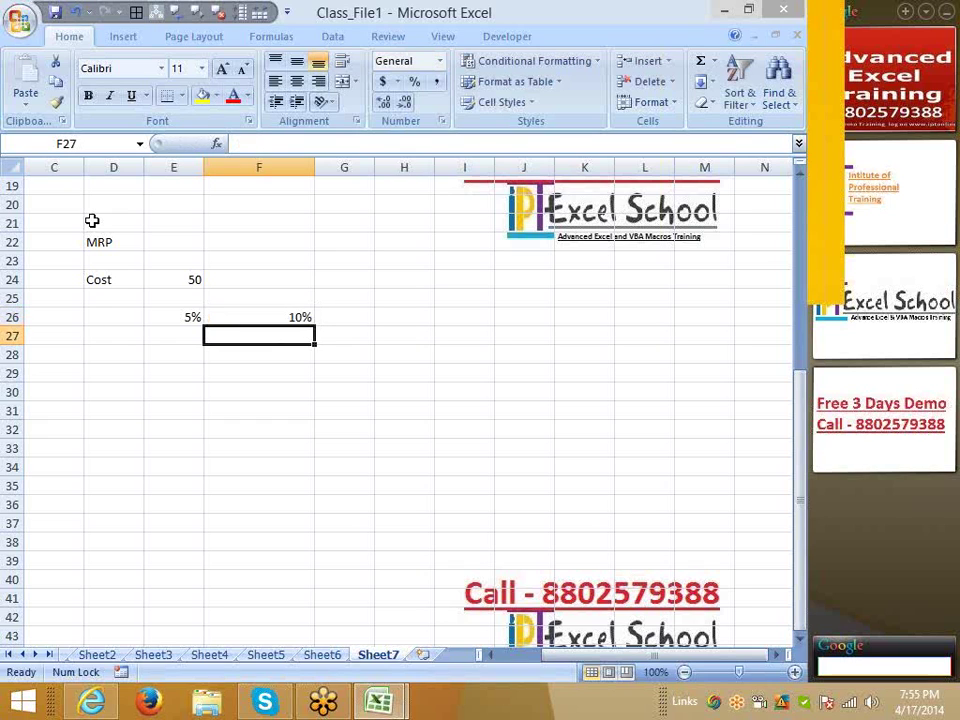
- Enter 15% in G26, correcting a typo, and 20% in H26
key("Up")
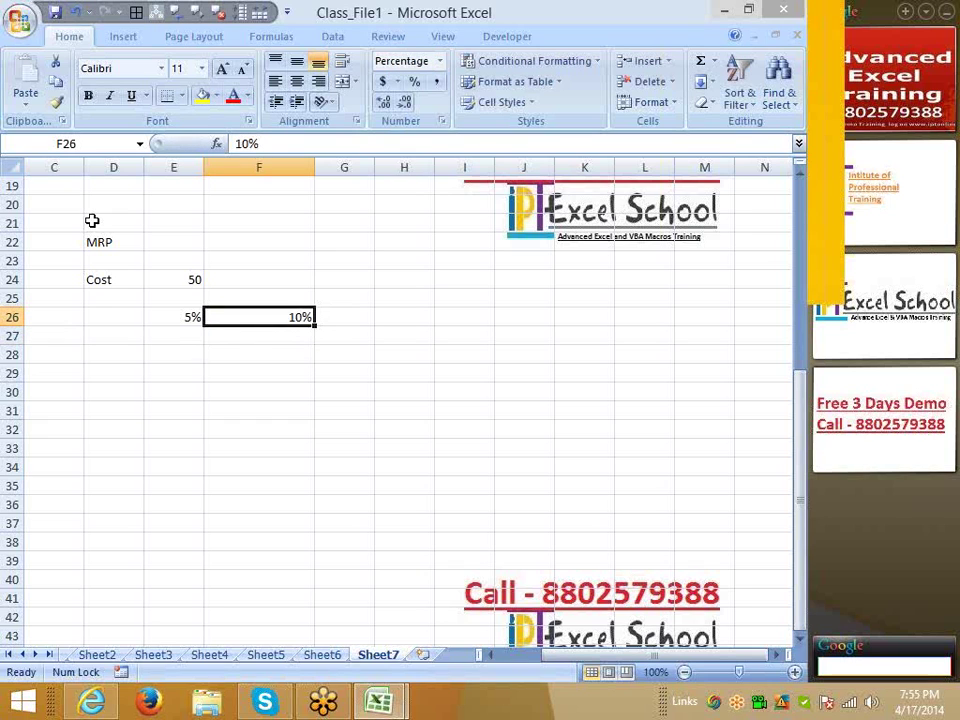
key("Right")
type("1")
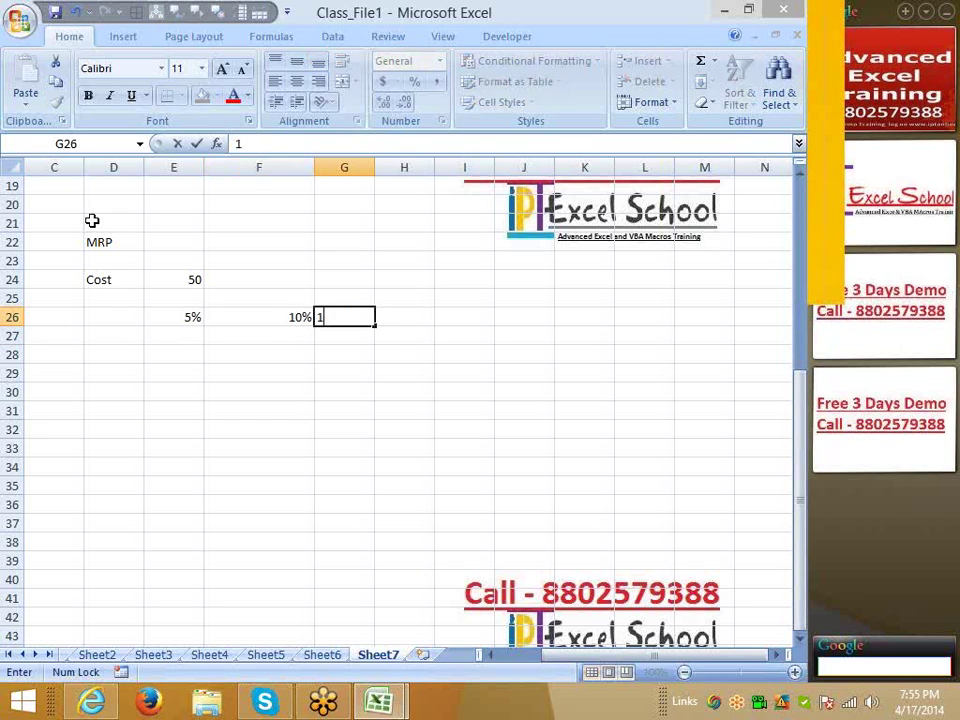
type("5R")
key("Return")
key("Up")
type("15")
type("%")
key("Return")
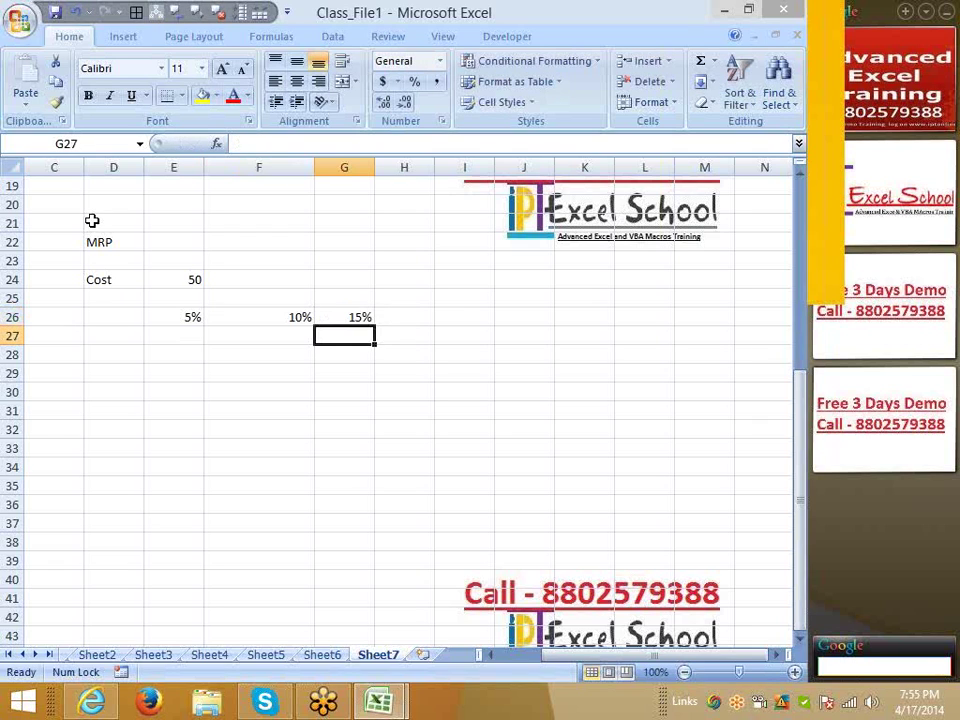
key("Up")
key("Right")
type("20")
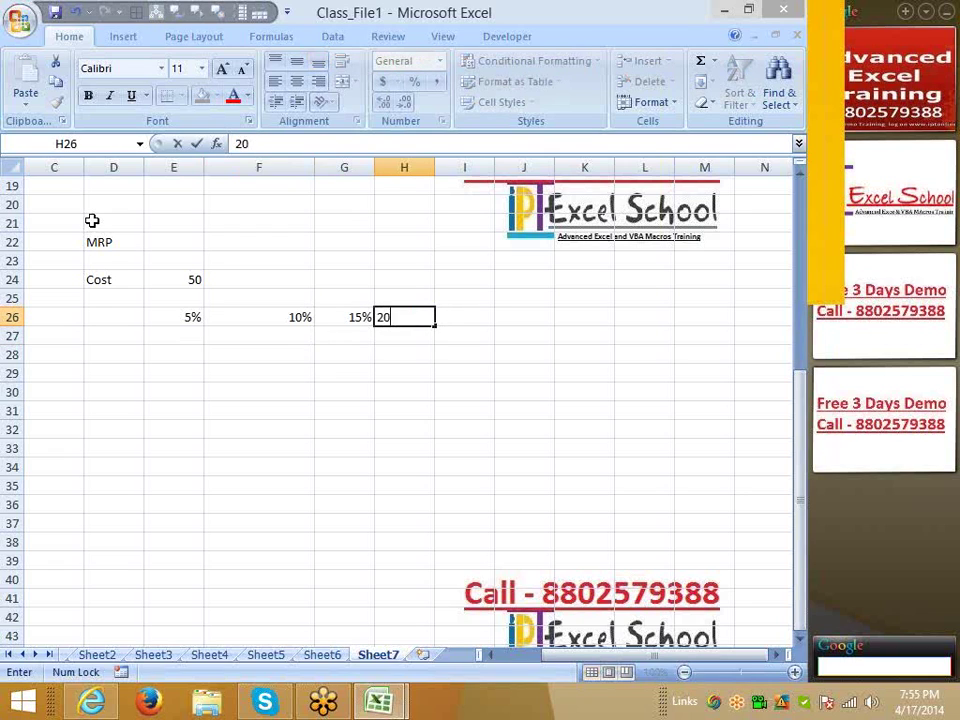
type("%")
key("Return")
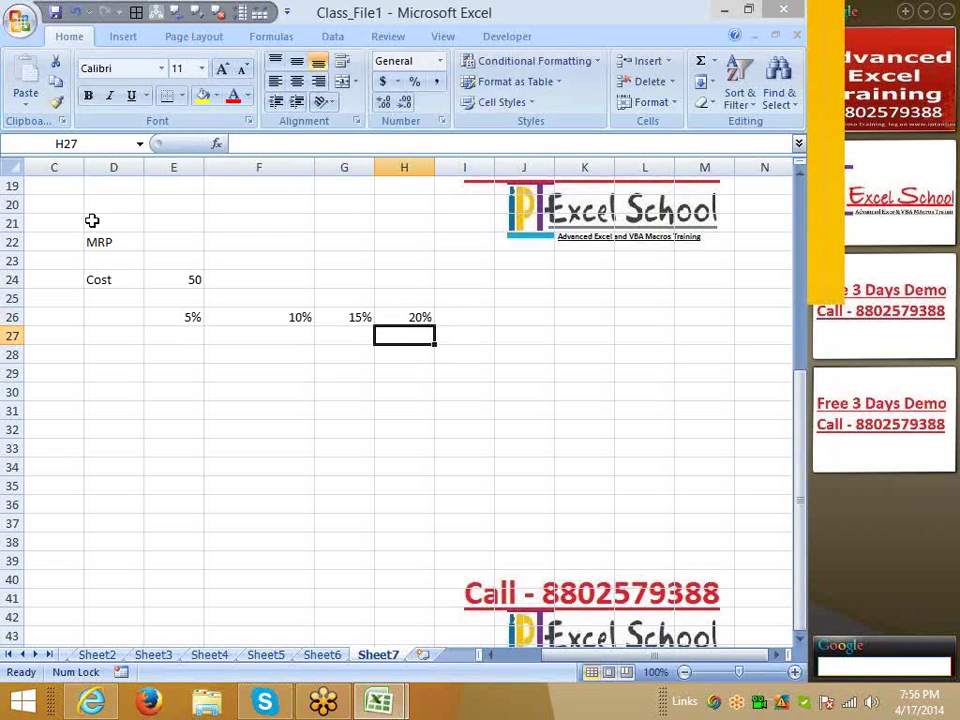
key("Left")
key("Left")
key("Left")
key("Left")
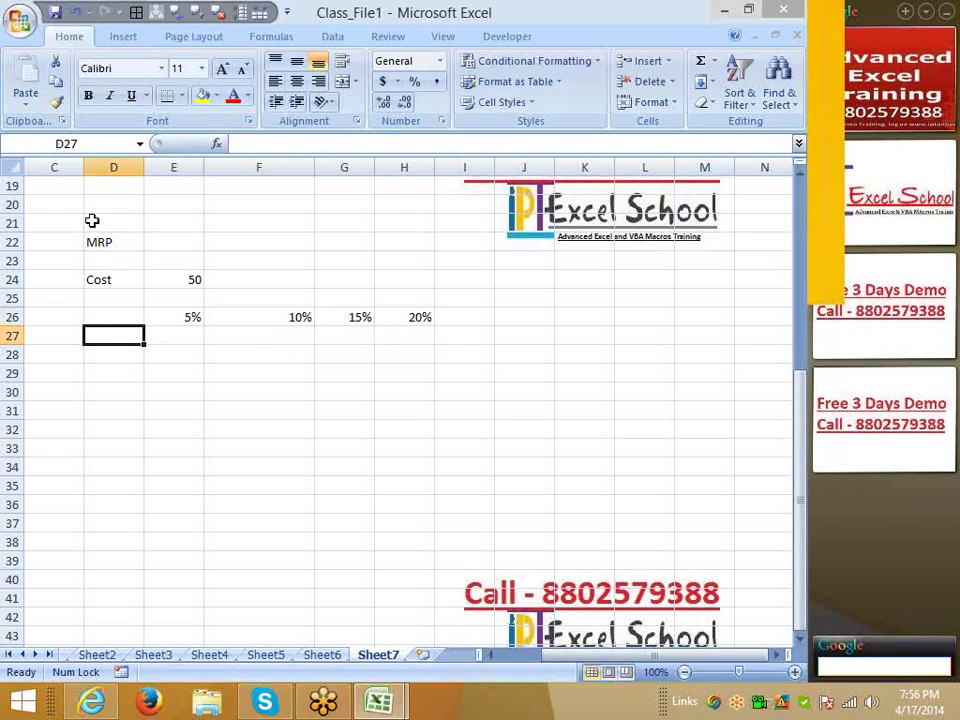
key("Up")
- Autofit column F to its 10% value, then widen it slightly so E26:H26 sit evenly
key("Right")
key("shift+Right")
key("shift+Right")
key("shift+Right")
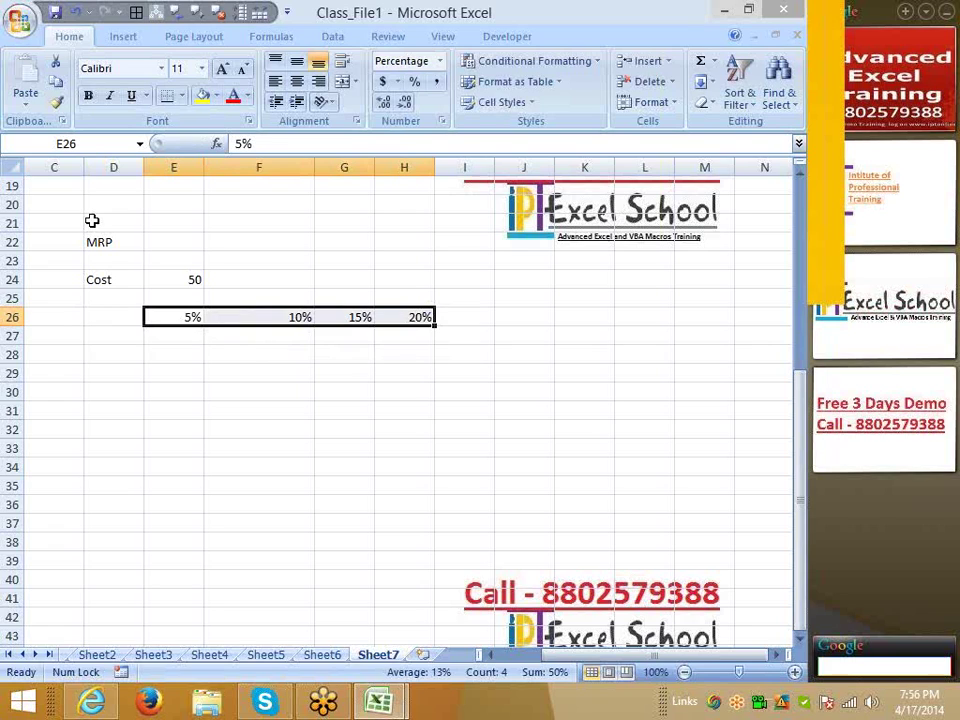
left_click(178, 332)
left_click(268, 332)
left_click(274, 317)
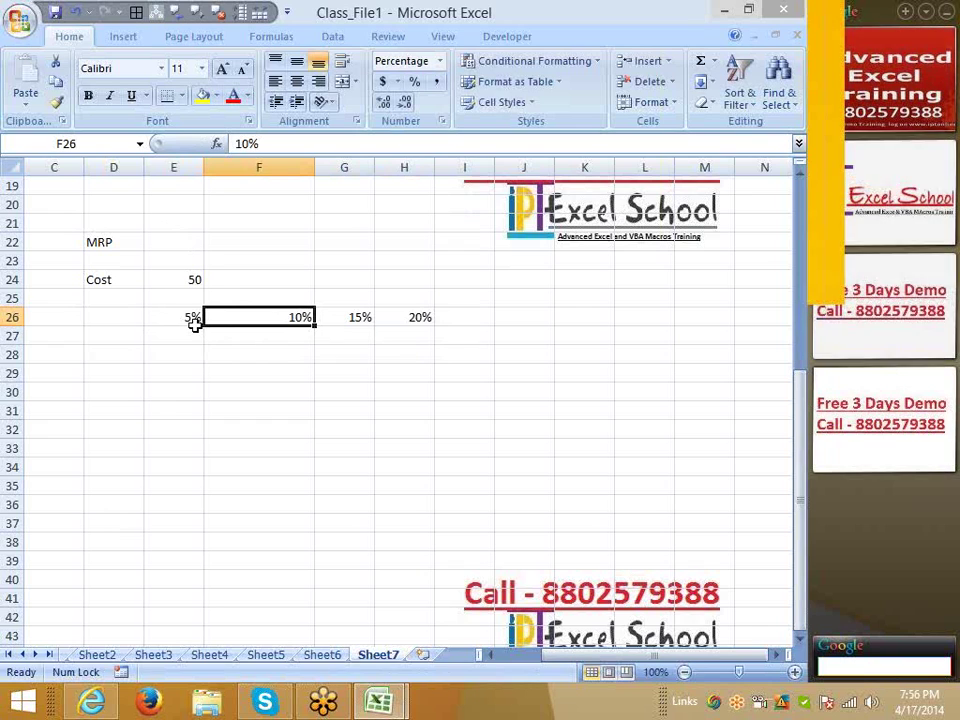
left_click(169, 284)
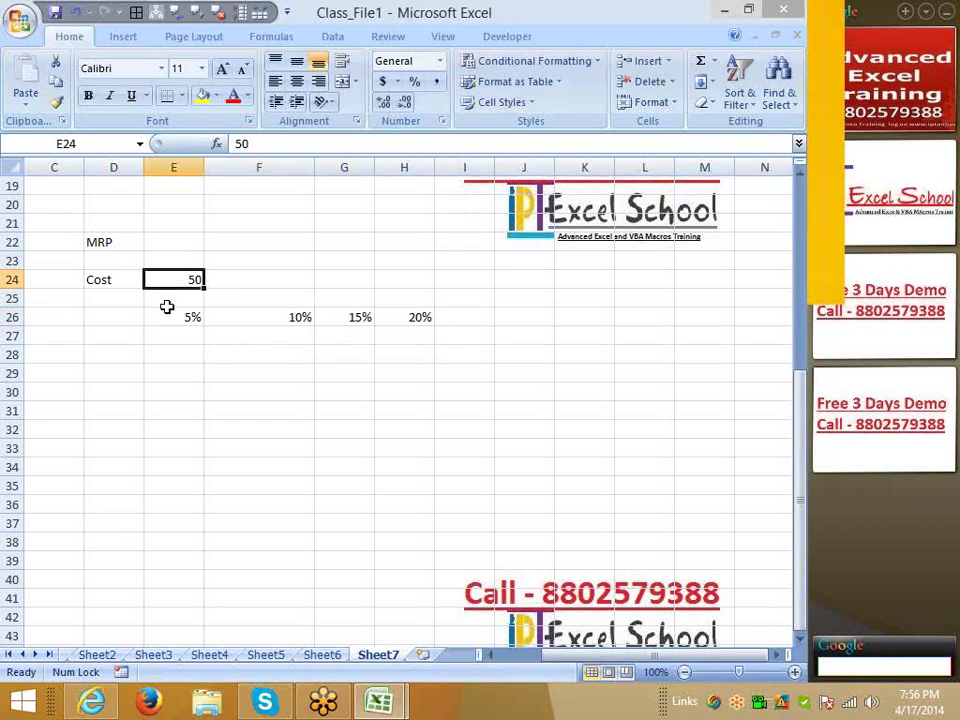
left_click_drag(168, 312, 489, 313)
left_click(404, 354)
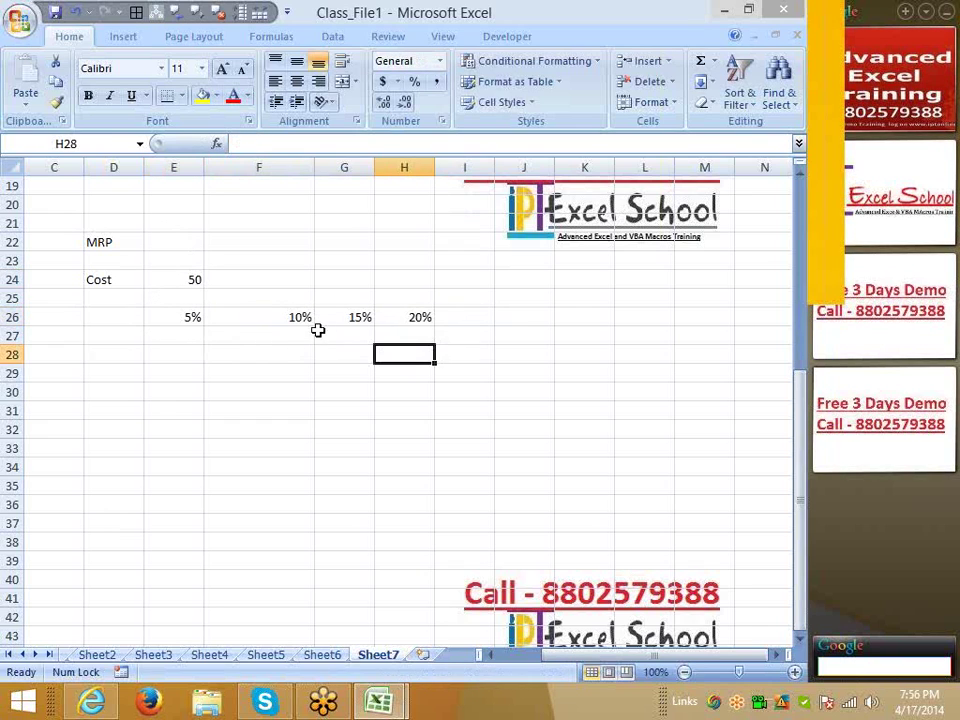
left_click(294, 318)
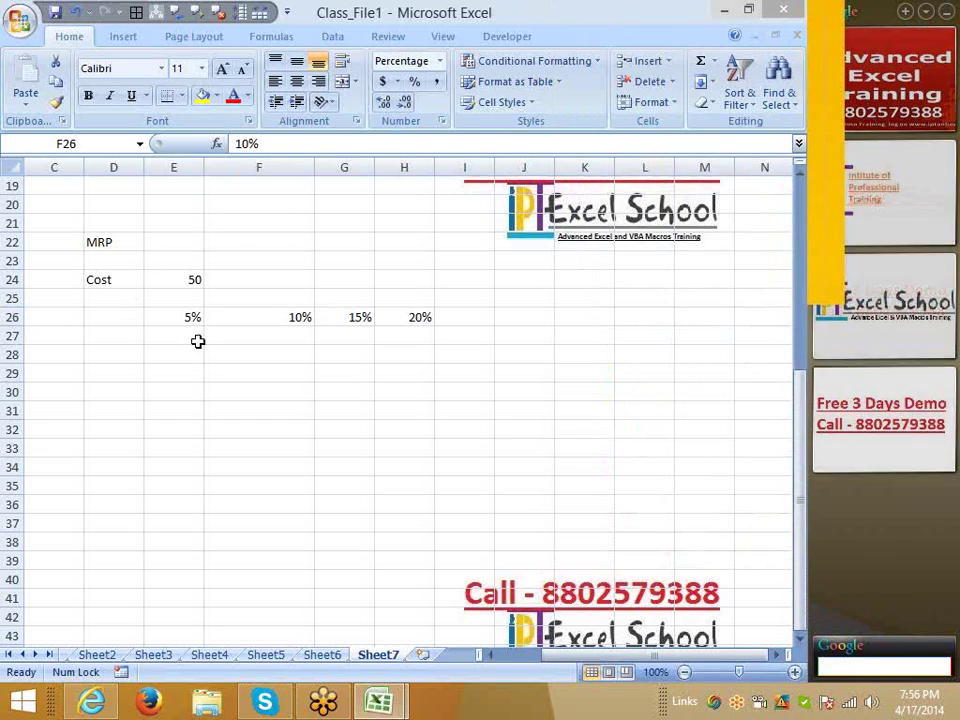
double_click(315, 168)
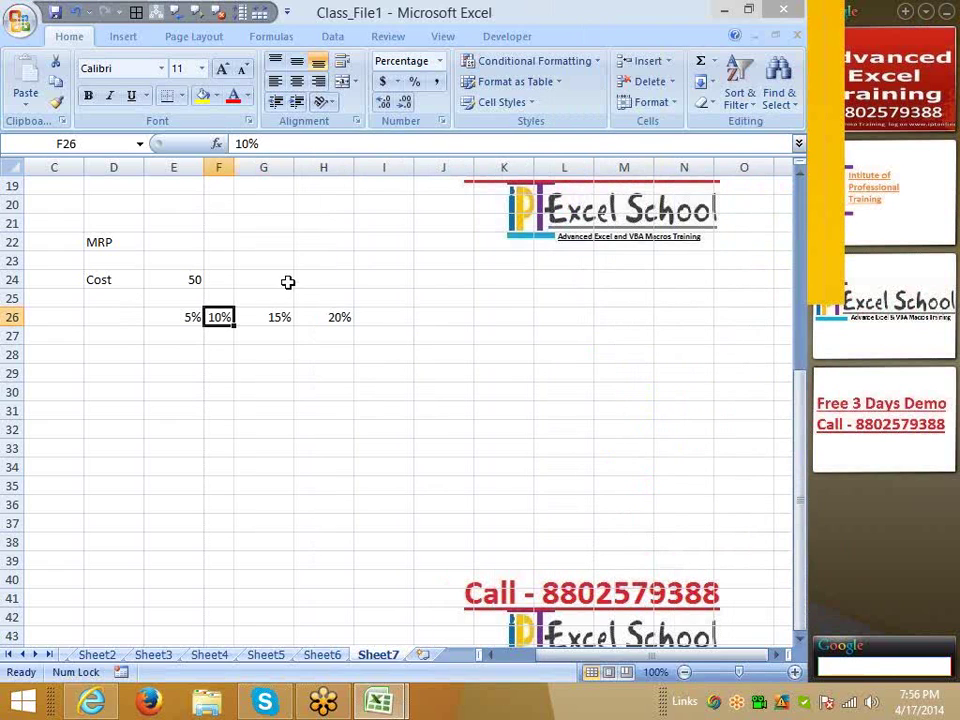
left_click_drag(235, 167, 267, 168)
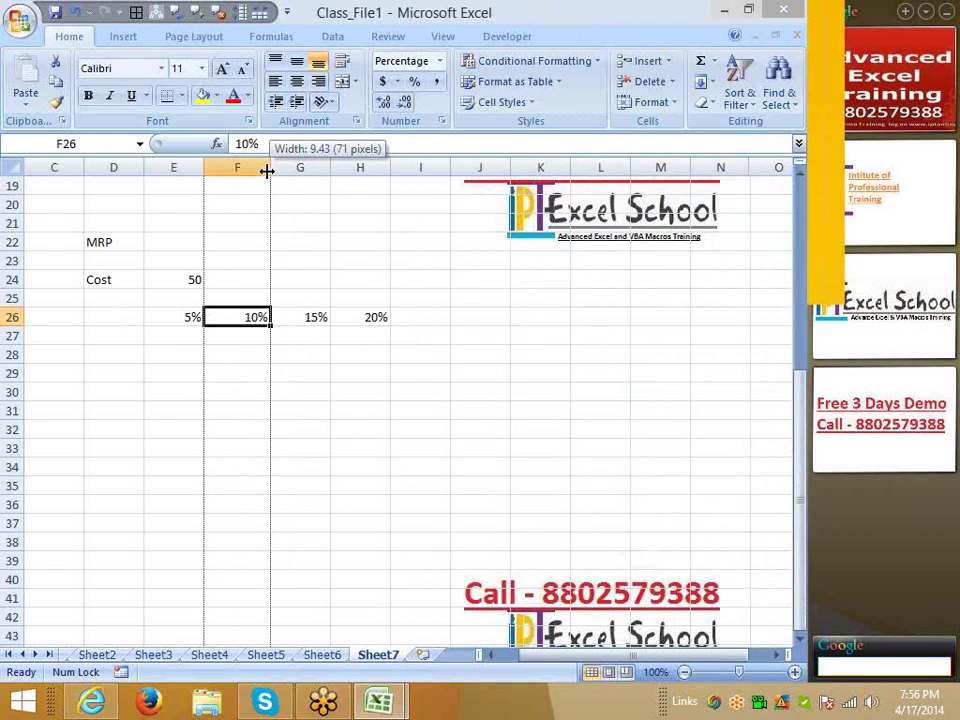
left_click(154, 331)
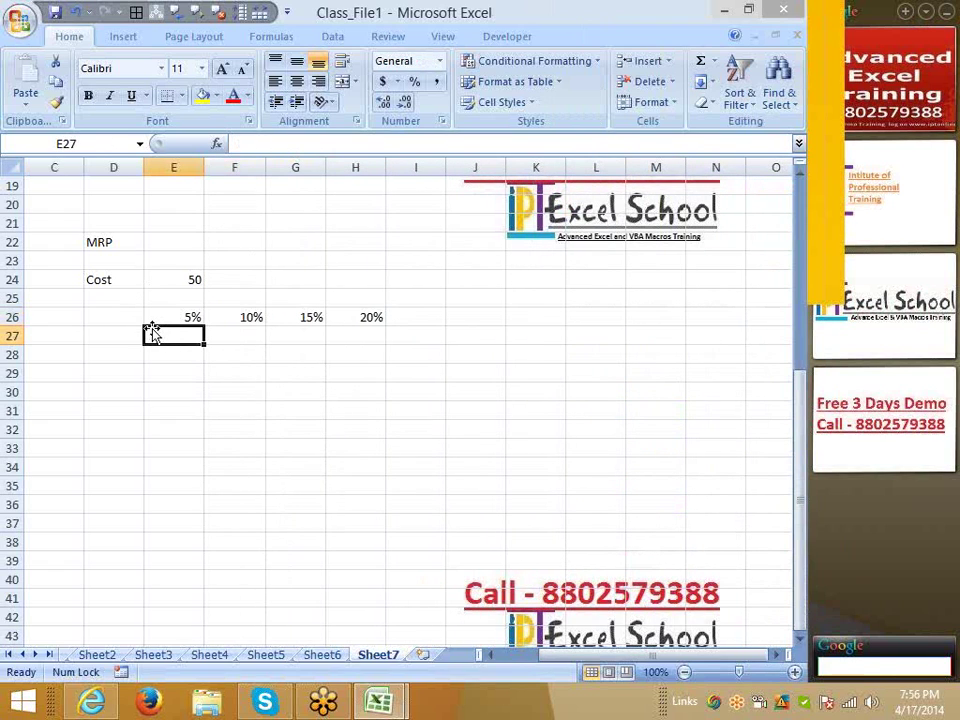
- Enter =E24*E26 in E27 (2.5) and the running total 52.5 in E28
type("=")
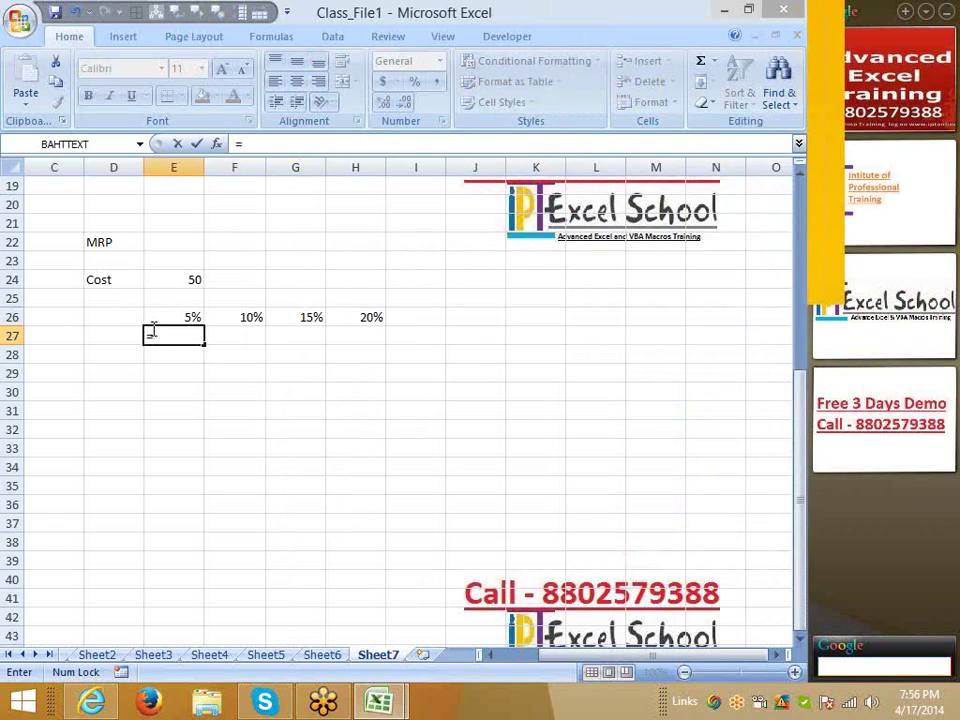
key("Up")
key("Up")
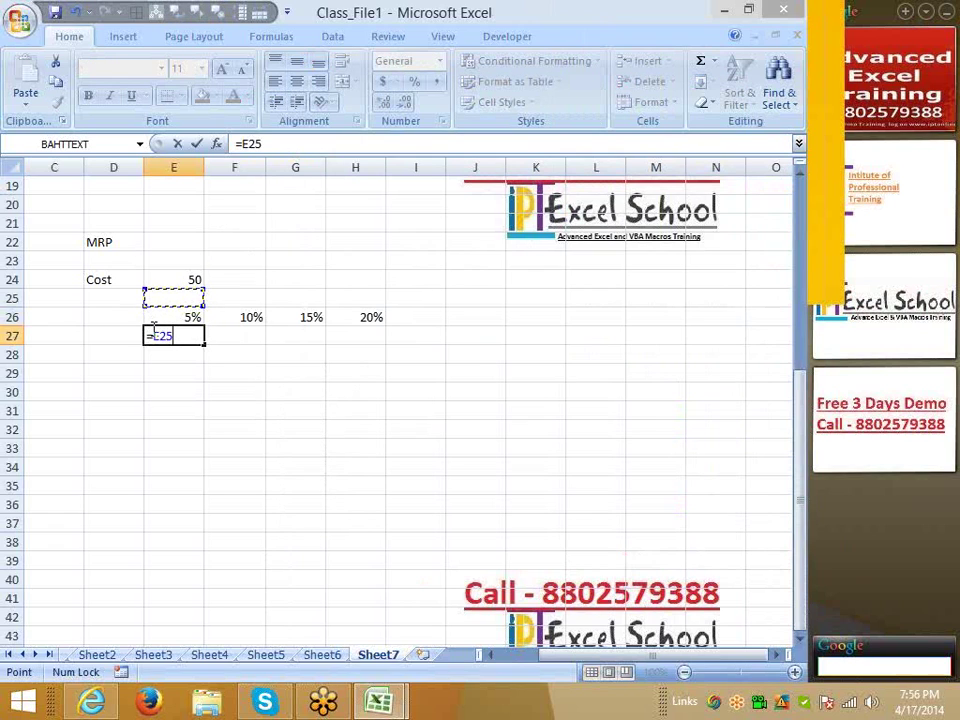
key("Up")
type("*")
key("Up")
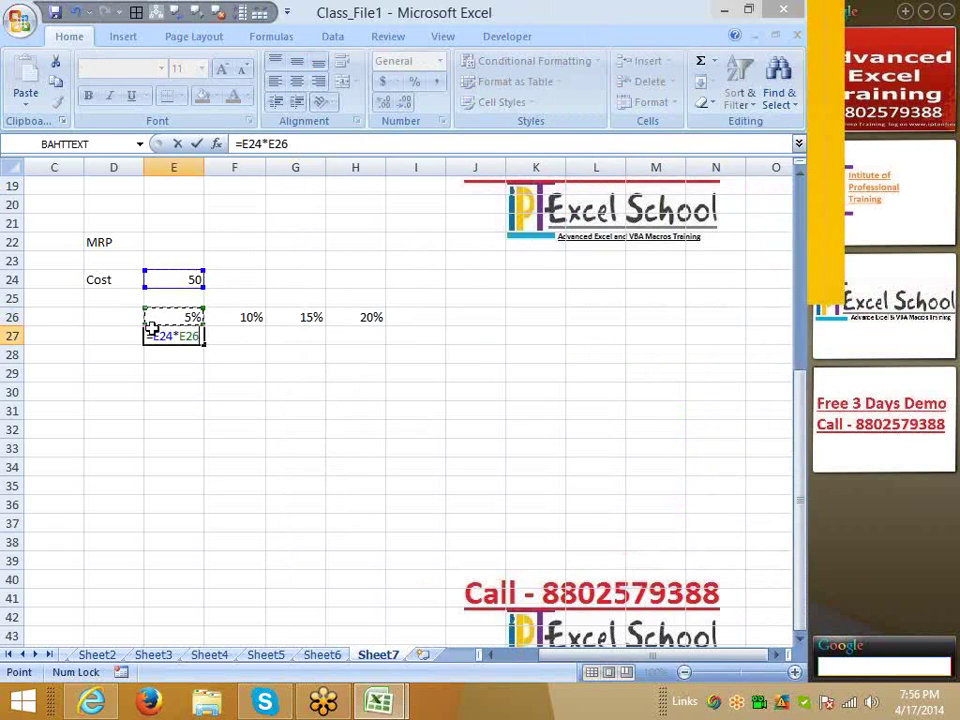
key("Return")
type("+")
key("Up")
key("Up")
key("Up")
key("Up")
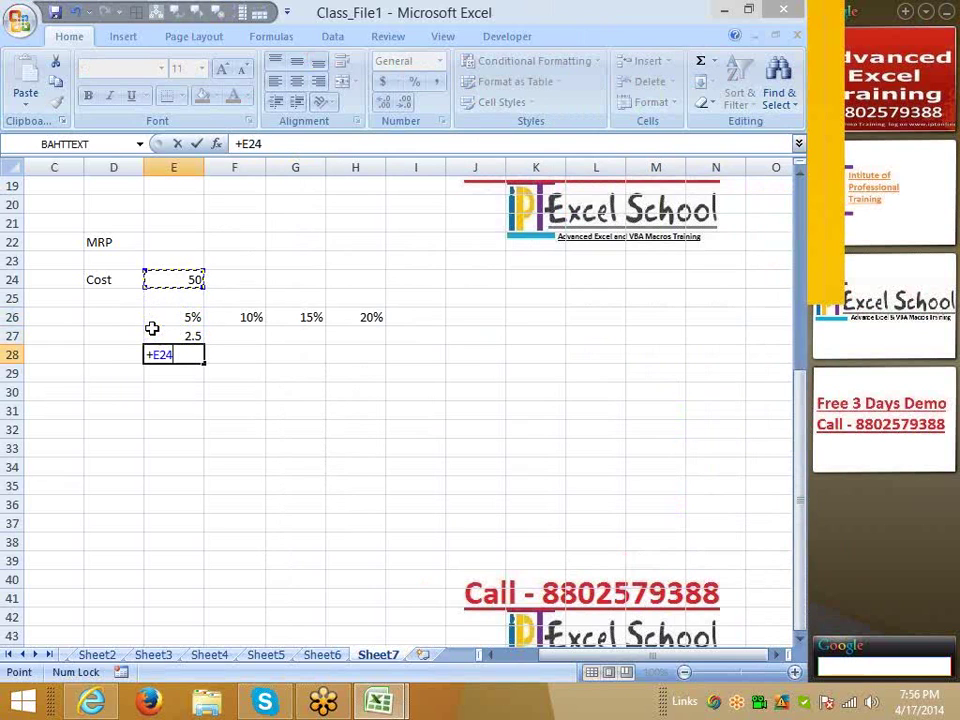
type("+")
- Compute the 10% amount in F27 (5.25) from E28 and the new total 57.75 in F28
key("Up")
key("Return")
key("Right")
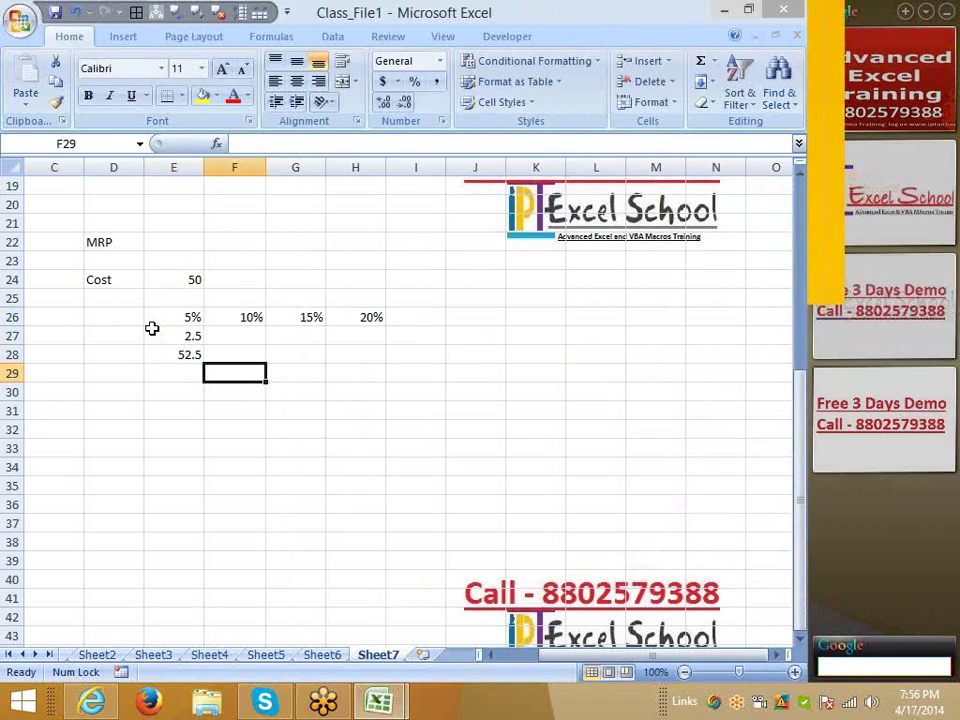
key("Up")
key("Up")
type("=")
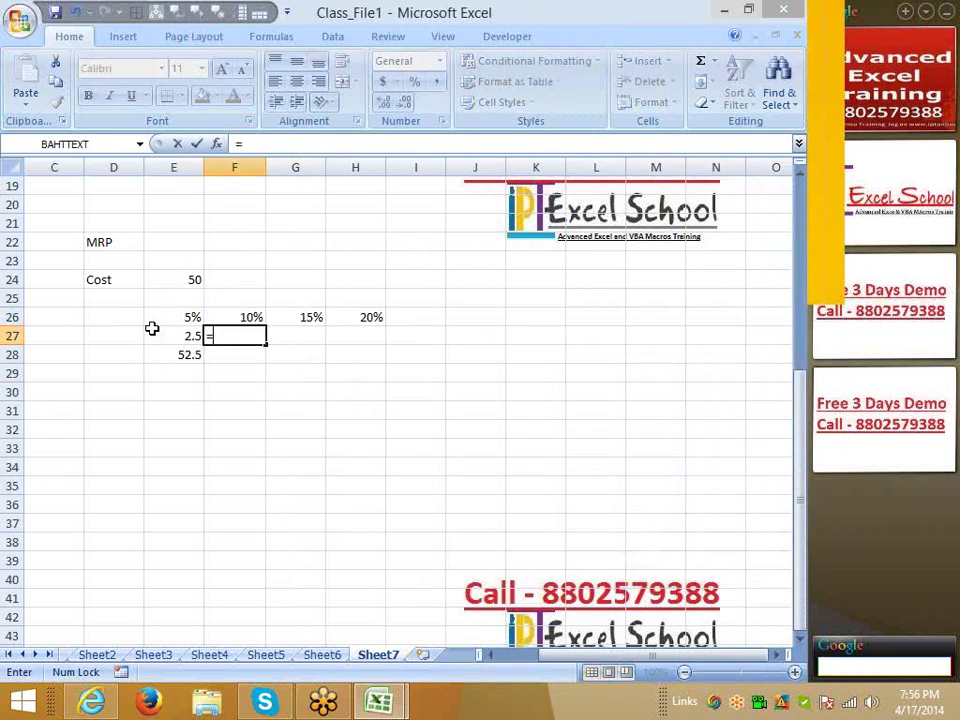
key("Down")
key("Left")
type("*")
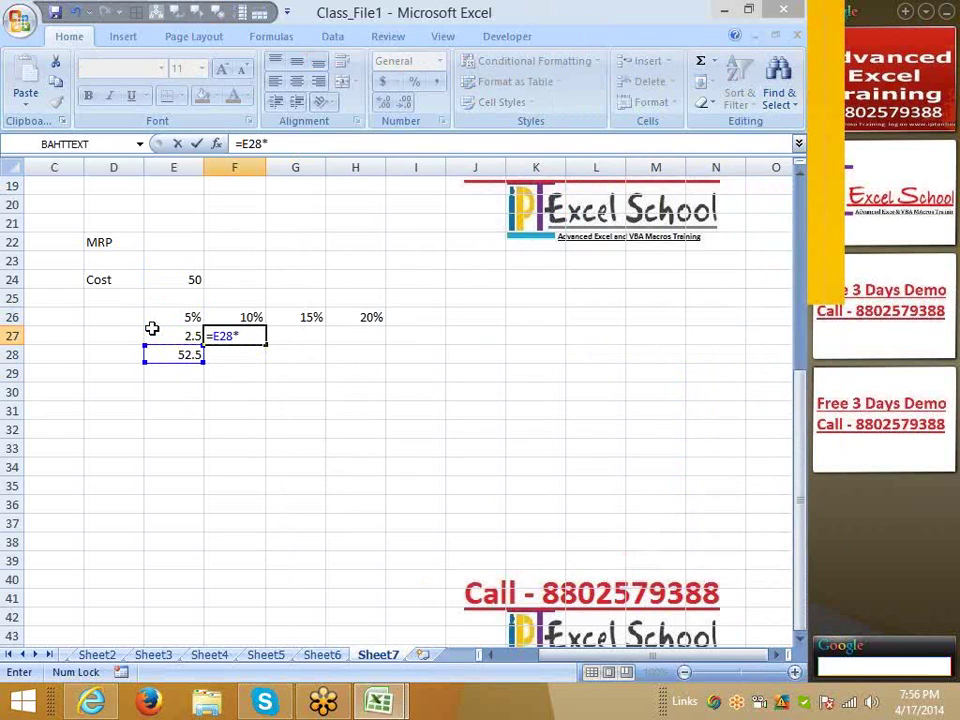
key("Up")
key("Return")
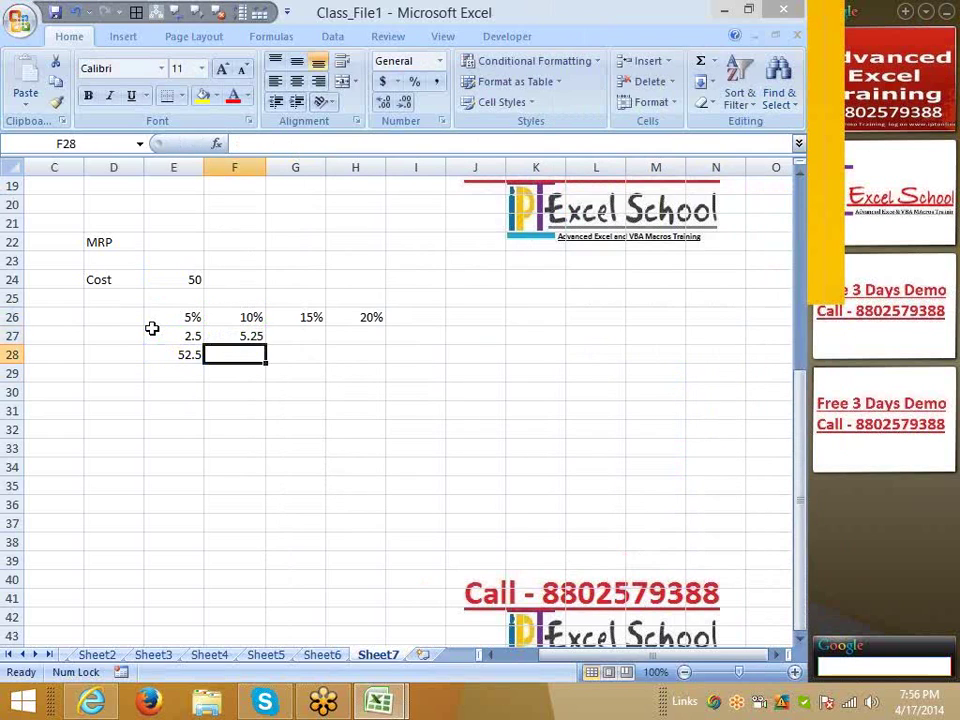
type("+")
key("Left")
type("+")
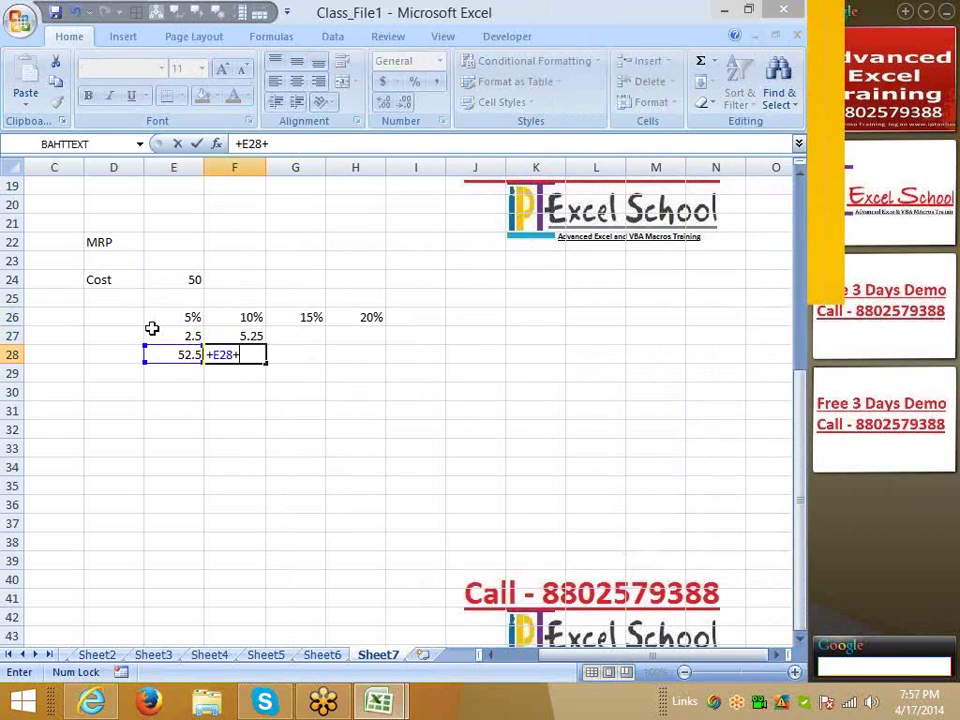
key("Up")
key("Return")
key("Up")
key("Up")
- Add G27 =F28*G26 (8.6625) and the G28 running total 66.4125
key("Right")
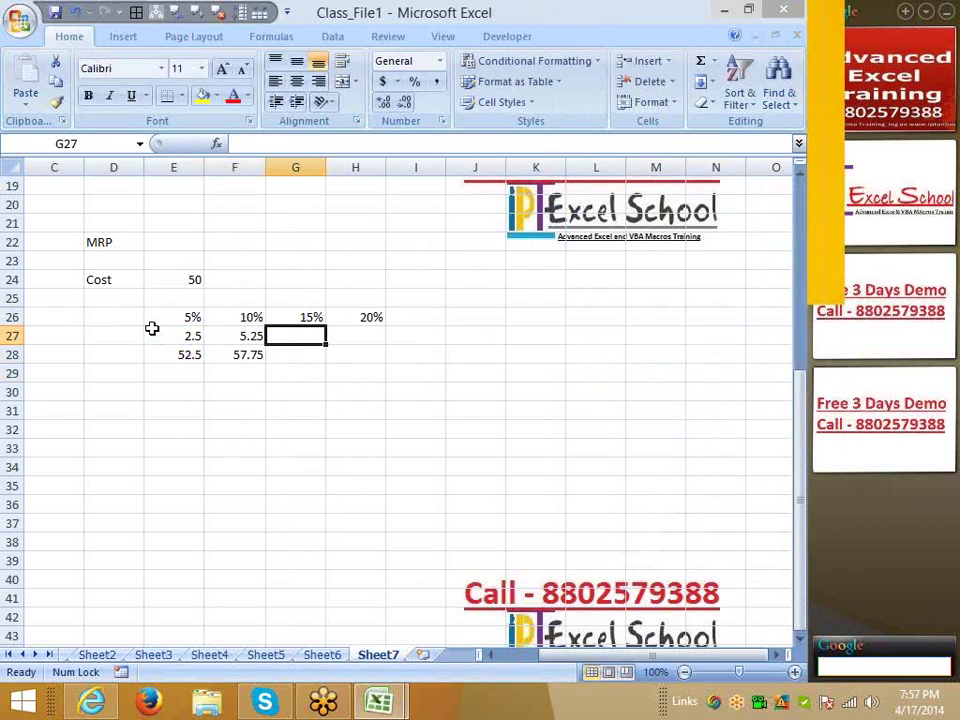
type("=")
key("Down")
key("Left")
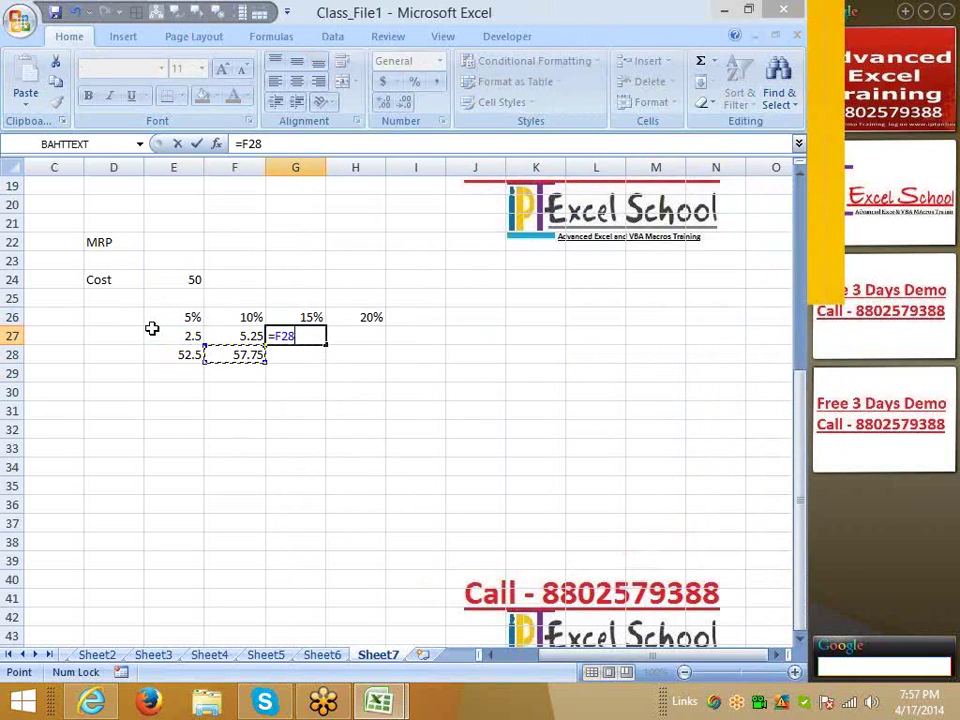
type("*")
key("Up")
key("Return")
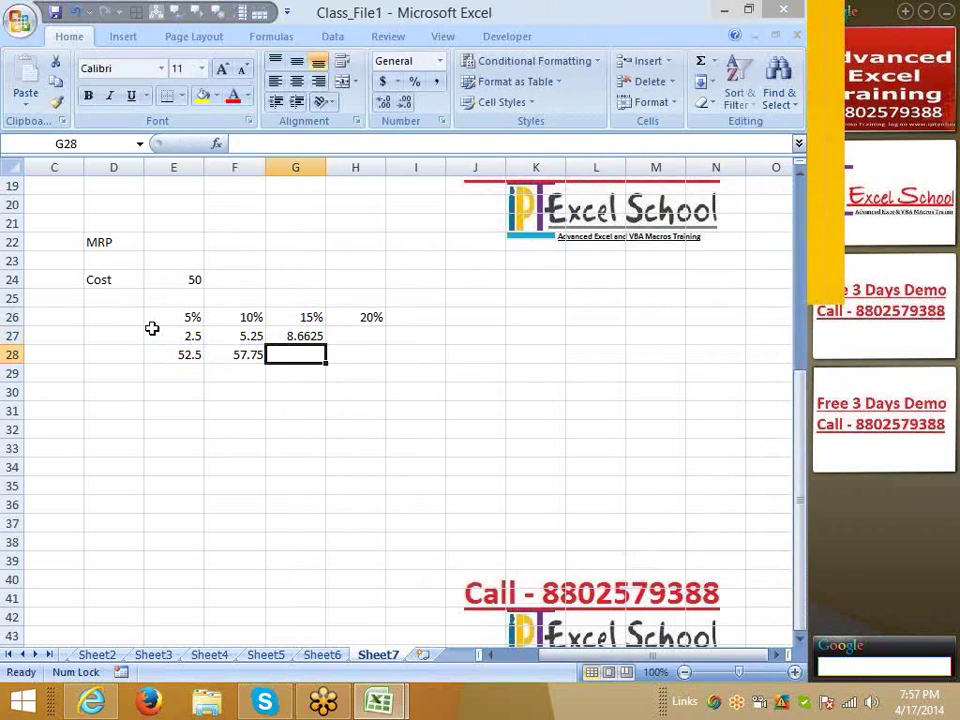
type("+")
key("Left")
type("+")
key("Up")
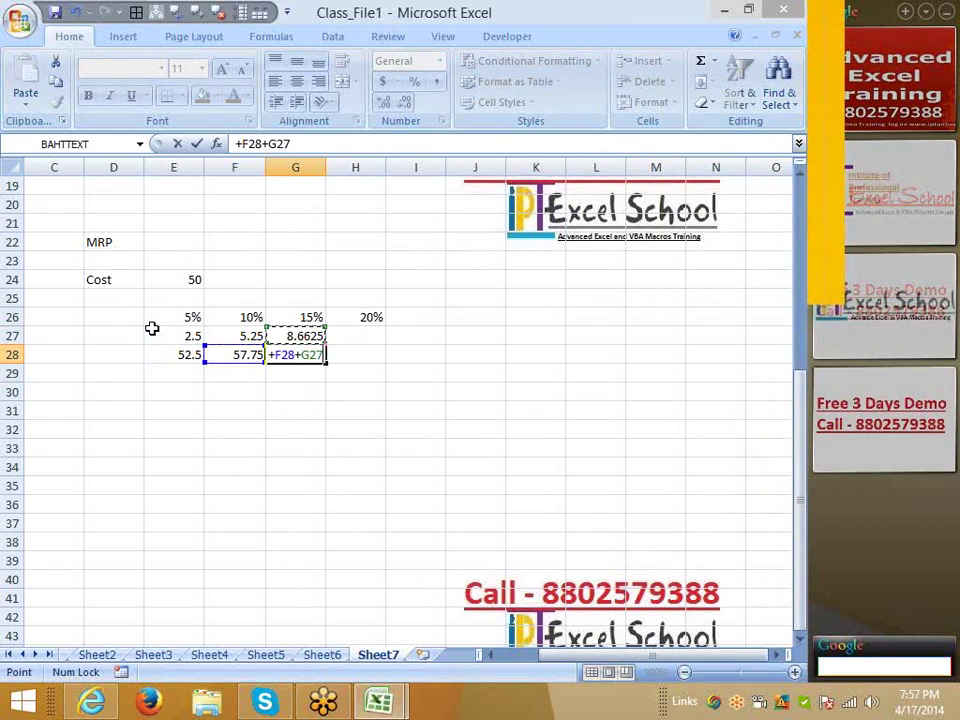
key("Return")
key("Up")
key("Up")
- Add H27 =G28*H26 (13.2825) and H28 =G28+H27, giving 79.695
key("Right")
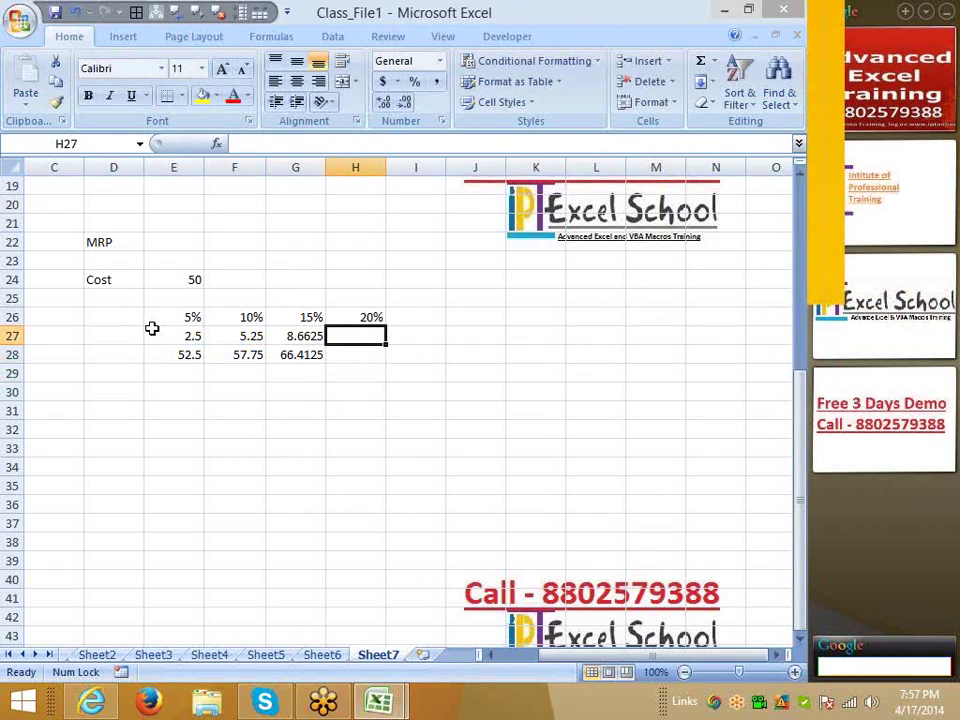
type("=")
key("Down")
key("Left")
type("*")
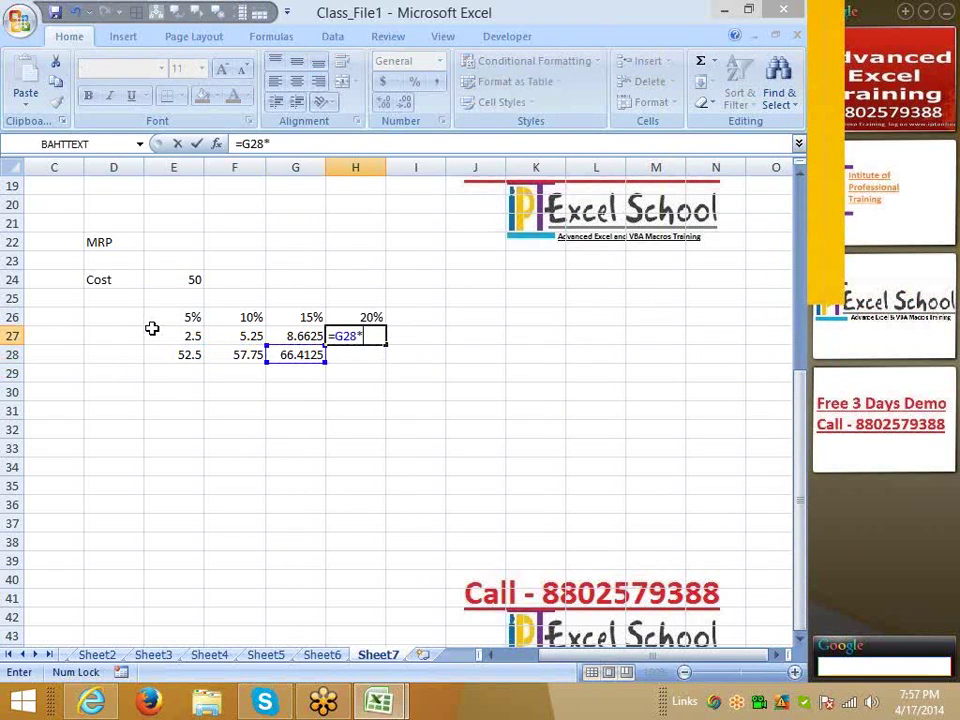
key("Up")
key("Return")
type("+")
key("Left")
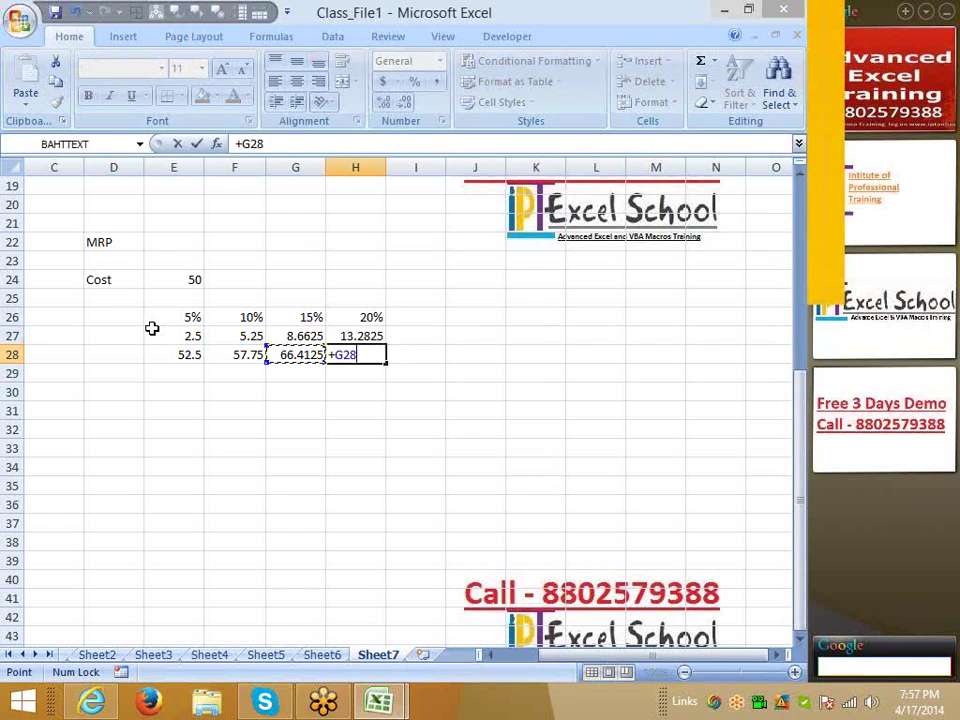
type("+")
key("Up")
key("Return")
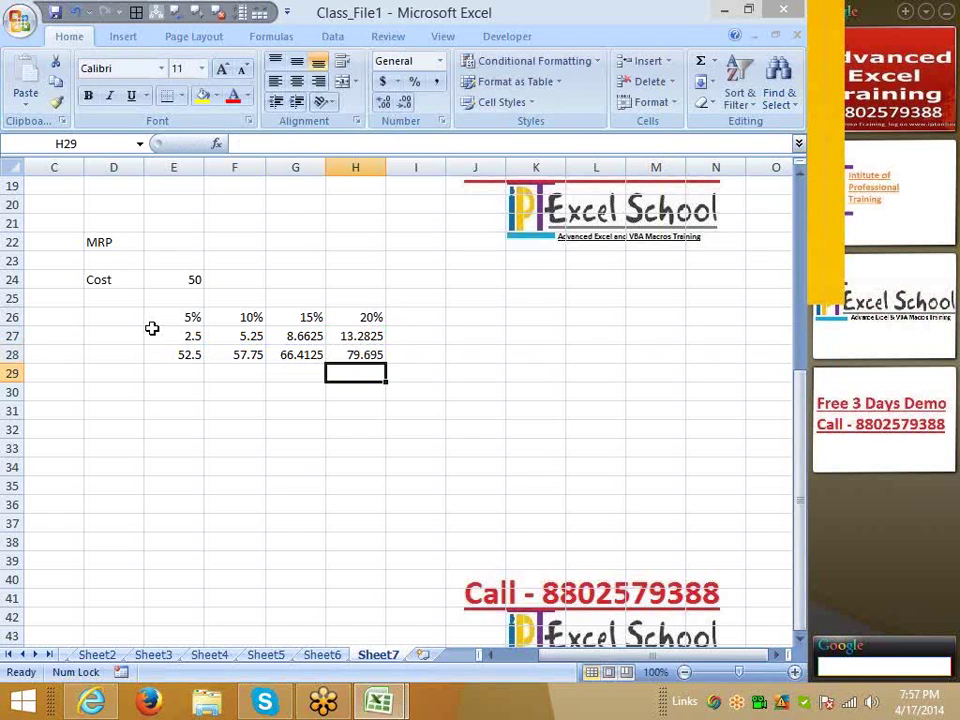
key("Up")
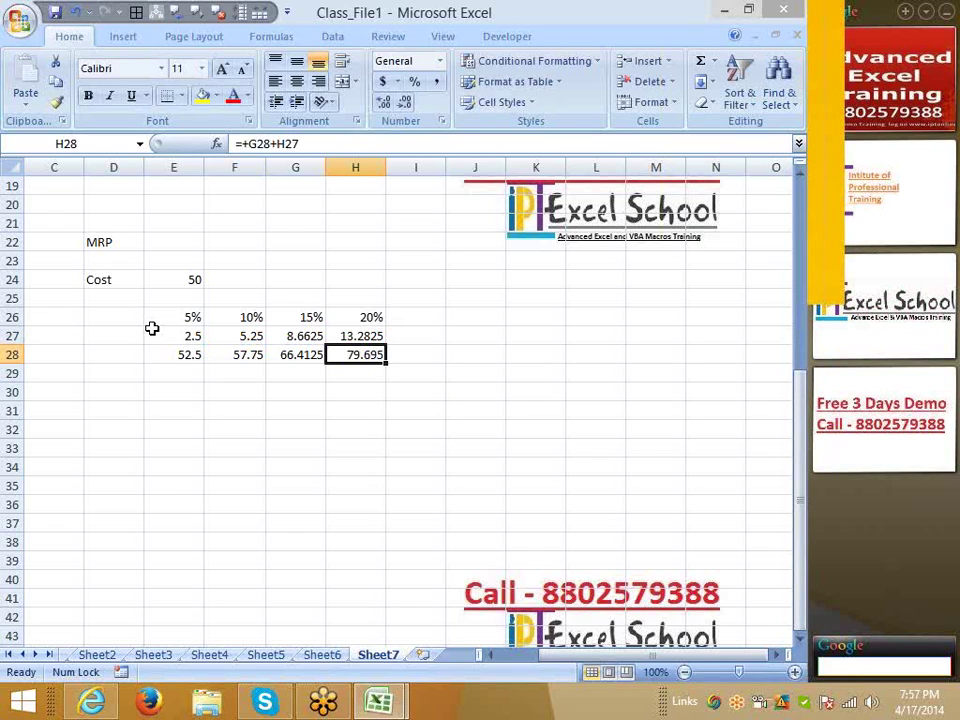
- Edit the E27 formula to multiply by a fixed 5% instead of E26
left_click(151, 327, "shift")
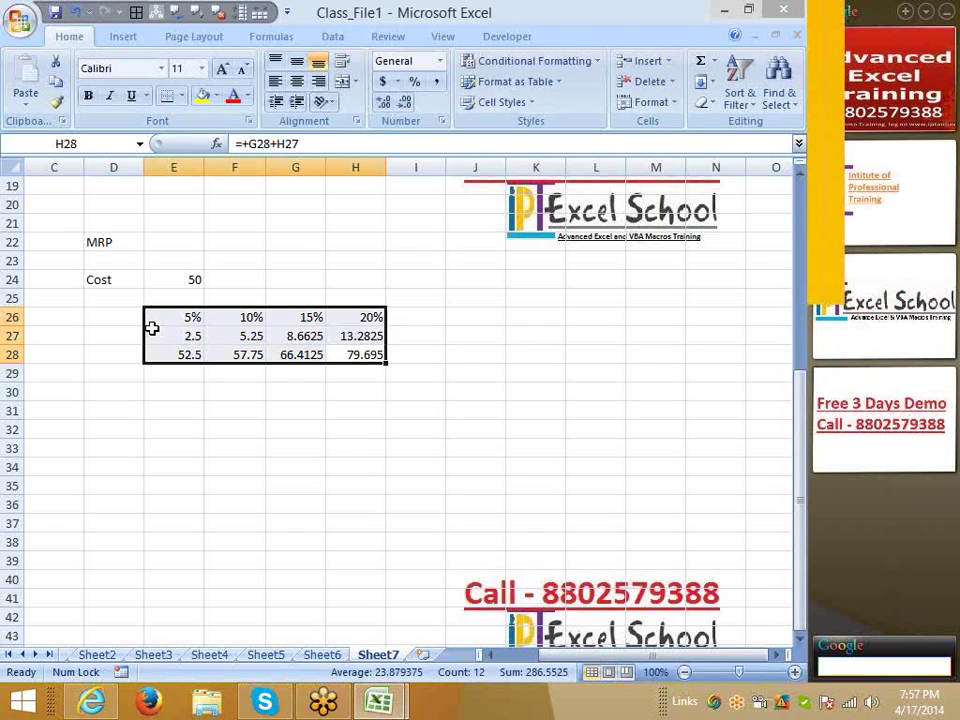
key("Left")
key("Left")
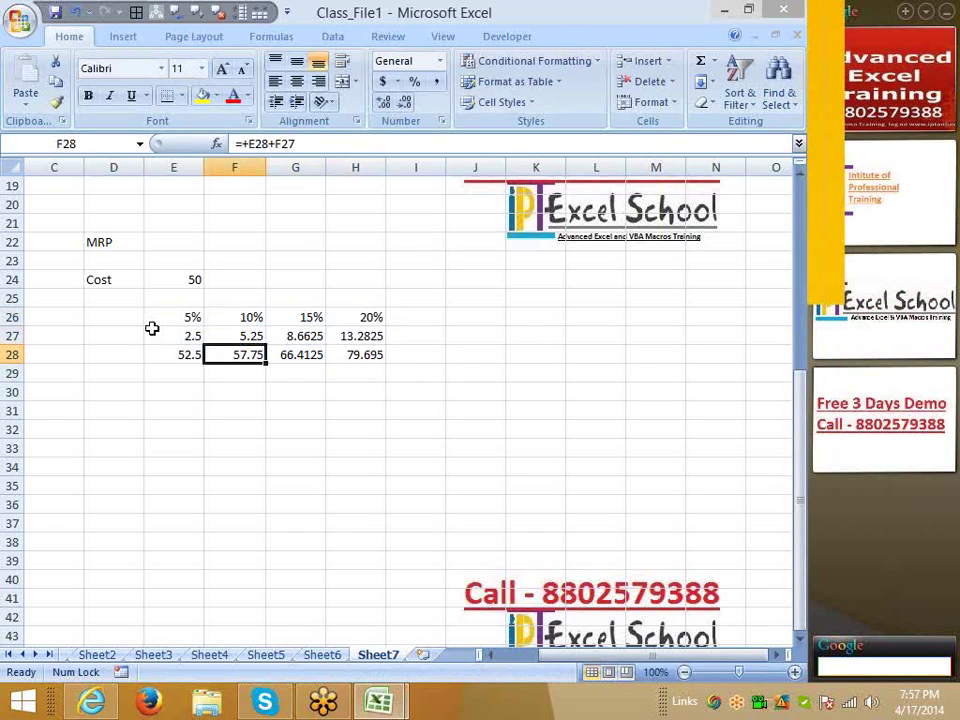
key("Left")
key("Up")
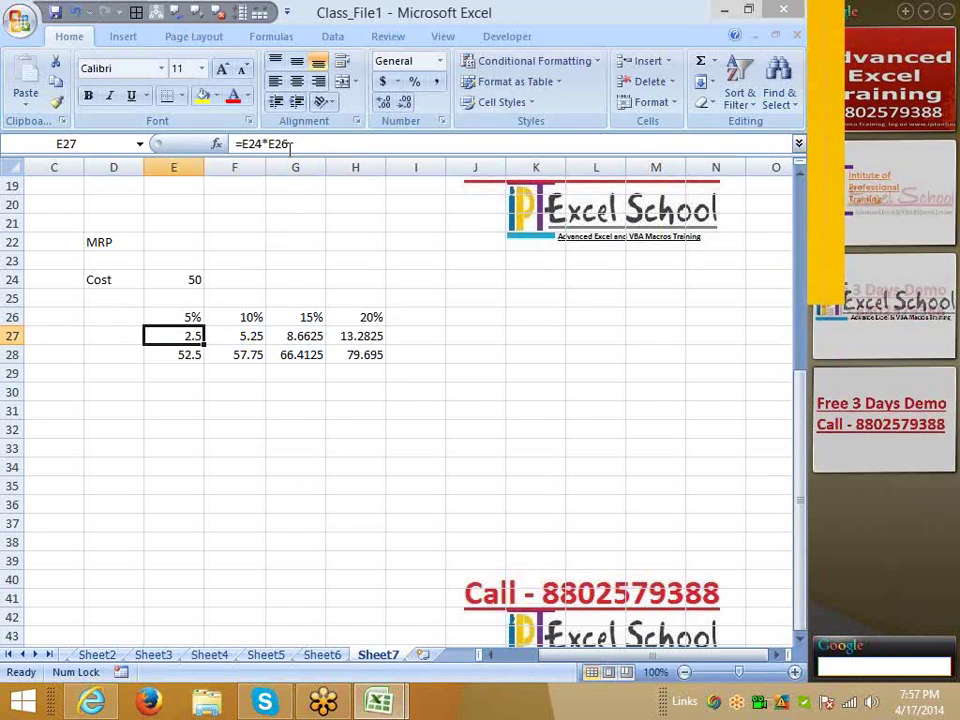
key("F2")
key("BackSpace")
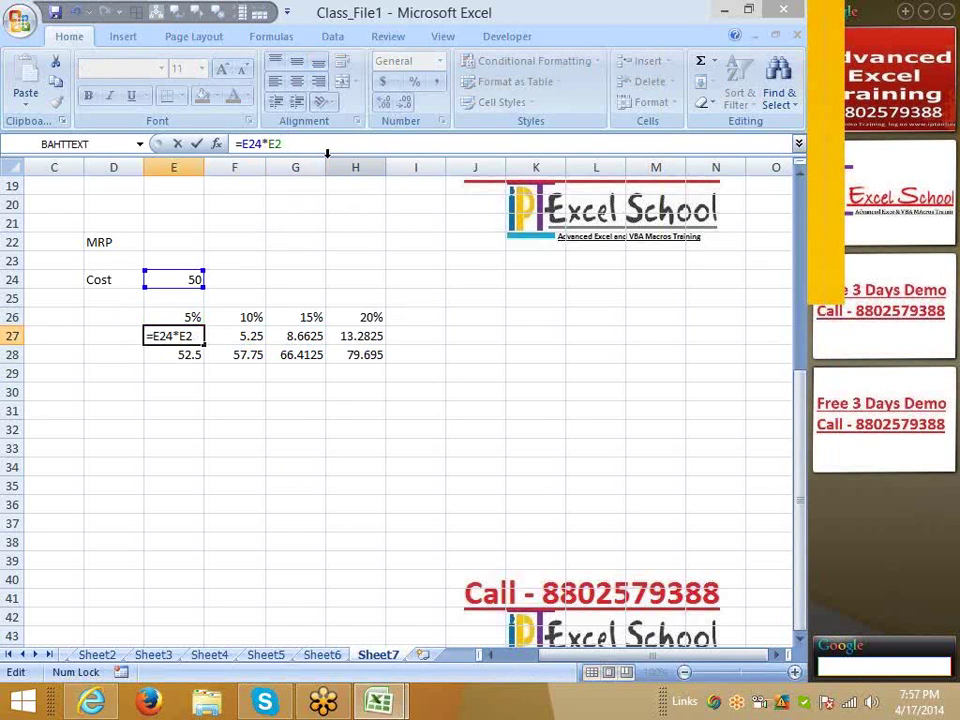
key("BackSpace")
key("BackSpace")
type("50")
key("BackSpace")
type("%")
key("ctrl+Return")
key("Right")
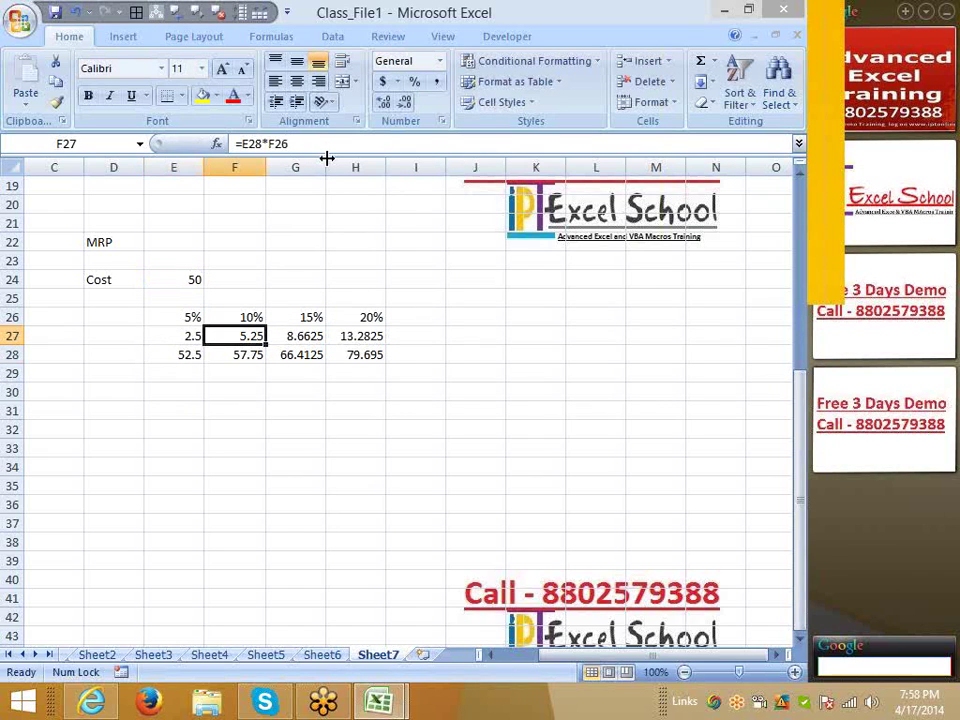
- Replace the rate references in F27 and G27 with fixed 10% and 15%
left_click(323, 147)
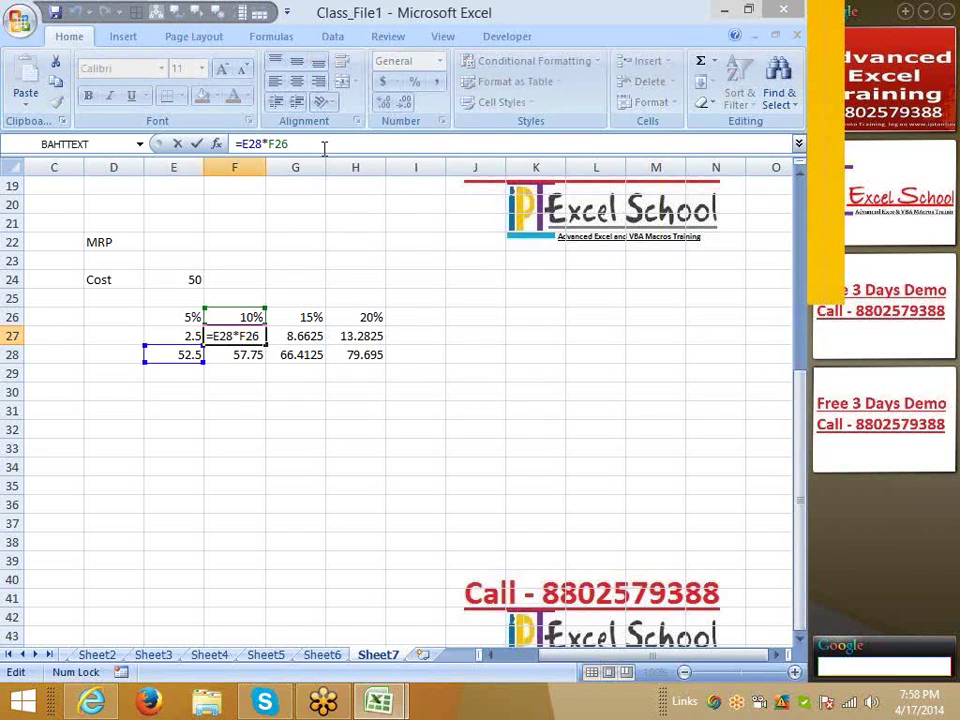
key("BackSpace")
key("BackSpace")
key("BackSpace")
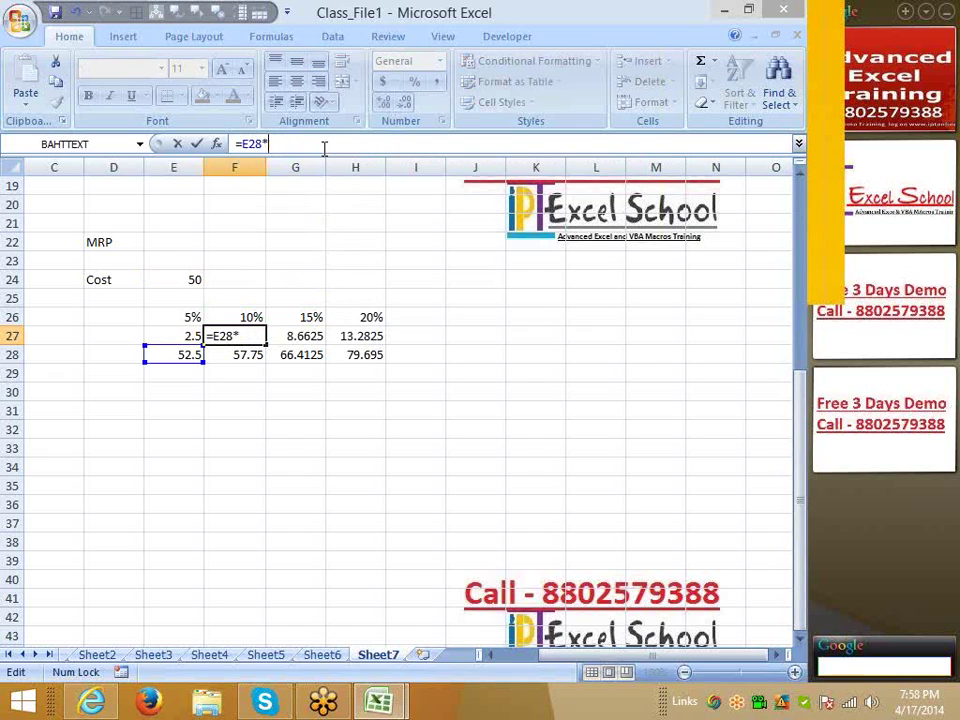
type("10%")
key("Return")
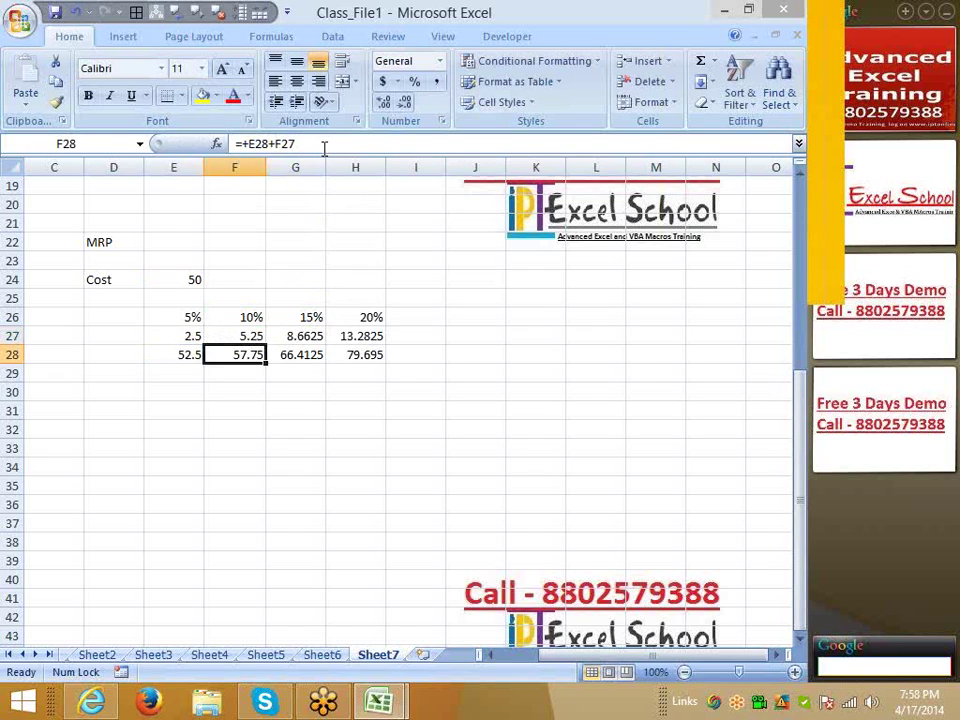
key("Right")
key("Up")
left_click(323, 147)
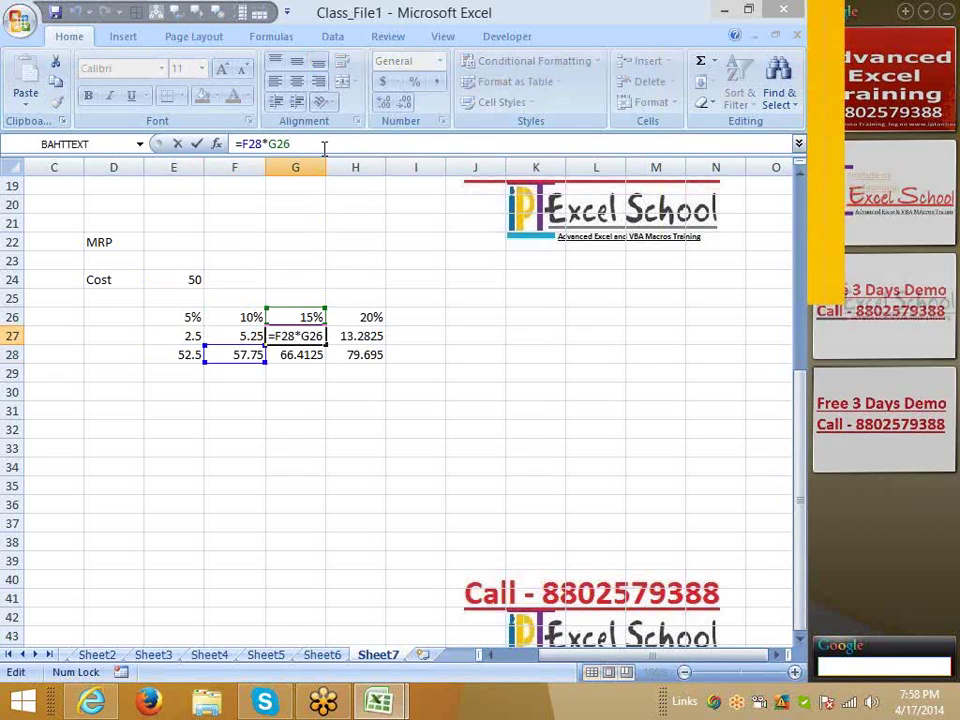
key("BackSpace")
key("BackSpace")
key("BackSpace")
type("1")
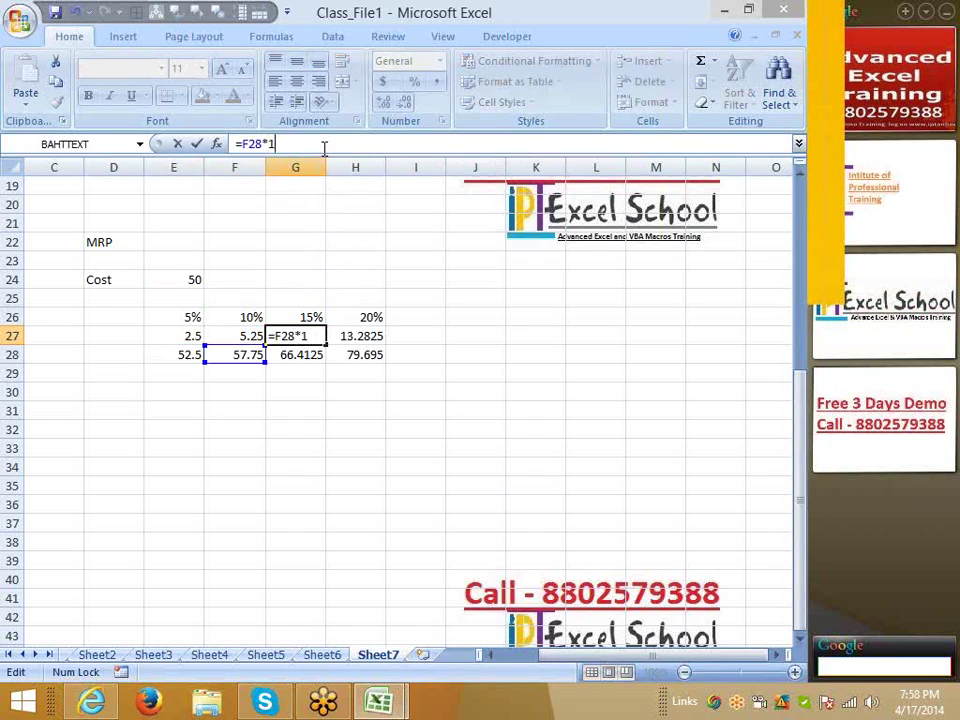
type("5%")
key("Return")
key("Right")
key("Up")
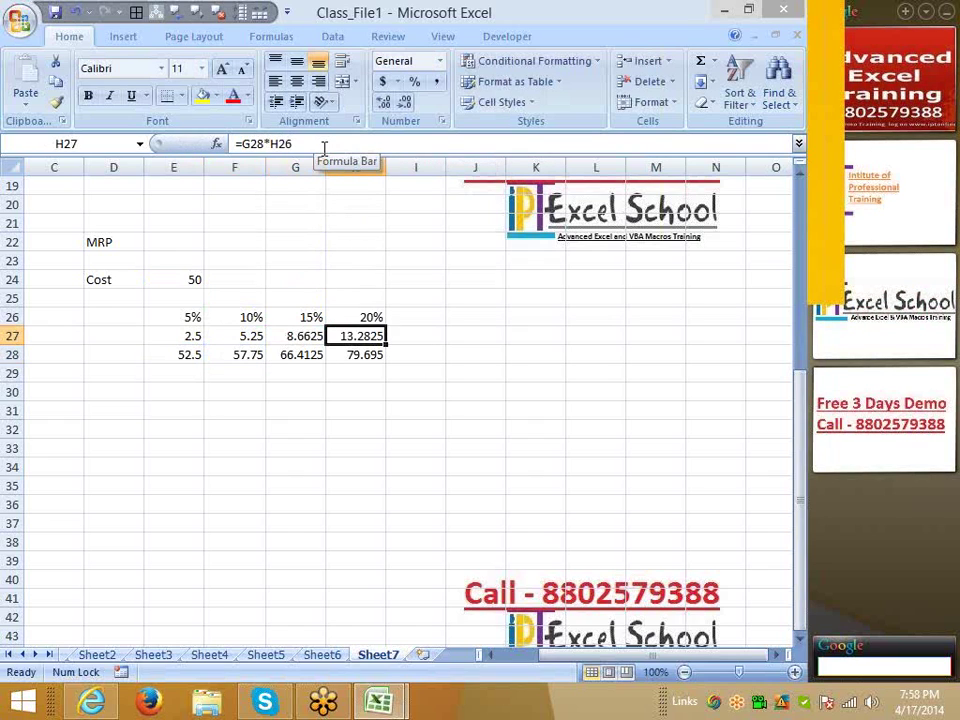
- Replace H27's H26 reference with a fixed 20%
left_click(297, 143)
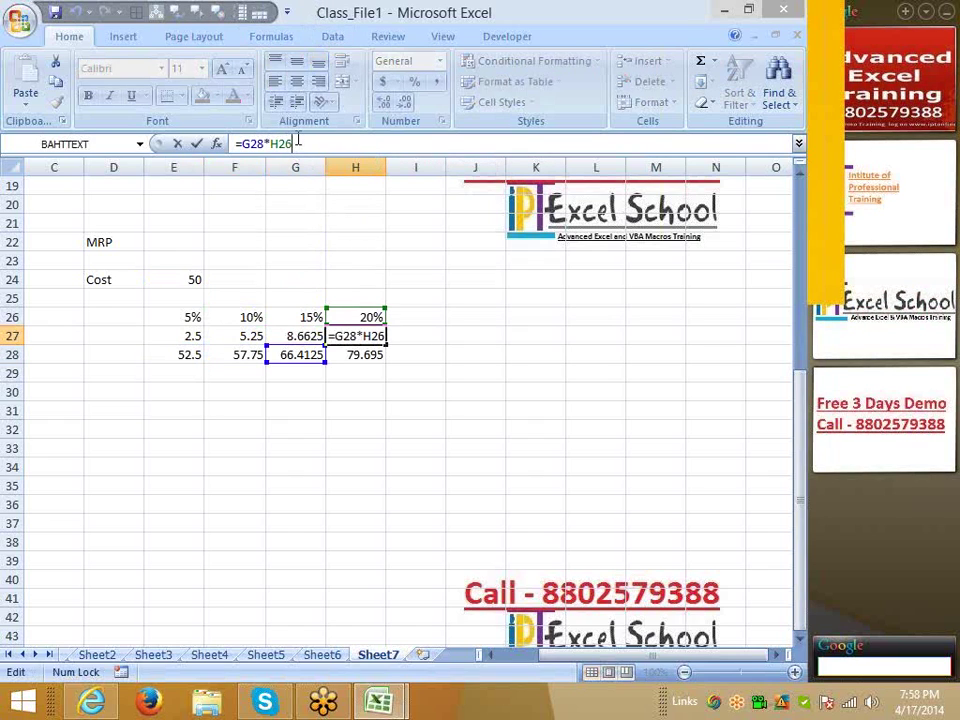
key("BackSpace")
key("BackSpace")
key("BackSpace")
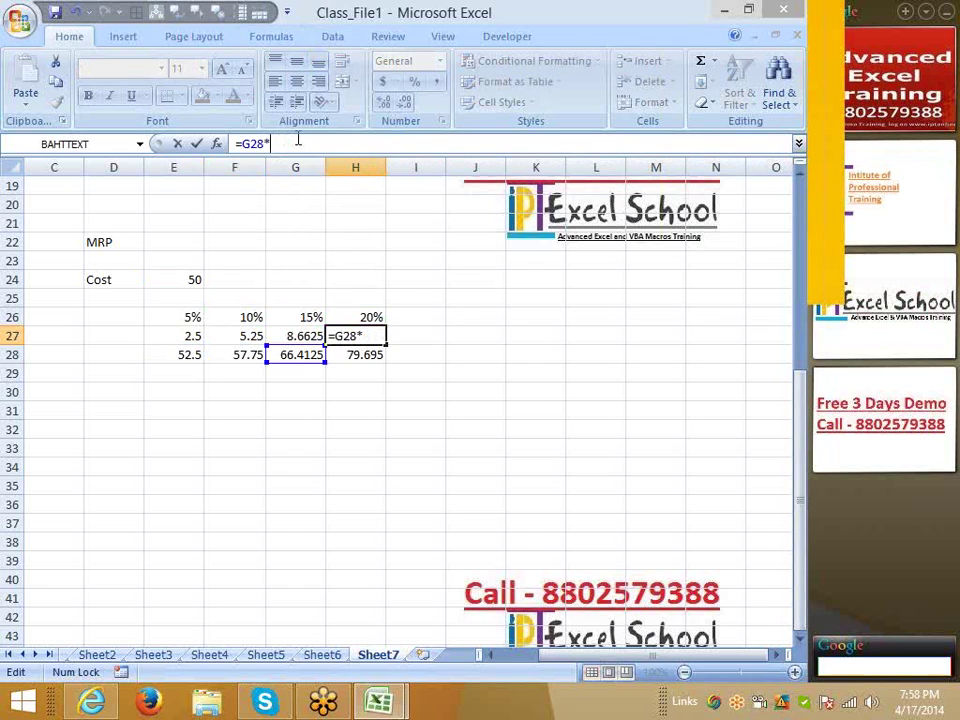
type("20")
key("Return")
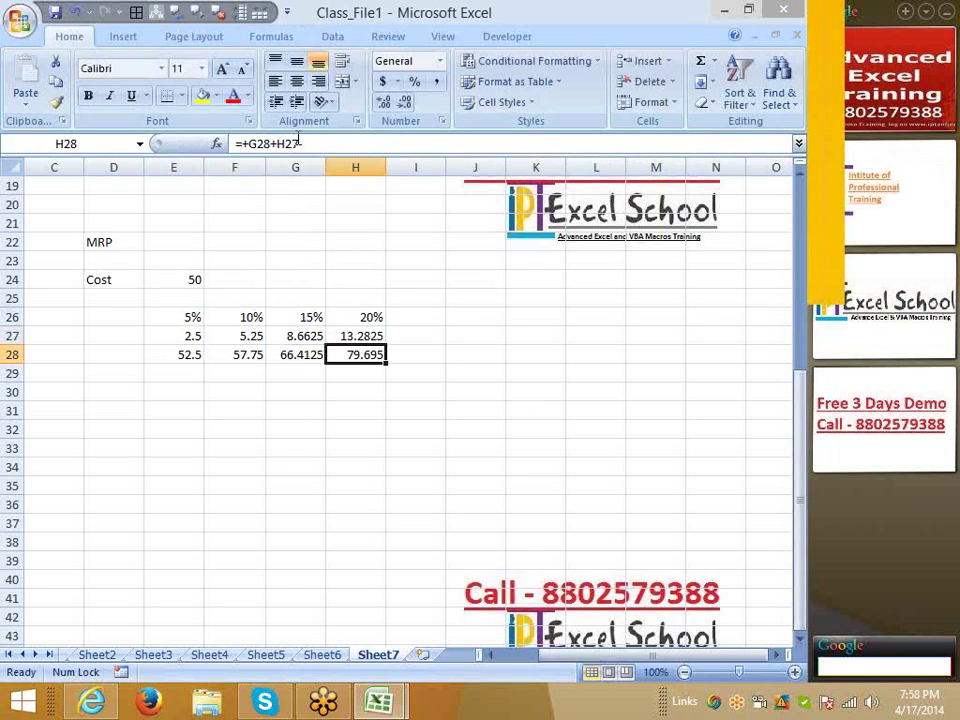
key("Up")
key("Up")
- Clear the row 26 percentages and make E28 compute =+E24+(E24*5%) directly
key("shift+Left")
key("shift+Left")
key("shift+Left")
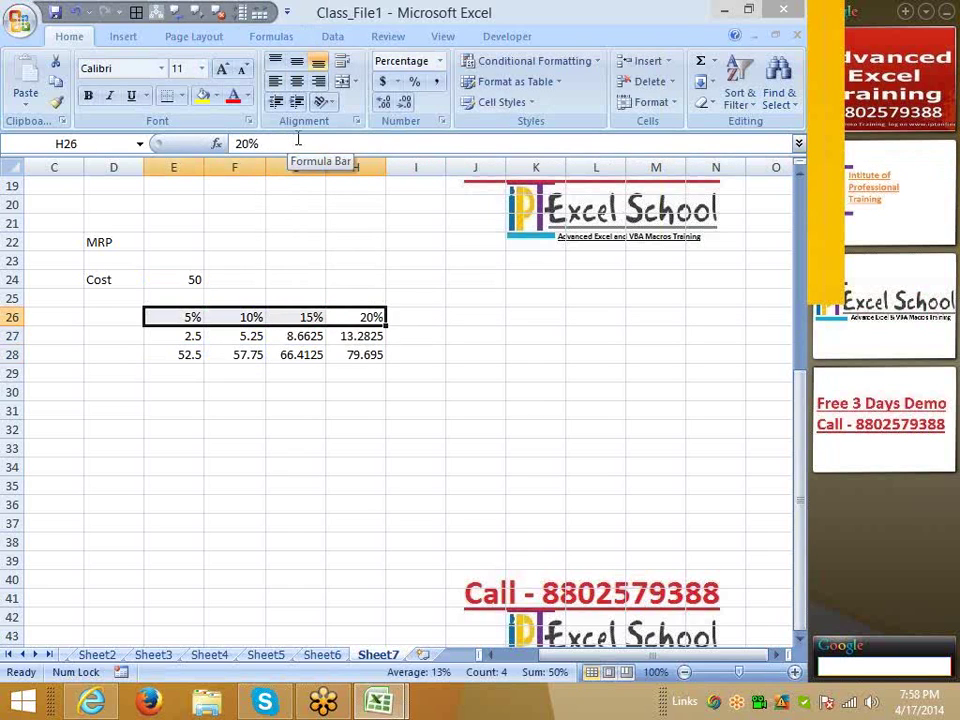
key("Delete")
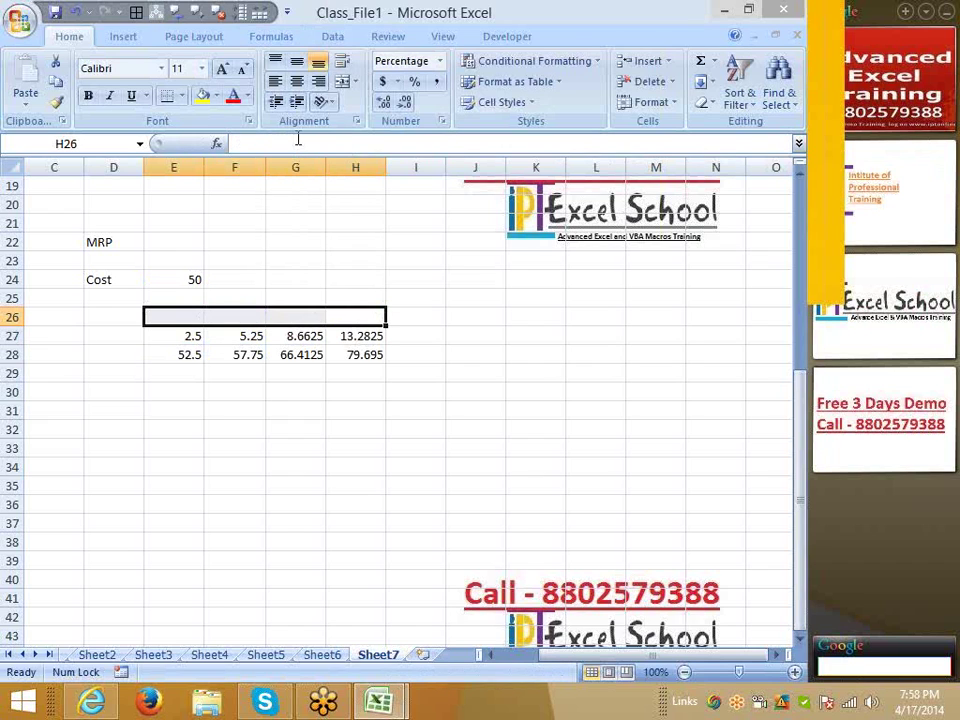
key("Down")
key("Left")
key("Left")
key("Left")
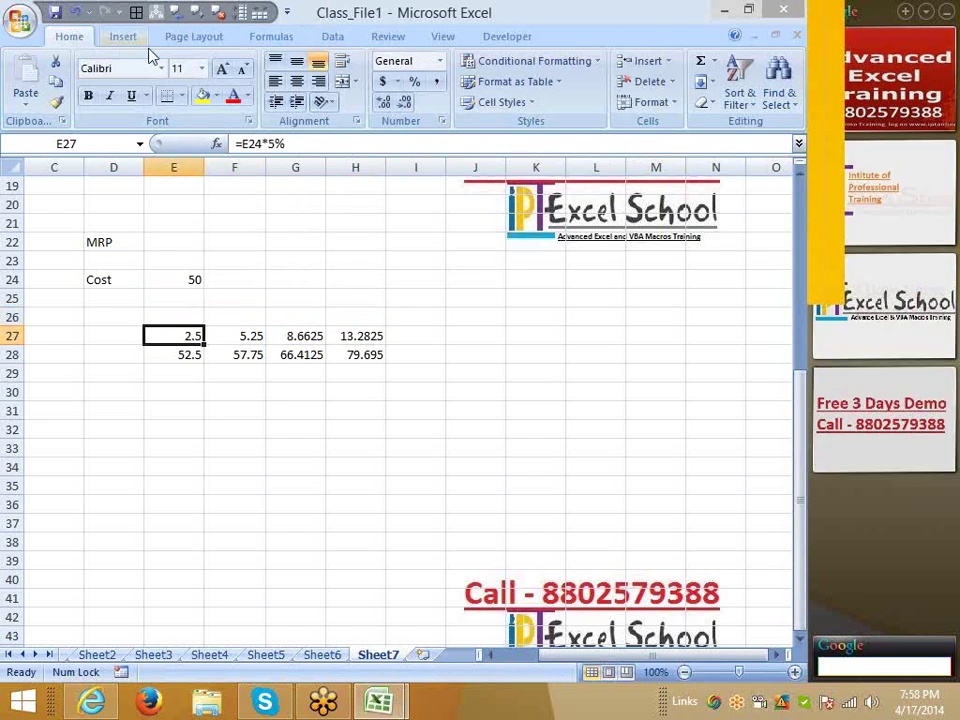
left_click(273, 144)
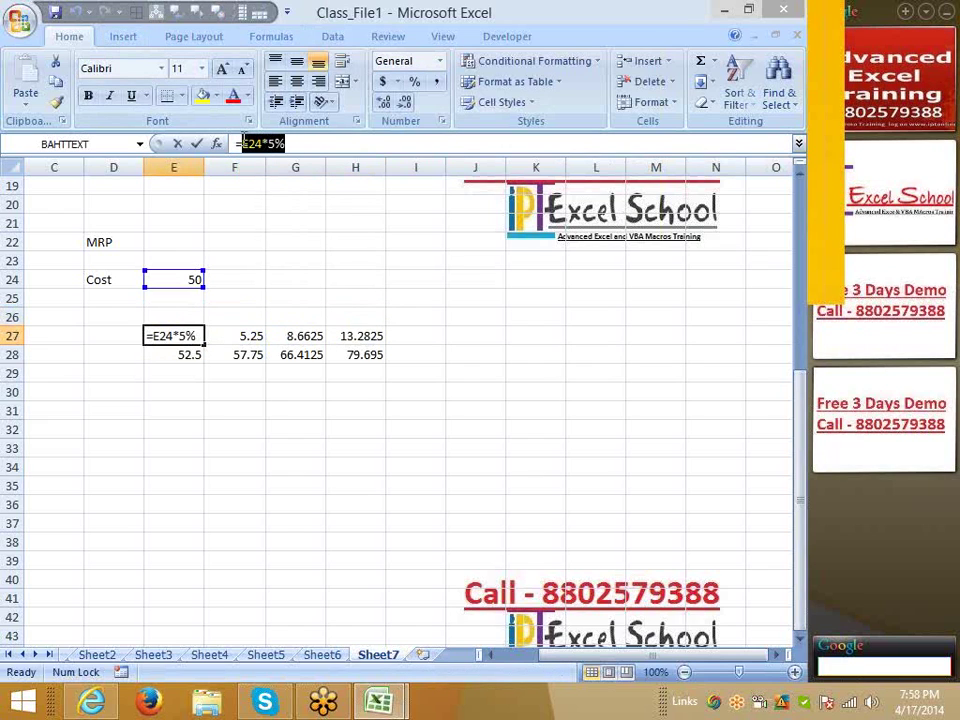
key("ctrl+Return")
left_click(157, 357)
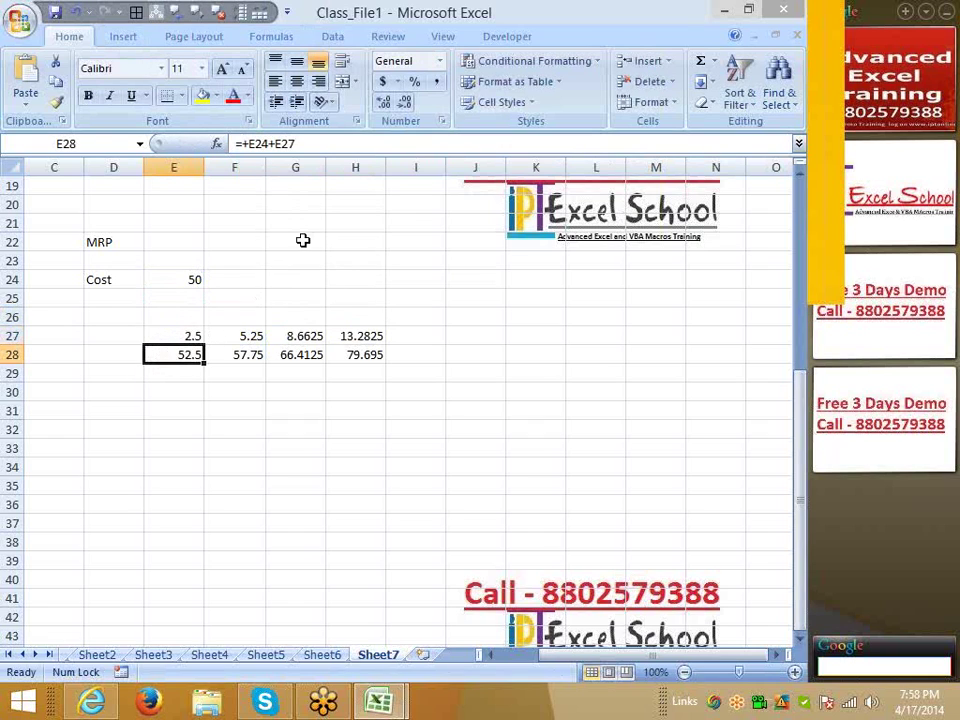
left_click(289, 145)
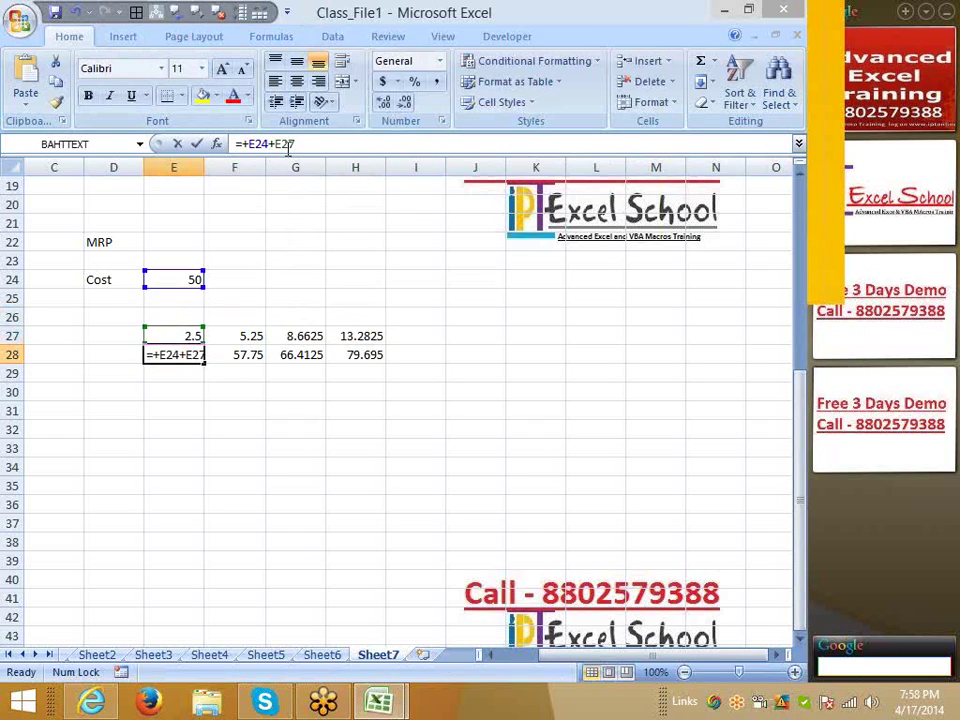
double_click(286, 145)
type("(")
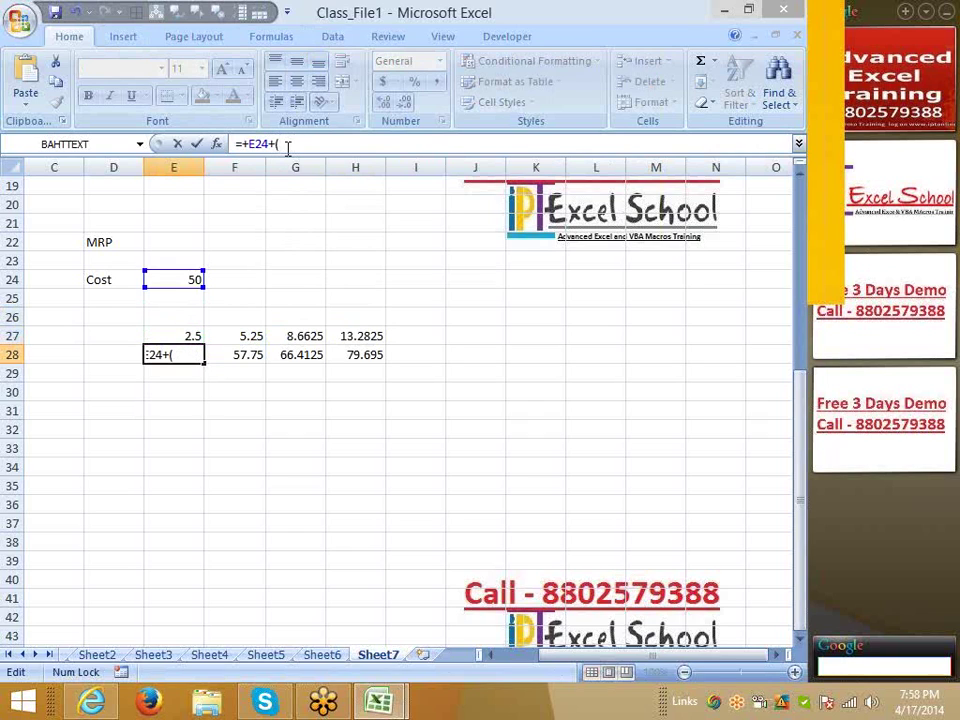
type("E24*5%)")
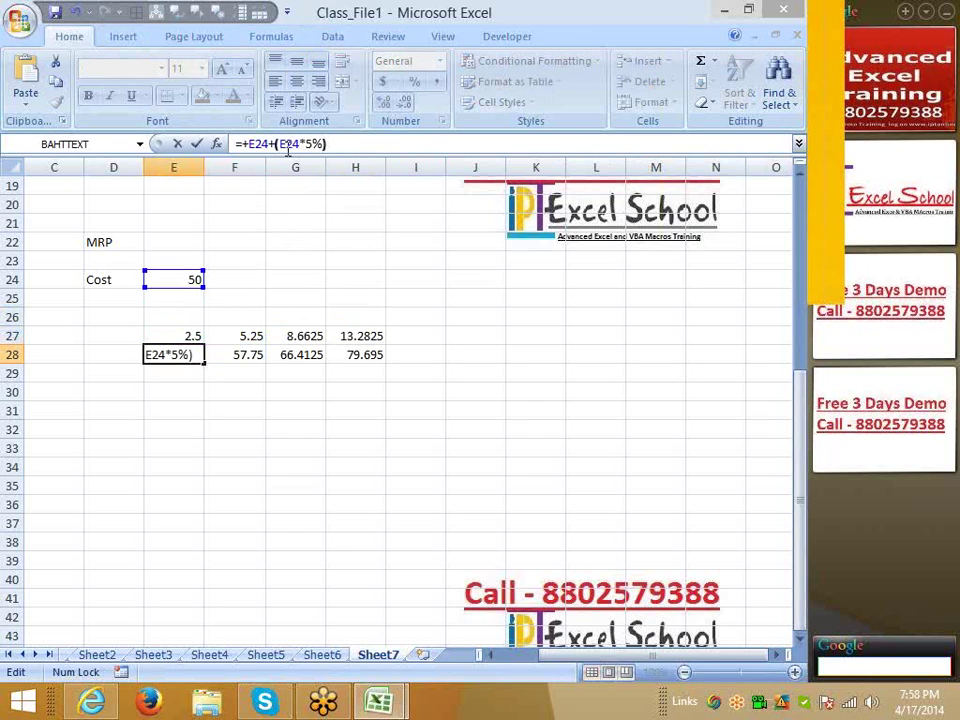
key("Return")
- Make F28 add its 10% markup inline with (E28*10%) and clear the 5.25 in F27
key("Up")
key("Up")
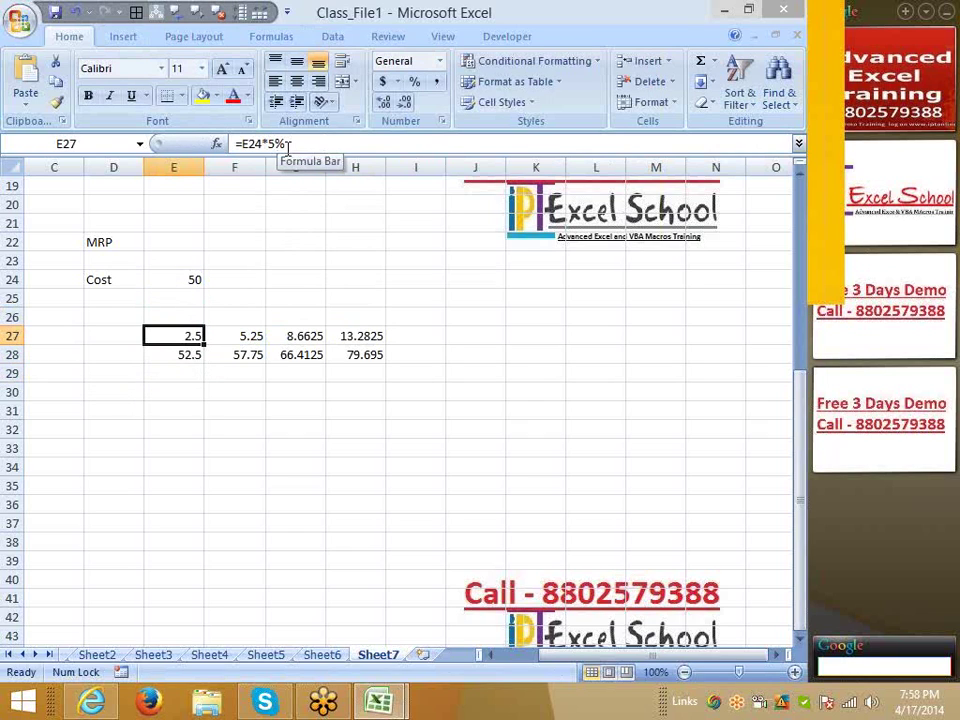
key("Right")
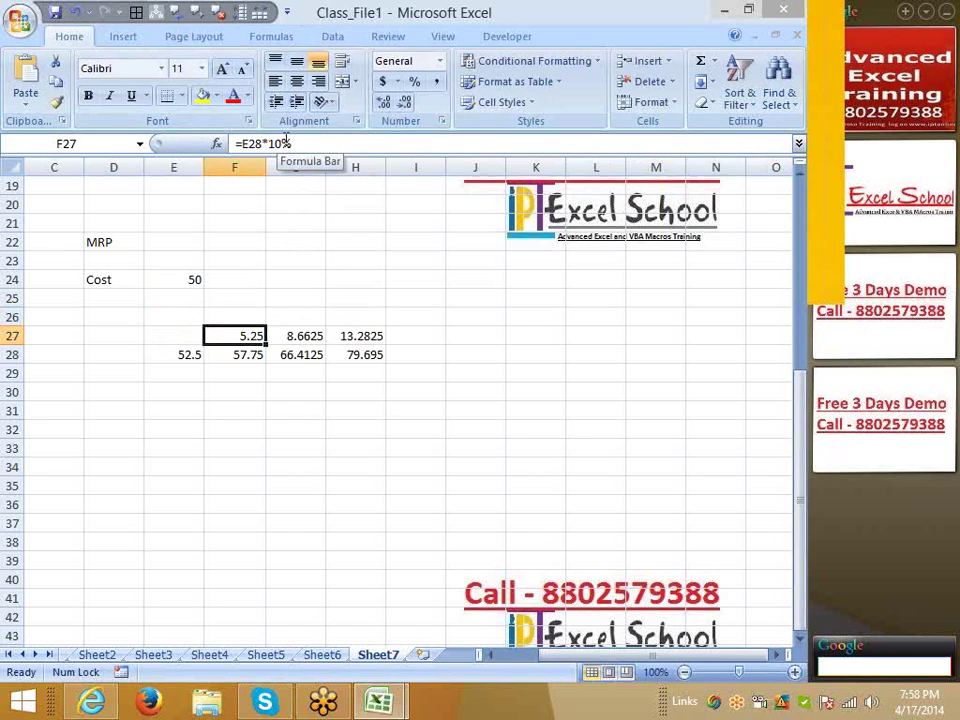
left_click_drag(291, 144, 238, 144)
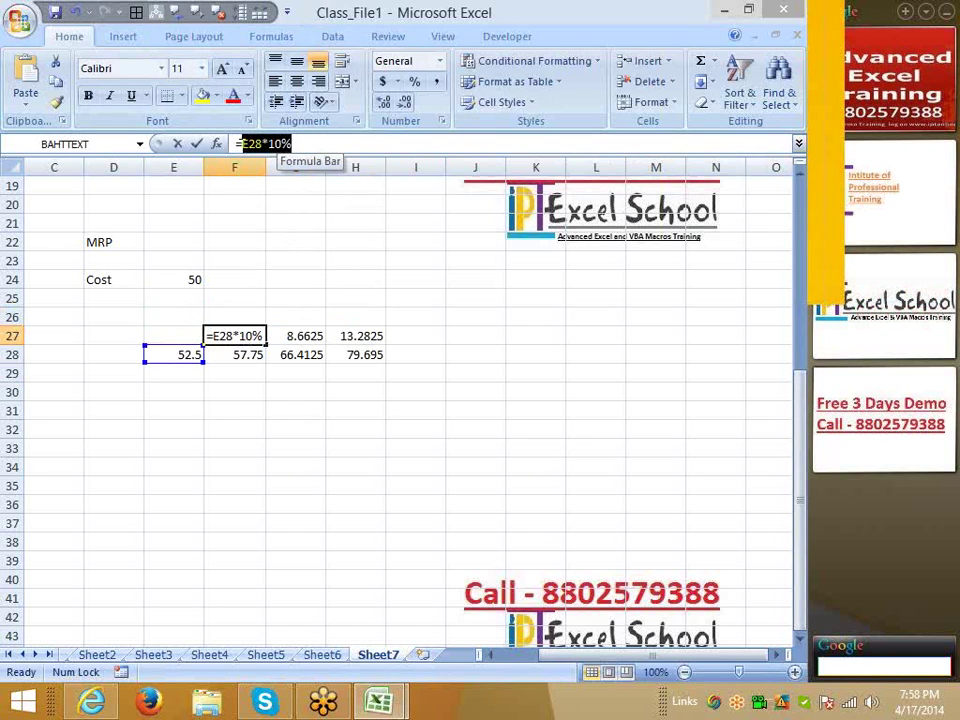
key("Escape")
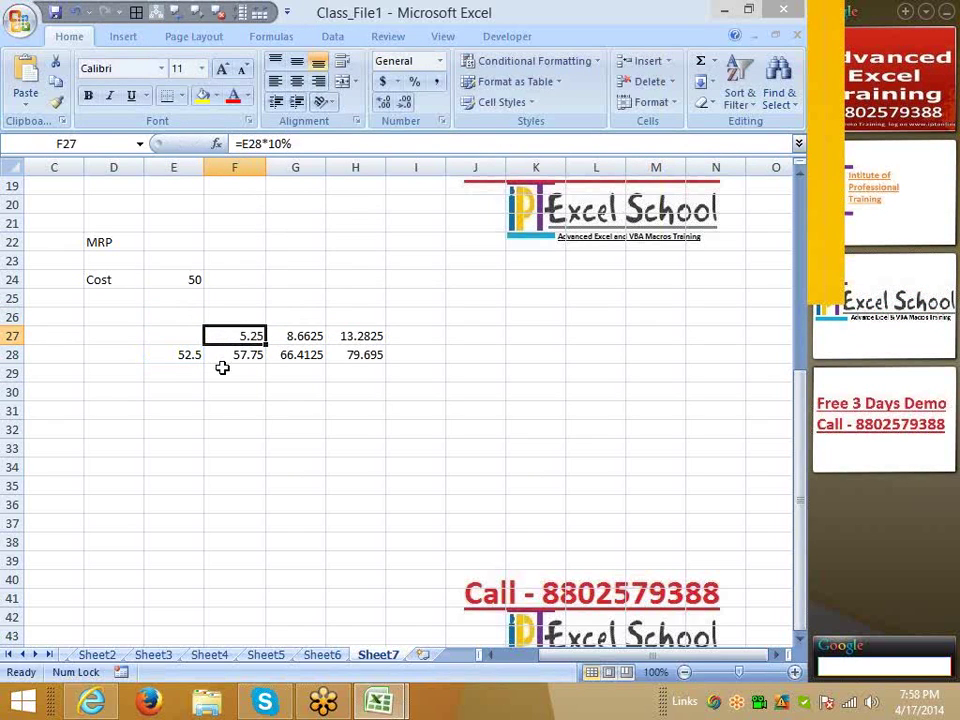
left_click(225, 356)
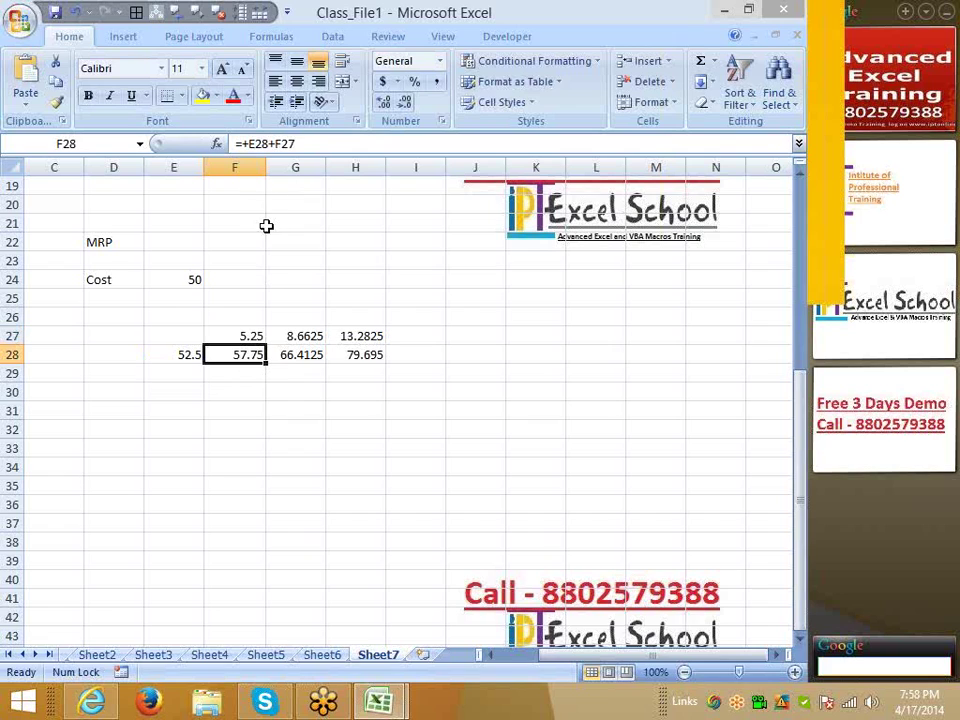
left_click(337, 147)
key("BackSpace")
key("BackSpace")
key("BackSpace")
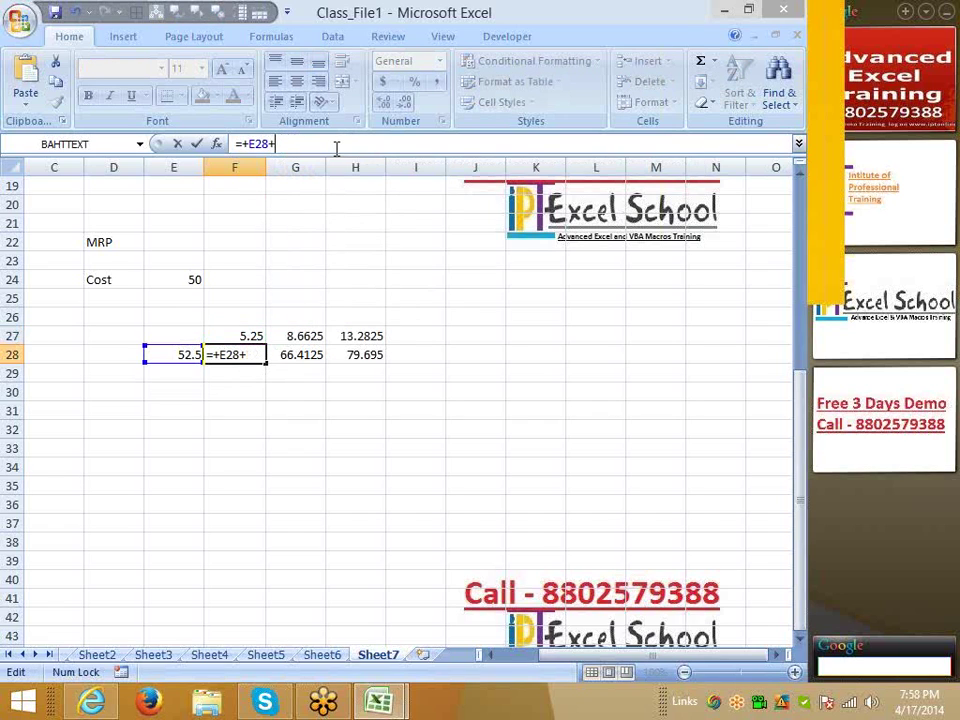
type("(")
type("E28*10%)")
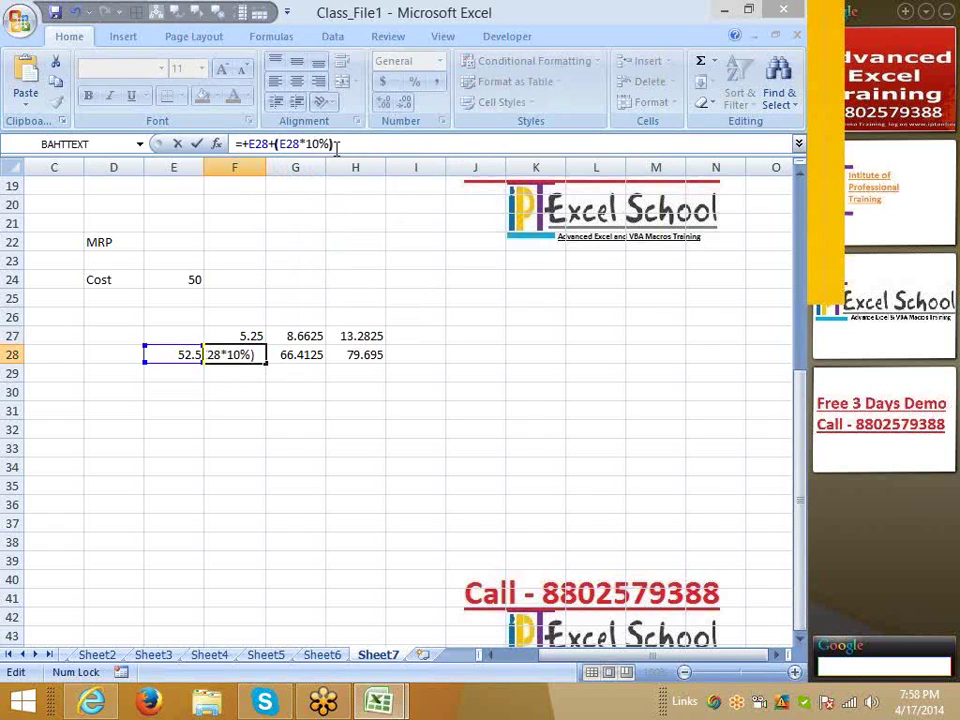
key("Return")
key("Up")
key("Up")
key("Delete")
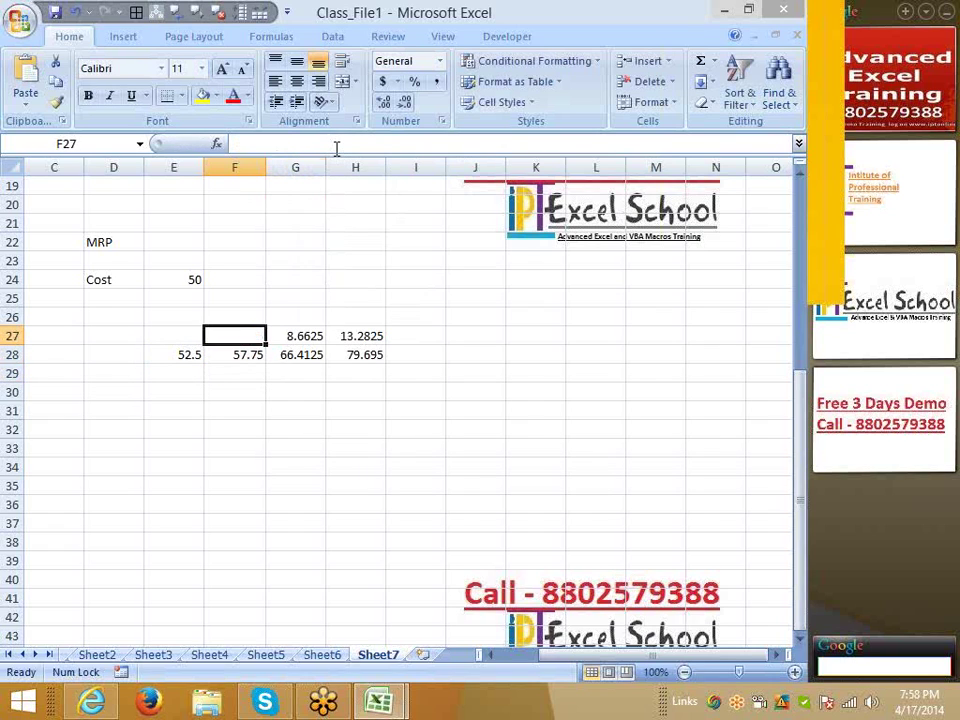
- Change G28 to =+F28+(F28*15%), keeping 66.4125, and clear the helper value in G27
key("Right")
left_click_drag(336, 147, 240, 147)
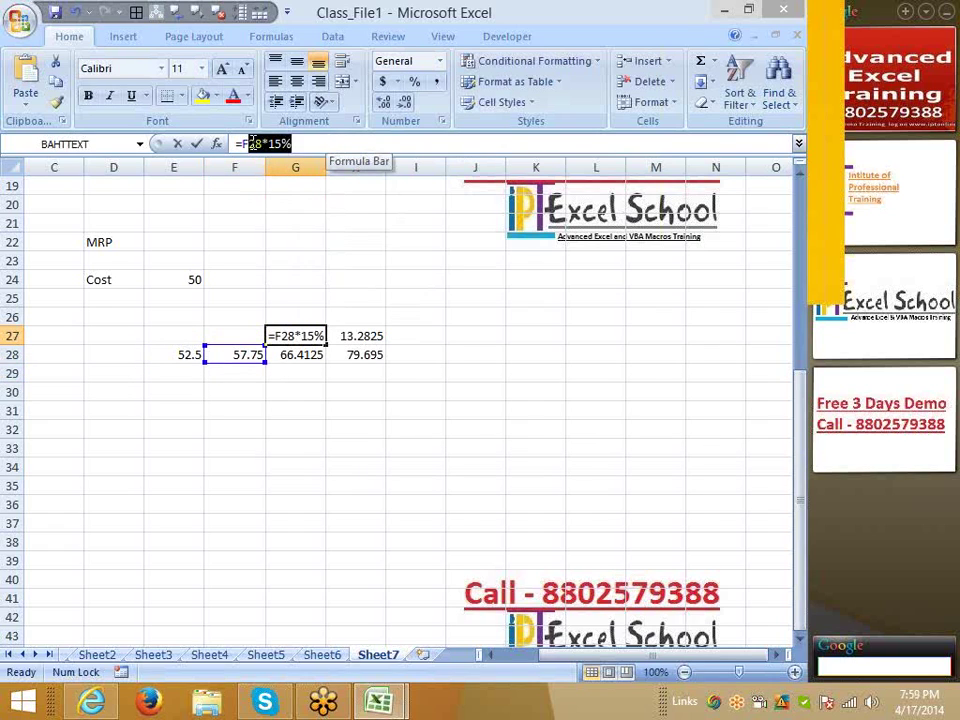
key("ctrl+Return")
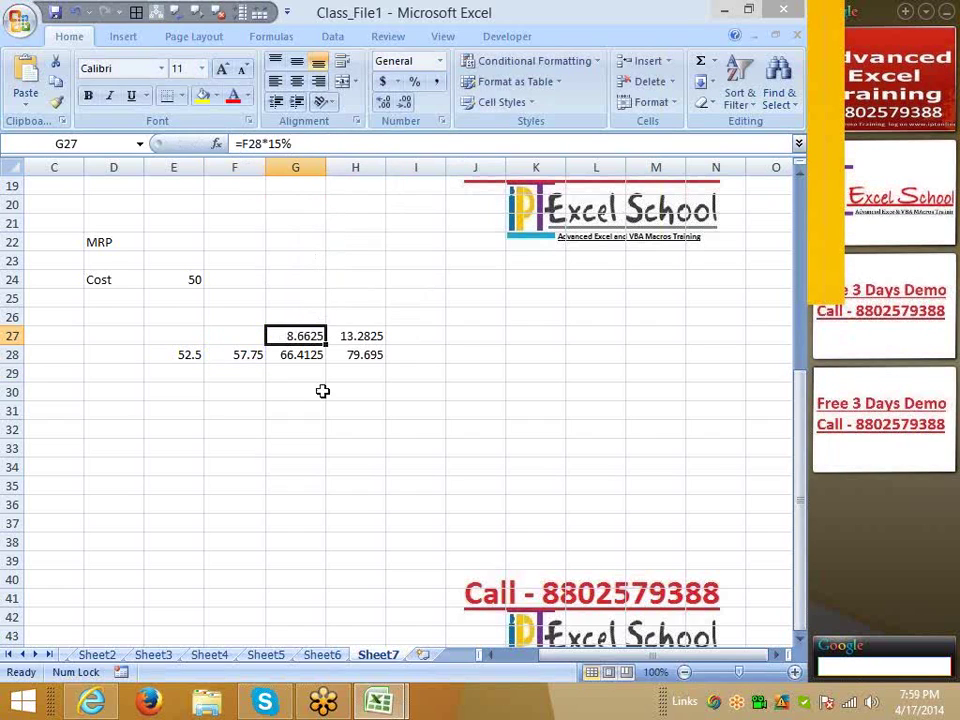
key("Down")
left_click(308, 143)
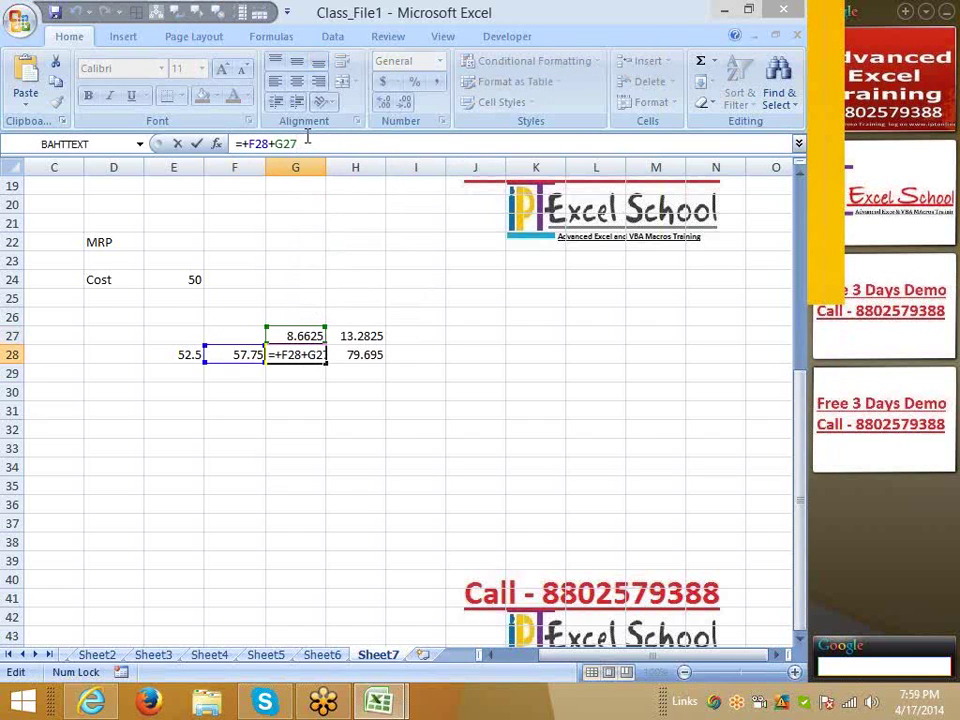
key("BackSpace")
key("BackSpace")
key("BackSpace")
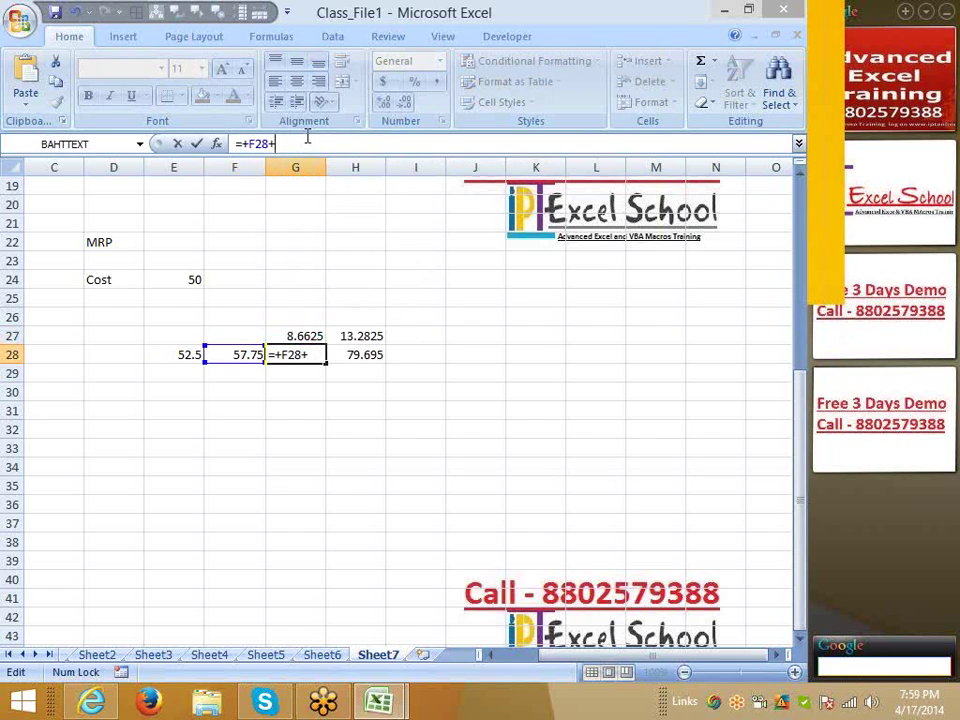
type("(")
type("F28*15%)")
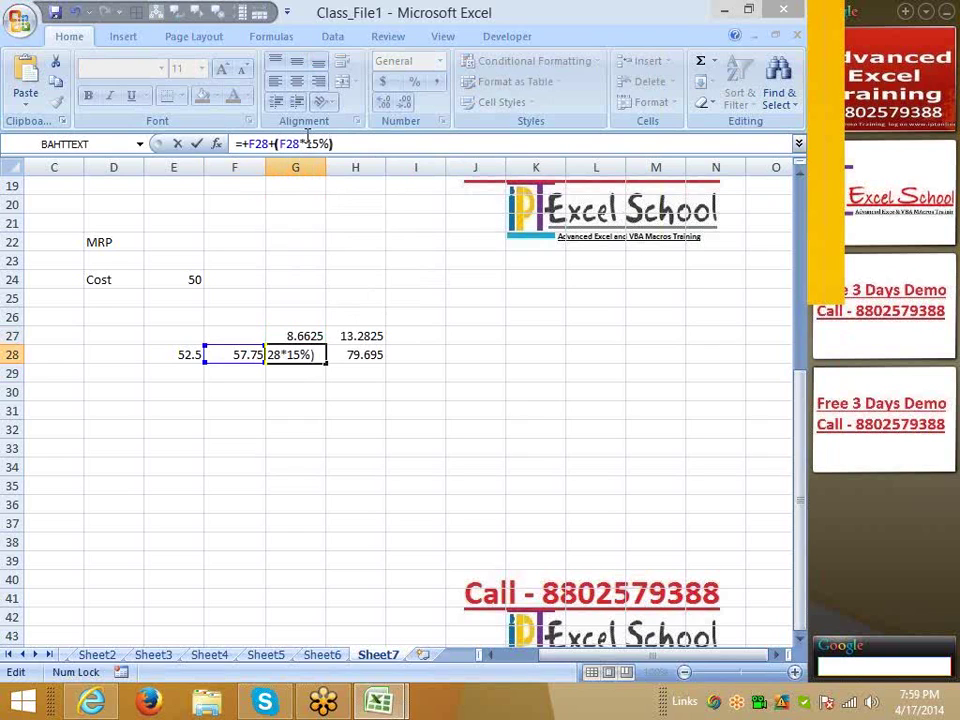
key("Return")
key("Up")
key("Delete")
- Change H28 to =+G28+(G28*20%), keeping 79.695, and clear the helper value in H27
key("Right")
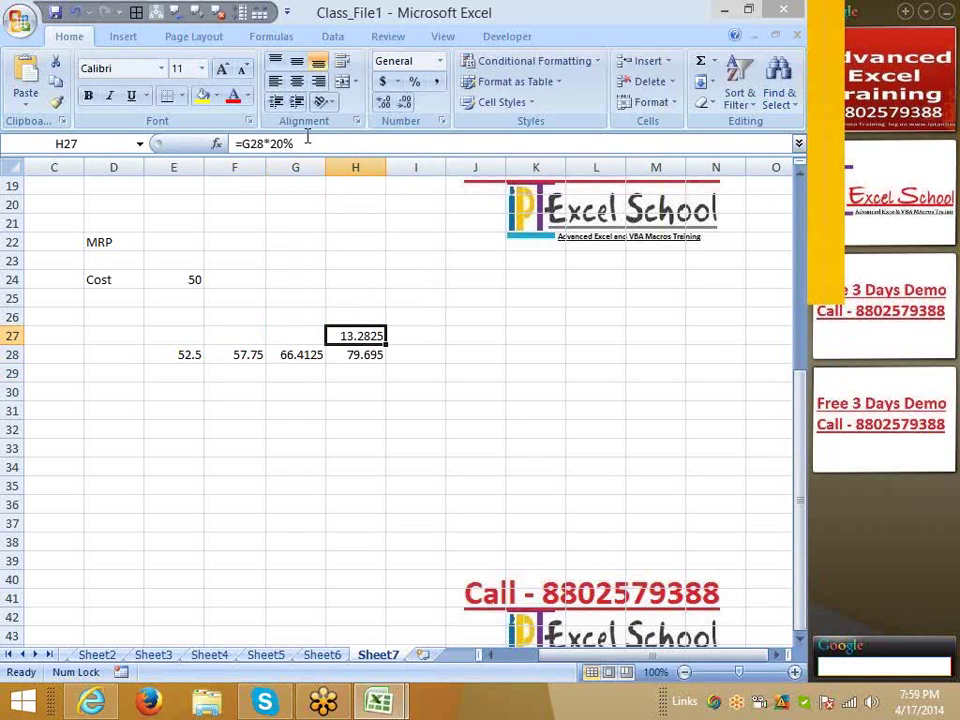
left_click_drag(292, 144, 255, 144)
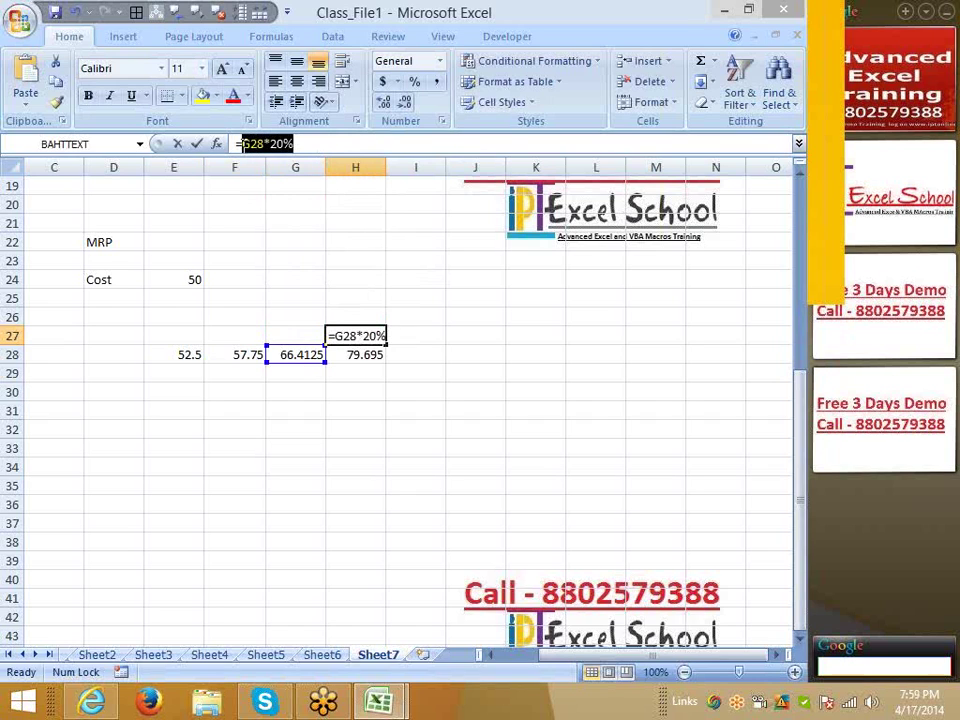
key("Escape")
key("Down")
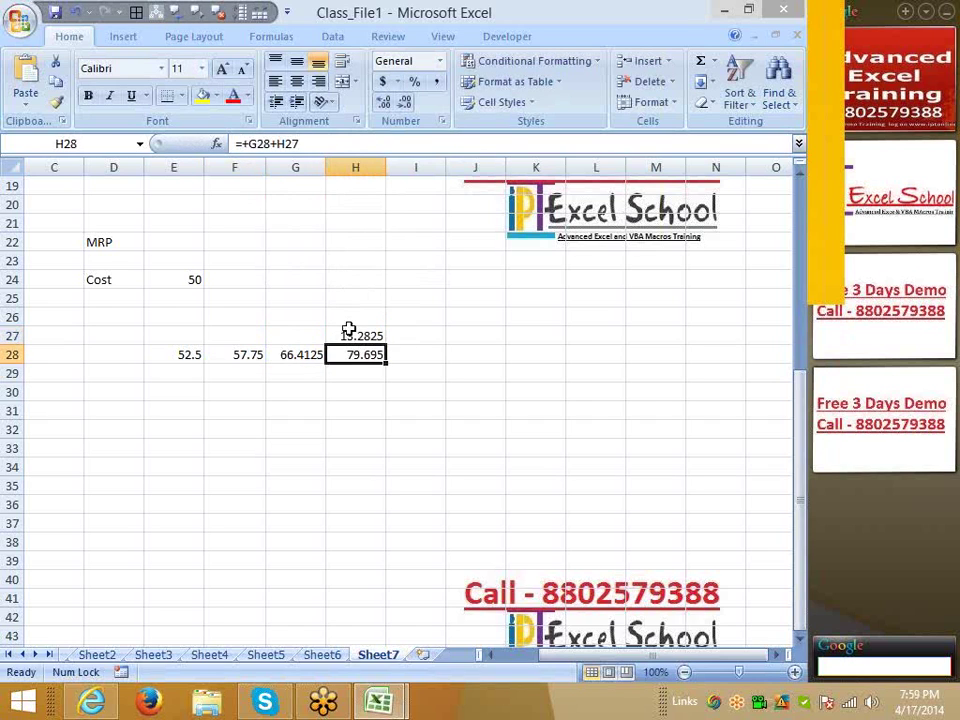
left_click(313, 143)
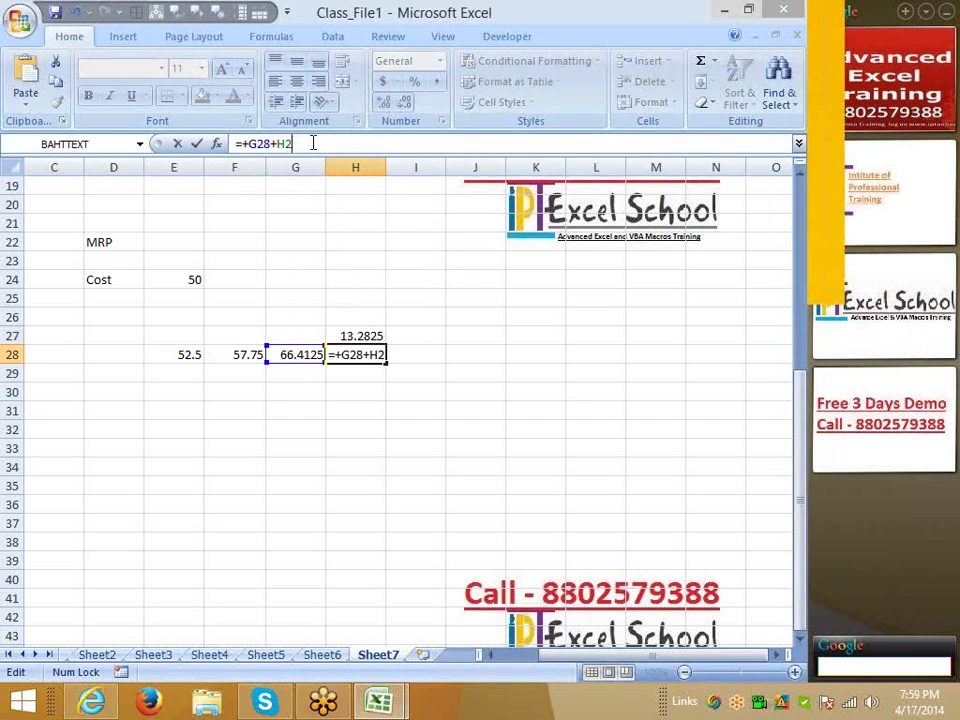
key("BackSpace")
key("BackSpace")
type("(G28*20%")
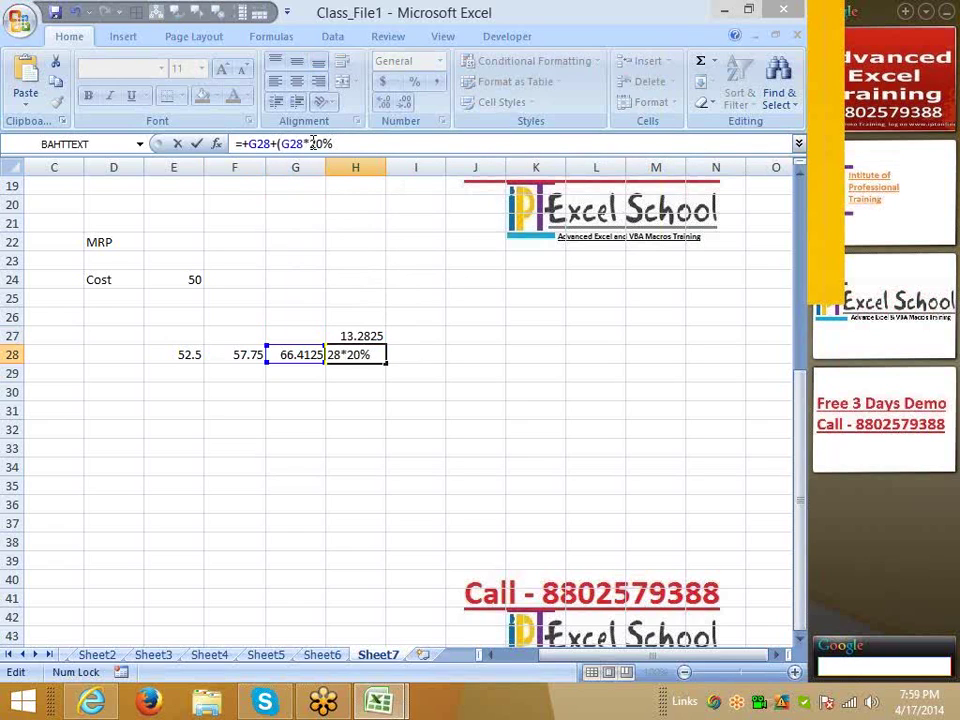
type(")")
key("Return")
key("Up")
key("Up")
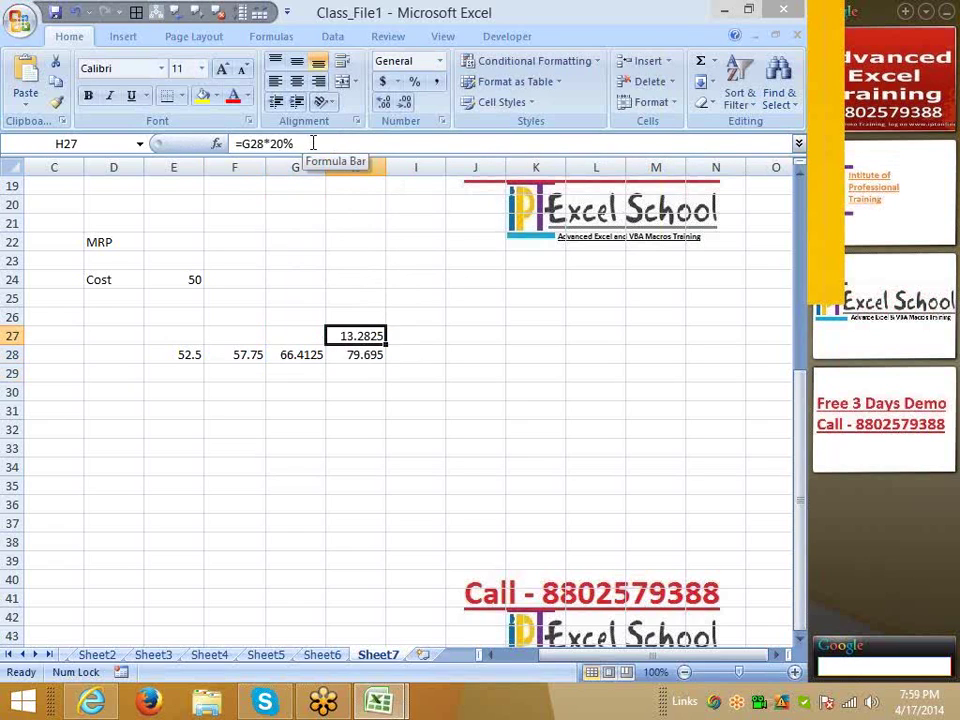
key("Delete")
key("Left")
key("Left")
key("Left")
key("Down")
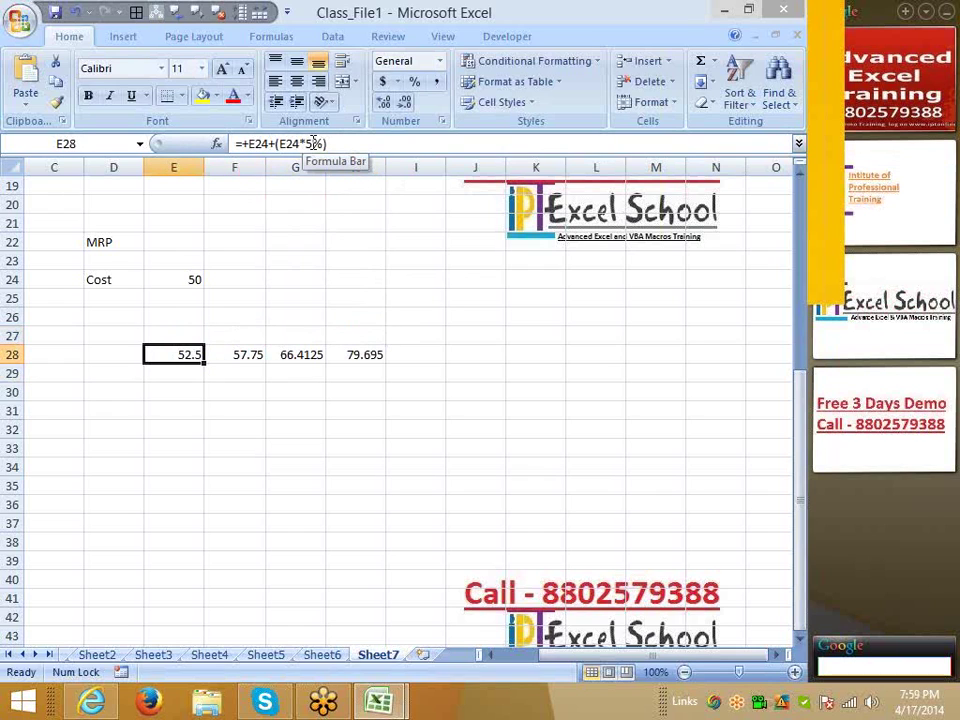
- Rewrite F28 as =(E24+(E24*5%))+((E24+(E24*5%))*10%), still giving 57.75
left_click_drag(324, 144, 252, 144)
key("ctrl+c")
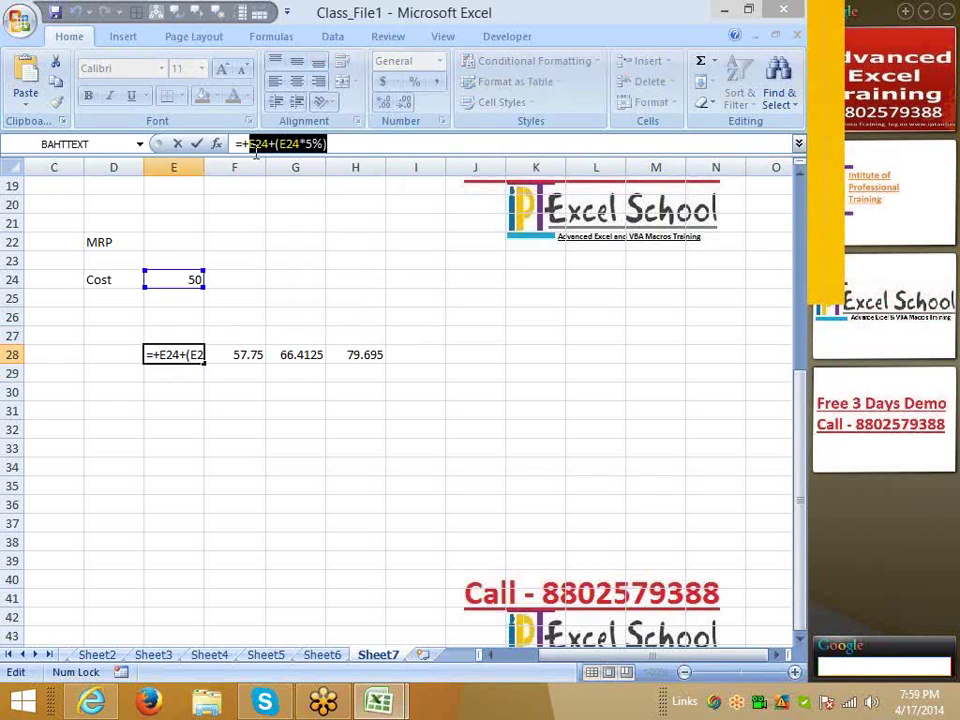
left_click(252, 348)
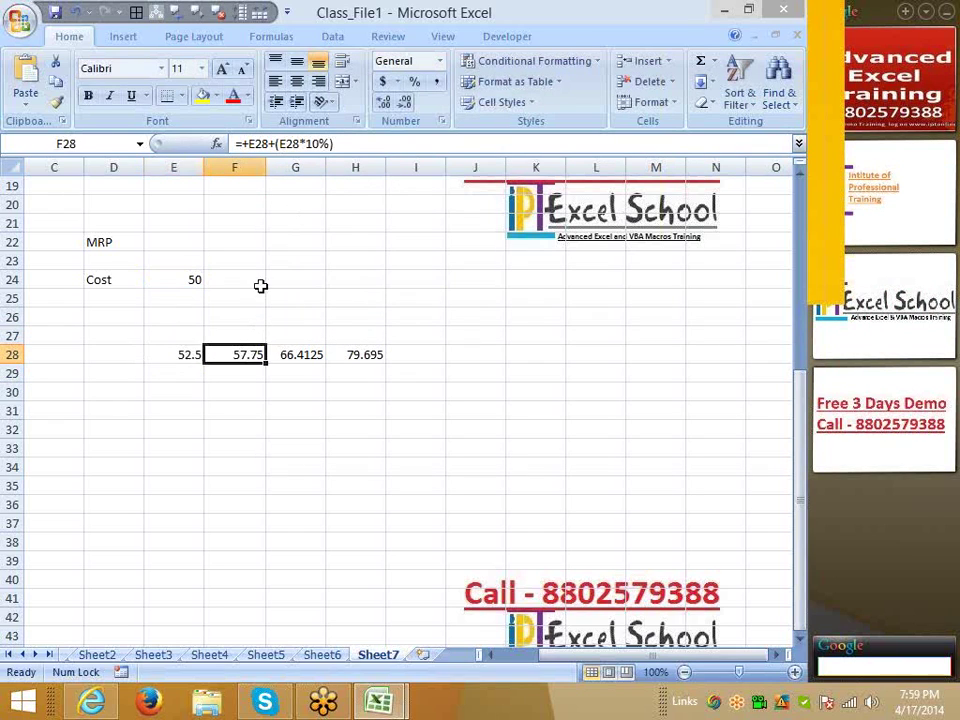
left_click(260, 144)
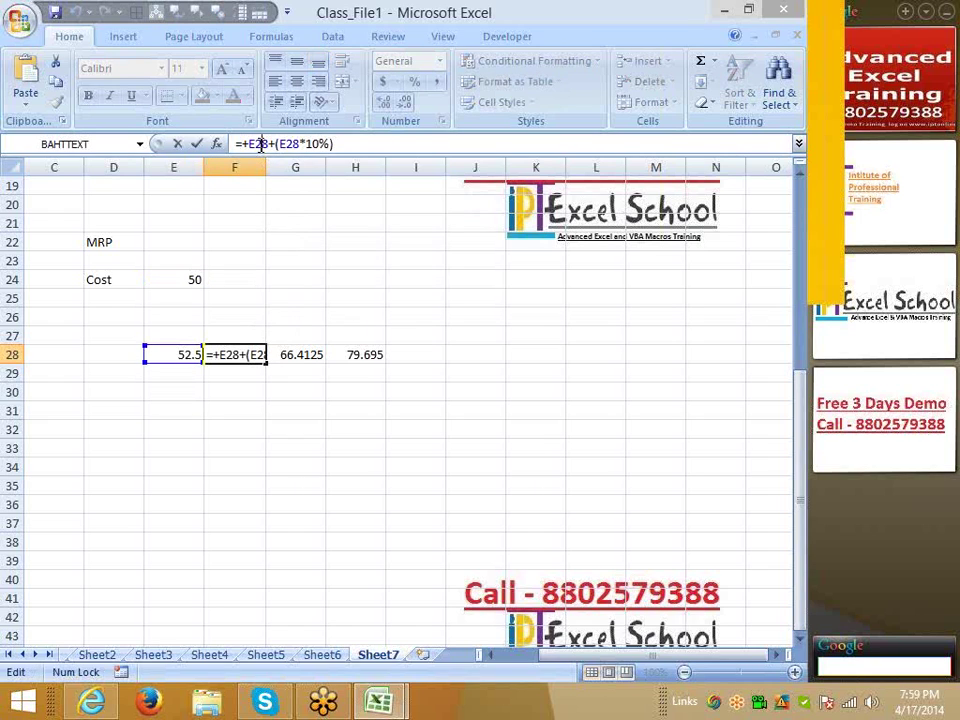
double_click(258, 144)
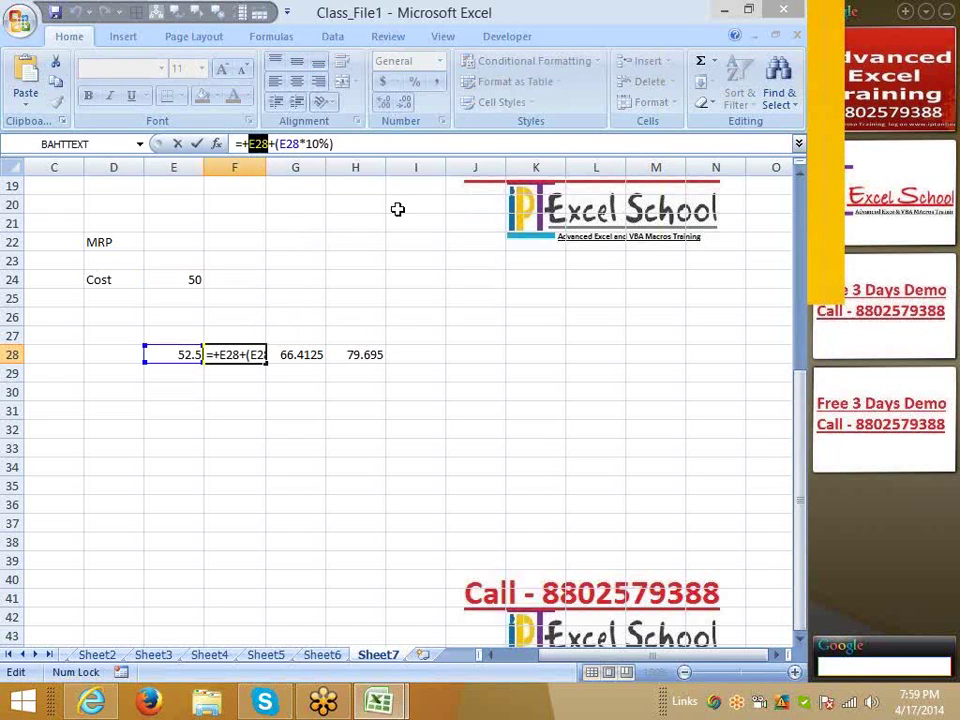
key("Delete")
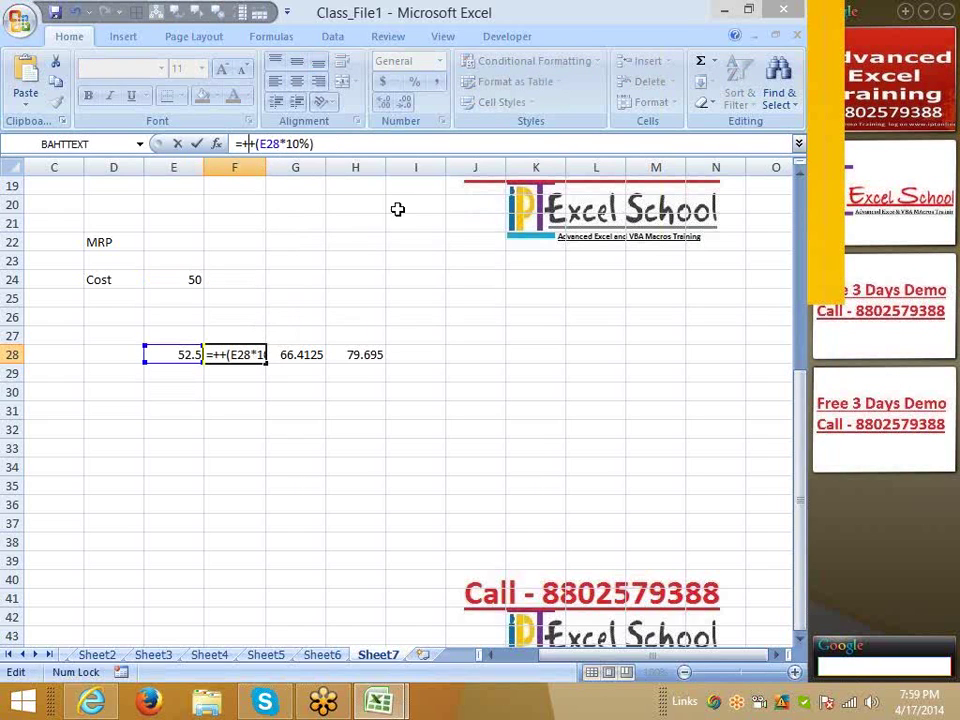
key("BackSpace")
type("()")
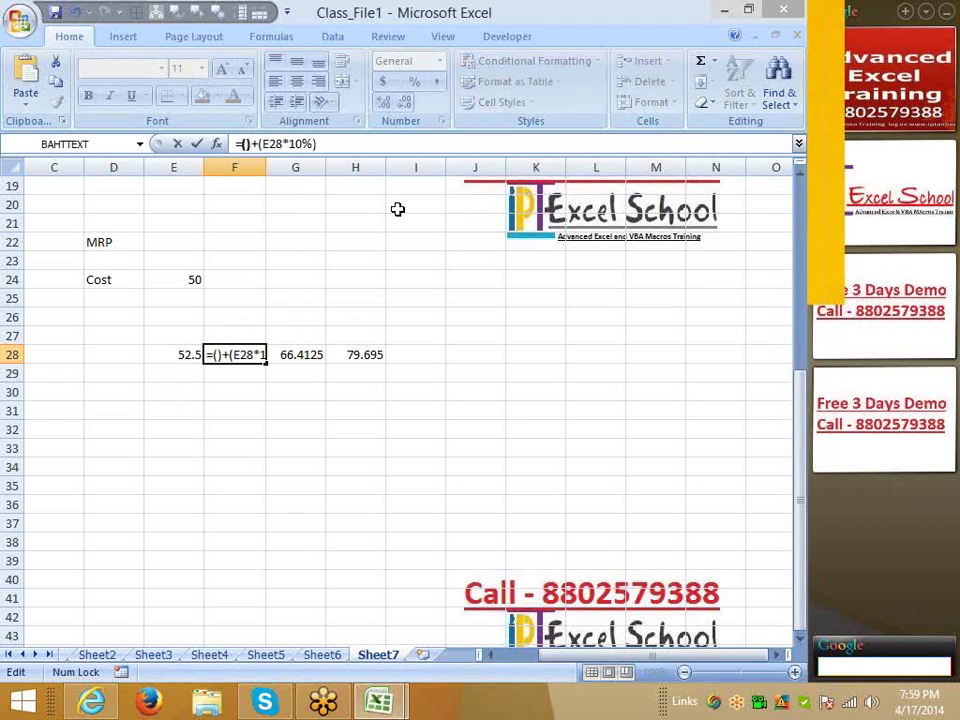
type("E24+(E24*5%)")
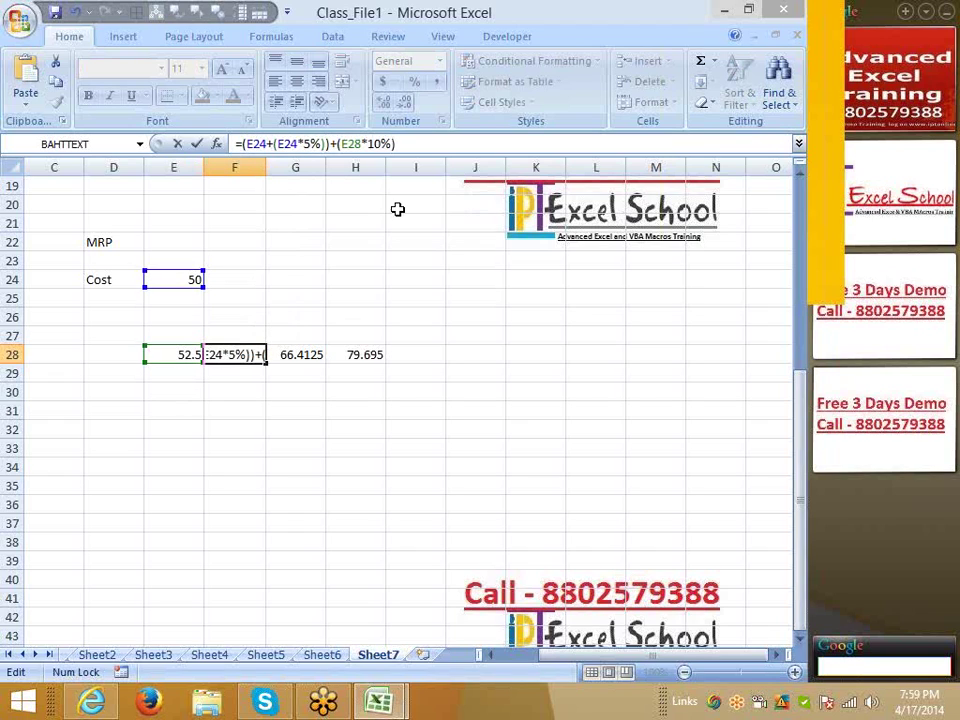
double_click(350, 144)
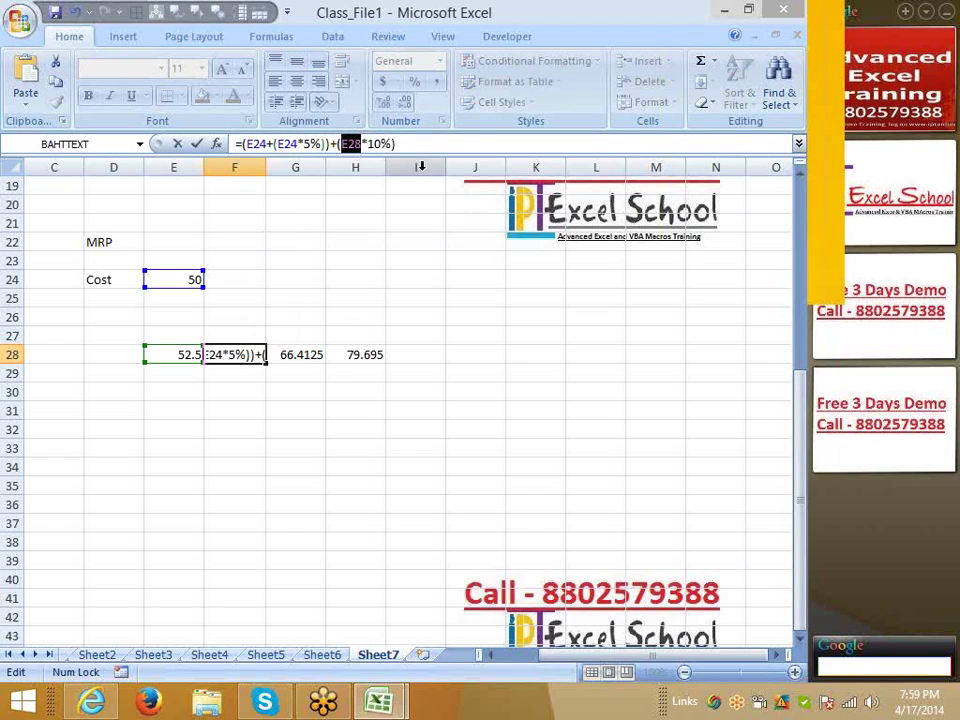
type("()")
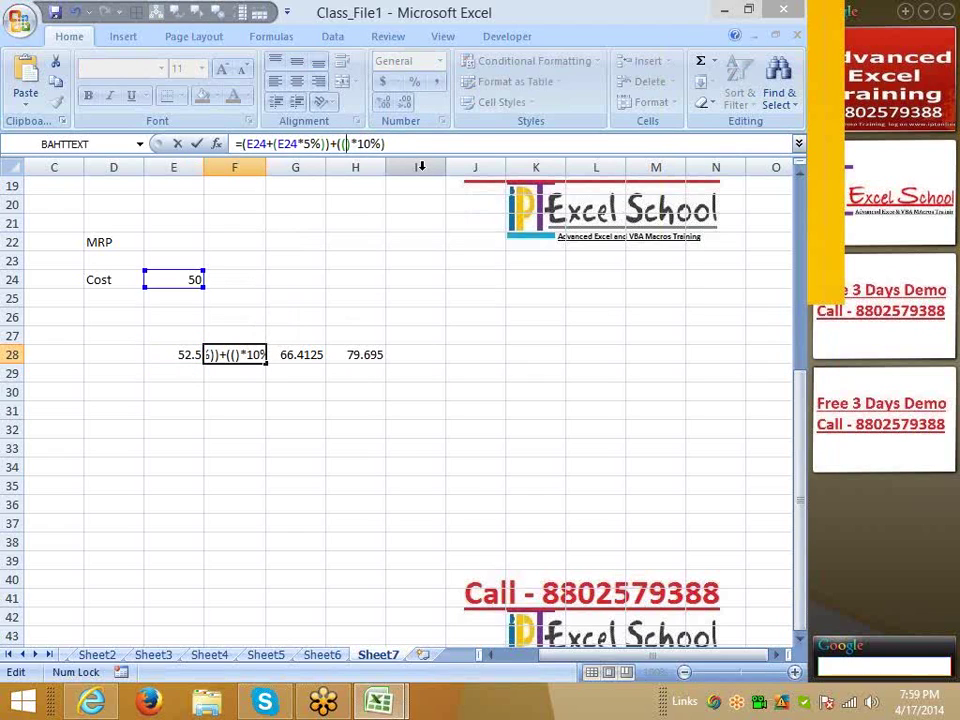
key("ctrl+v")
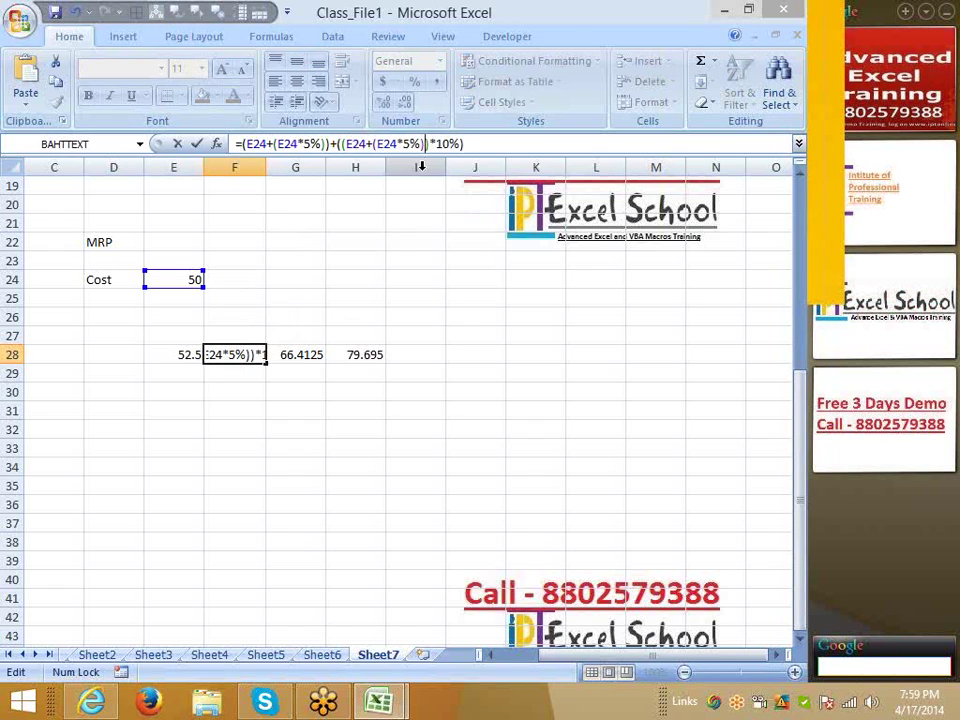
key("Return")
- Empty E28 and copy the E24-based expression from F28's formula
key("Up")
key("Left")
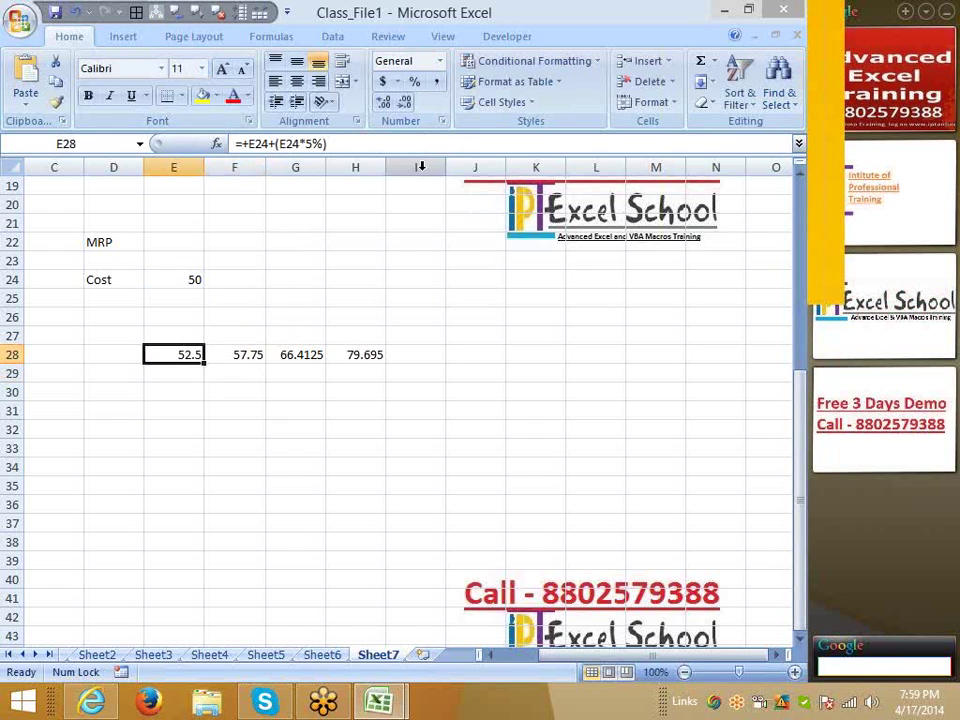
key("Right")
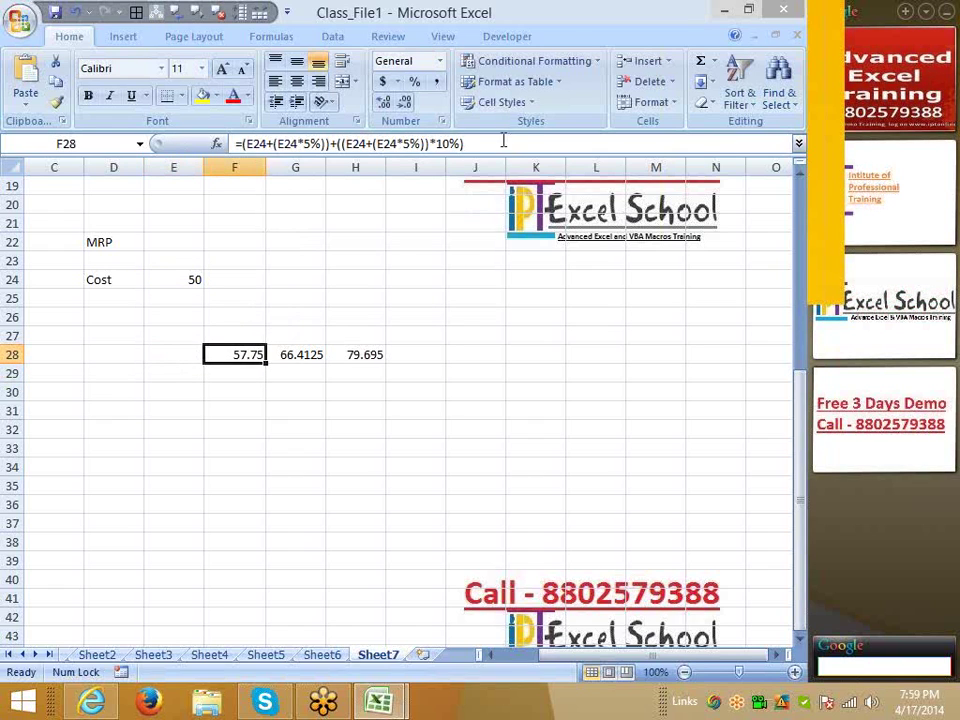
left_click_drag(500, 143, 242, 143)
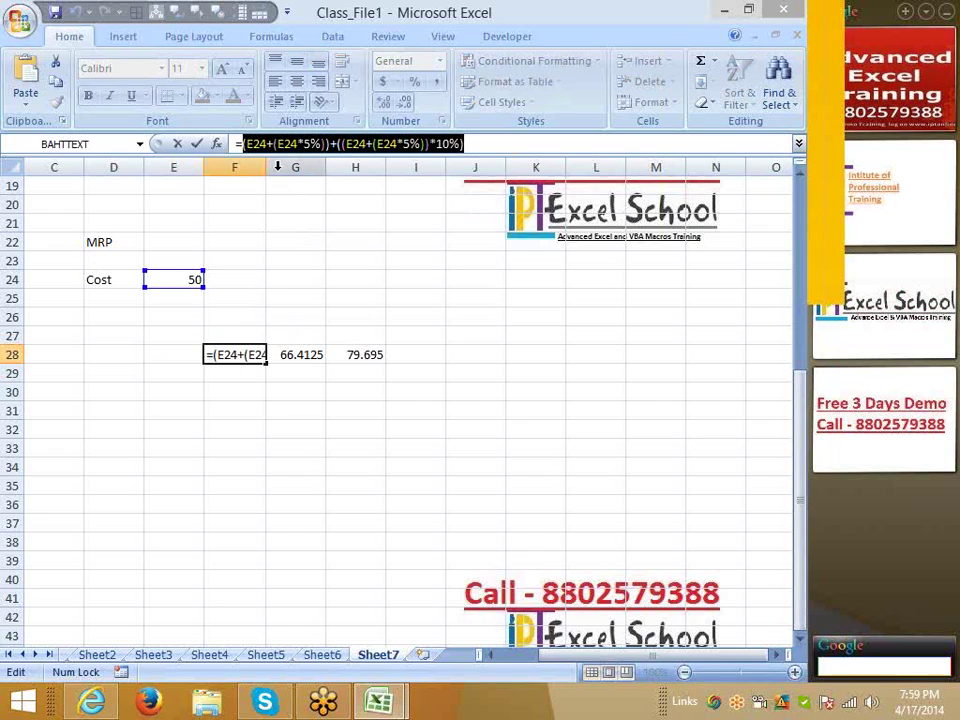
key("Escape")
- Replace both F28 references in G28's formula with the pasted E24-based expression, keeping 66.4125
left_click(300, 336)
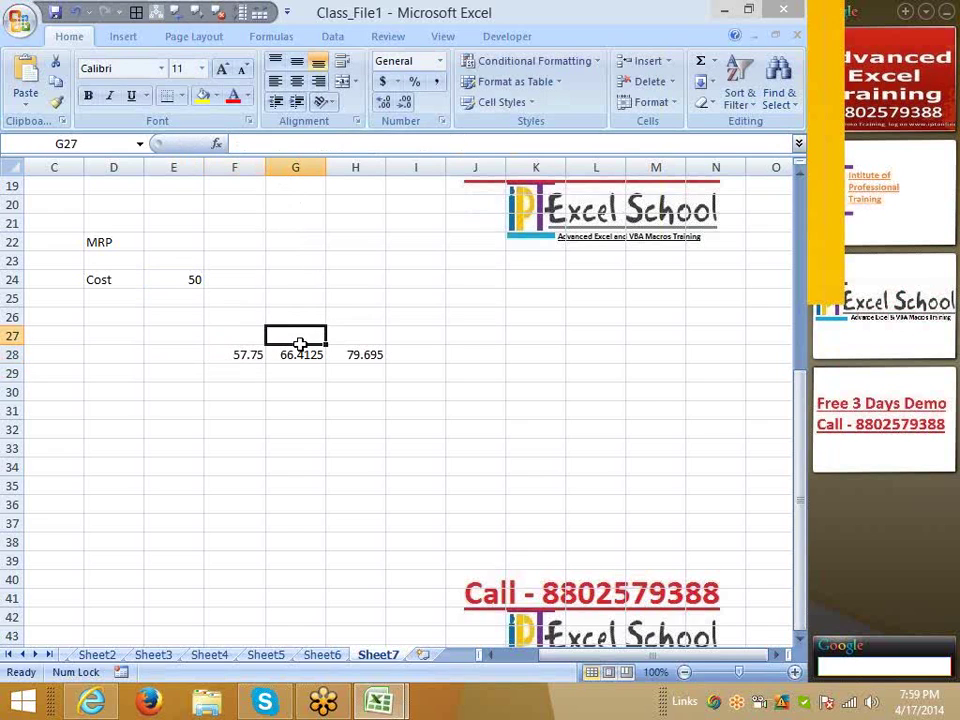
left_click(291, 355)
double_click(260, 145)
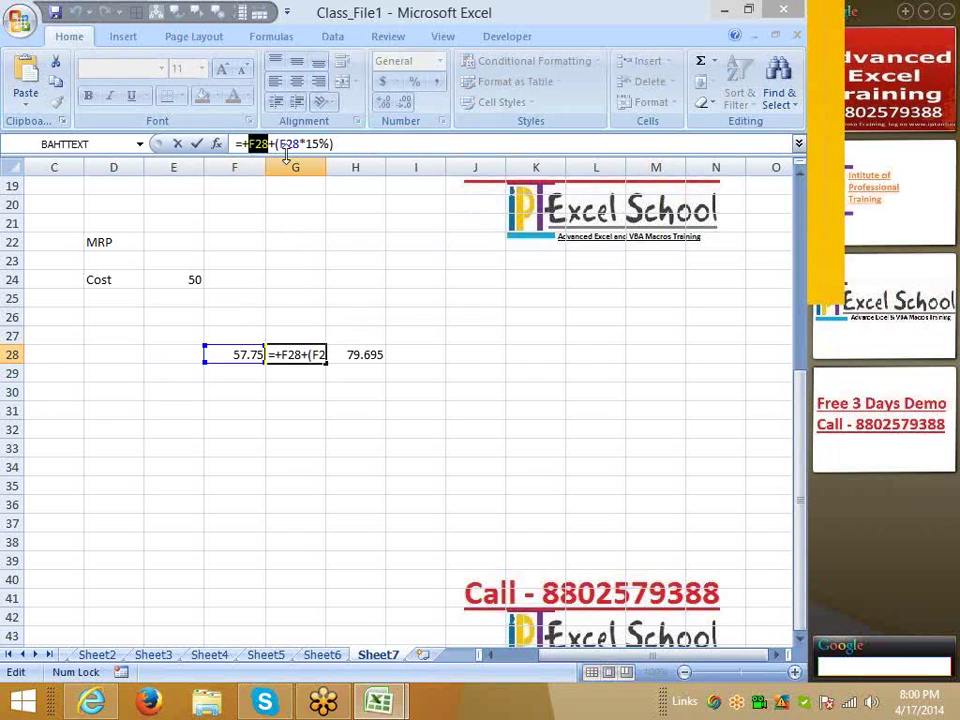
type("()")
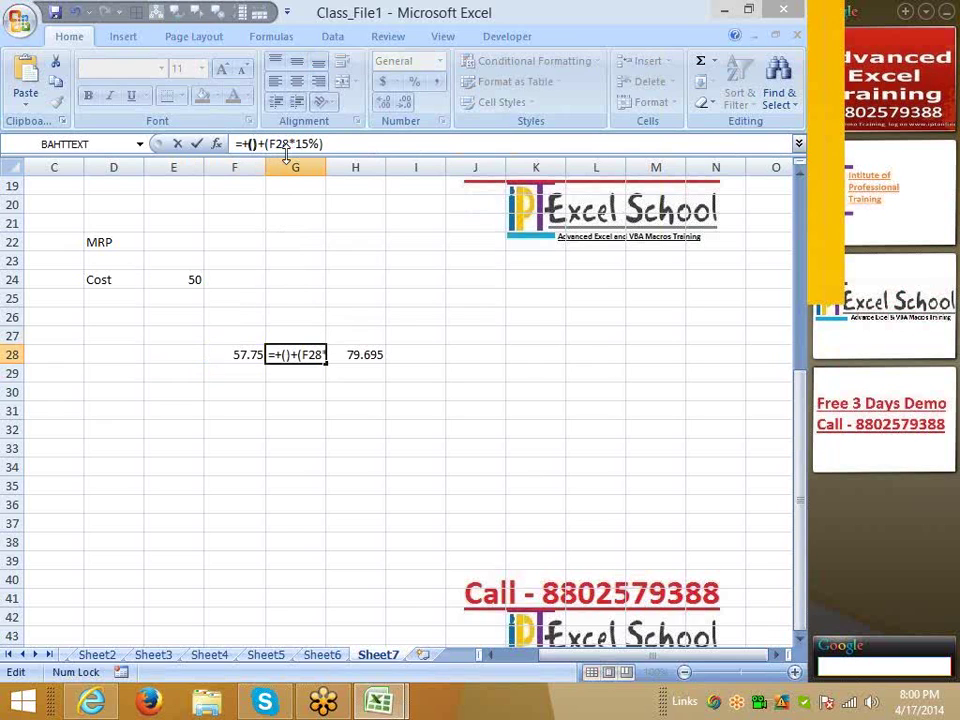
key("Left")
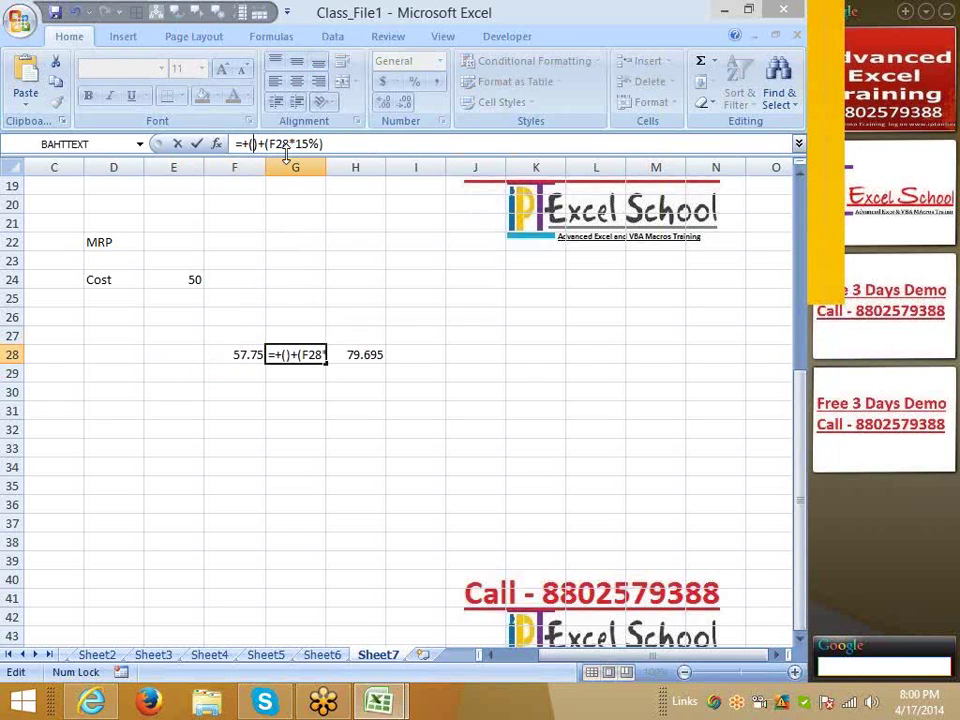
type("(E24+(E24*5%))+((E24+(E24*5%))*10%)")
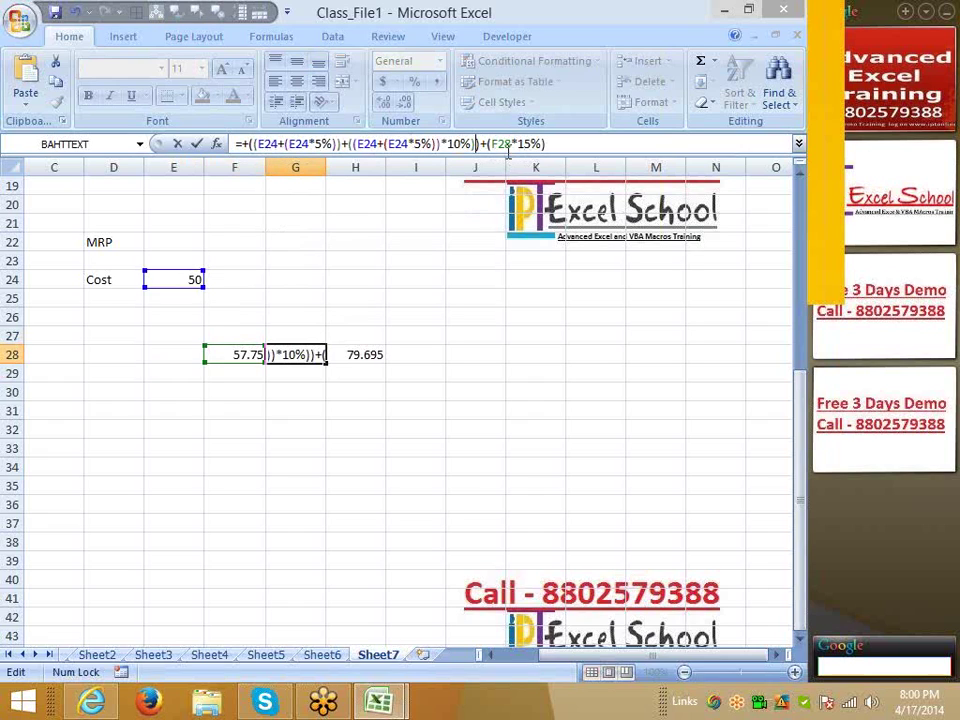
double_click(508, 148)
type("(")
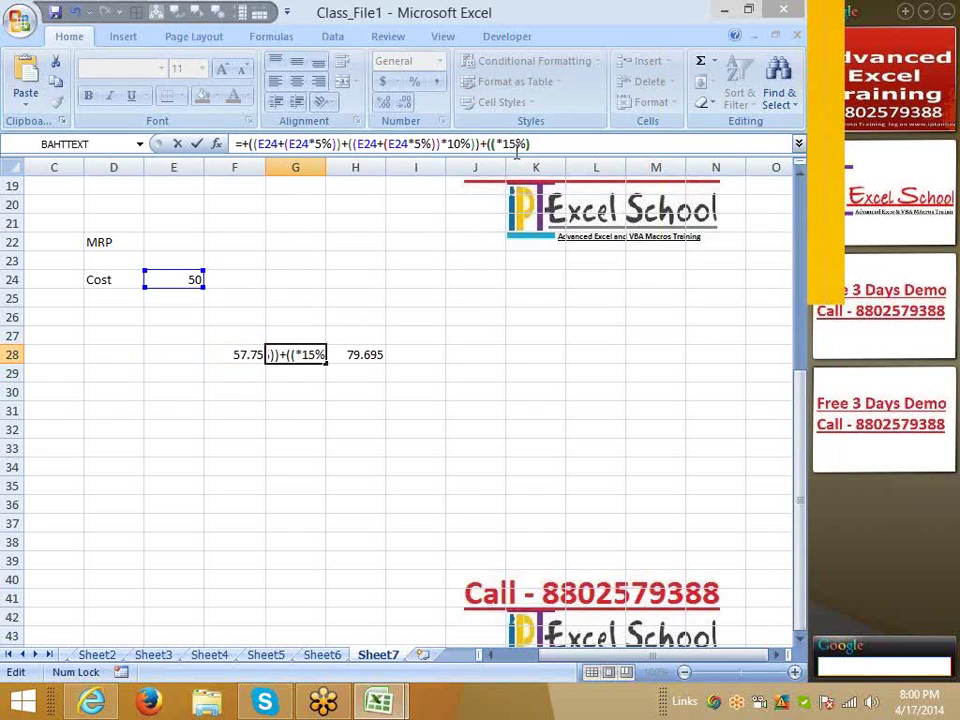
type(")")
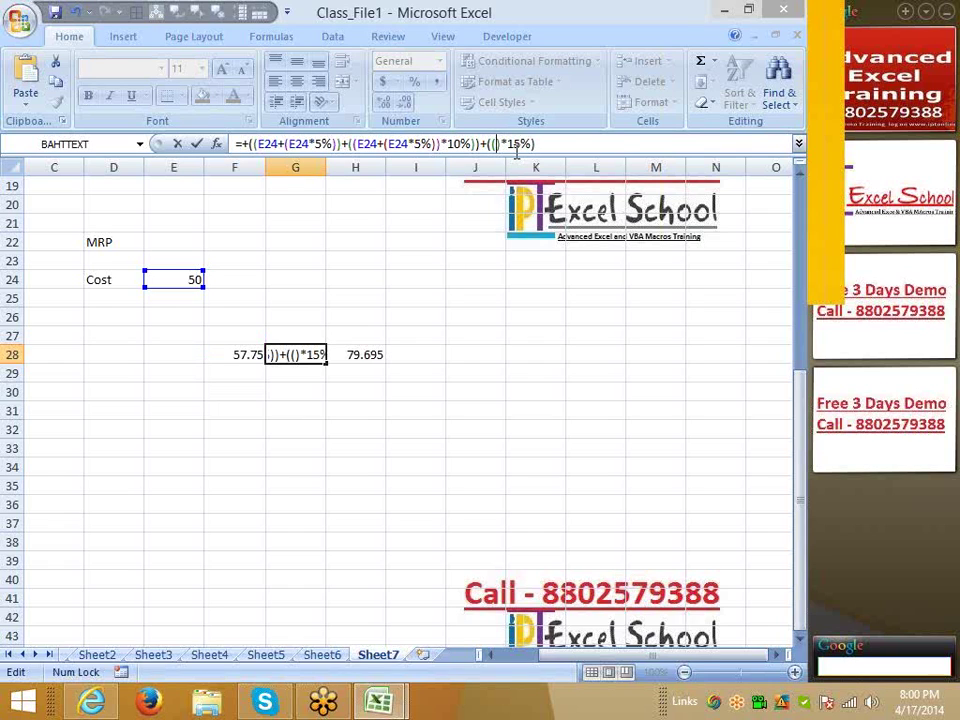
type("(E24+(E24*5%))+((E24+(E24*5%))*10%)")
key("Return")
- Delete the 57.75 from F28 and enlarge the formula bar to read G28's formula
key("Up")
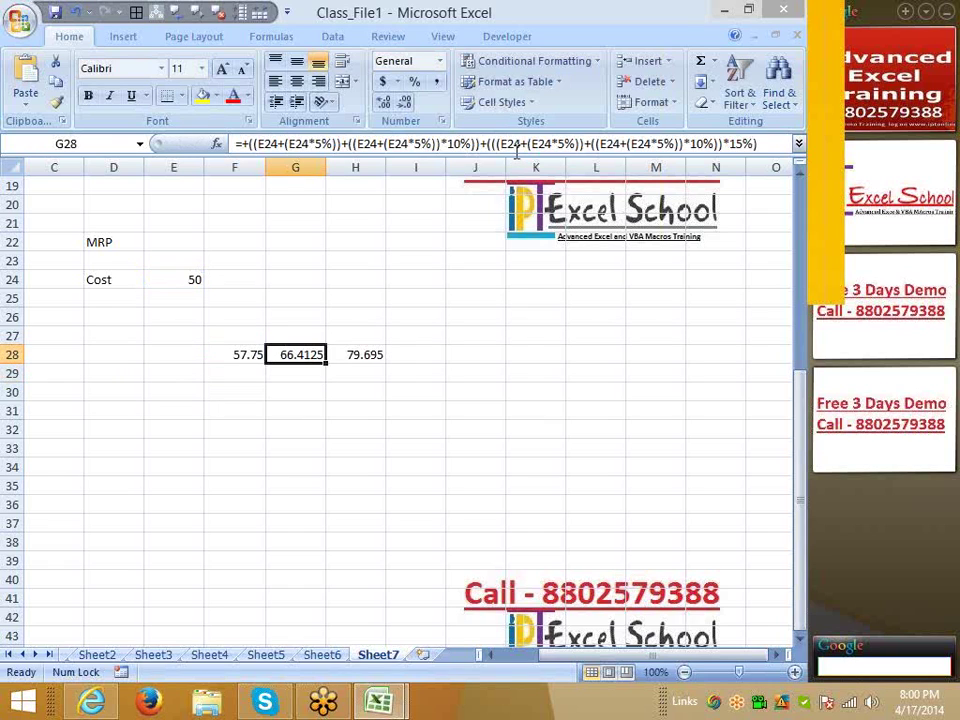
key("Left")
key("Delete")
key("Right")
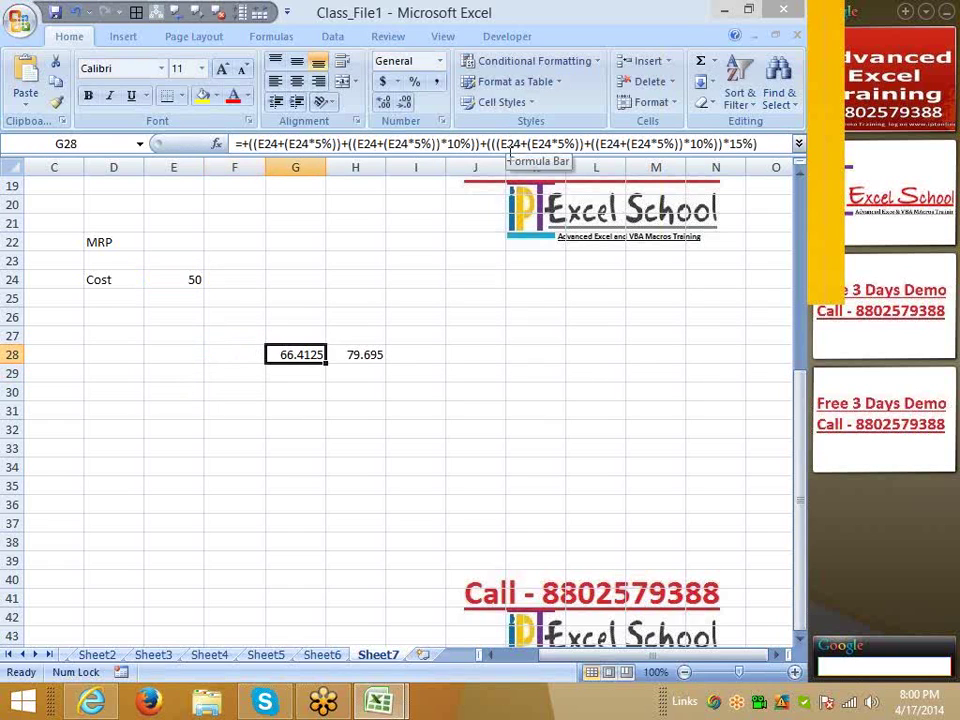
left_click_drag(491, 154, 493, 208)
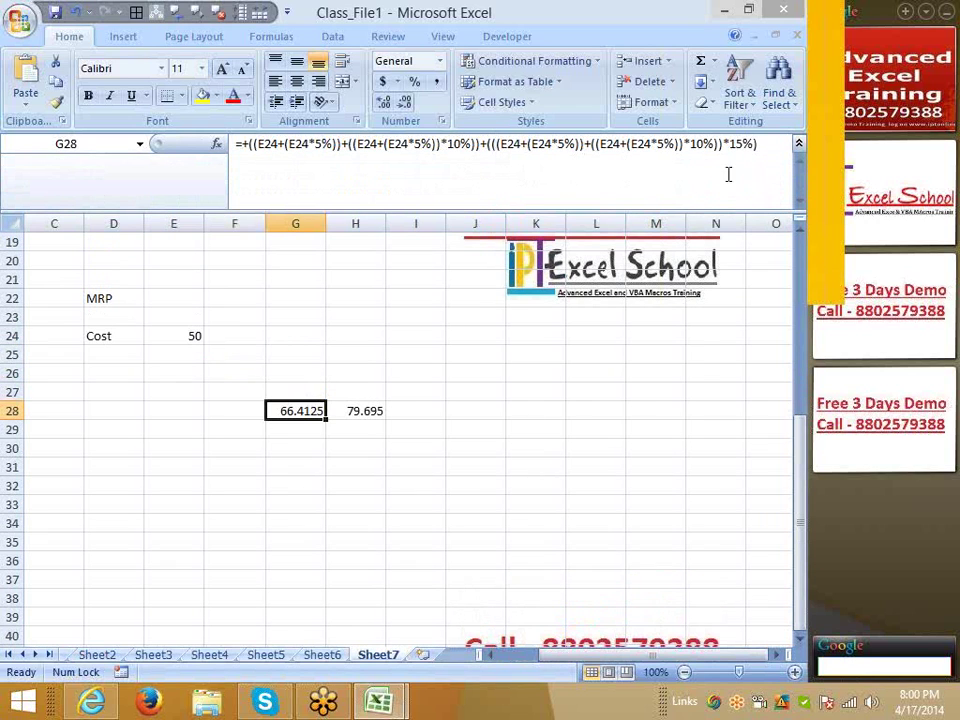
- Replace both G28 references in H28's formula with G28's E24-based expression
left_click_drag(728, 174, 250, 144)
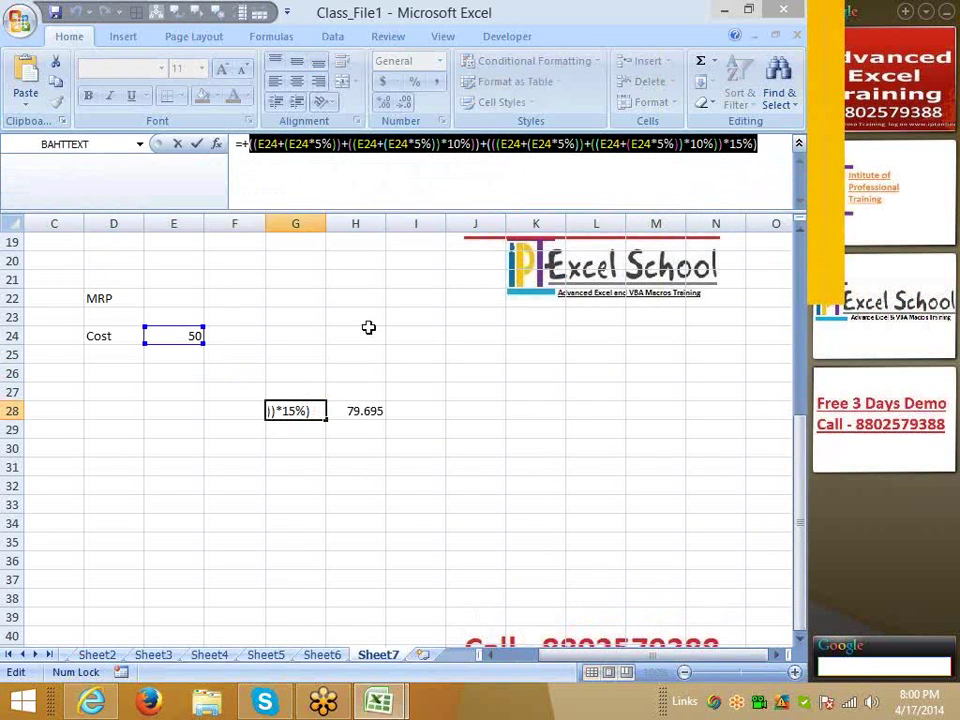
key("Escape")
left_click(366, 410)
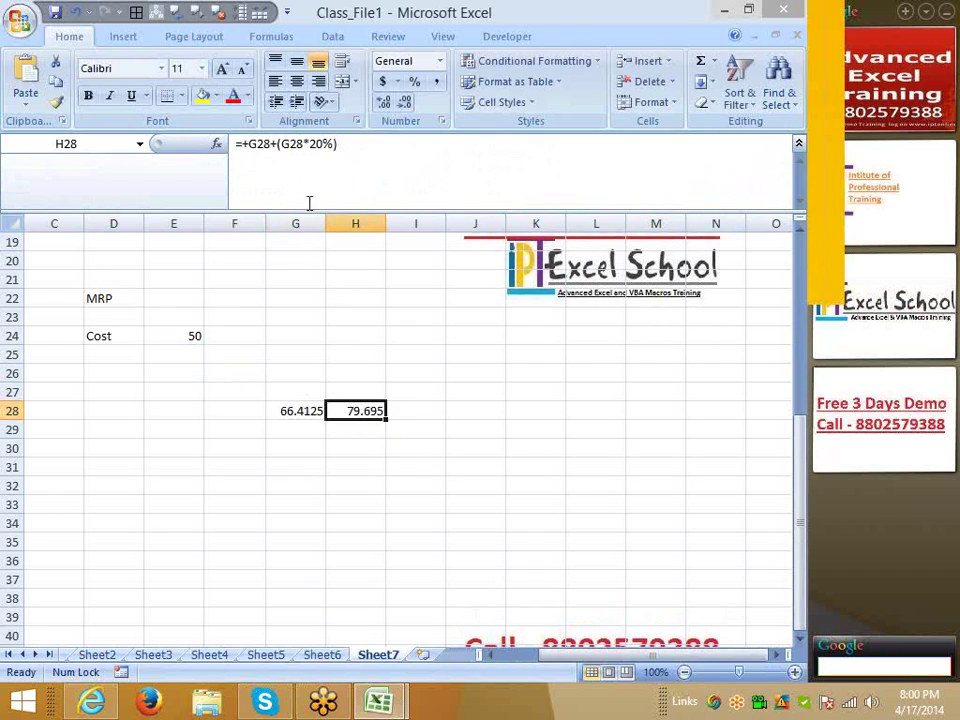
double_click(258, 144)
type("(")
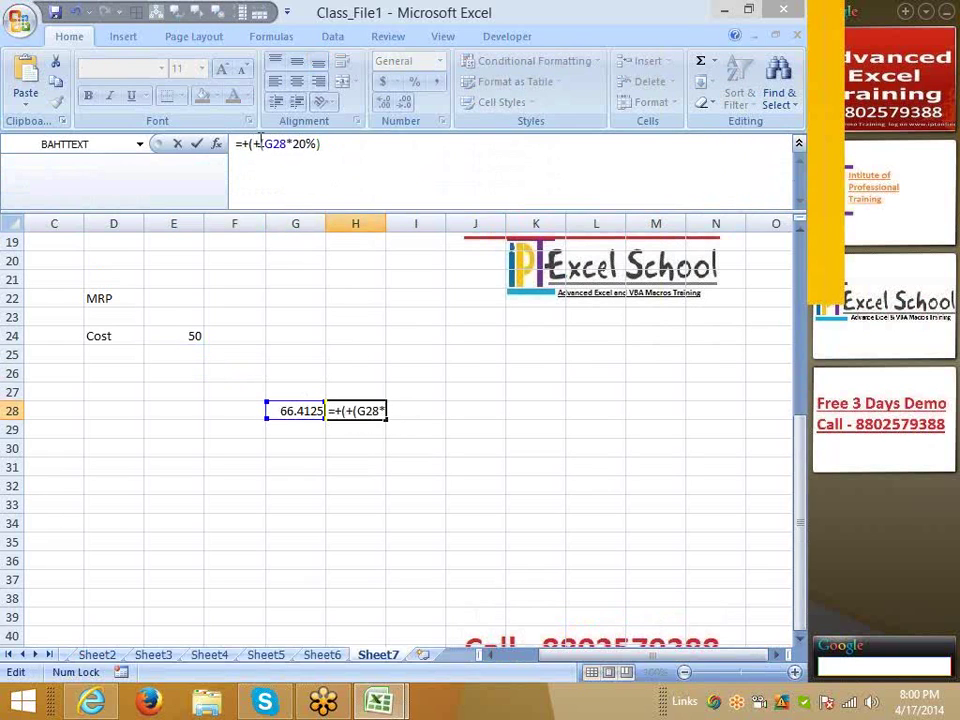
type("((E24+(E24*5%))+((E24+(E24*5%))*10%))+(((E24+(E24*5%))+((E24+(E24*5%))*10%))*15%)")
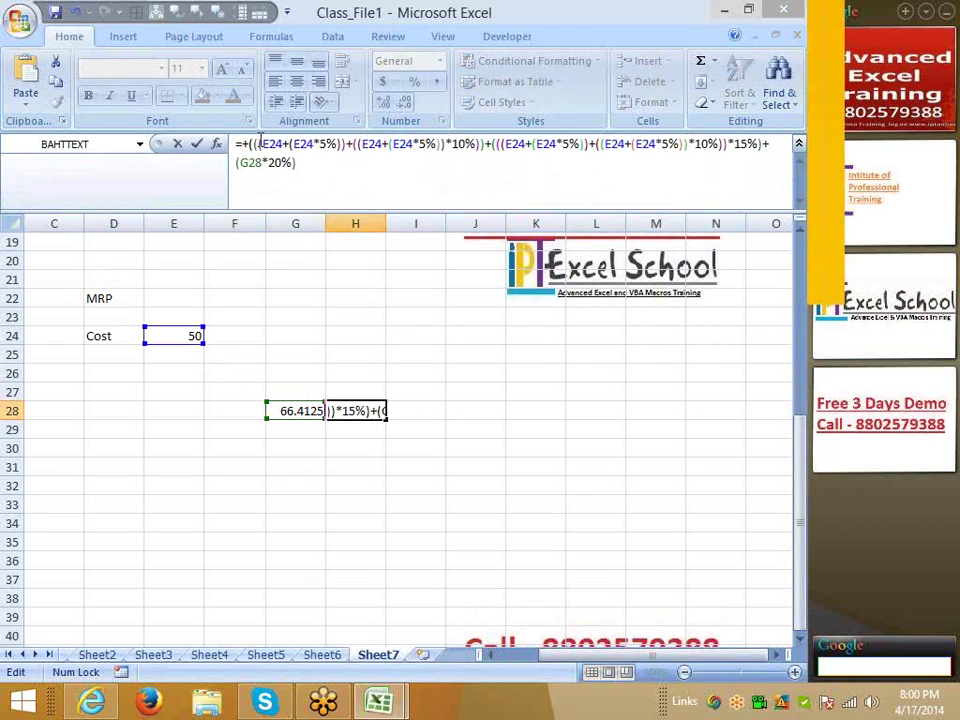
type(")+(")
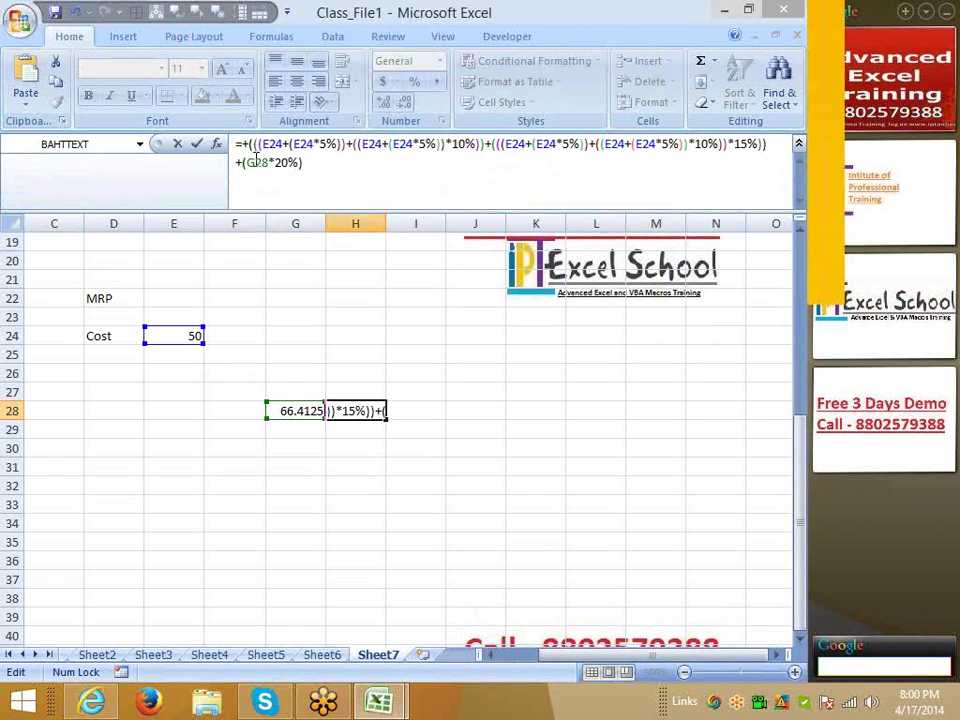
double_click(257, 162)
type("()")
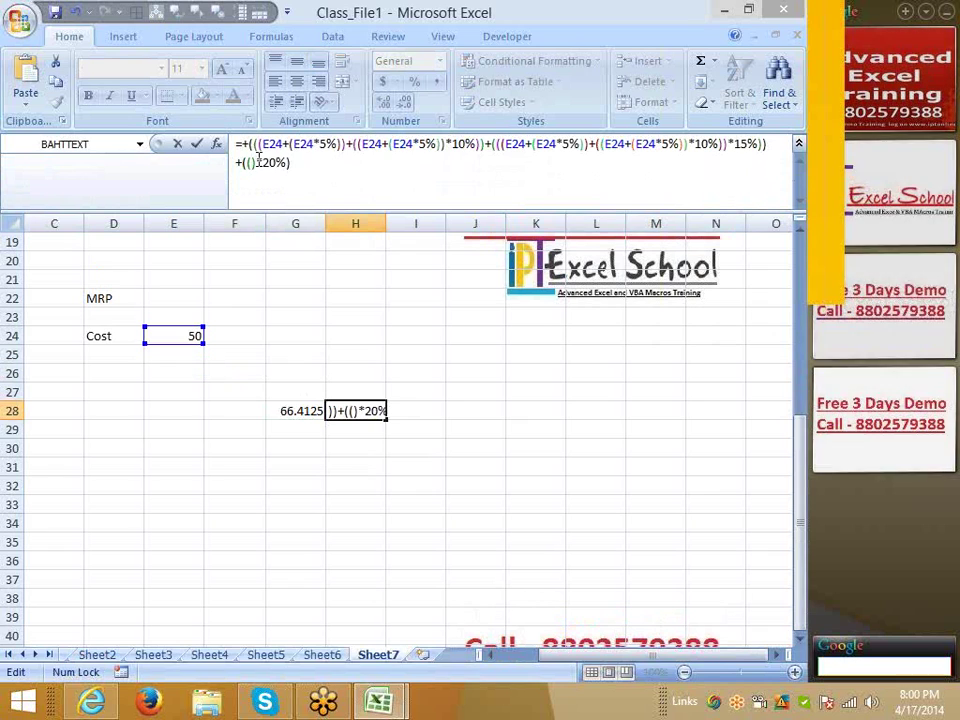
type("((E24+(E24*5%))+((E24+(E24*5%))*10%))+(((E24+(E24*5%))+((E24+(E24*5%))*10%))*15%)")
key("Return")
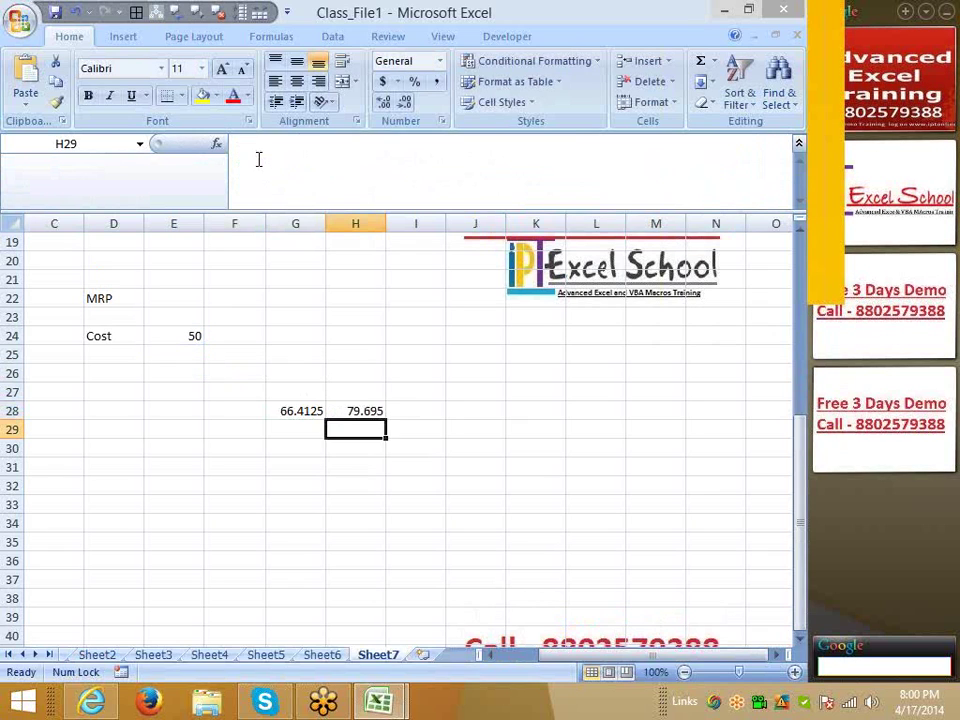
- Clear G28 and shrink the formula bar back to one line
key("Up")
key("Left")
key("Delete")
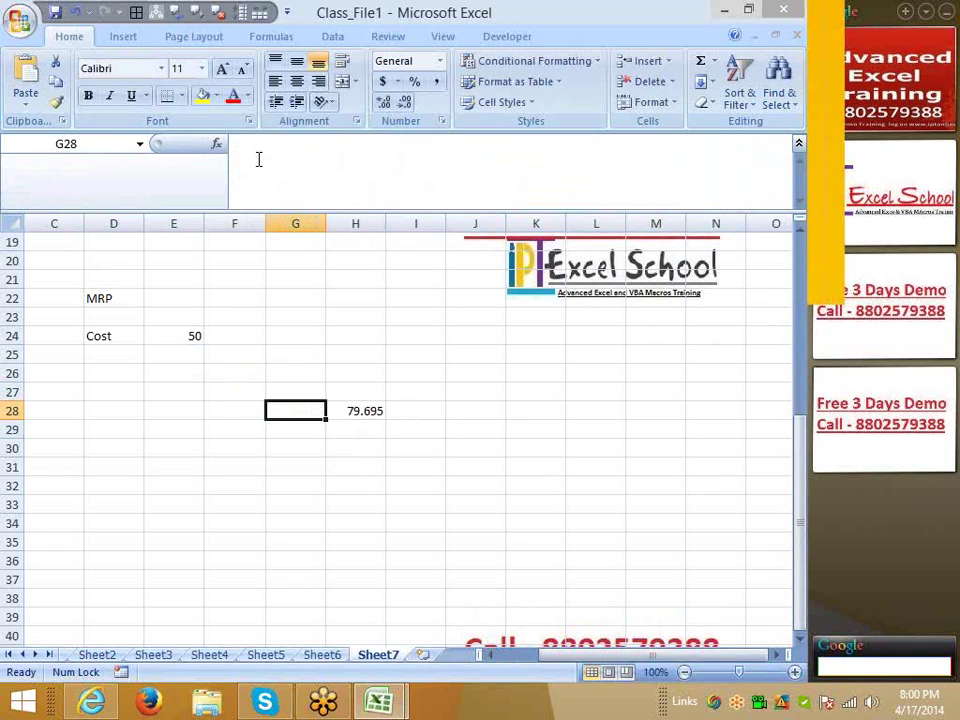
left_click_drag(286, 211, 287, 156)
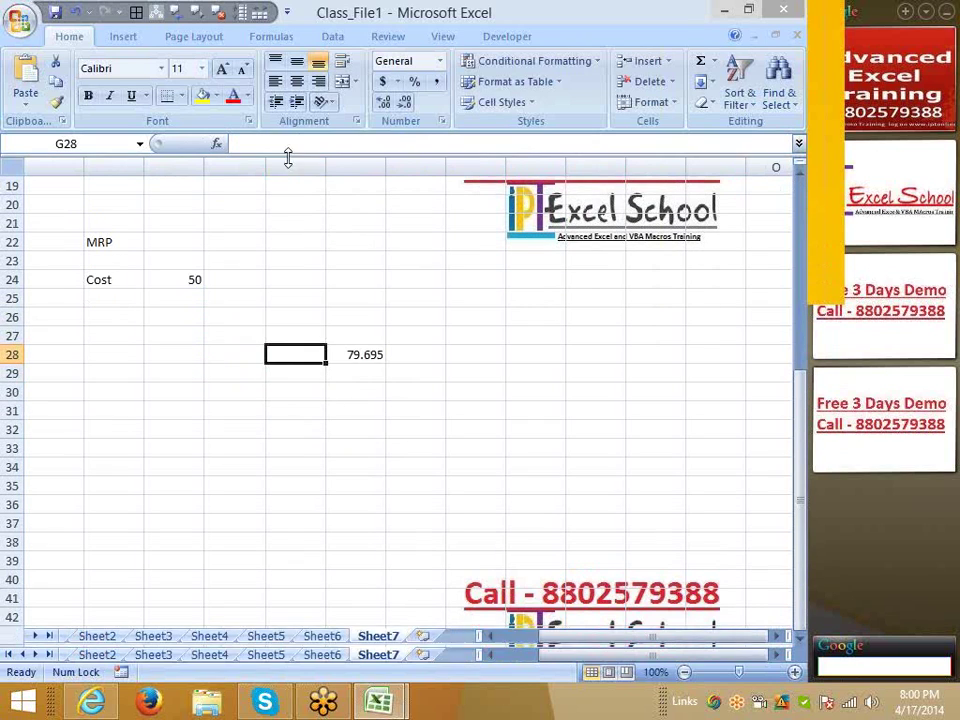
- Move the H28 formula into F24, returning 79.695, and expand the formula bar to show it
left_click(371, 354)
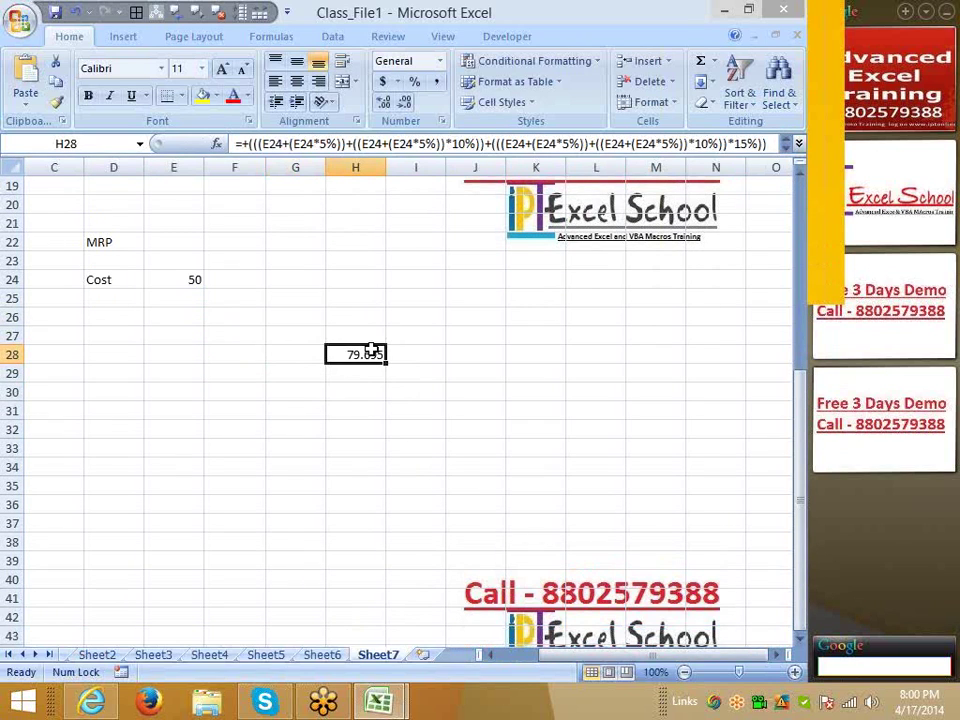
key("ctrl+c")
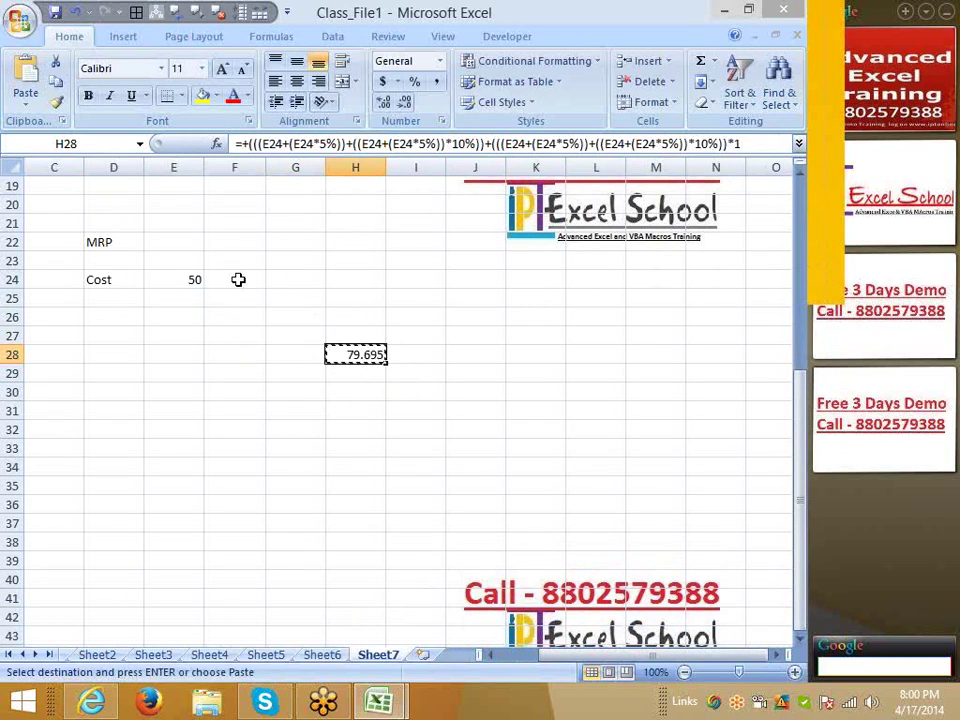
left_click(238, 279)
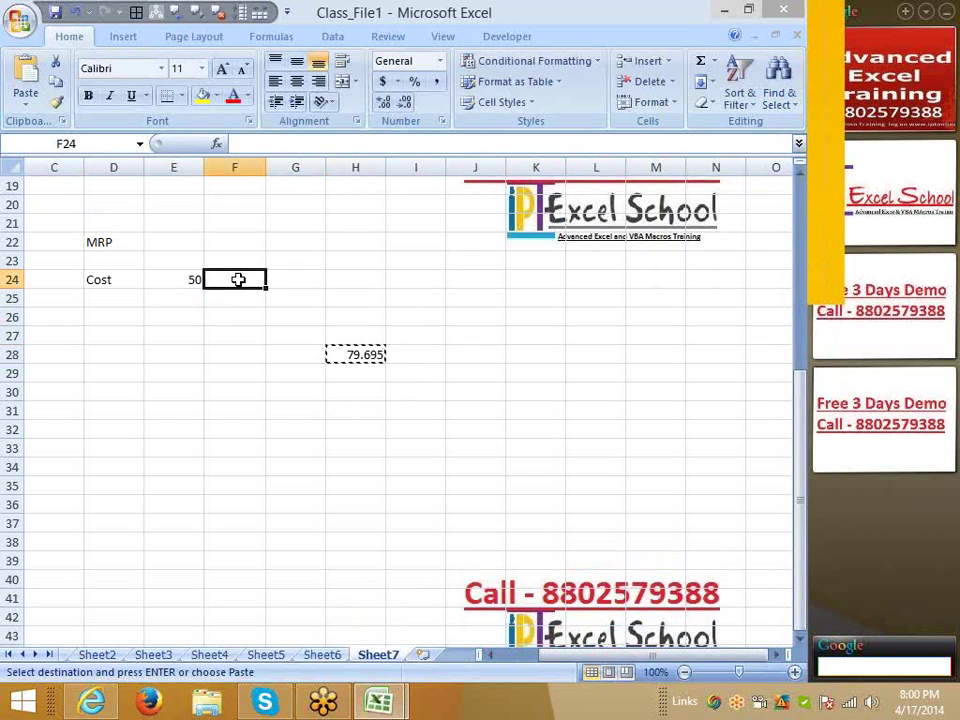
key("Return")
left_click(303, 338)
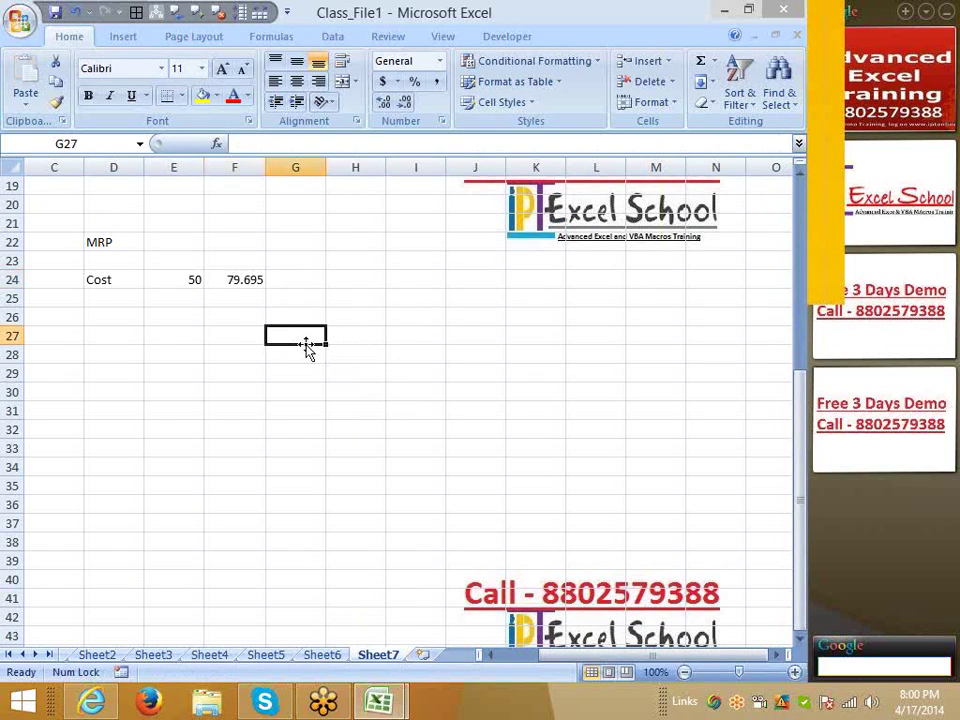
left_click(238, 281)
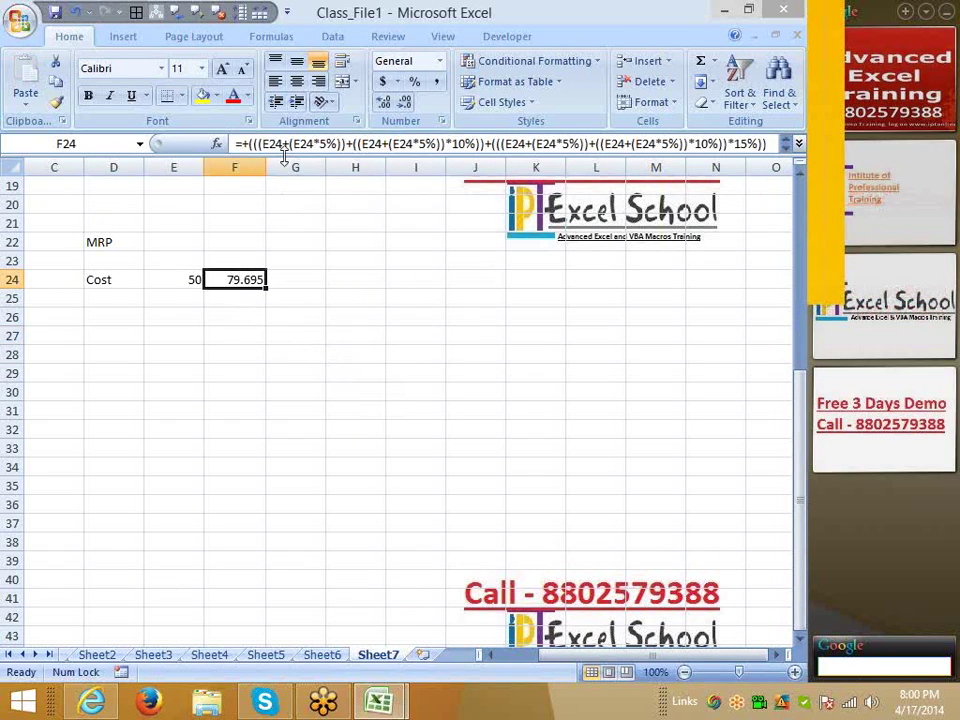
left_click_drag(289, 153, 285, 208)
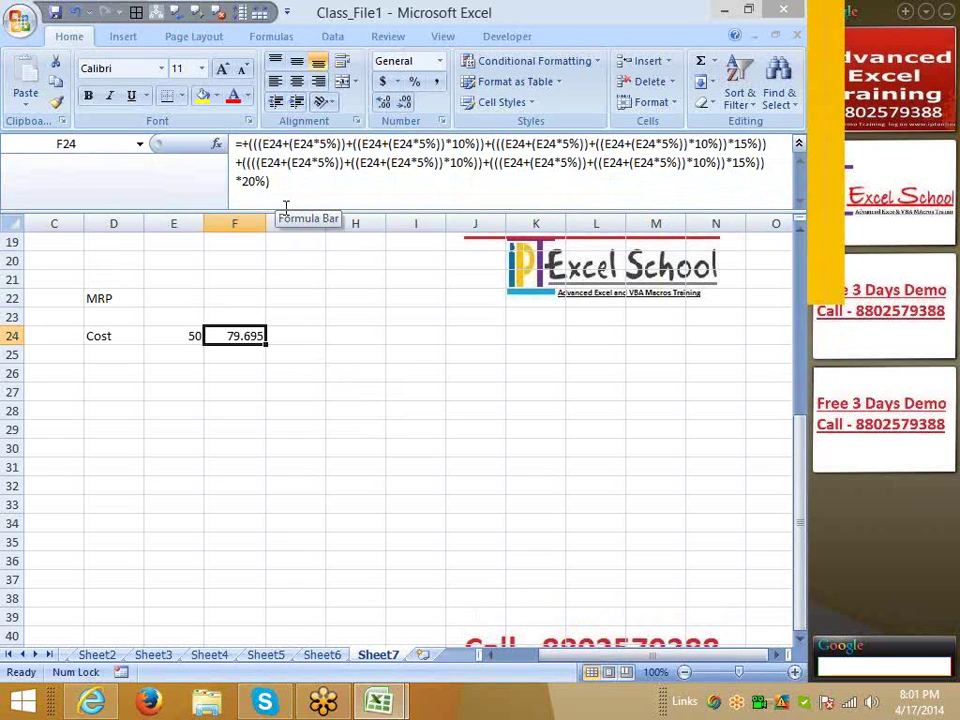
left_click(306, 194)
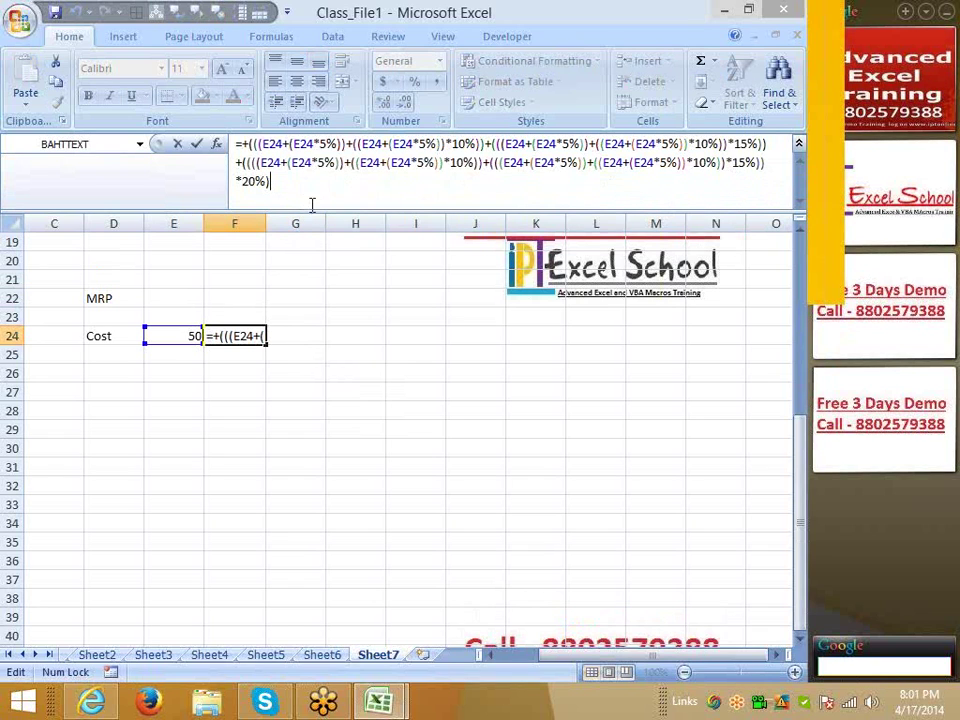
left_click_drag(312, 204, 332, 150)
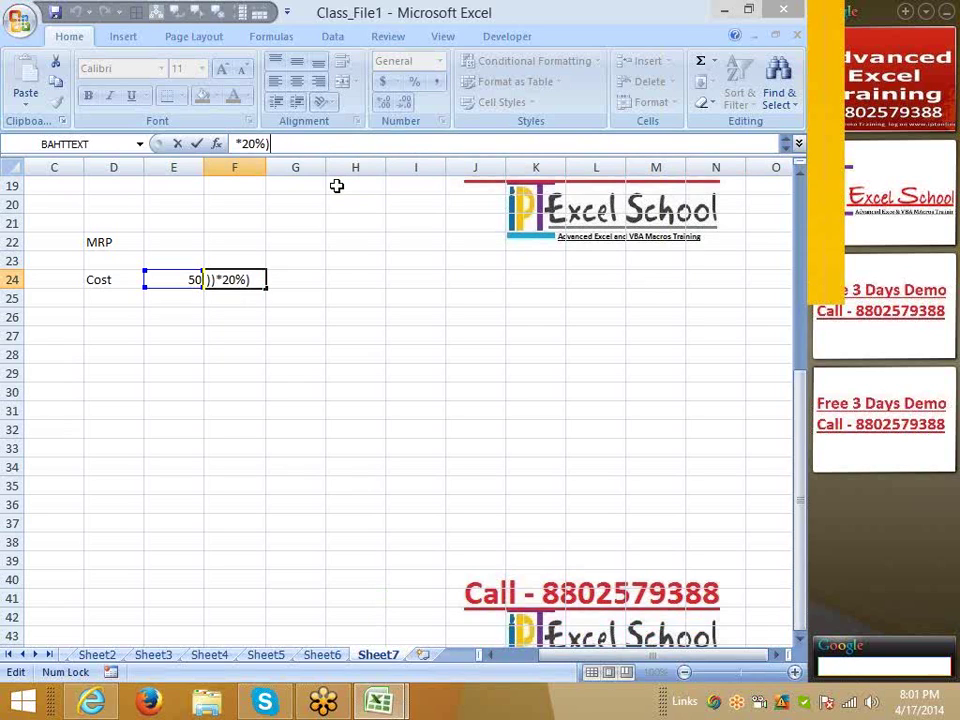
key("Return")
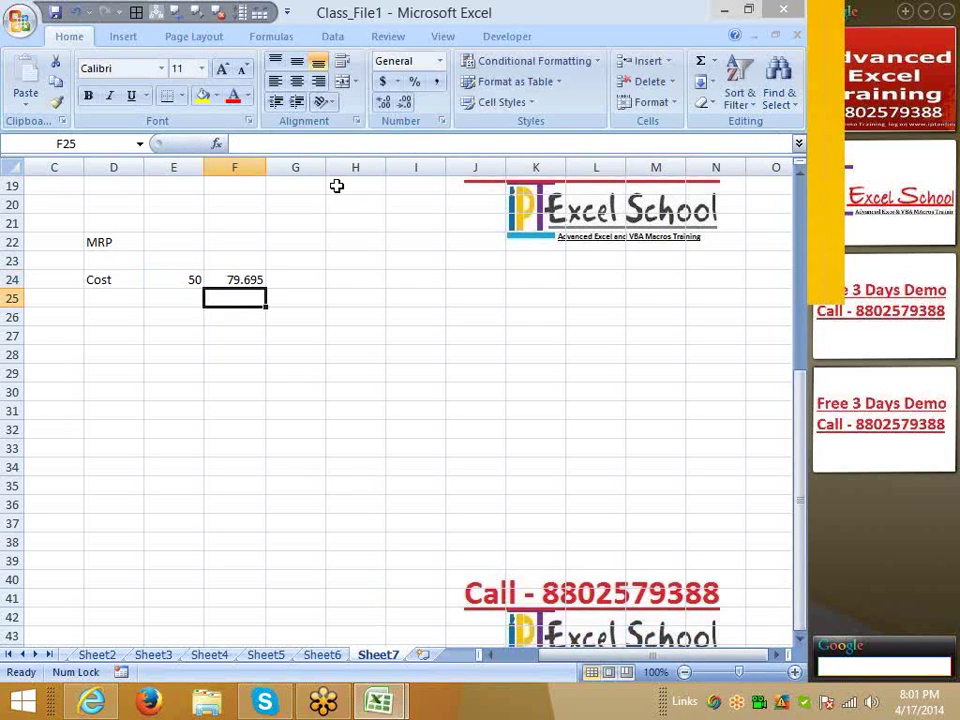
key("Up")
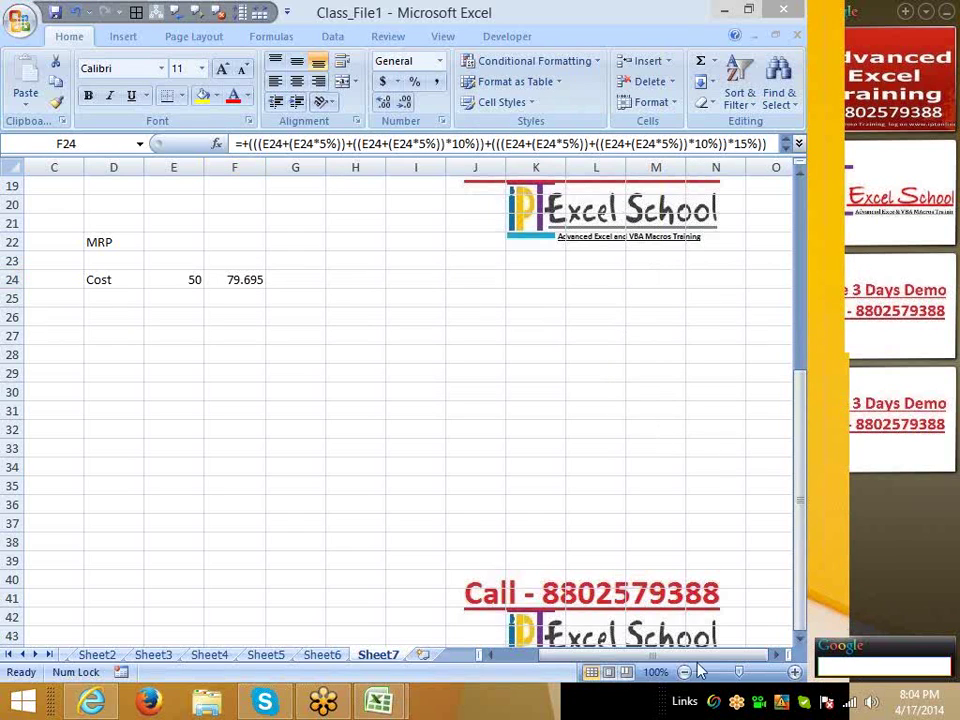
left_click(156, 432)
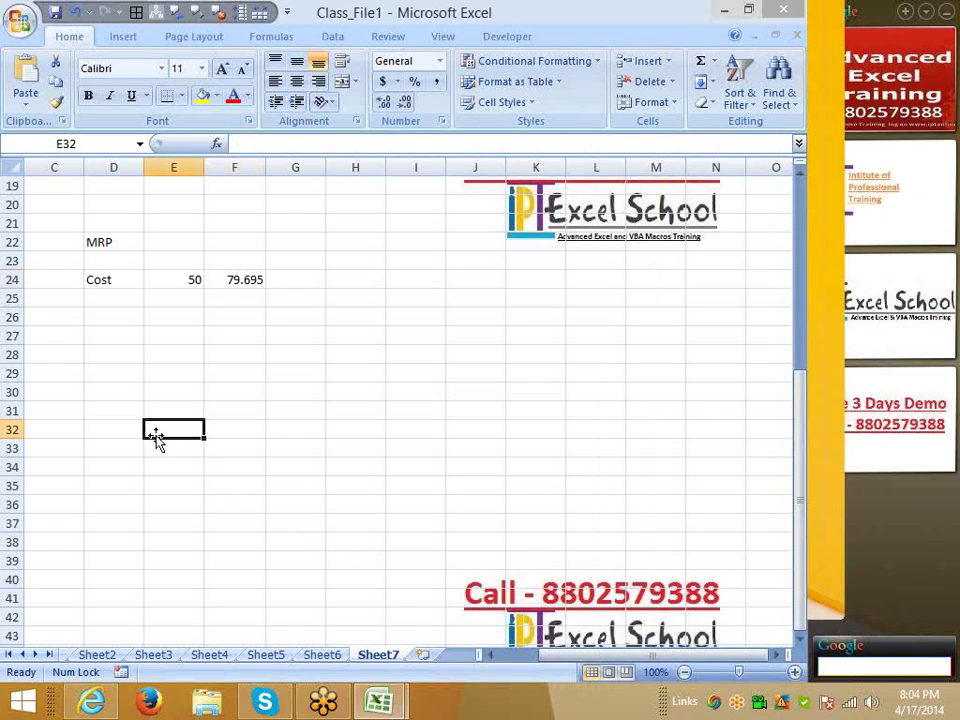
key("ctrl+v")
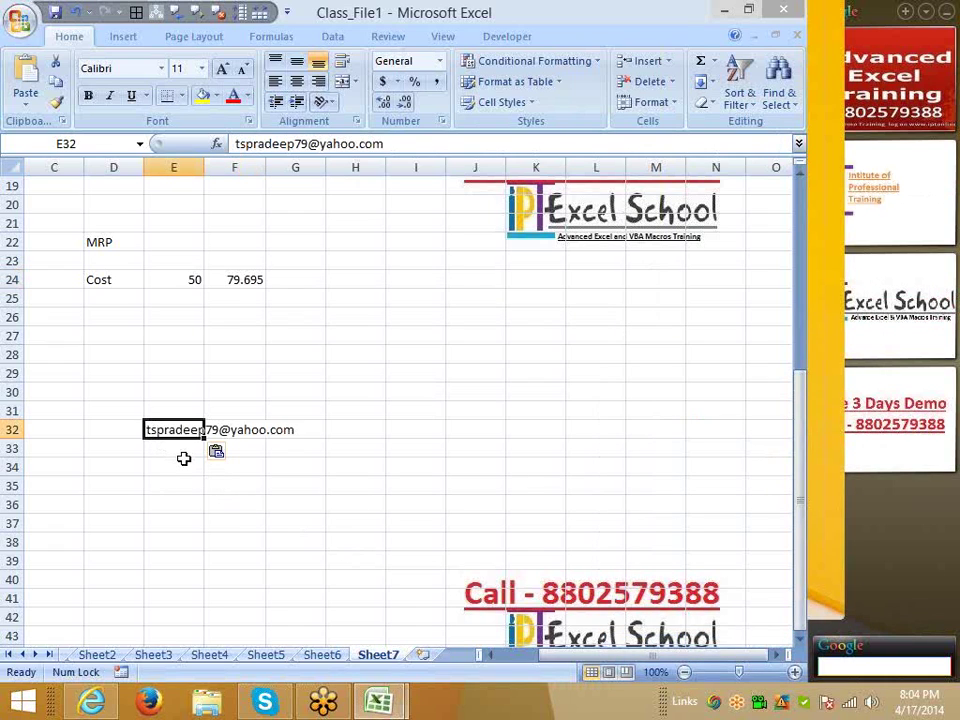
left_click(175, 466)
left_click(485, 471)
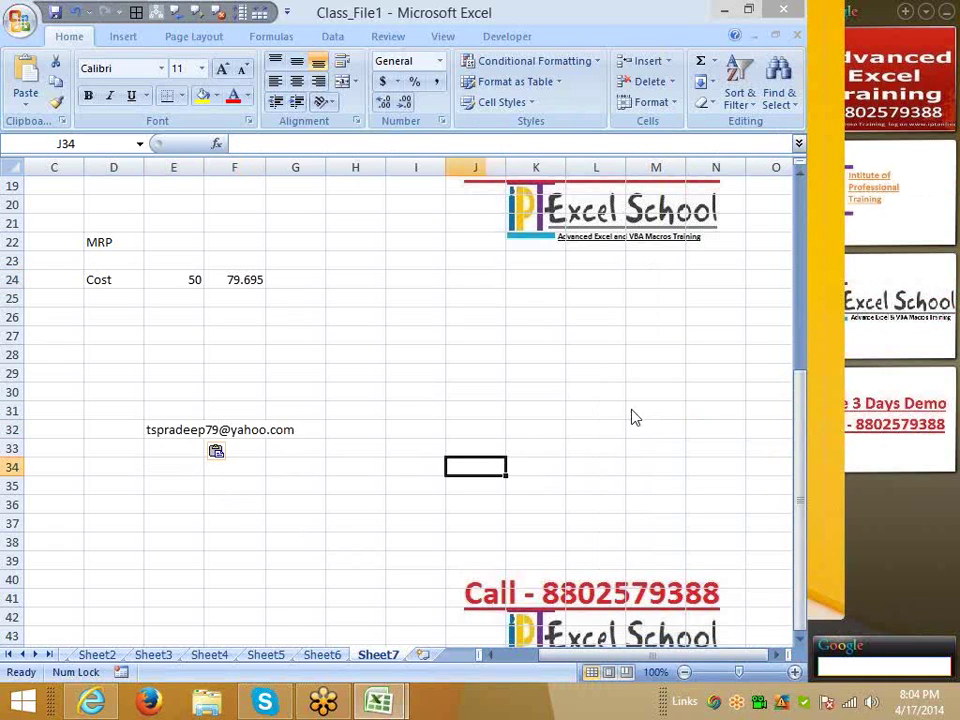
left_click(165, 448)
key("ctrl+v")
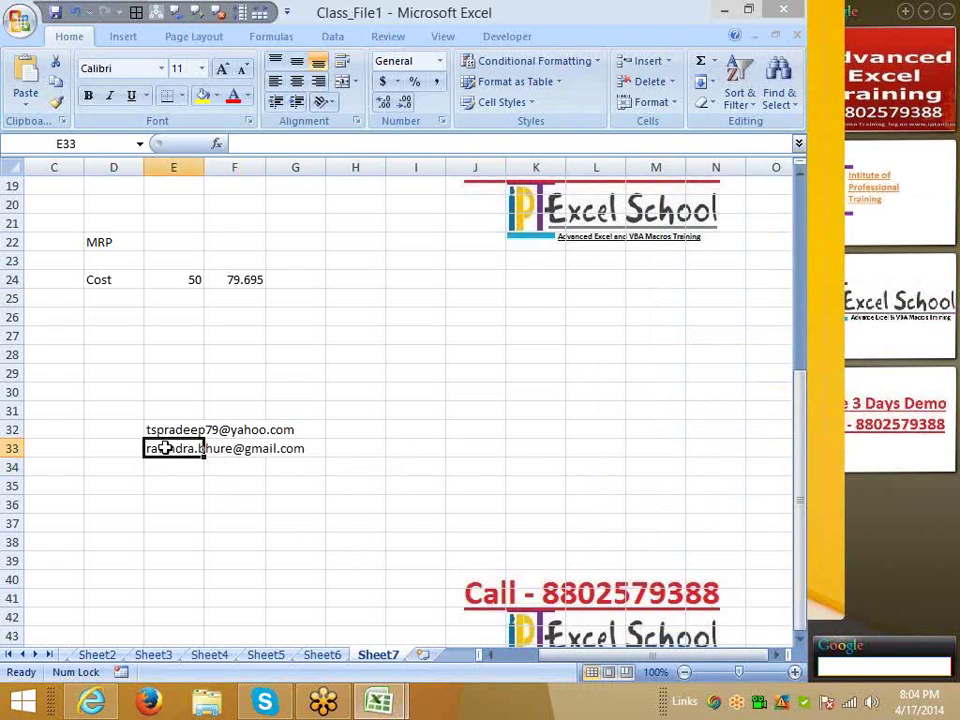
left_click(192, 485)
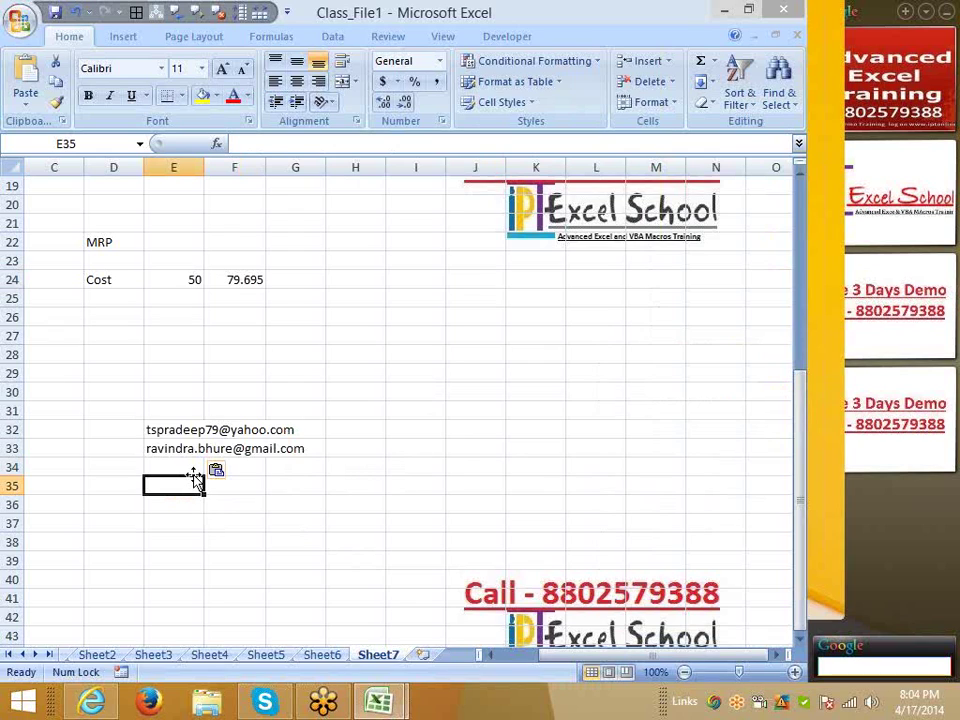
left_click(245, 289)
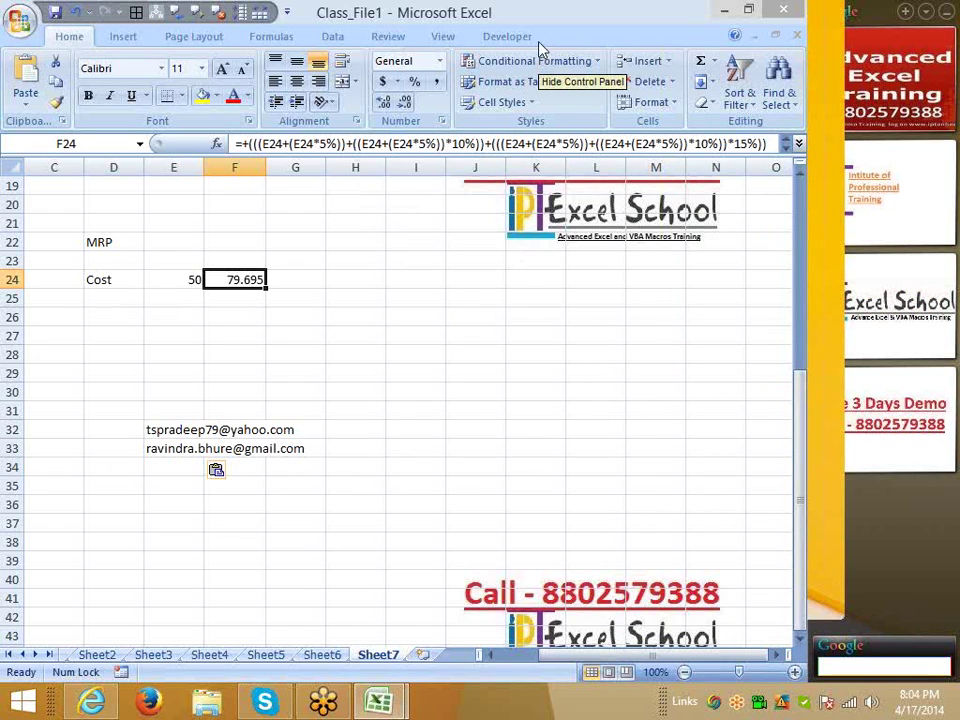
scroll(255, 285, "up", 2)
scroll(256, 285, "up", 2)
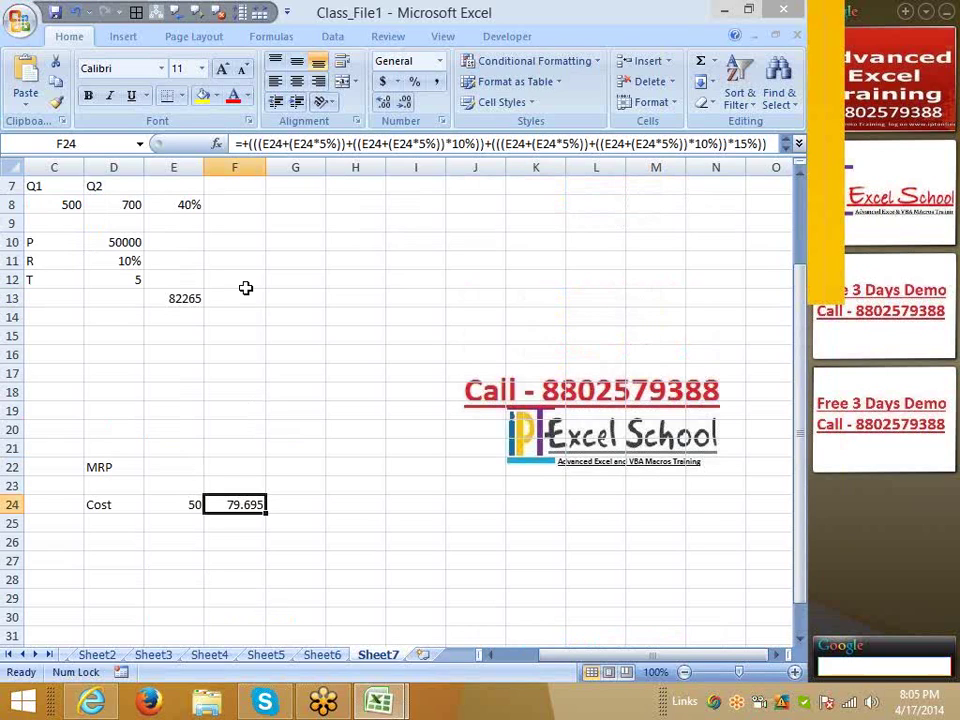
left_click(184, 286)
left_click(183, 293)
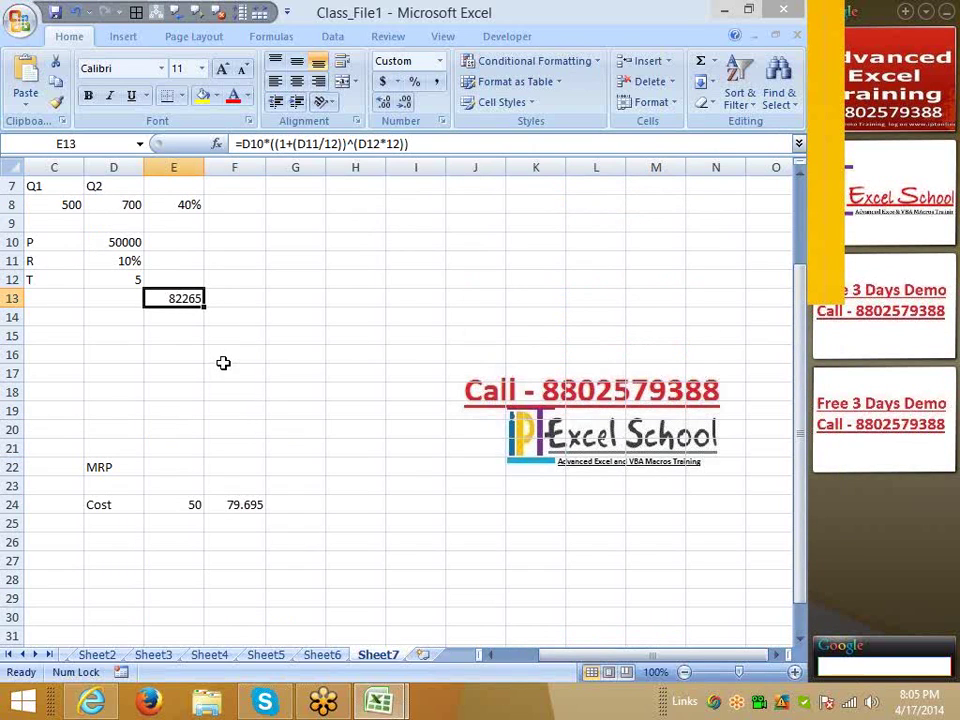
- Handwrite (a+b)² = a² + b² + 2ab in magenta pen ink near D39, then exit drawing mode
scroll(223, 364, "down", 6)
scroll(223, 364, "down", 1)
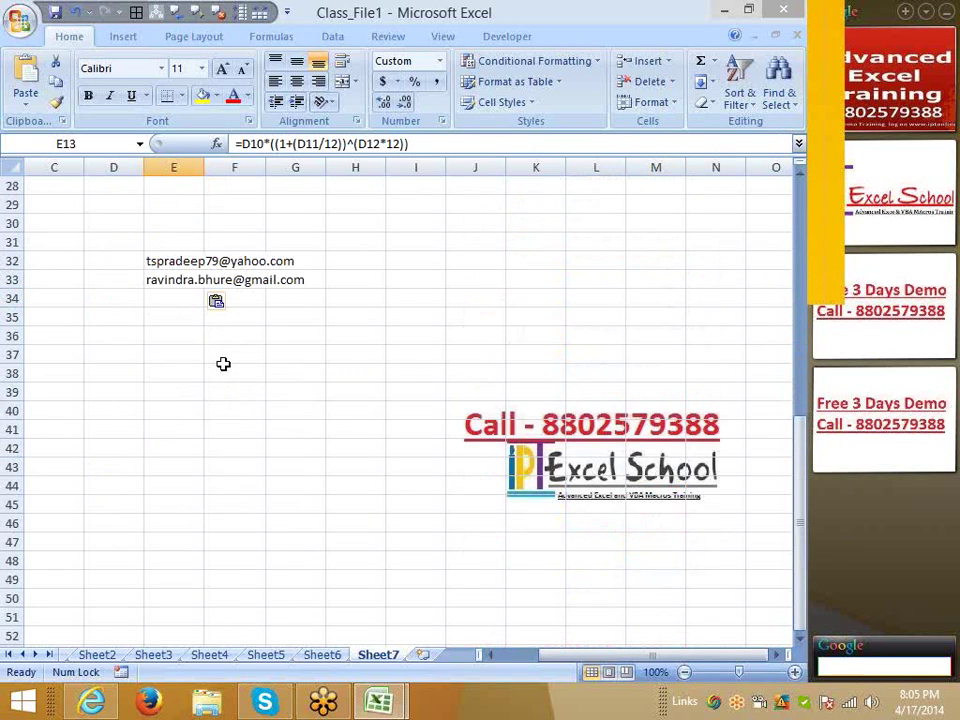
left_click(121, 398)
scroll(113, 394, "down", 1)
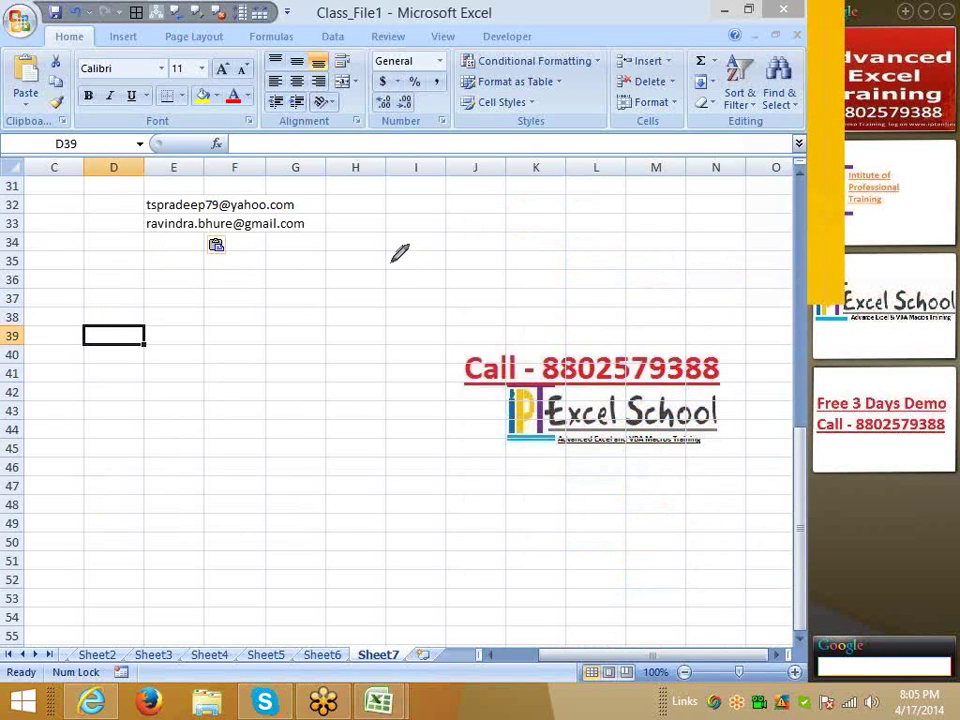
mouse_move(373, 232)
left_mouse_down()
mouse_move(429, 228)
mouse_move(422, 254)
mouse_move(452, 246)
left_mouse_up()
left_click_drag(364, 218, 428, 288)
left_click_drag(443, 184, 490, 280)
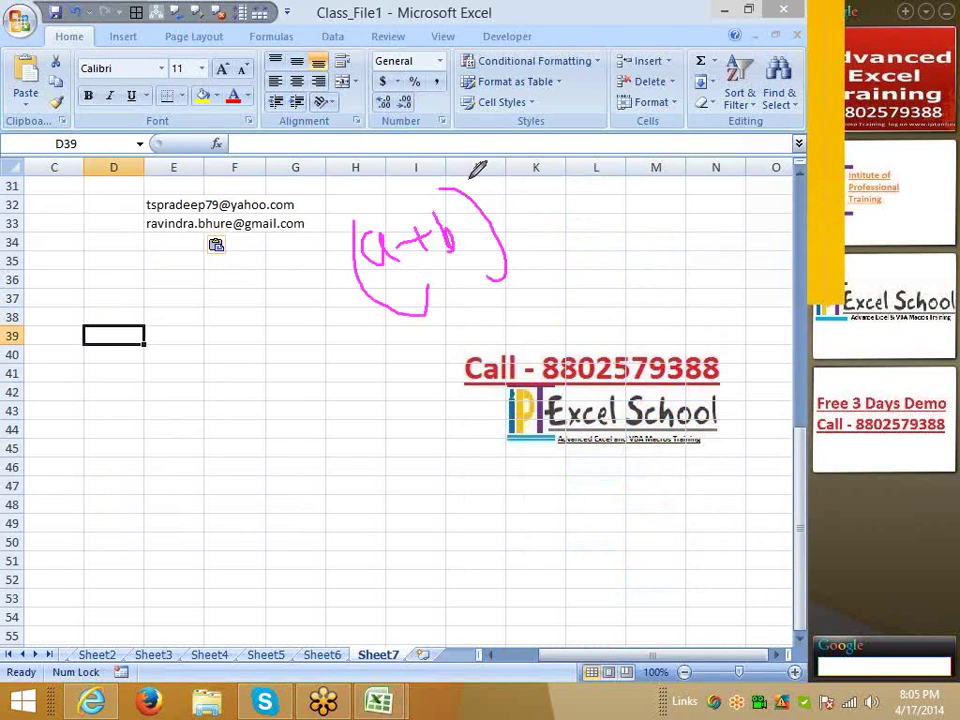
left_click_drag(462, 175, 497, 186)
mouse_move(507, 231)
left_mouse_down()
mouse_move(578, 219)
mouse_move(613, 198)
mouse_move(603, 213)
mouse_move(636, 203)
mouse_move(652, 168)
mouse_move(684, 182)
mouse_move(678, 196)
mouse_move(698, 156)
mouse_move(712, 192)
mouse_move(757, 176)
left_mouse_up()
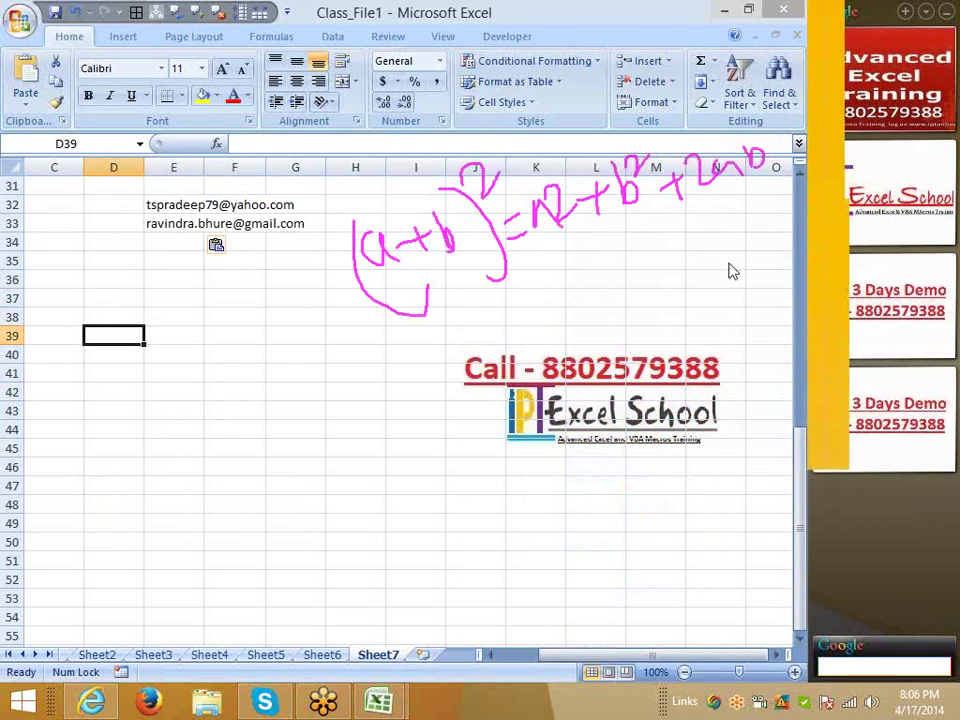
key("Escape")
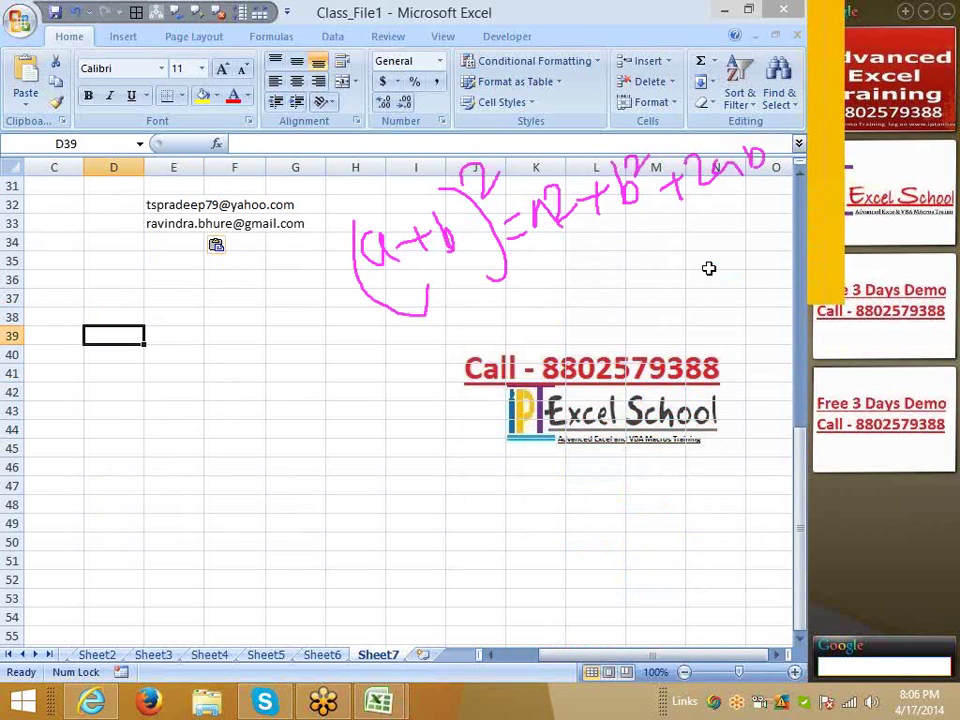
left_click(50, 369)
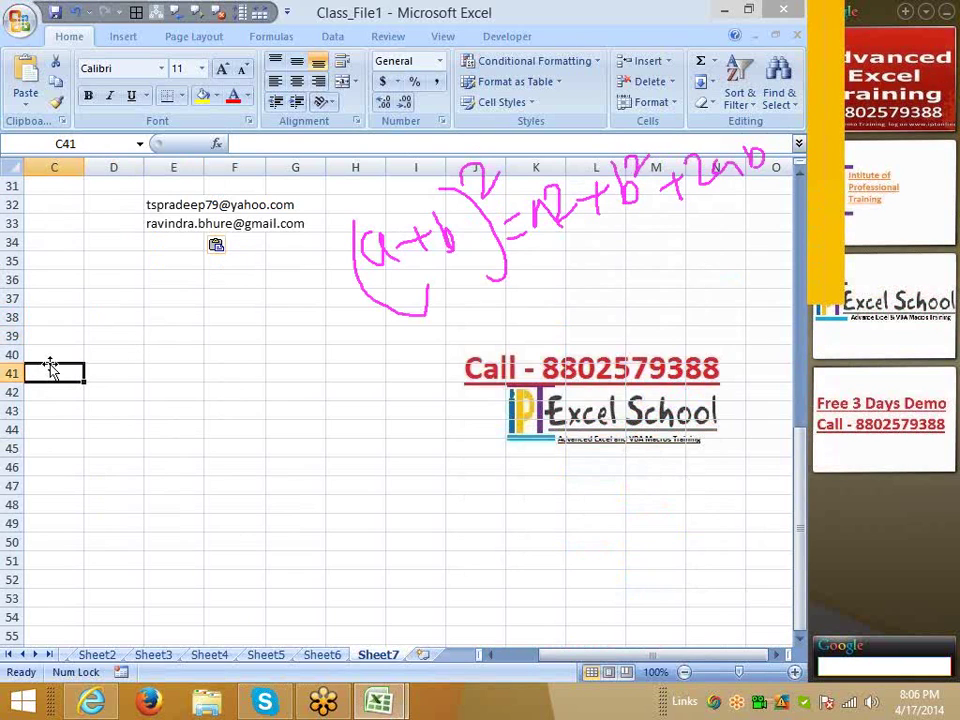
- Label A as 5 in C40:D40 and B as 2 in C41:D41
key("Up")
type("A")
key("Tab")
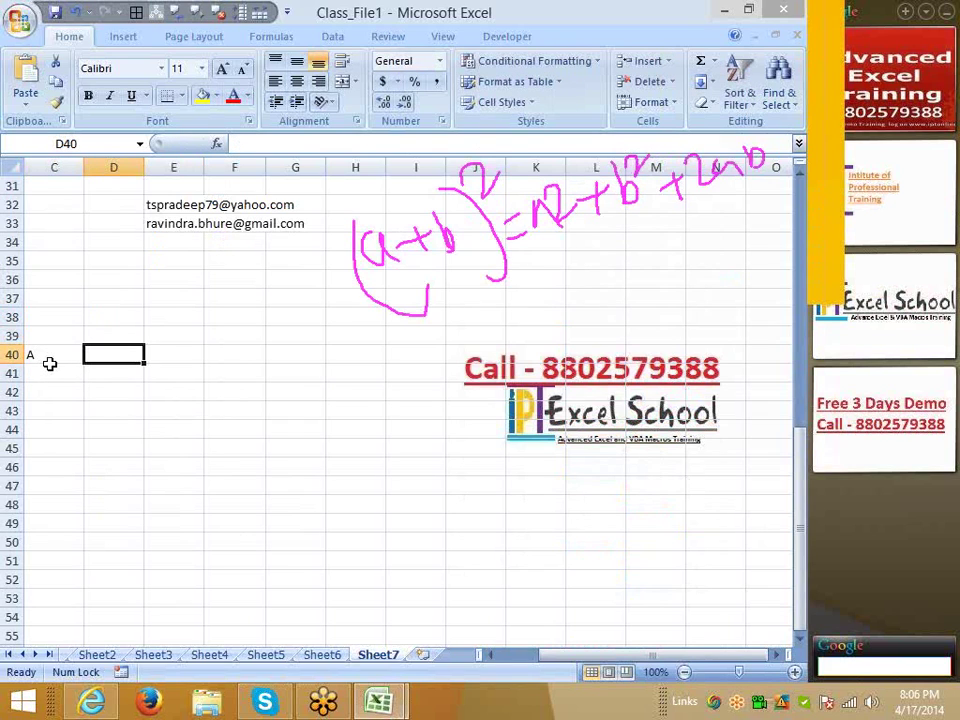
type("5")
key("Return")
left_click(51, 369)
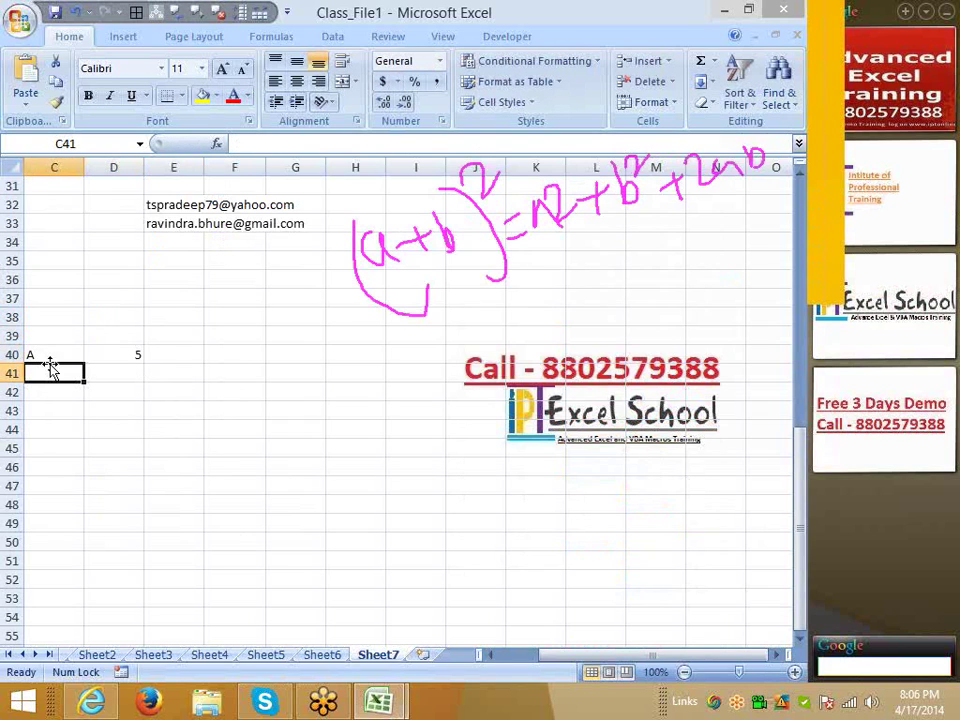
type("B")
key("Tab")
type("2")
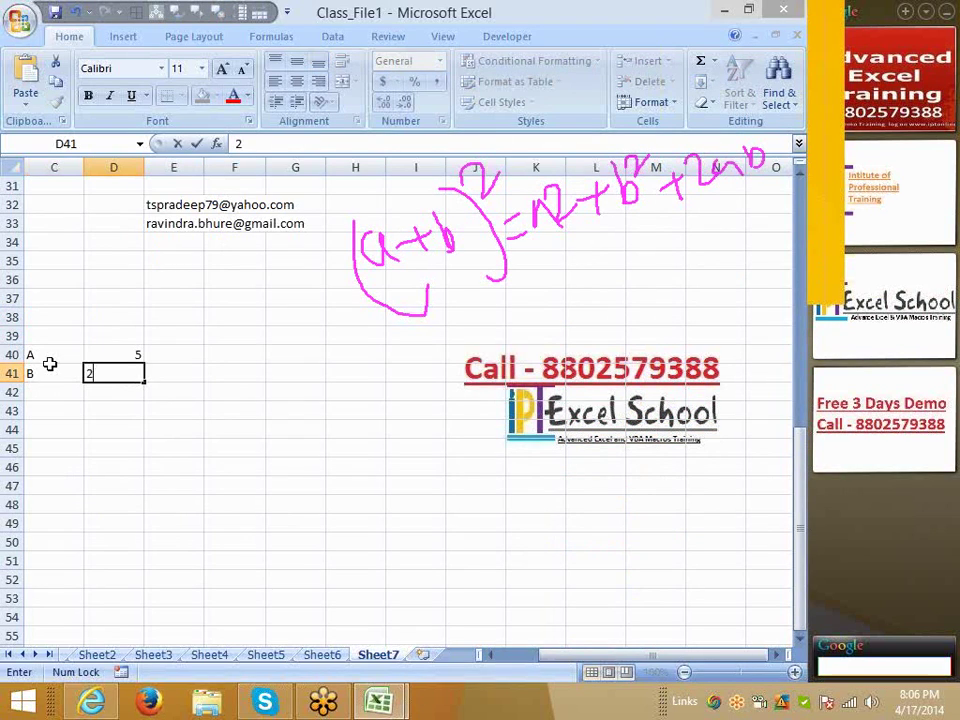
key("Return")
- Enter =(5+2)^2 in C43 so it shows 49
key("Down")
key("Left")
type("=")
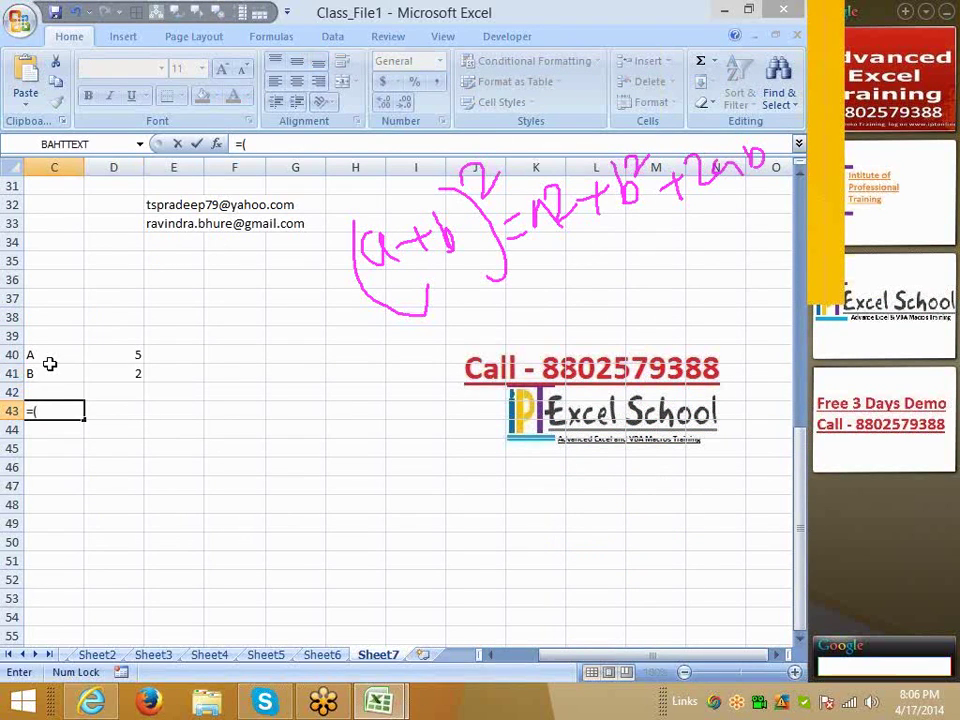
type("(a+")
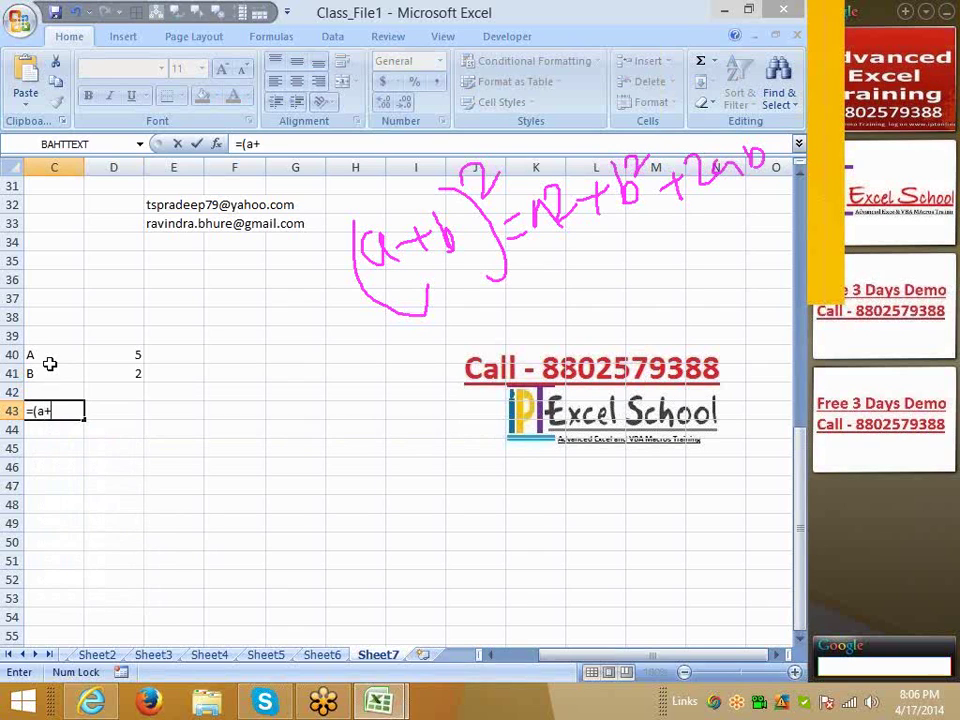
key("BackSpace")
key("BackSpace")
type("5")
type("+2)")
type("^")
type("2")
key("Return")
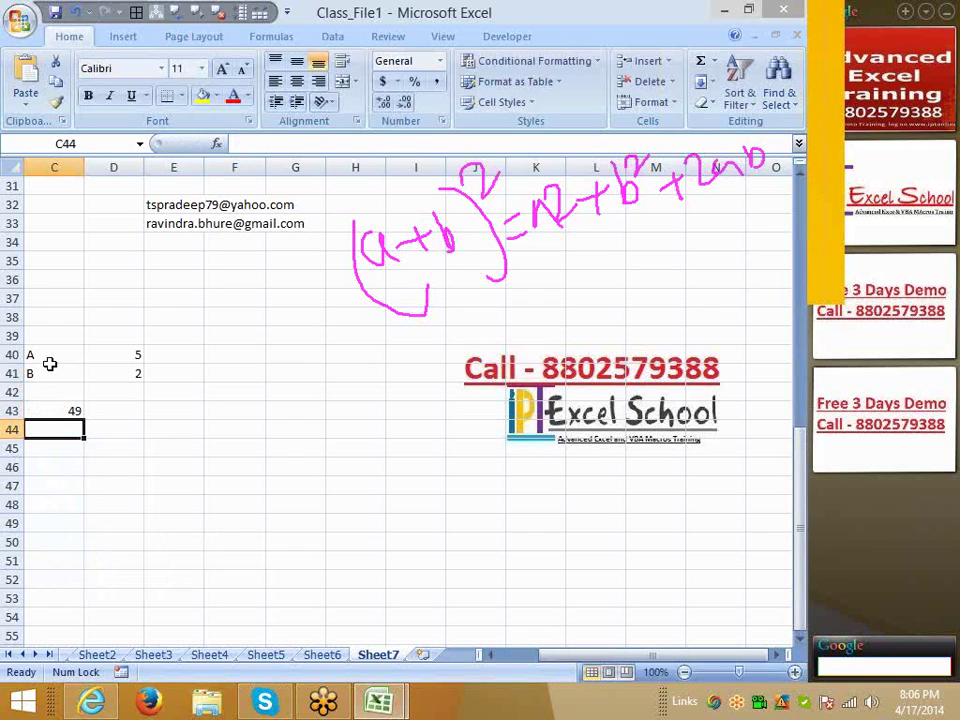
key("Up")
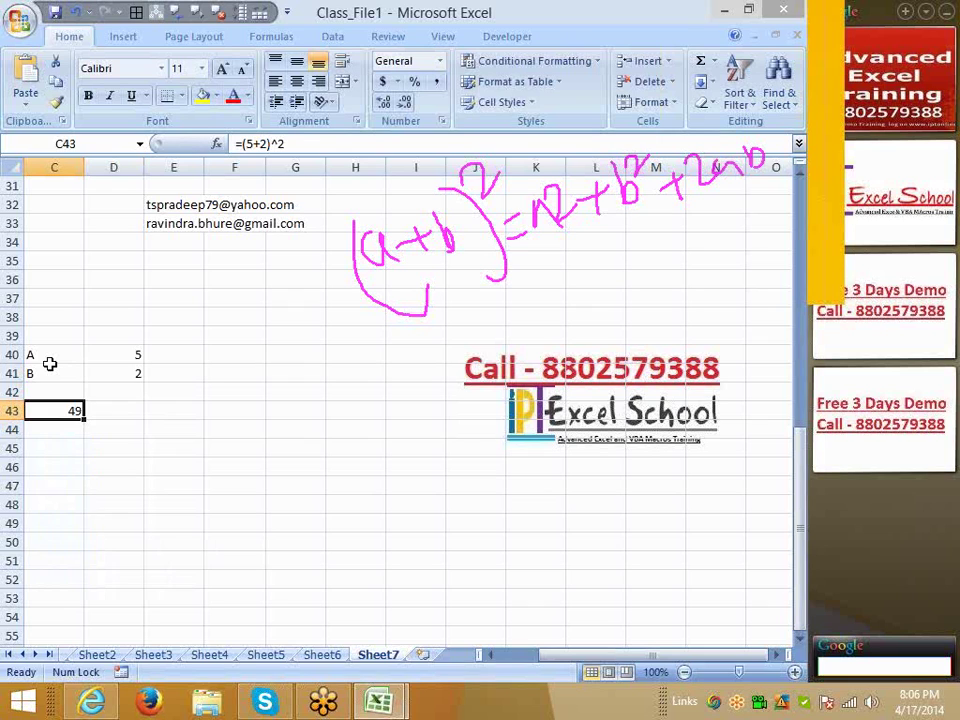
key("Right")
key("Down")
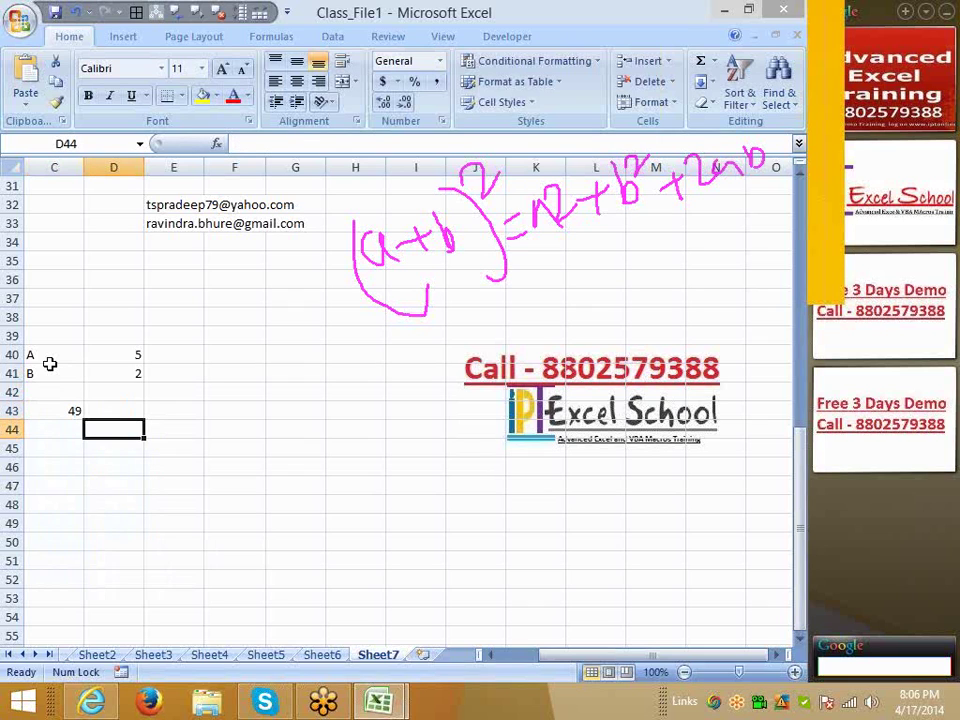
key("Down")
- Enter =(5^2)+(2^2)+(2*5*2) in D45, matching C43's result of 49
type("=")
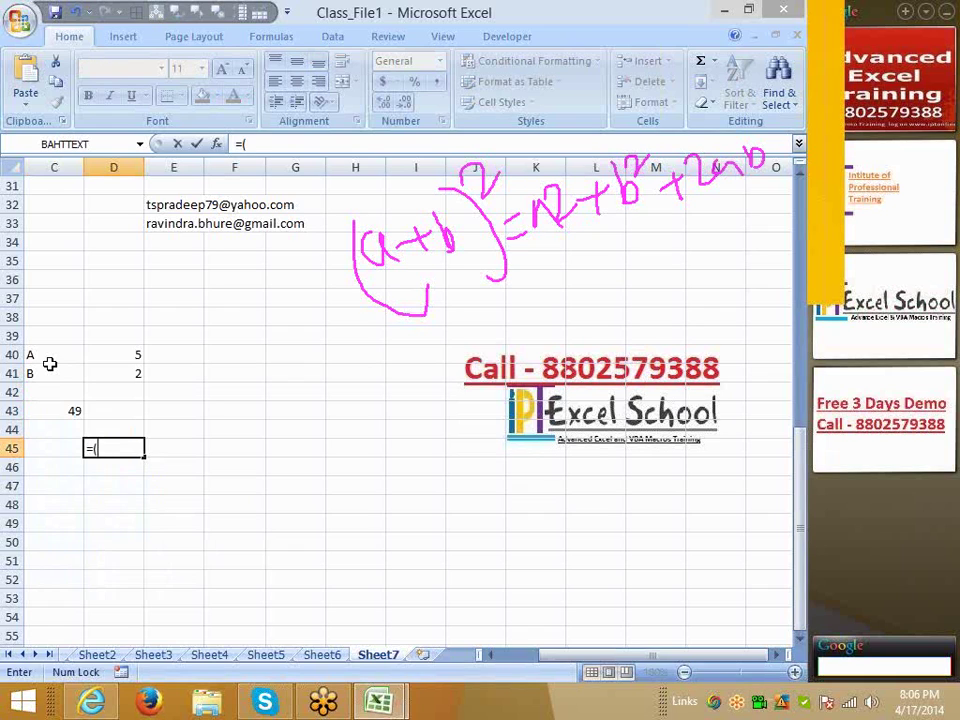
type("(A")
key("BackSpace")
type("5")
type("^")
type("2)")
type("+")
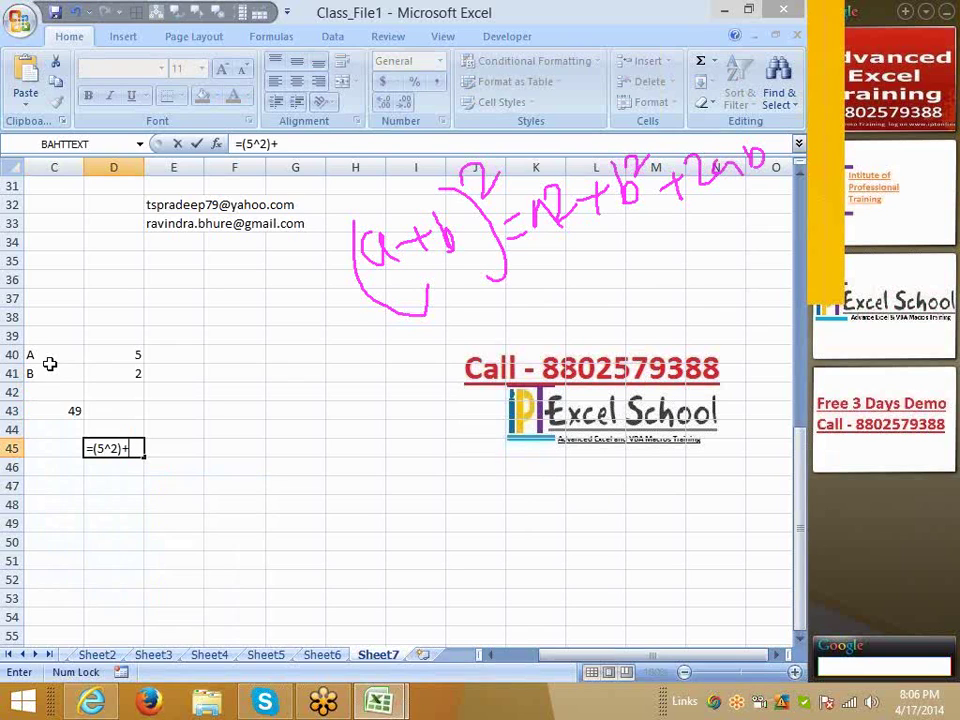
type("2")
key("BackSpace")
type("(2")
type("^2")
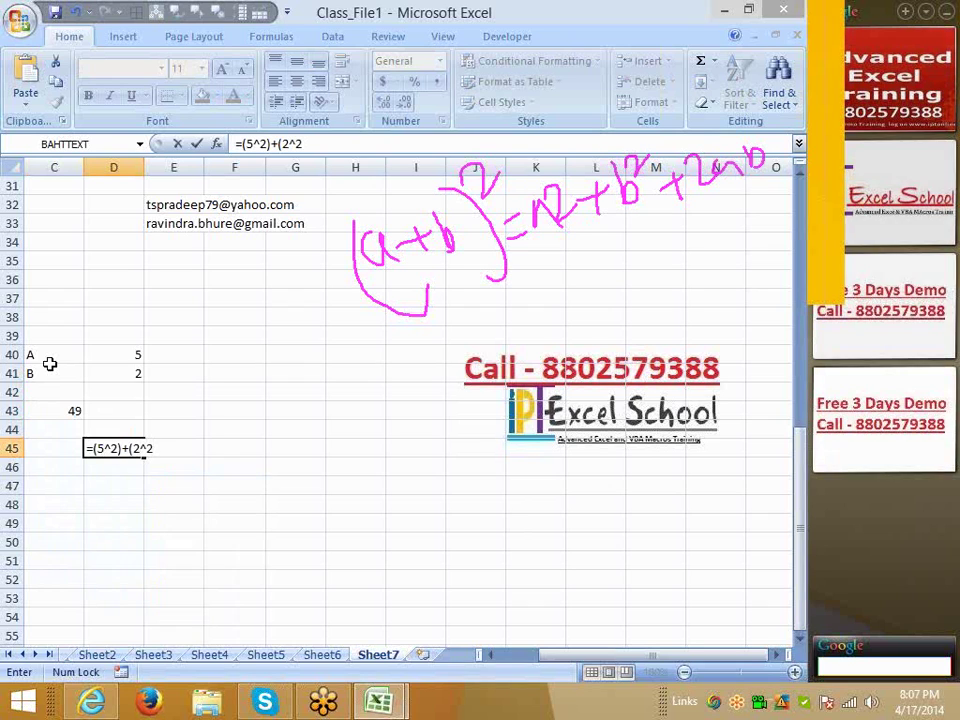
type(")+")
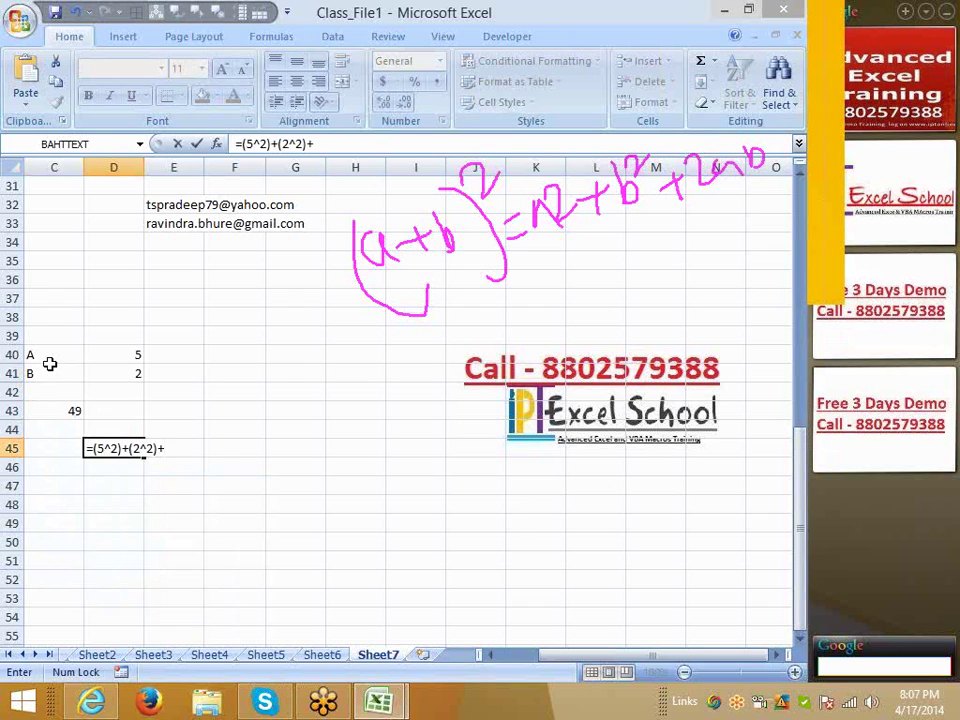
type("(")
type("2")
type("*5*")
type("2)")
key("Return")
key("Up")
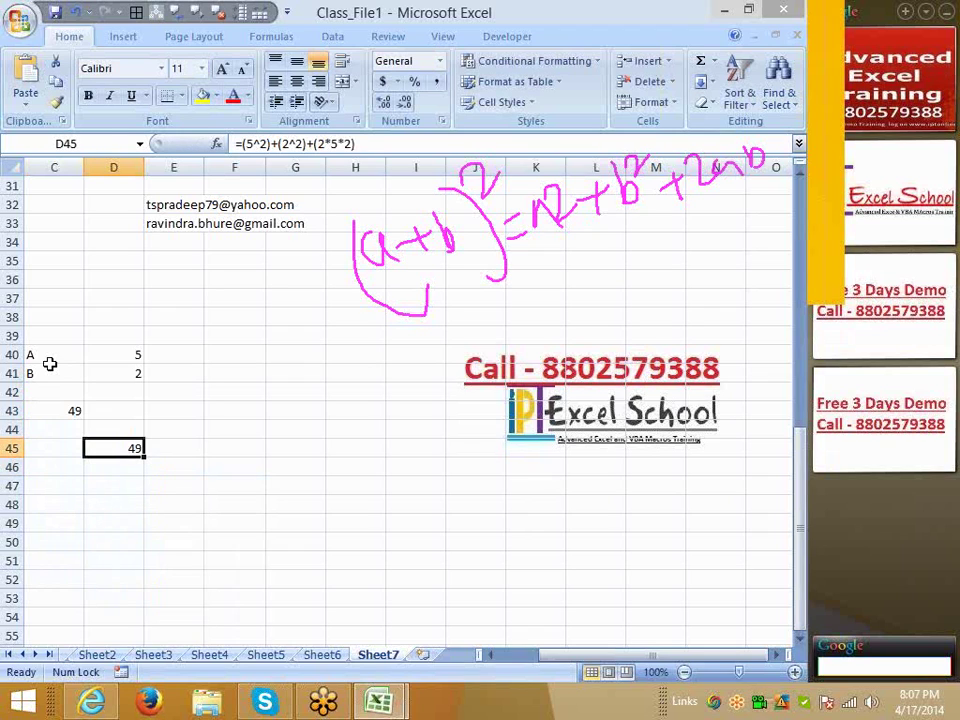